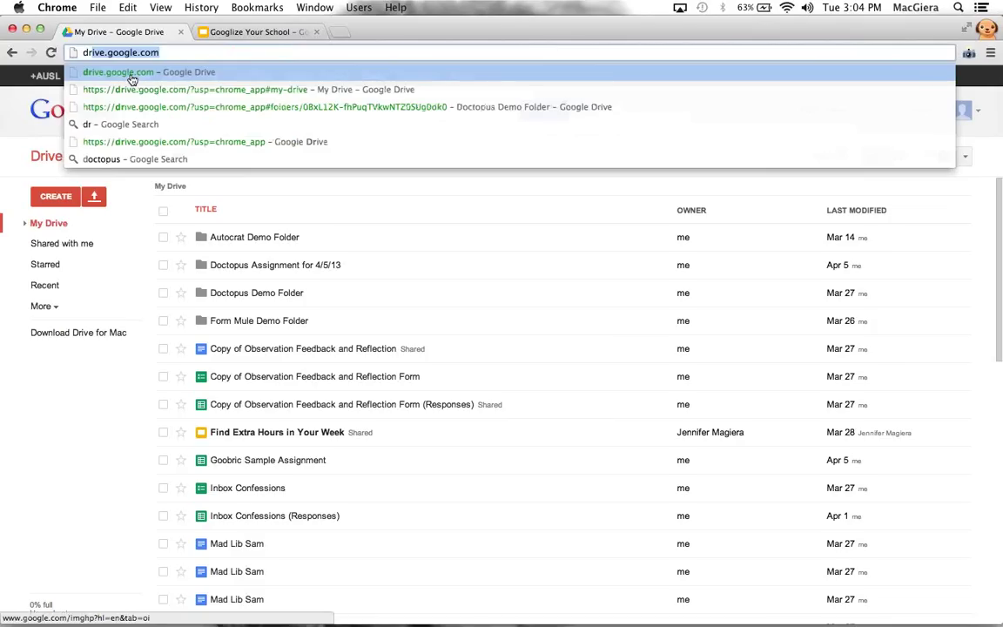
Create a new blank Google Form from Drive's Create menu
click(138, 192)
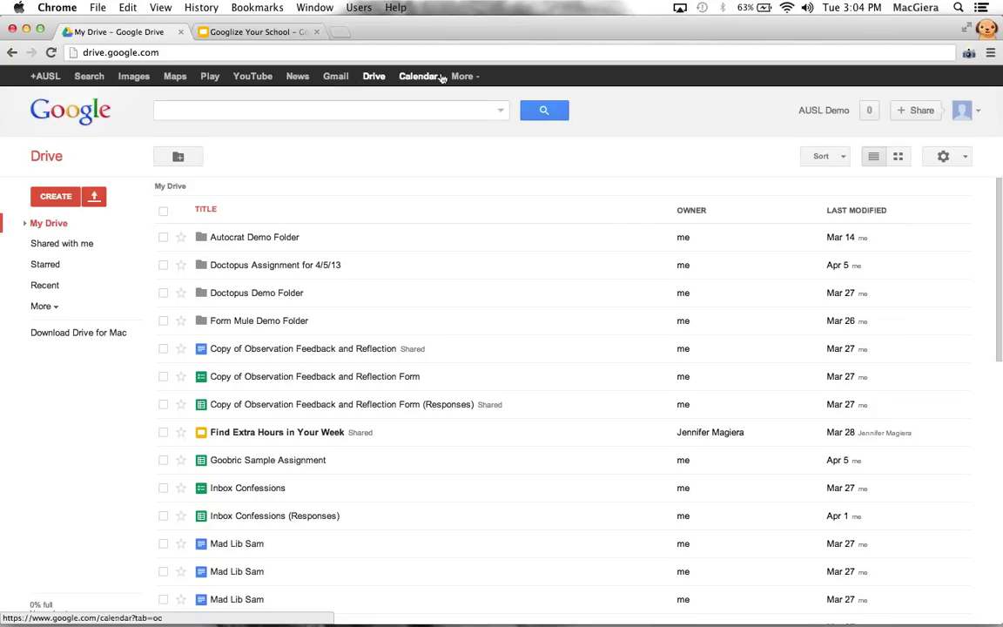
click(54, 198)
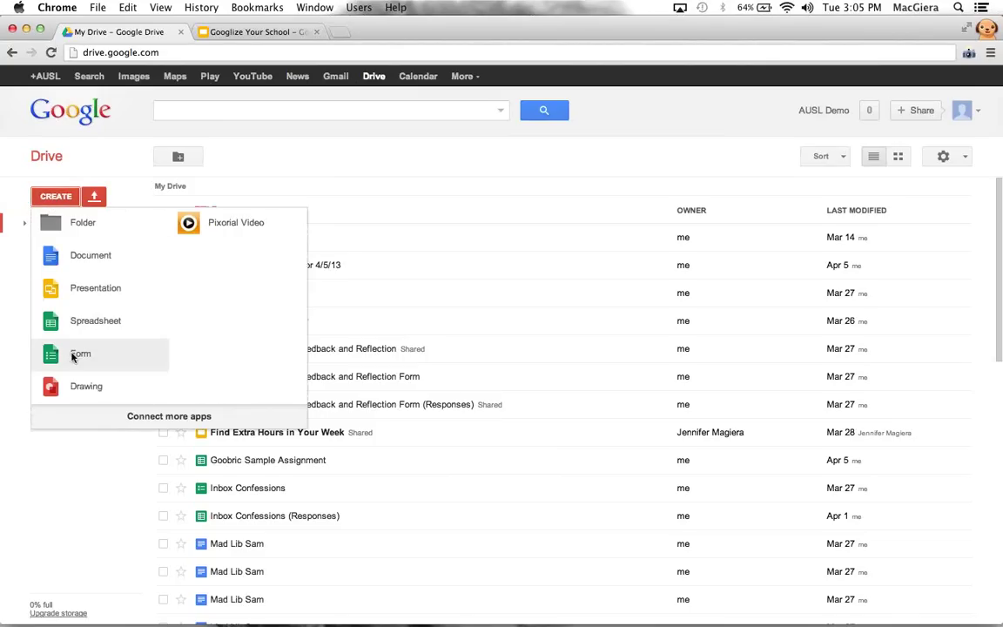
click(74, 356)
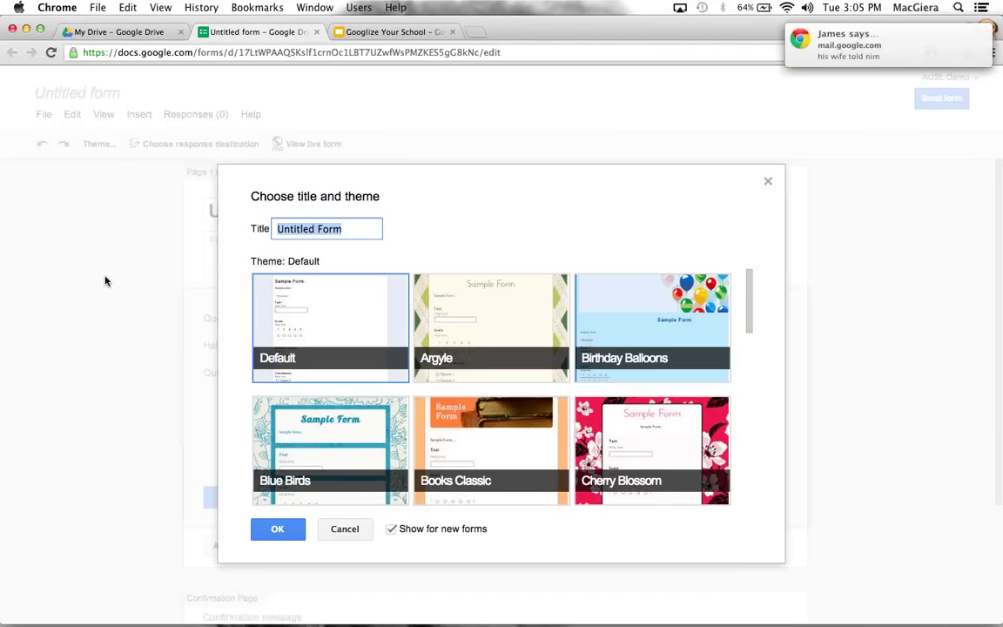
Title the form 'Sample Form', pick the Fish theme and confirm
text(S)
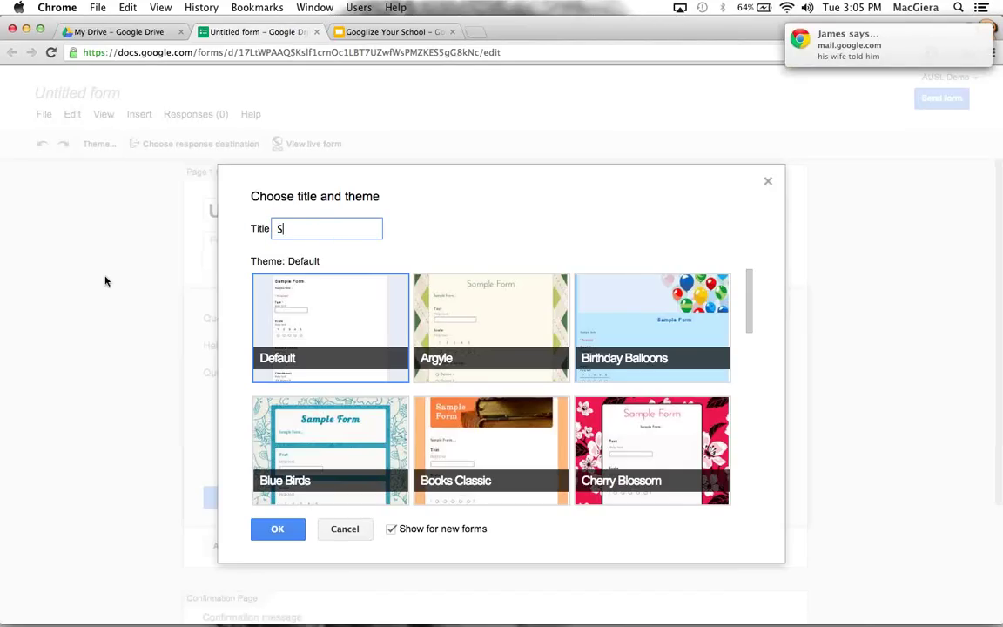
text(ample Form)
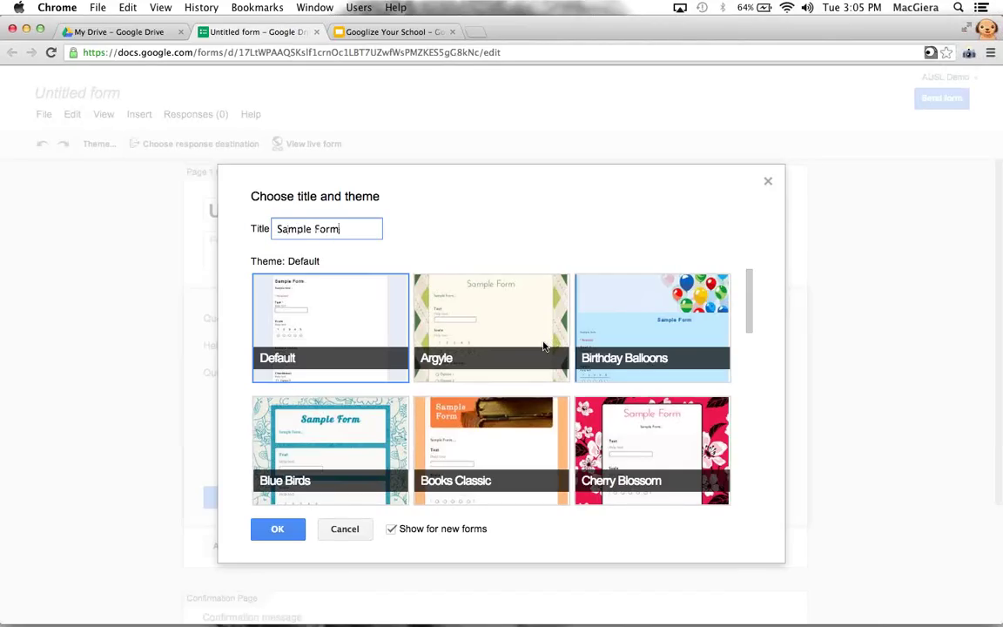
scroll(543, 346, down, 5)
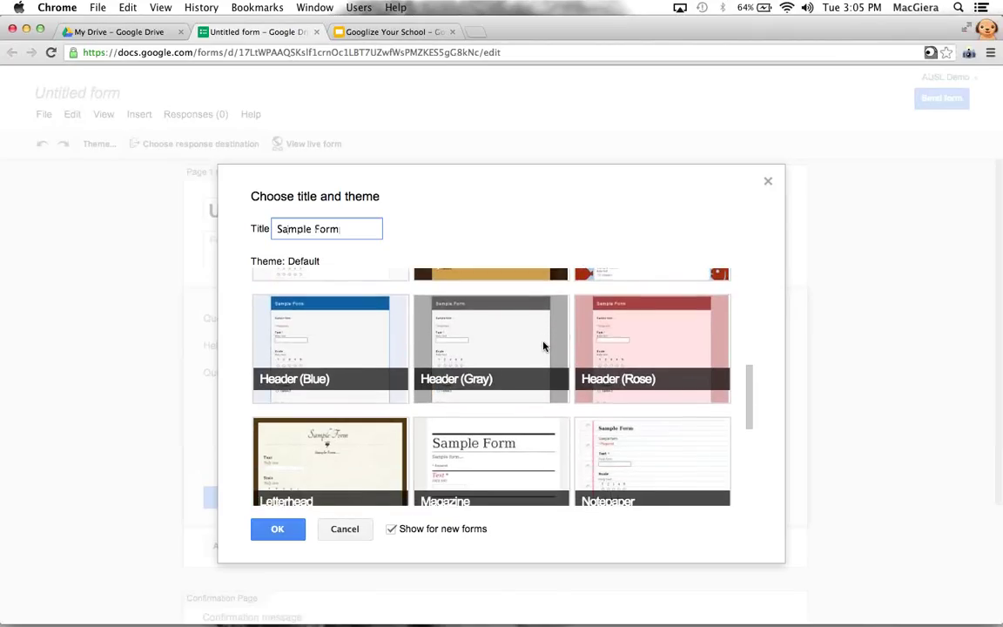
scroll(543, 347, down, 3)
scroll(543, 346, up, 2)
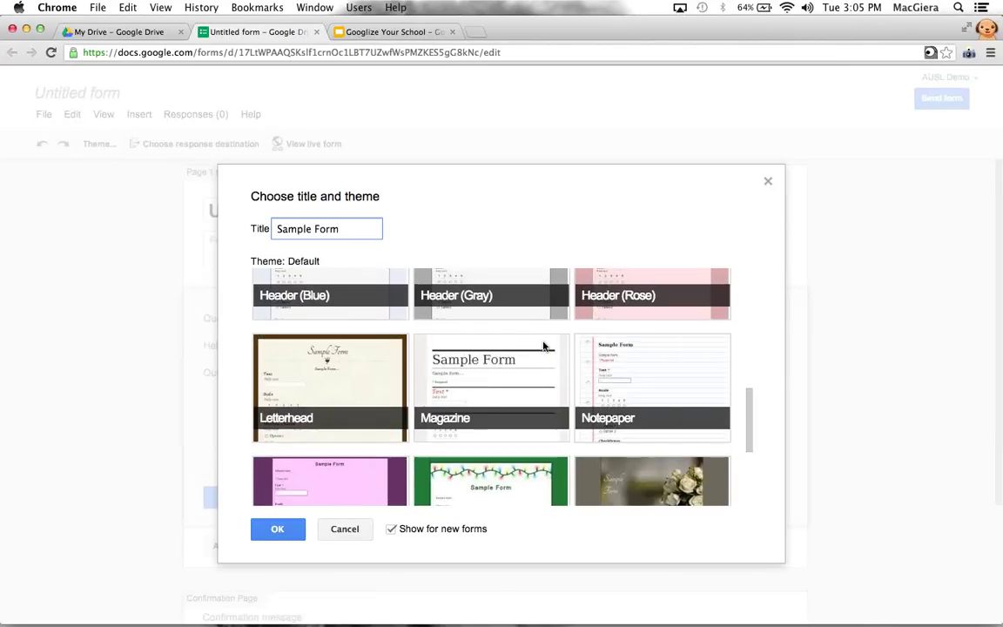
scroll(543, 347, up, 5)
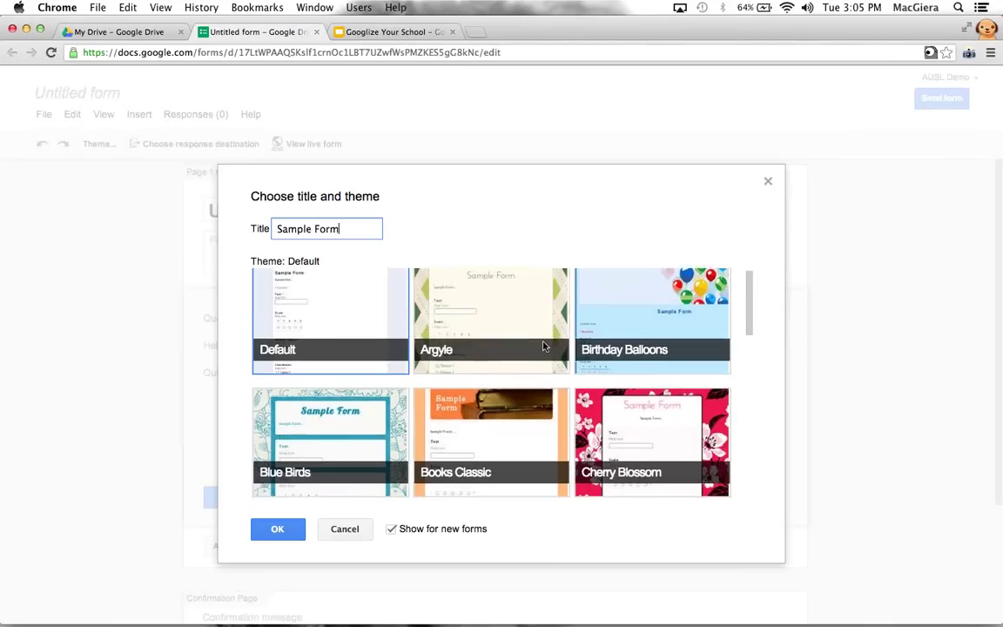
scroll(543, 346, down, 5)
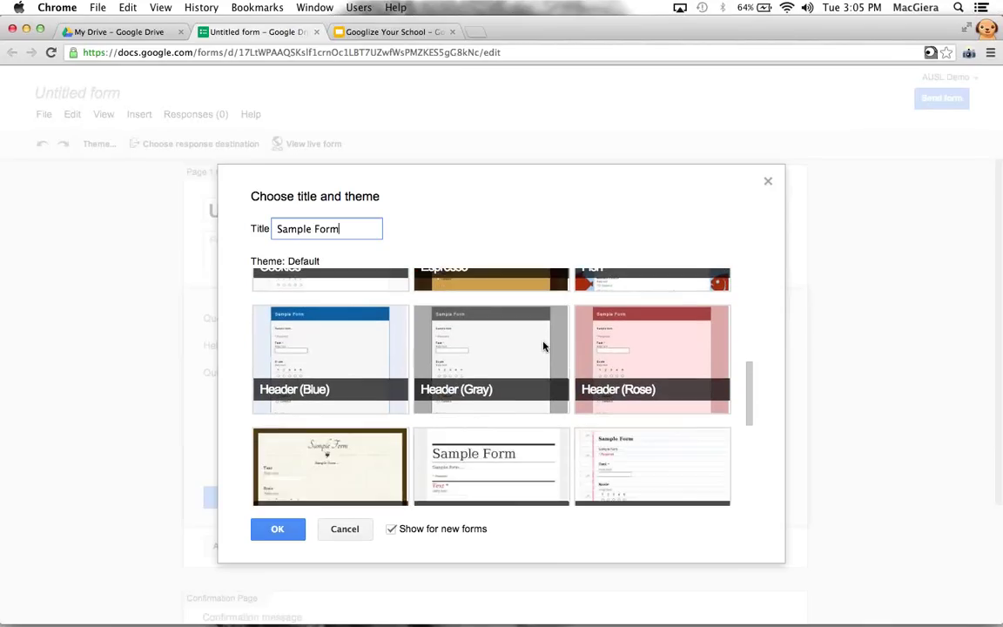
scroll(543, 346, down, 2)
scroll(543, 347, up, 5)
scroll(472, 403, down, 1)
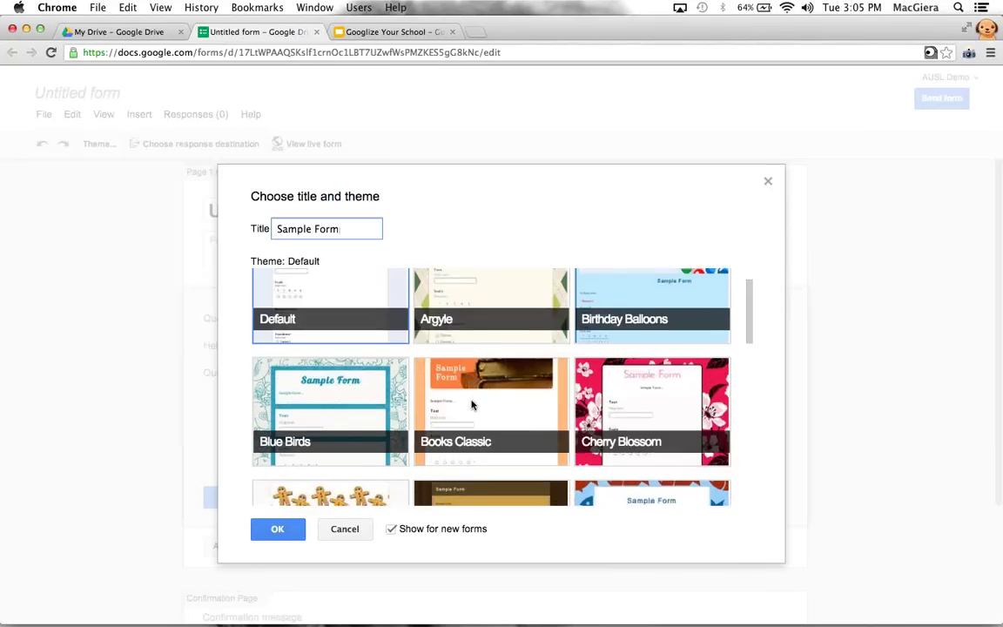
scroll(472, 404, down, 3)
click(612, 388)
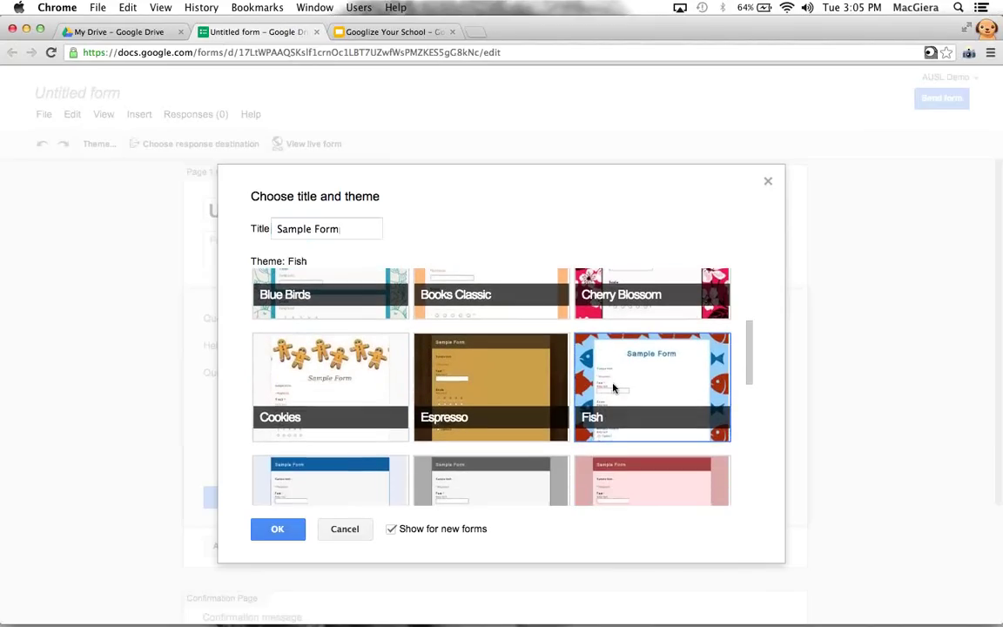
scroll(653, 404, down, 1)
scroll(609, 418, up, 1)
click(279, 529)
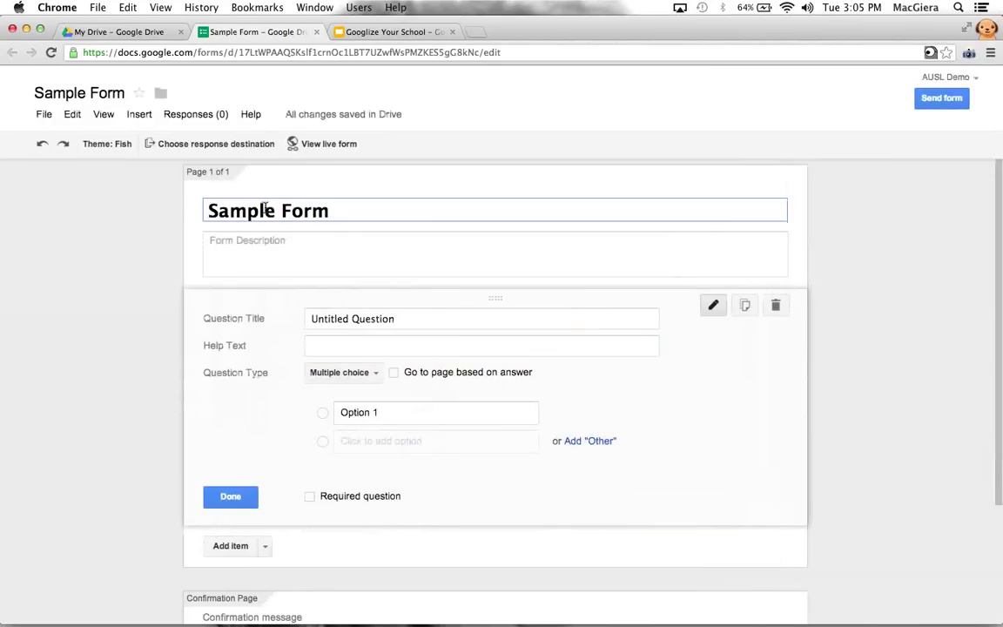
Rename the first question to 'Last' and make it a required Text question
double_click(267, 209)
double_click(331, 319)
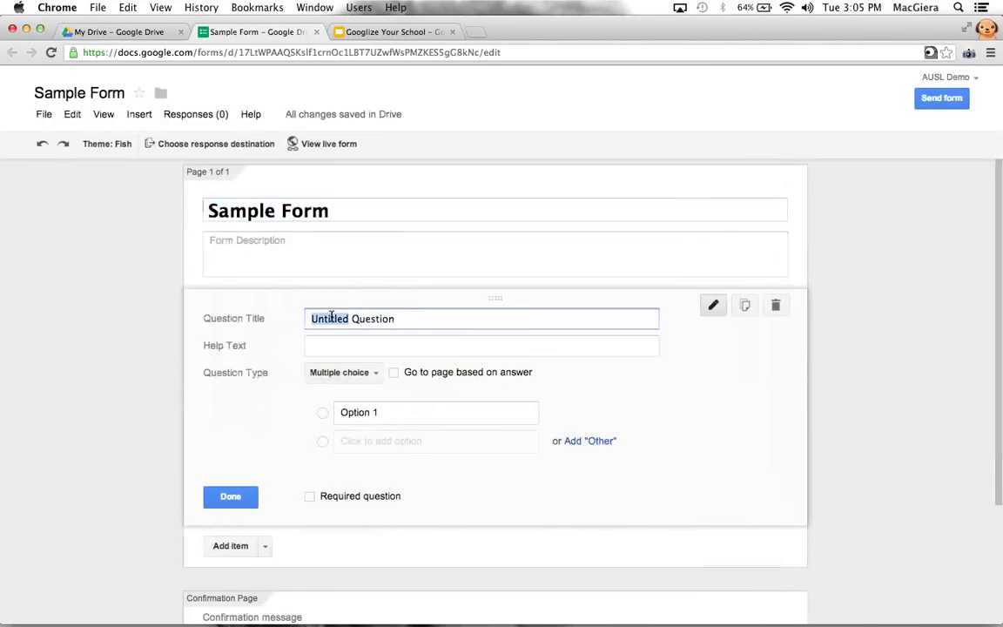
drag(331, 319, 525, 319)
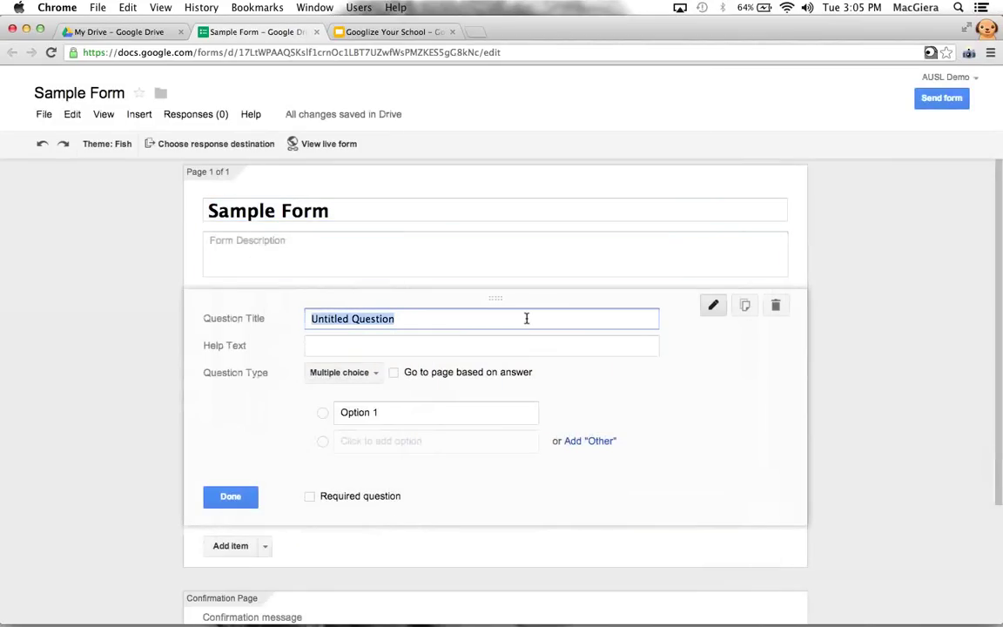
text(L)
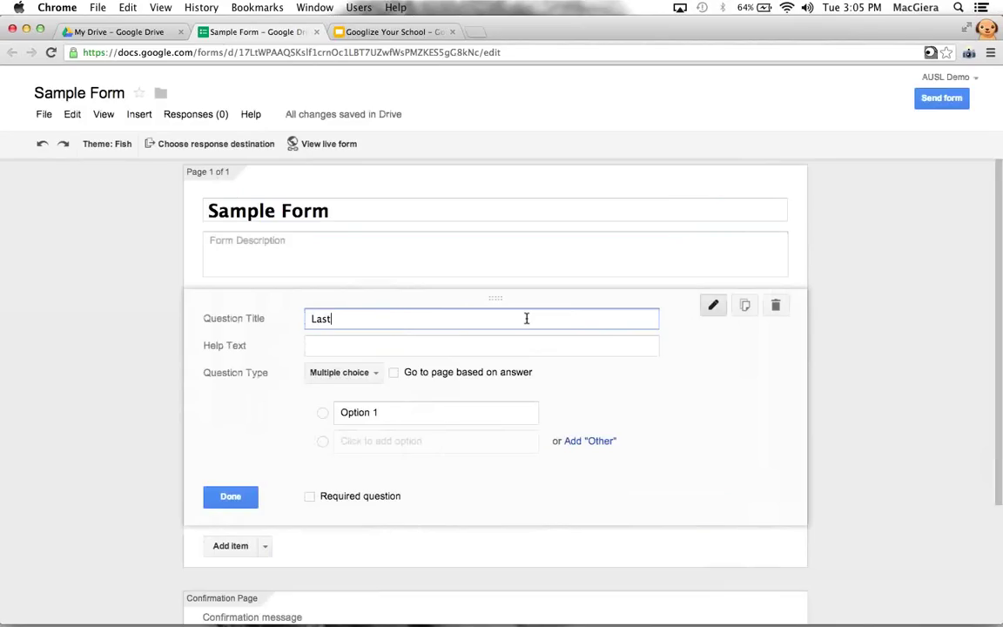
text(ast)
click(364, 373)
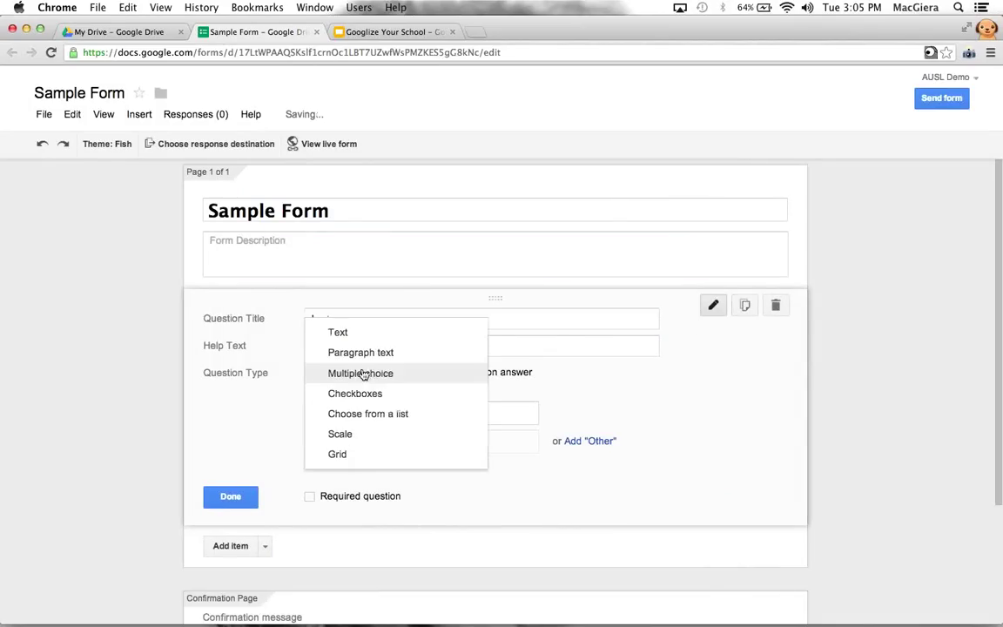
click(348, 333)
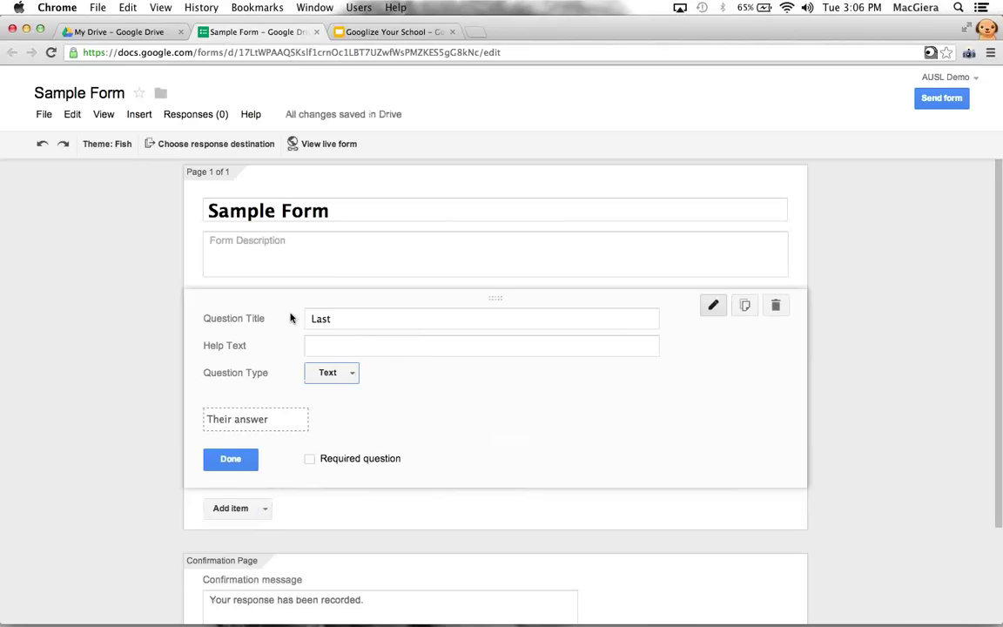
click(328, 374)
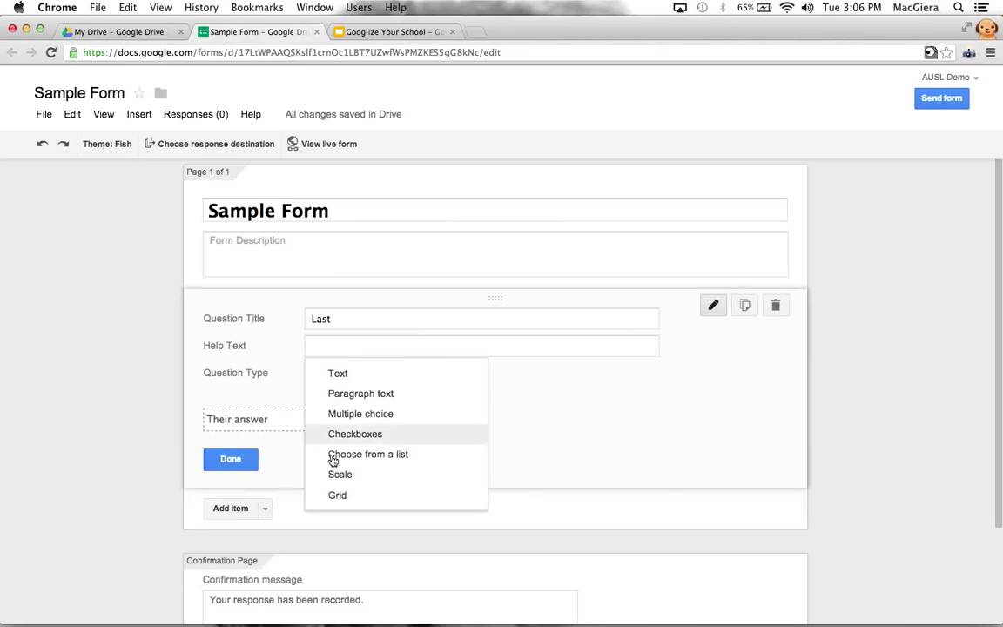
click(340, 373)
click(309, 459)
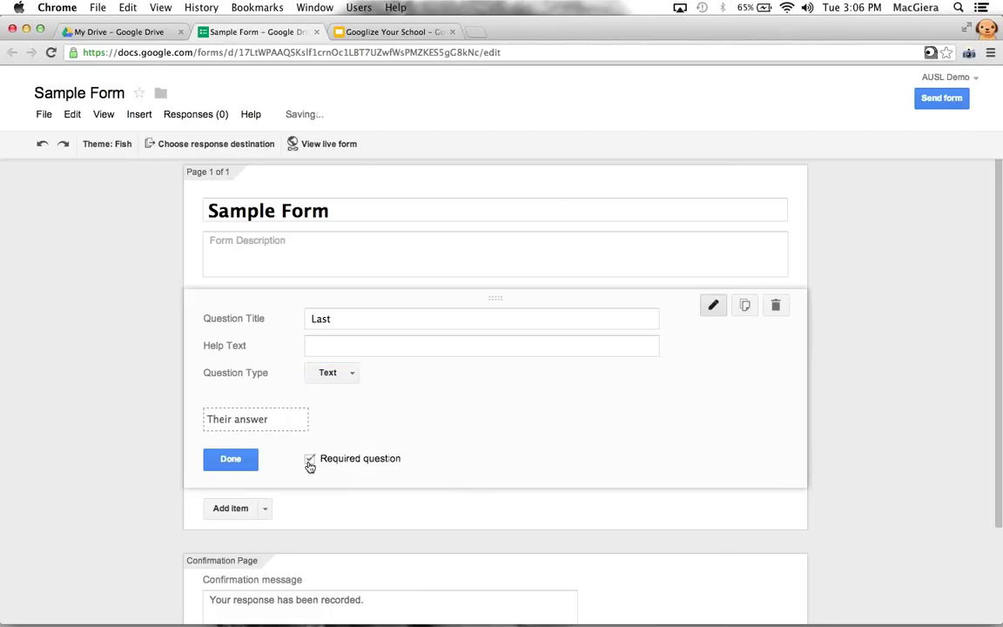
click(246, 462)
Add a required 'First Name' text question and rename 'Last' to 'Last Name'
click(265, 376)
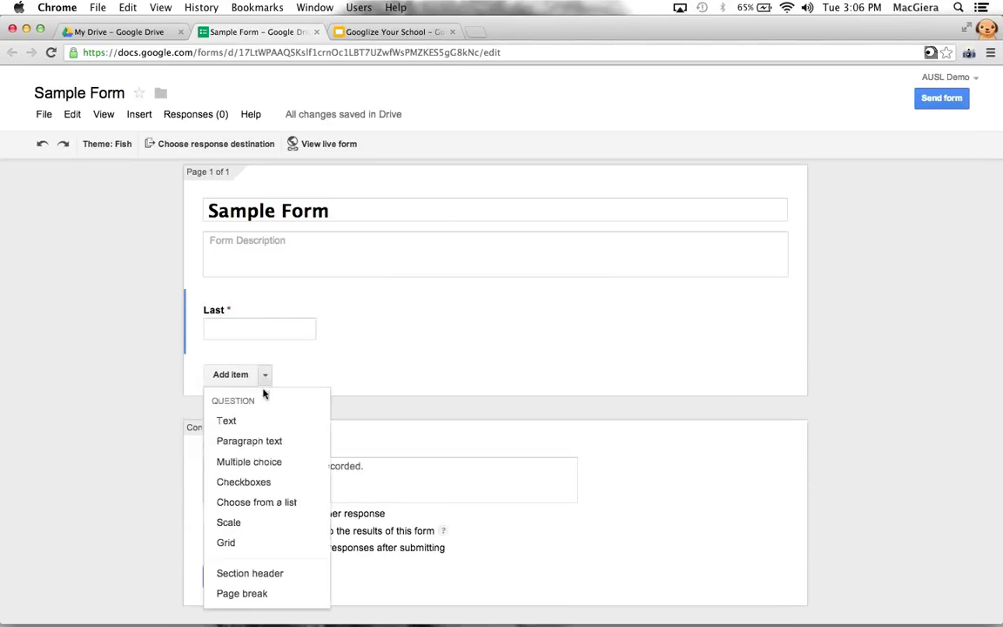
click(258, 425)
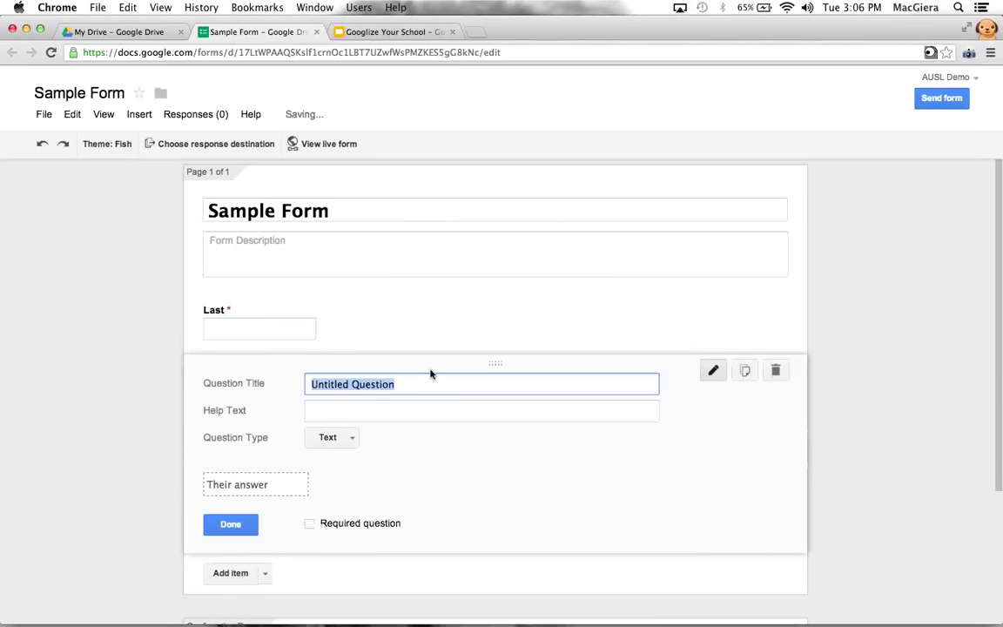
text(First Name)
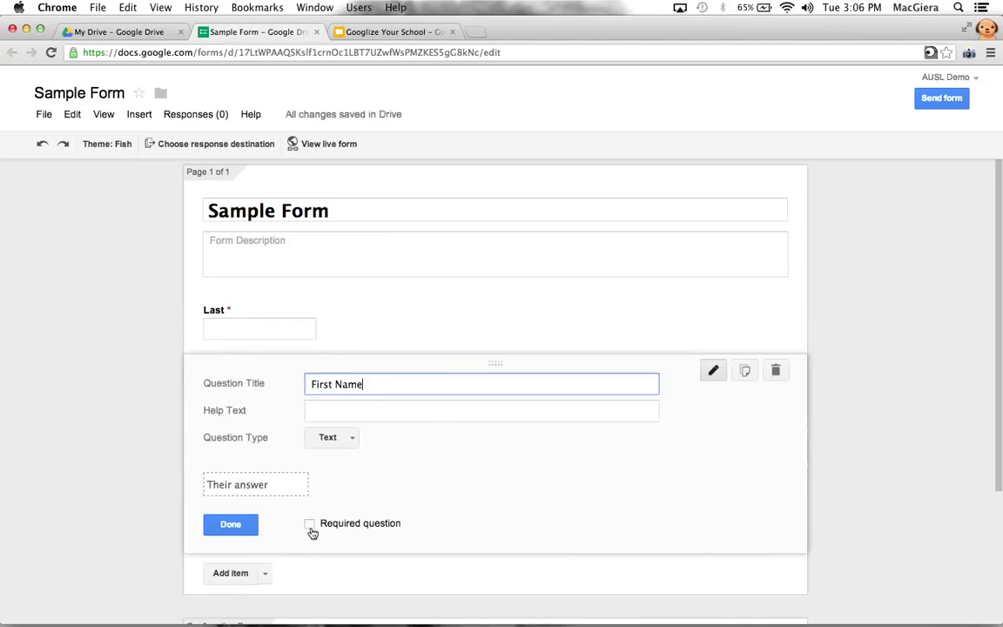
click(310, 525)
click(247, 527)
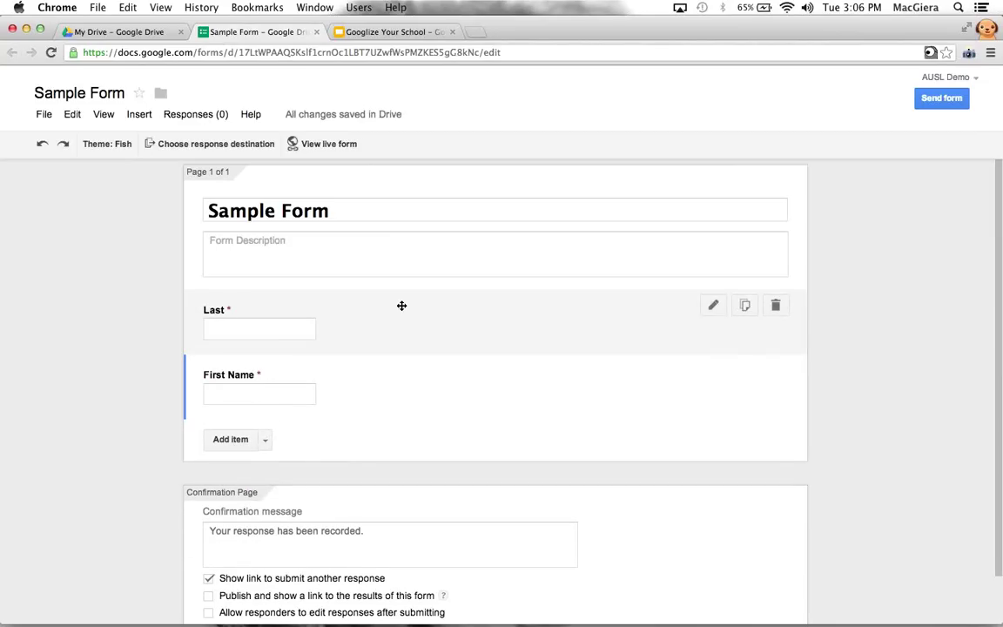
click(712, 306)
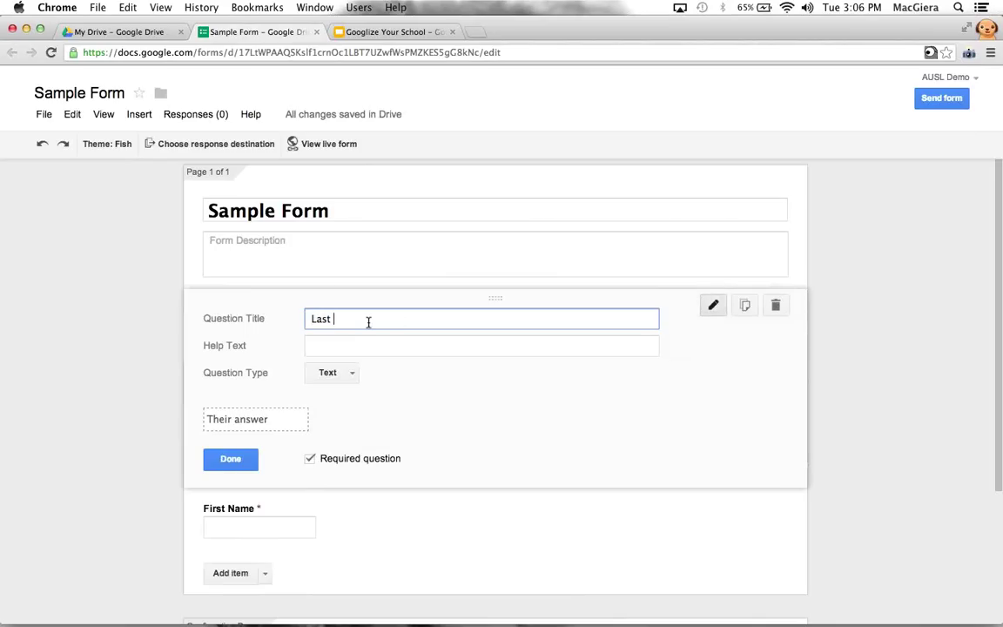
text(Name)
click(230, 459)
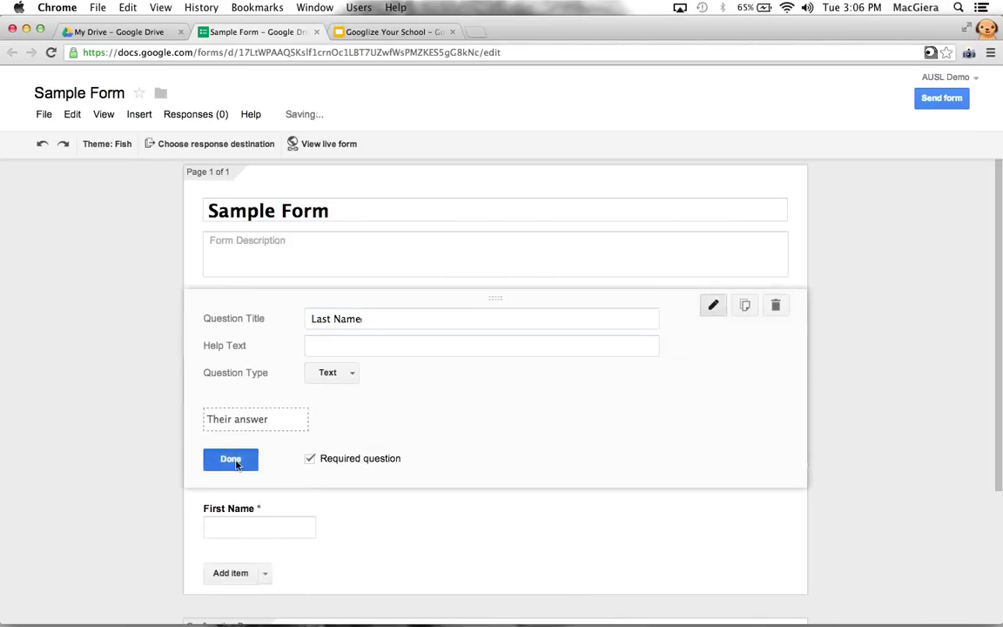
Add a multiple-choice 'Homeroom Number' question with options 311, 312 and 313
click(265, 443)
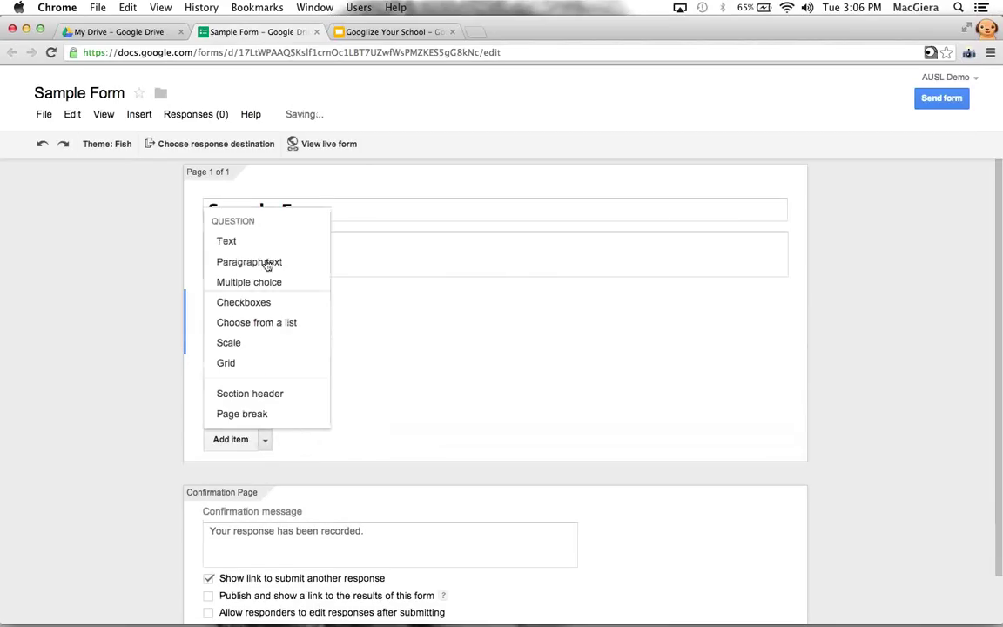
click(263, 292)
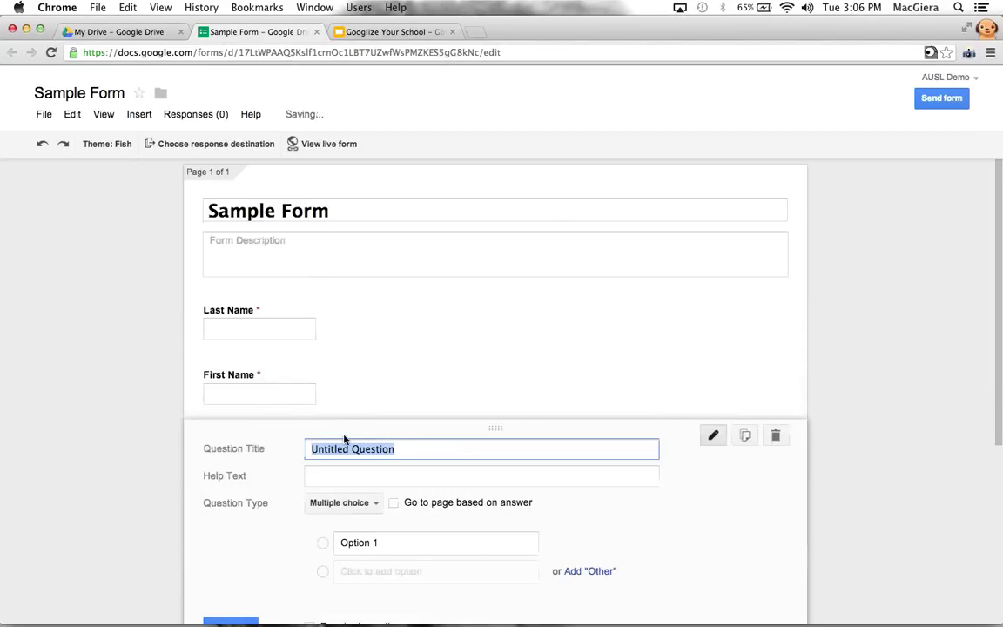
text(Home R)
key(BackSpace)
key(BackSpace)
text(room)
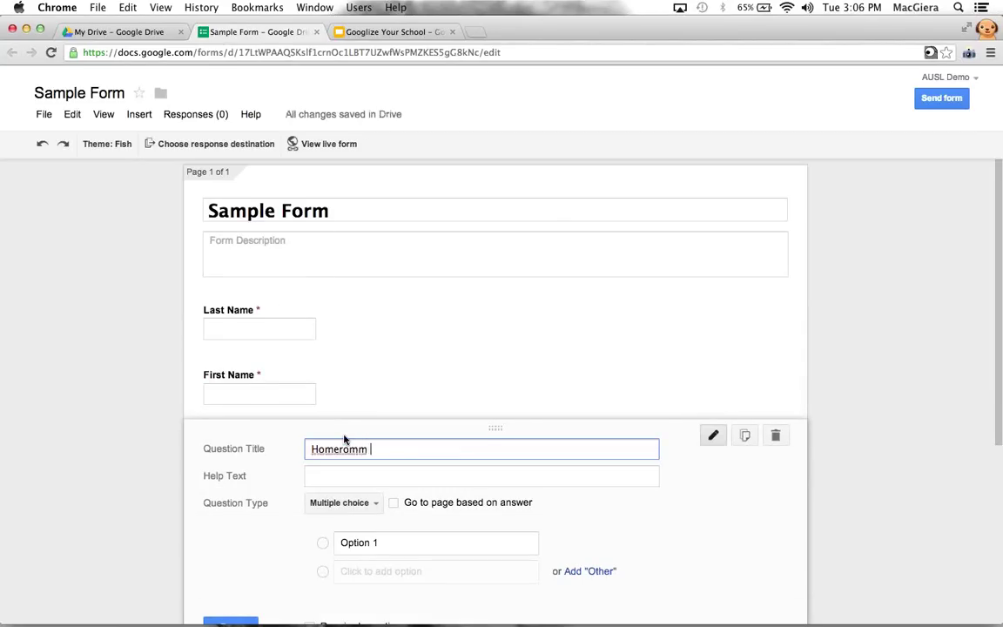
key(BackSpace)
key(BackSpace)
key(BackSpace)
text(om Number)
scroll(357, 427, down, 3)
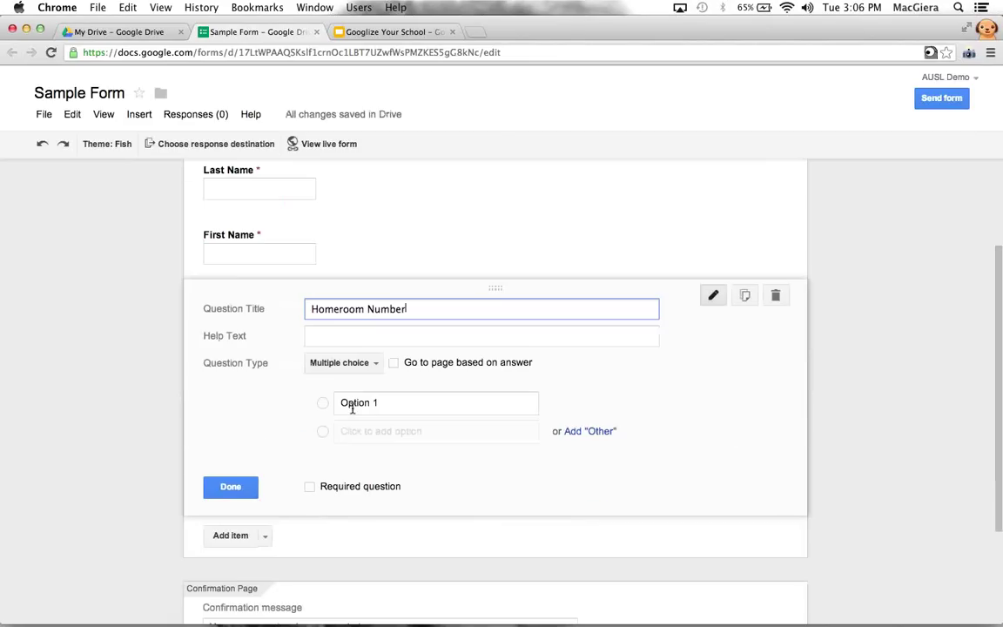
click(352, 406)
text(311)
key(Return)
text(312)
key(Return)
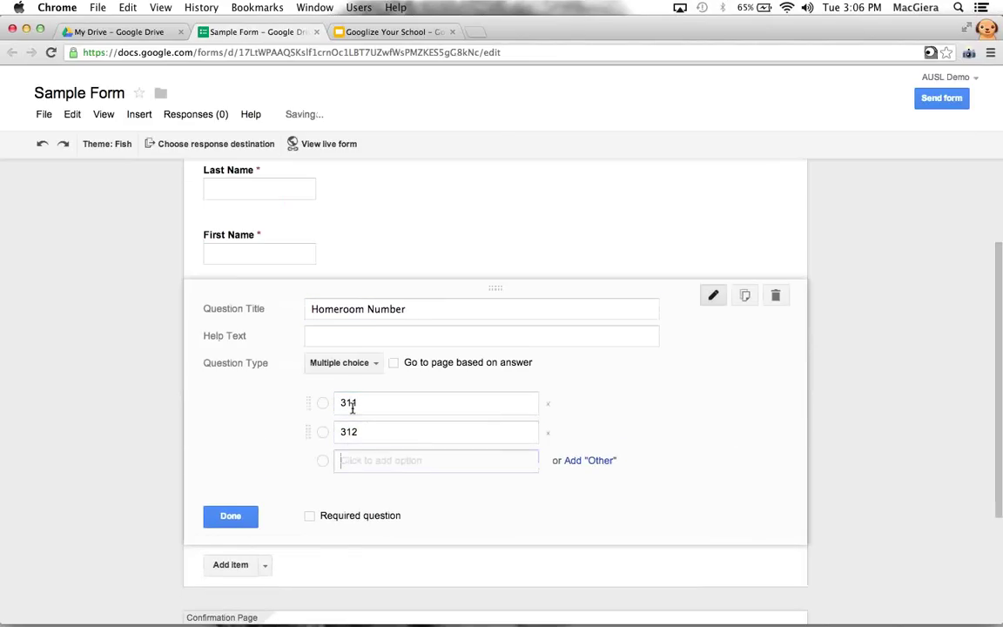
text(313)
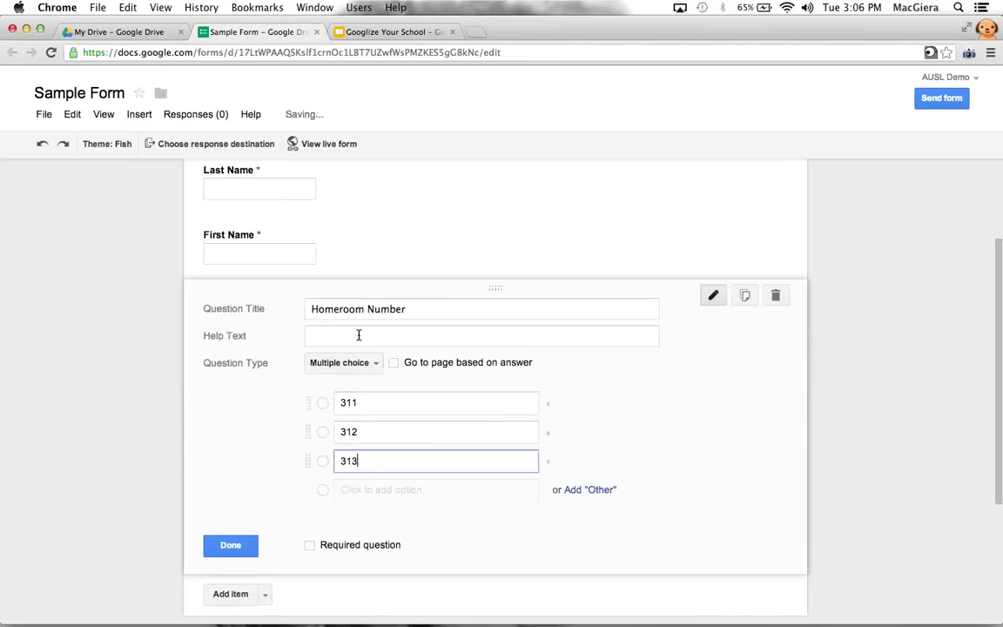
Give Homeroom Number the help text 'The first class you go to' and make it required
click(355, 336)
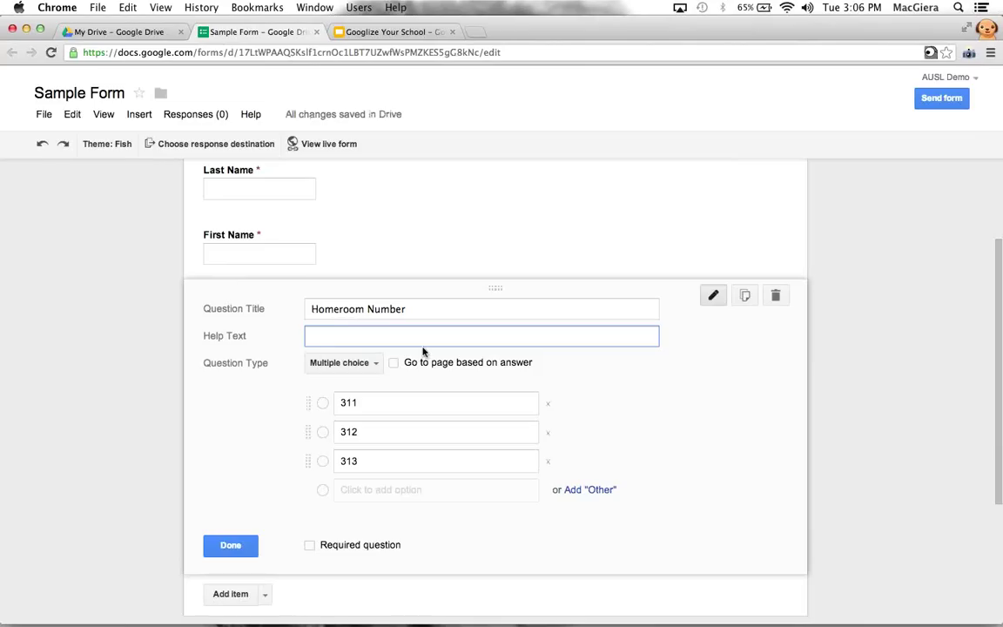
text(The first class you go to)
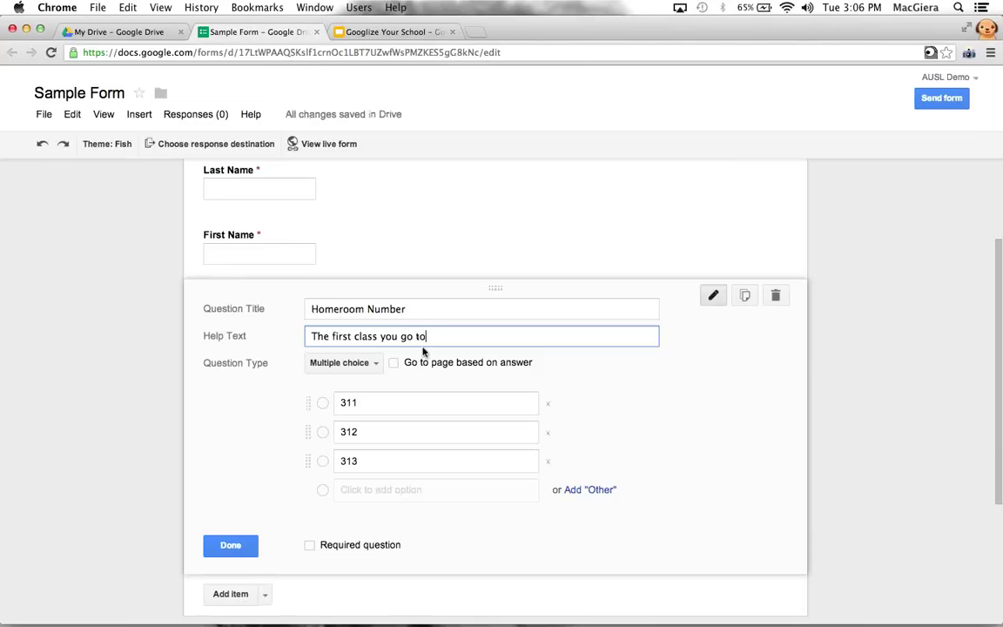
click(309, 544)
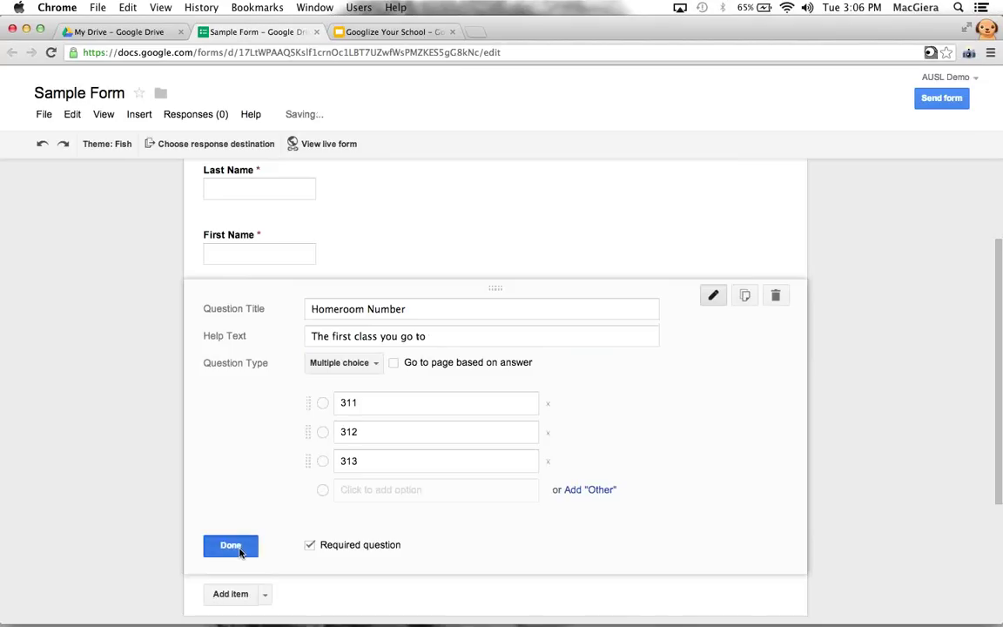
click(230, 545)
click(264, 413)
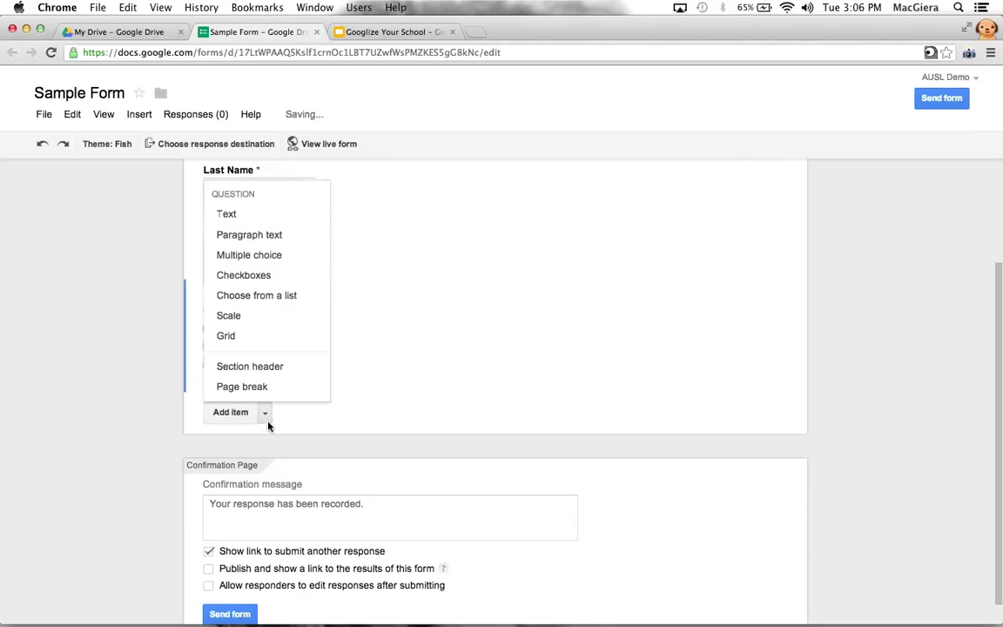
Add a checkbox question, try paragraph, list, scale and grid types, then return to Checkboxes
click(269, 284)
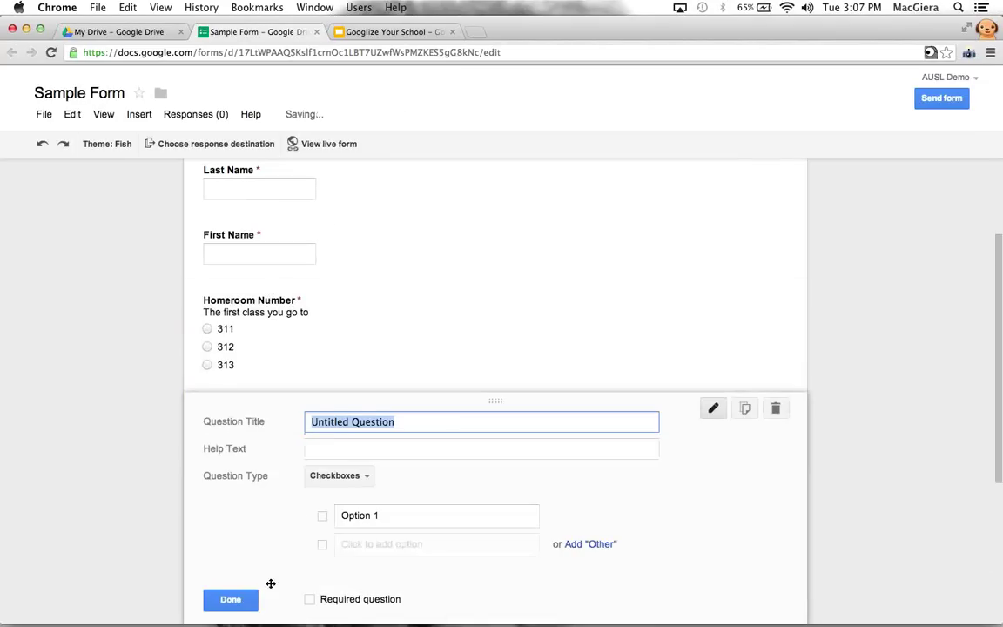
scroll(357, 449, down, 1)
click(358, 416)
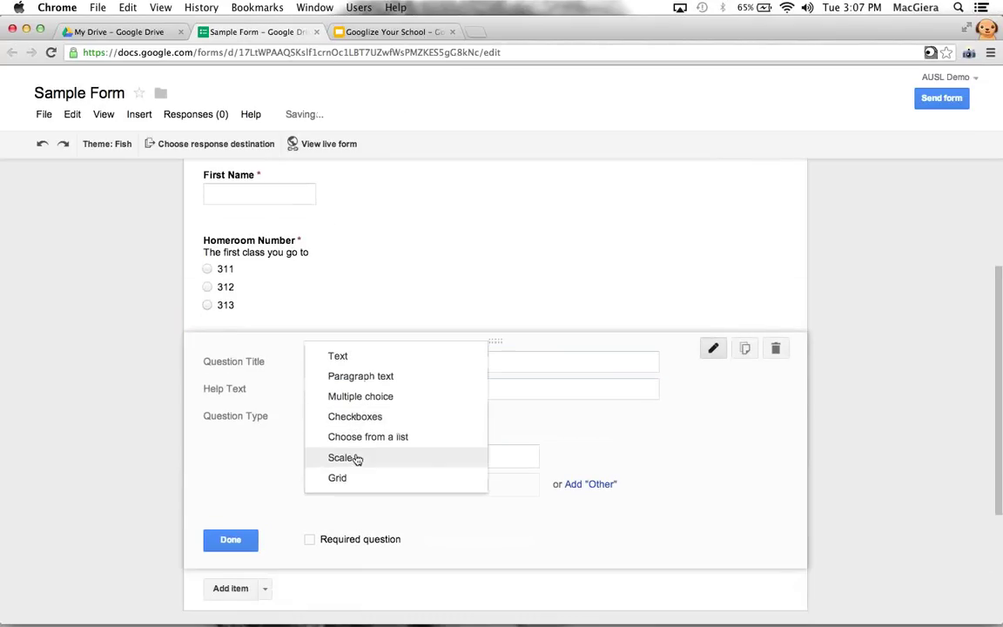
click(379, 378)
click(369, 420)
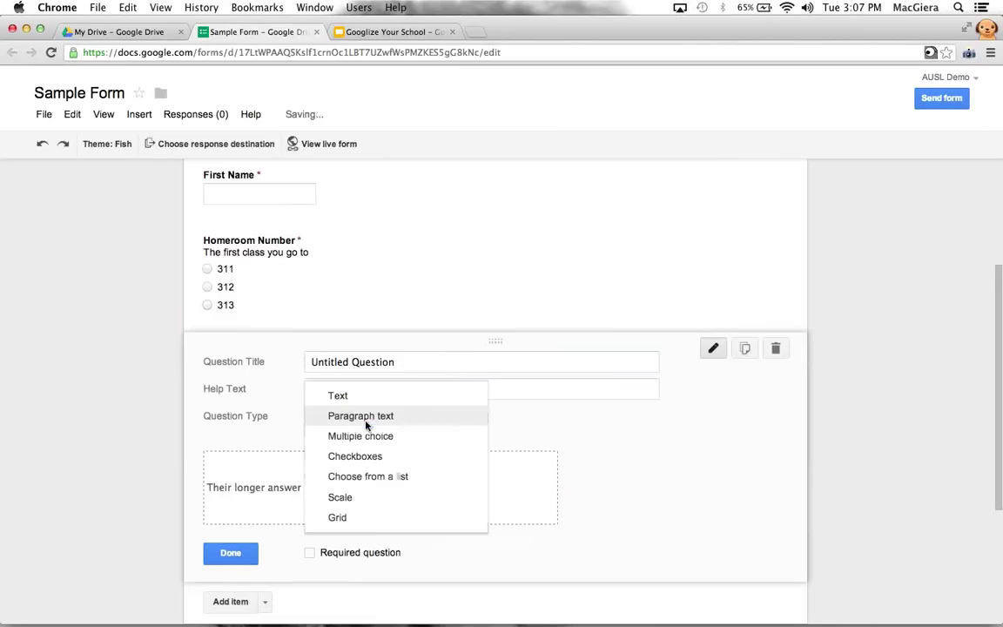
click(376, 477)
click(370, 419)
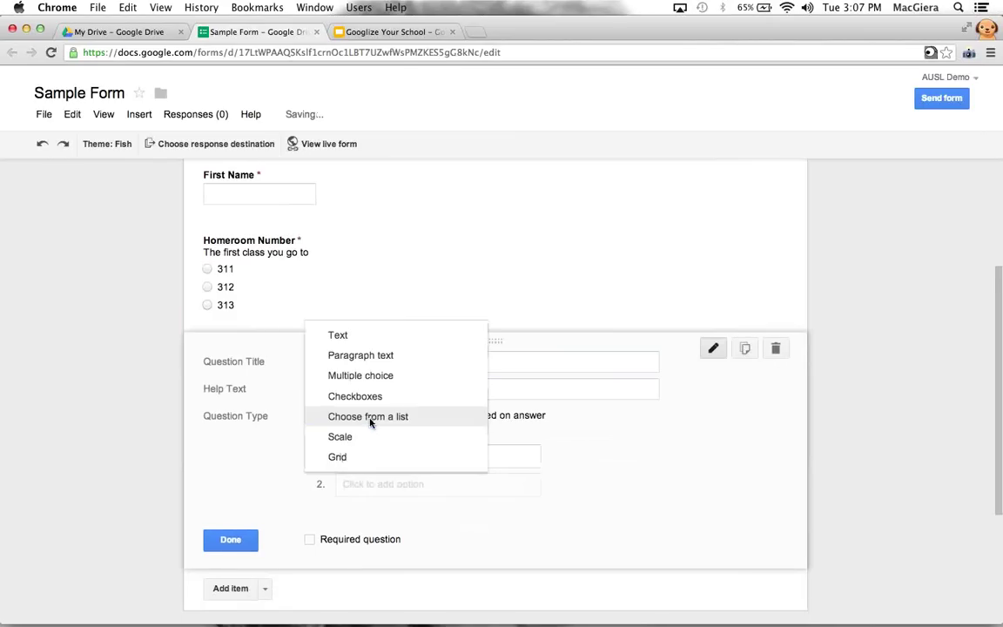
click(370, 439)
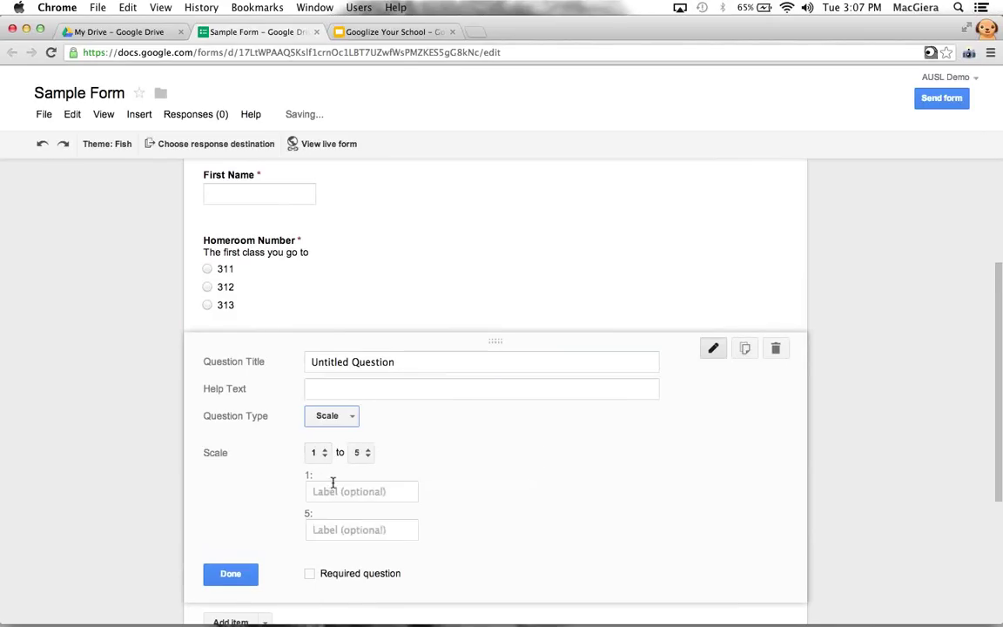
click(335, 418)
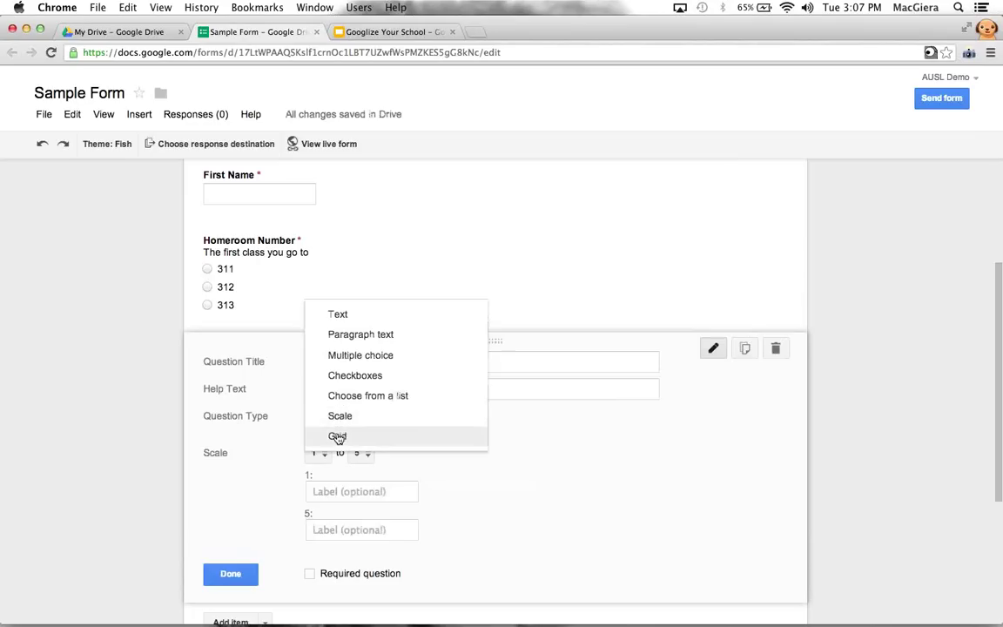
click(339, 434)
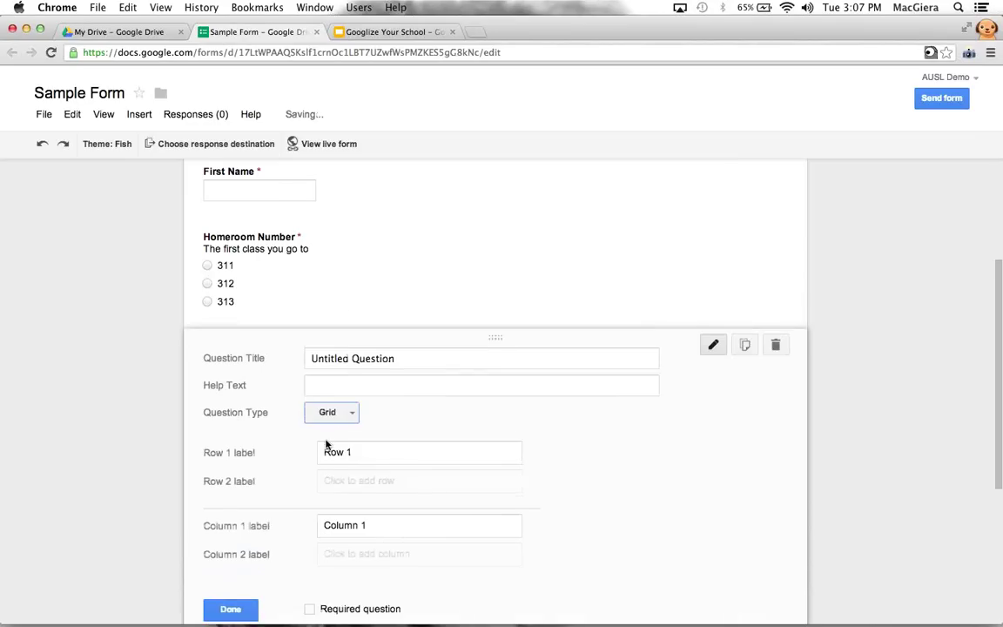
scroll(348, 446, down, 3)
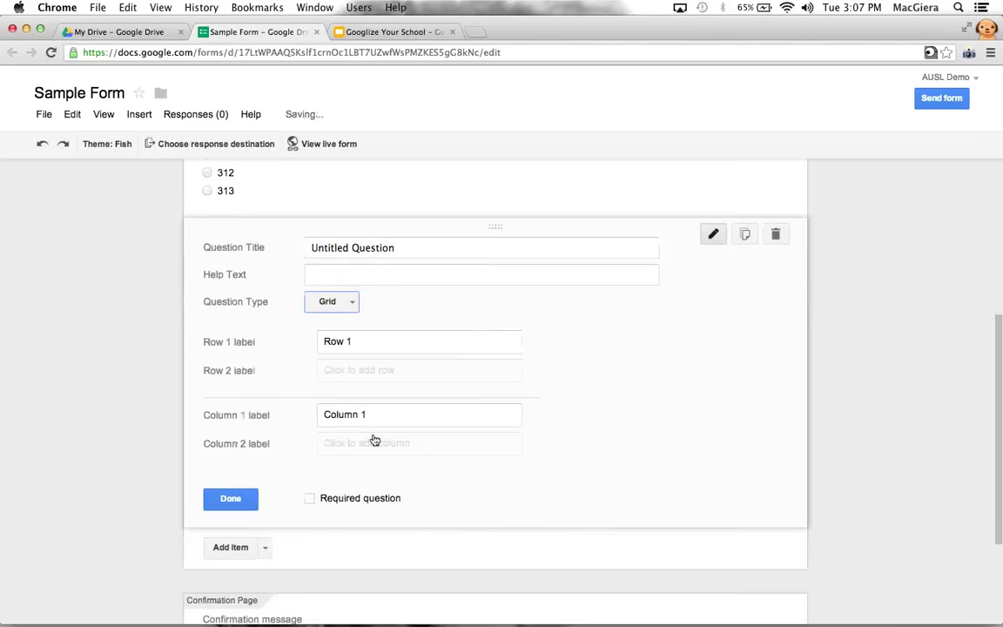
click(332, 301)
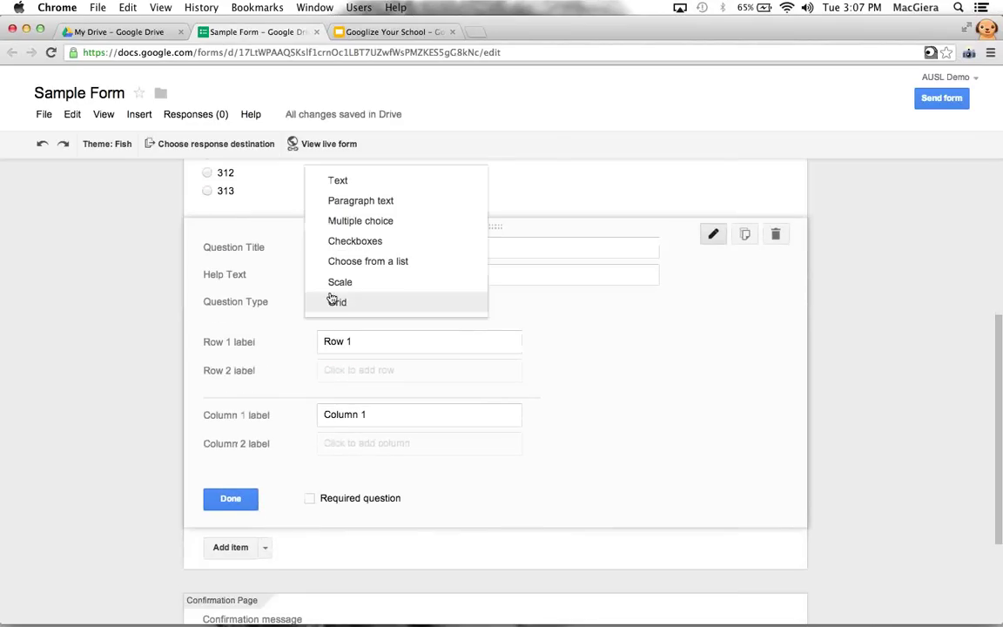
click(336, 242)
Title it 'Check off how you feel today!' with required options happy, sad, mad
text(Check off)
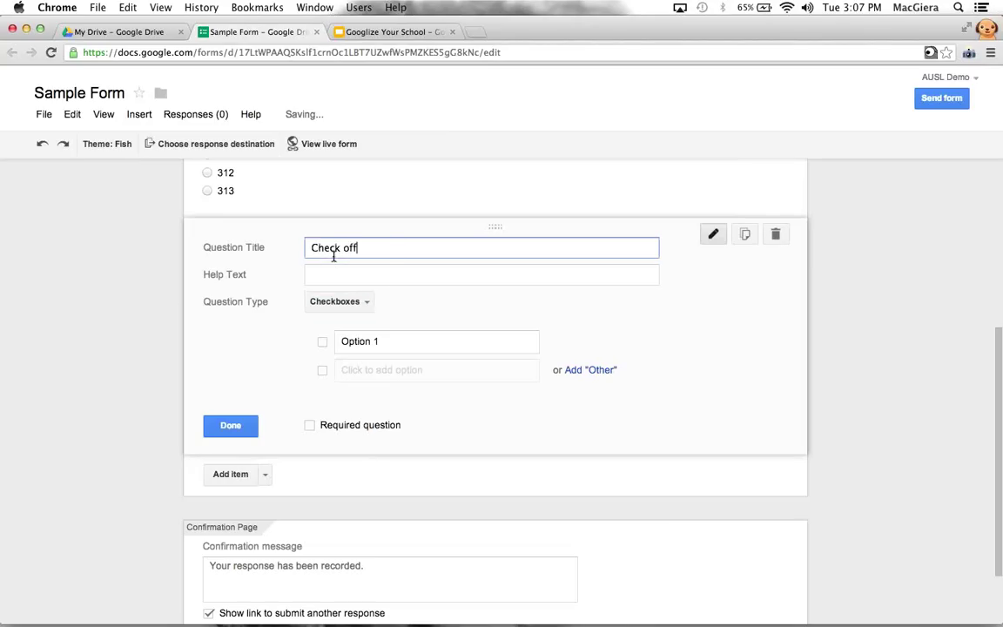
text( how you feel today!)
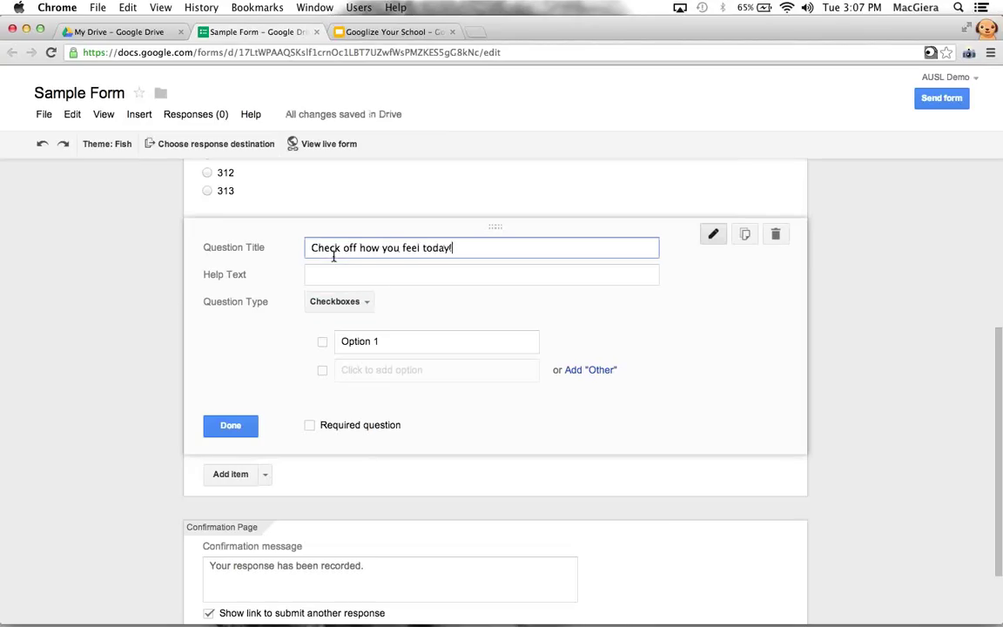
click(375, 340)
text(happy)
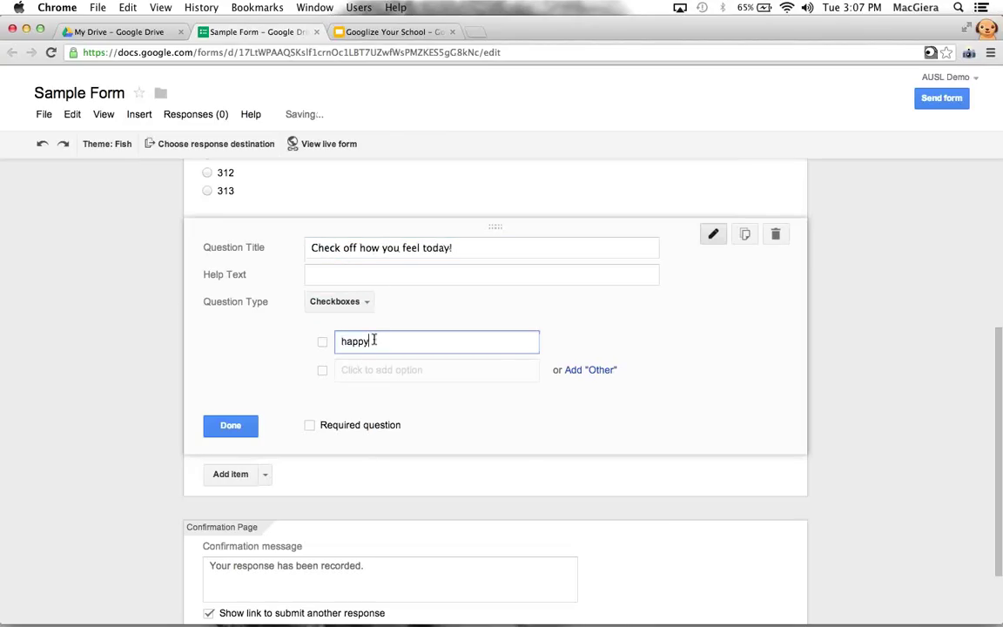
key(Return)
text(sad)
key(Return)
text(mad)
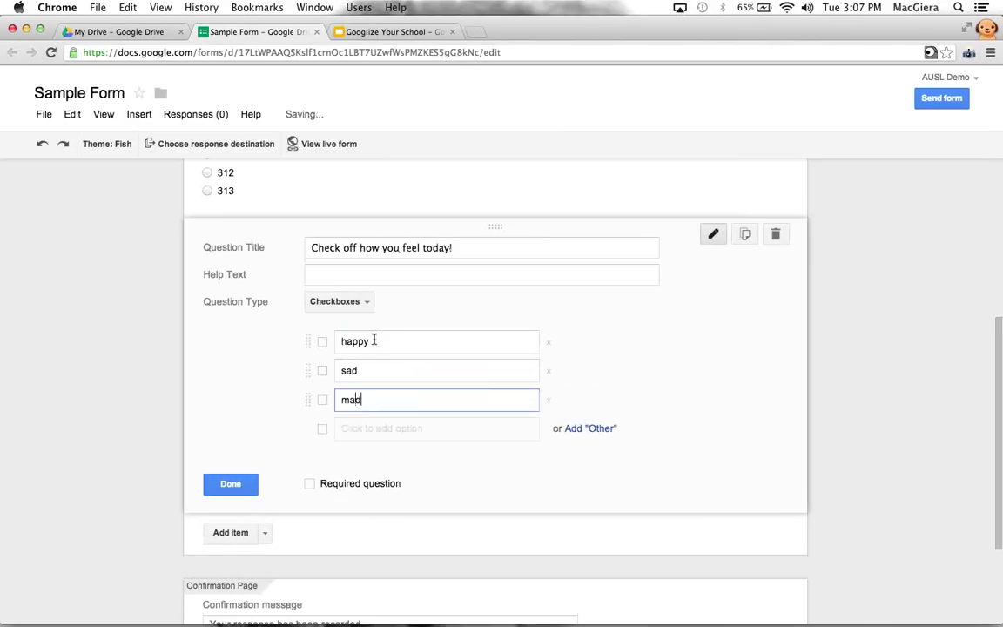
click(309, 483)
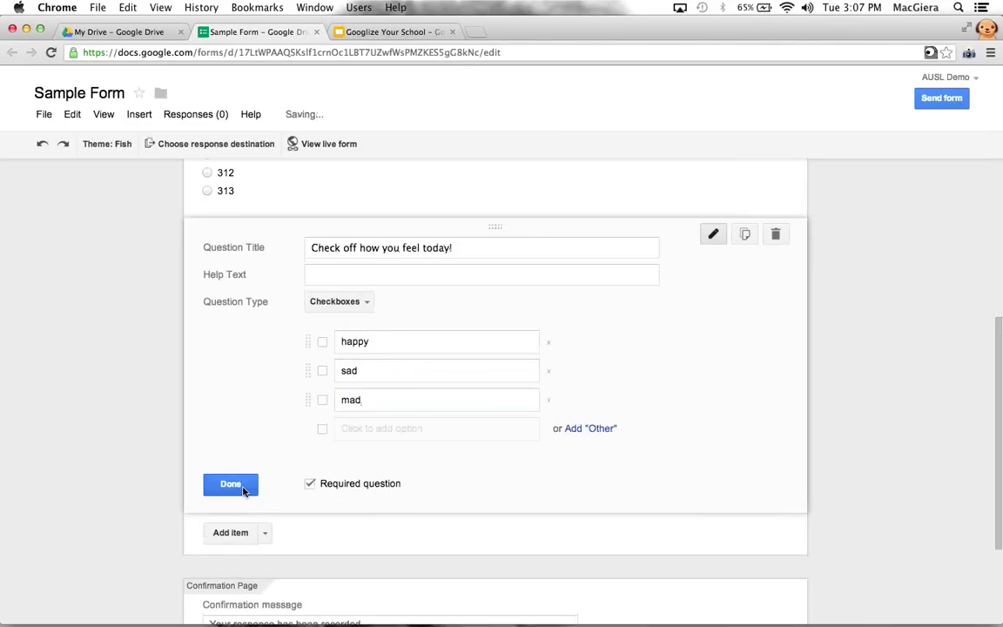
click(224, 483)
Replace the confirmation message with 'Thanks for letting us know how you feel today!'
click(286, 479)
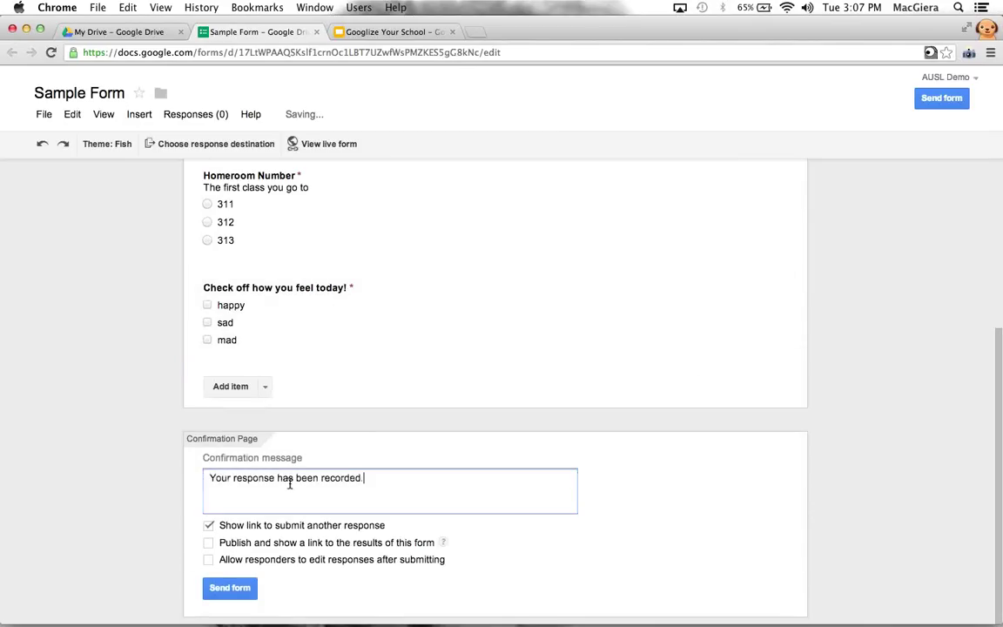
drag(366, 478, 320, 478)
drag(188, 479, 168, 482)
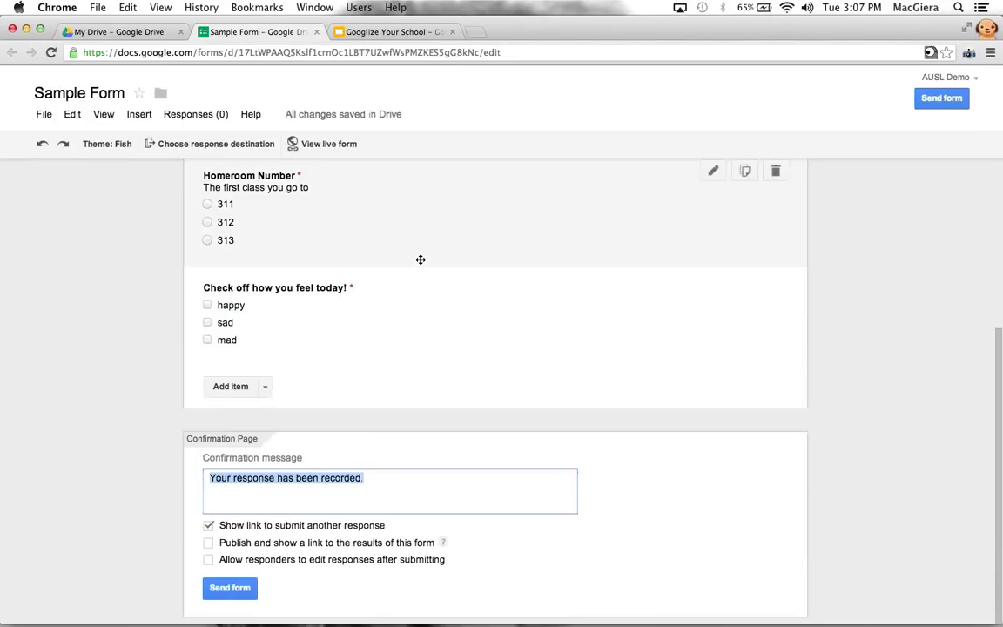
text(Thanks for let)
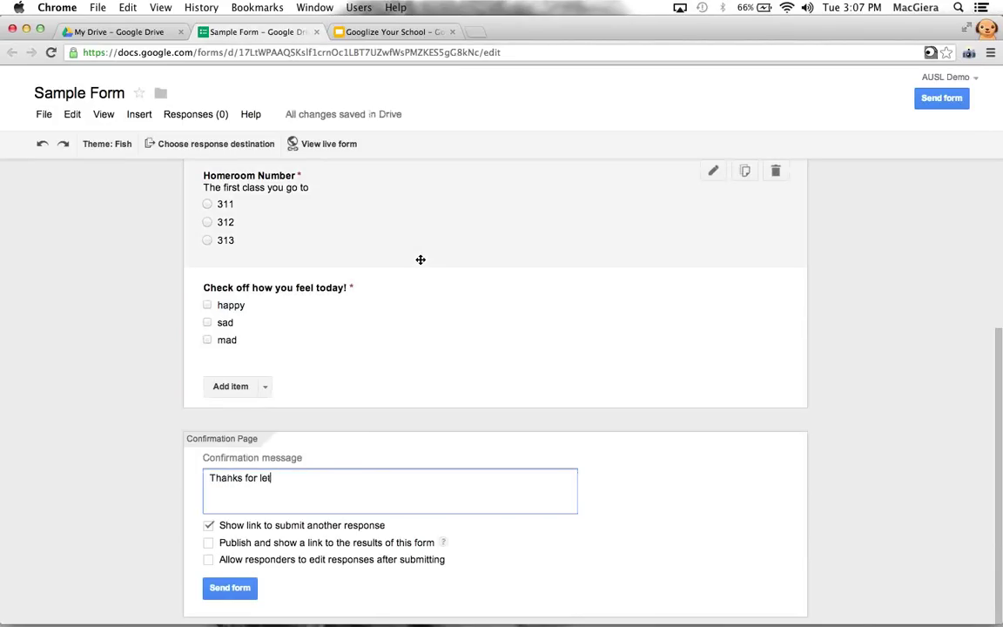
text(ting us know now yo)
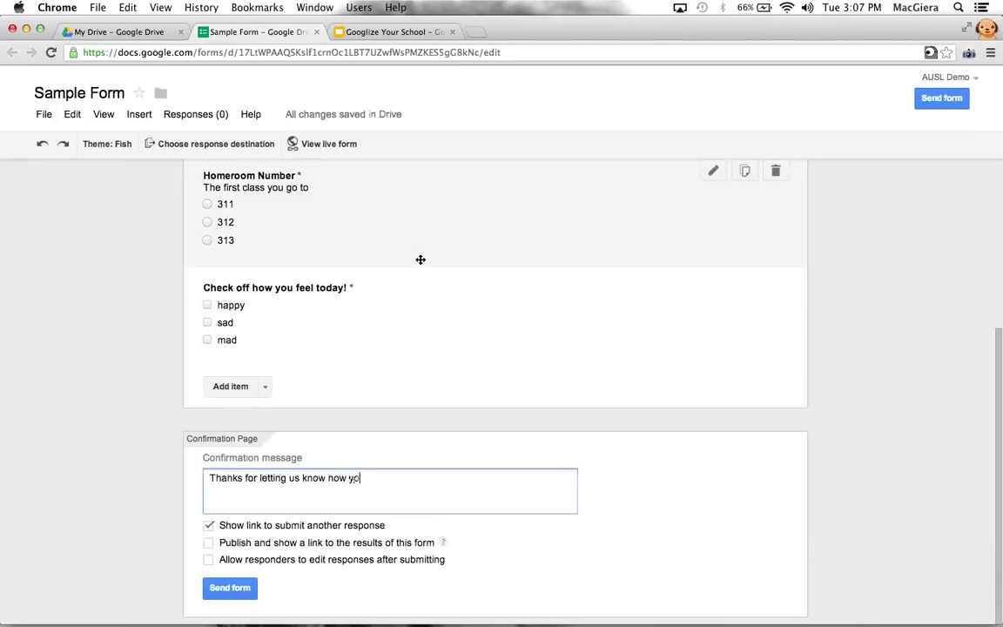
text(u feel today!)
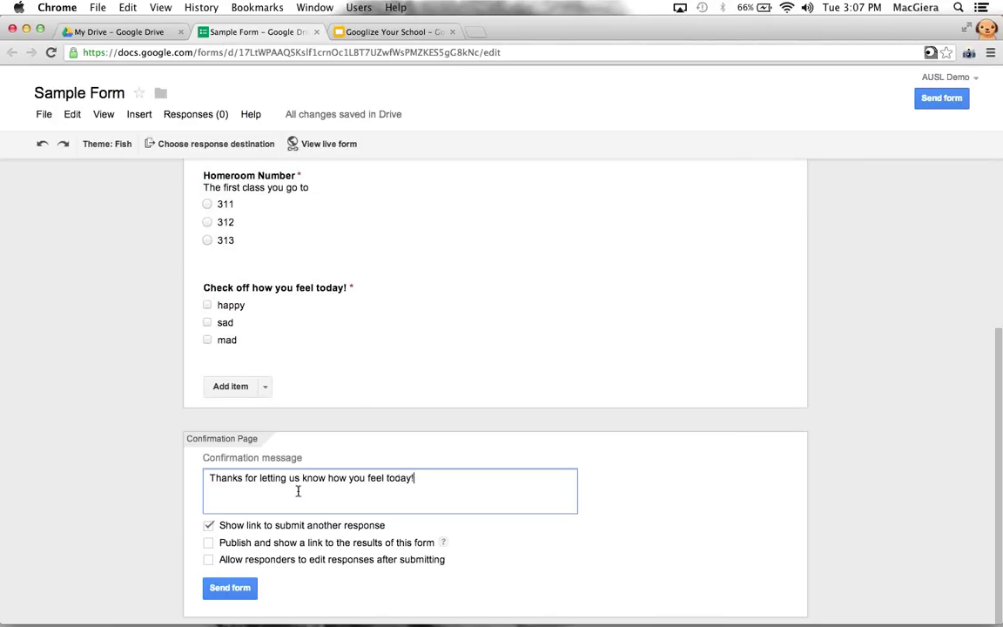
Leave results unpublished and allow responders to edit responses after submitting
click(209, 547)
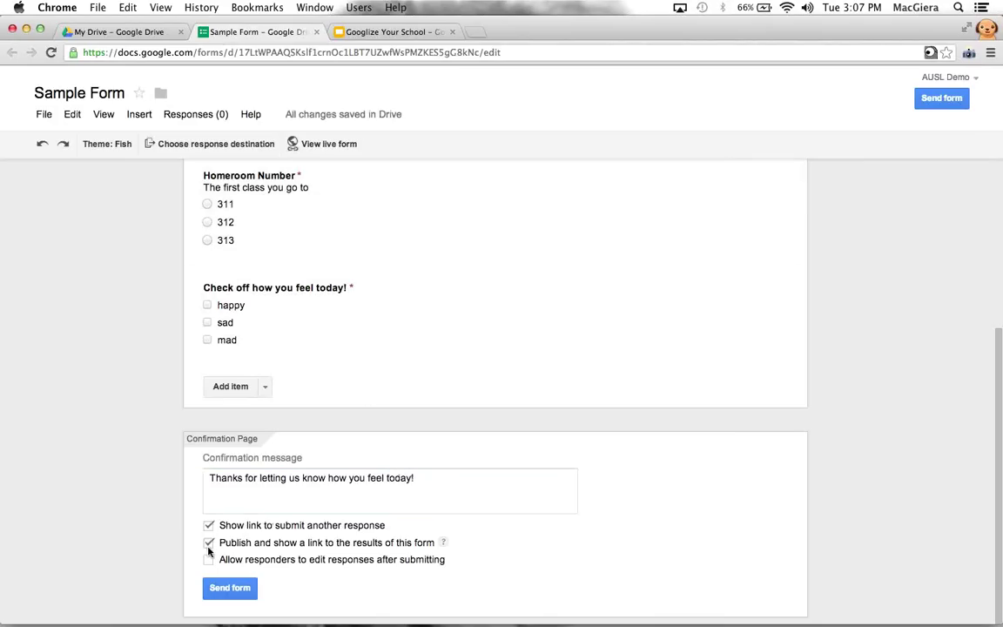
click(209, 543)
click(208, 559)
scroll(267, 396, up, 3)
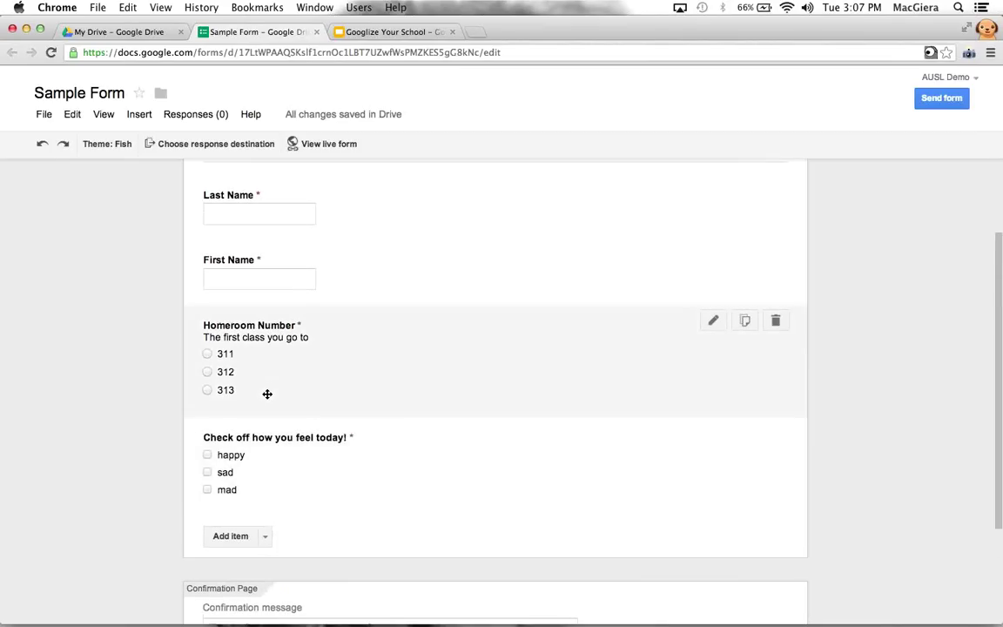
scroll(267, 393, down, 3)
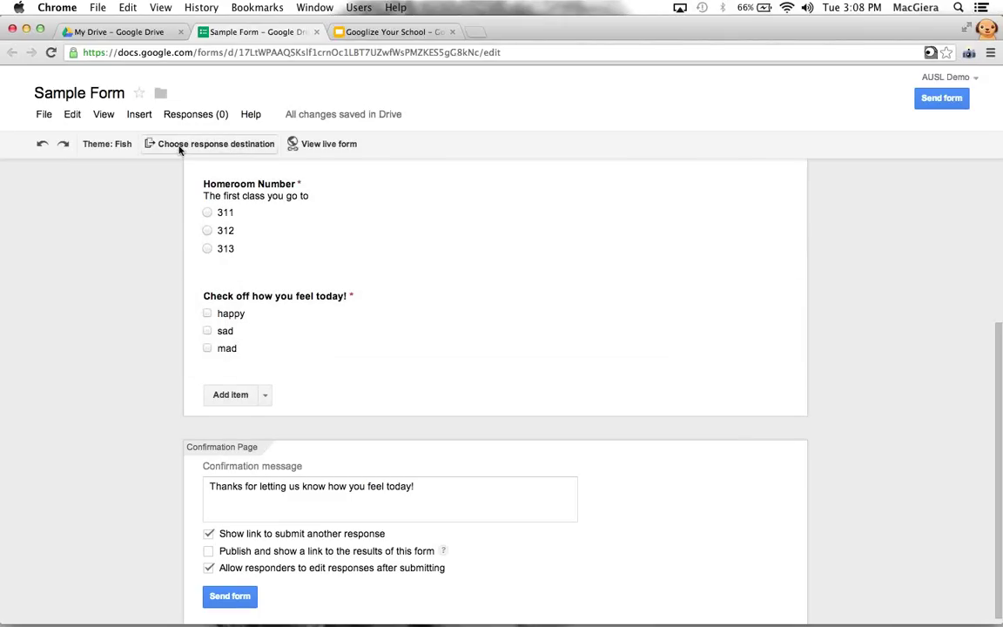
scroll(151, 211, up, 3)
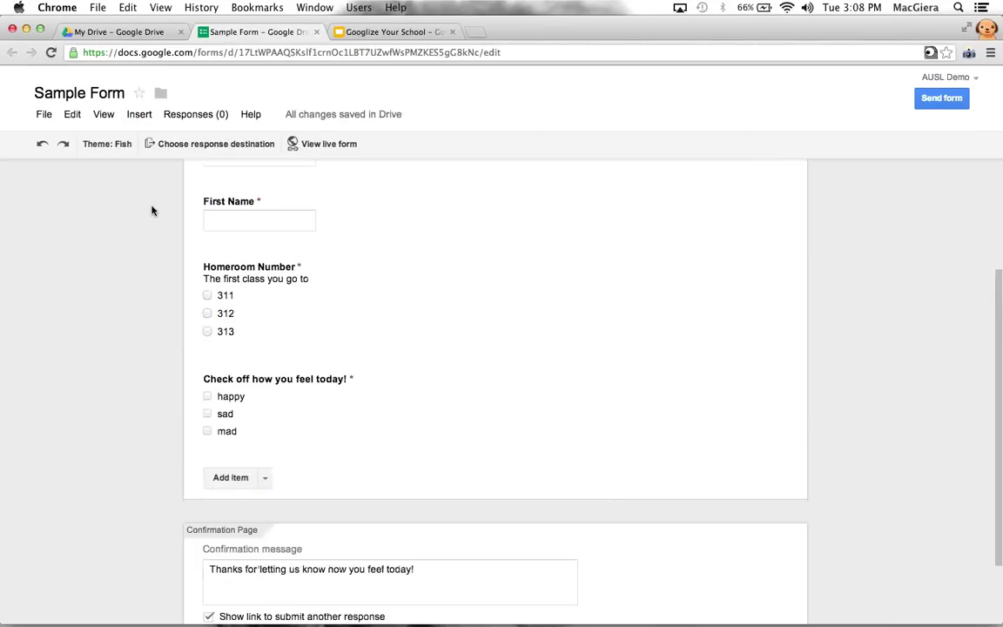
Set the response destination to a new spreadsheet, 'Sample Form (Responses)'
click(193, 145)
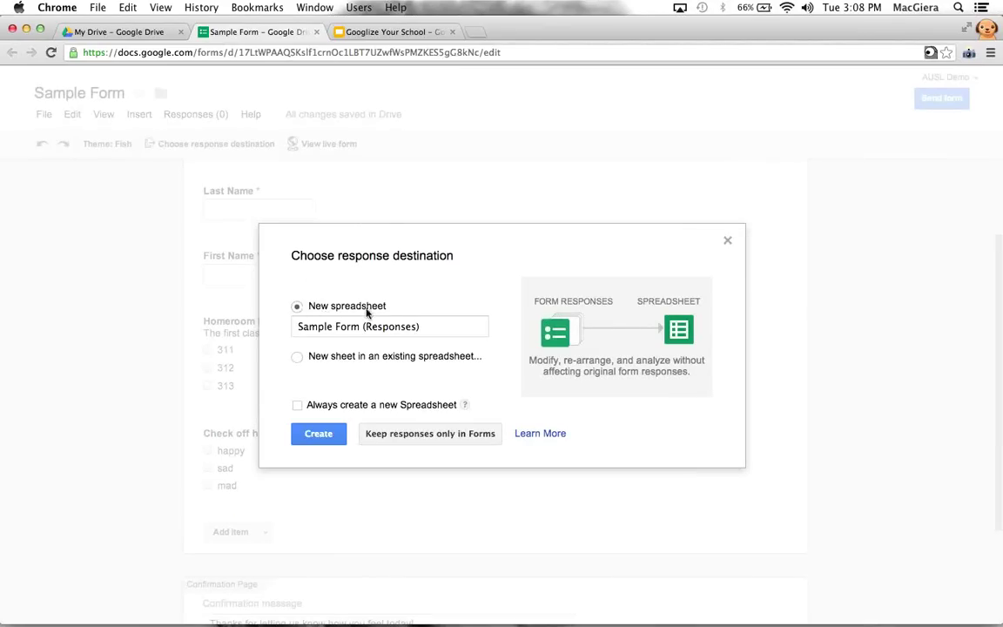
click(297, 356)
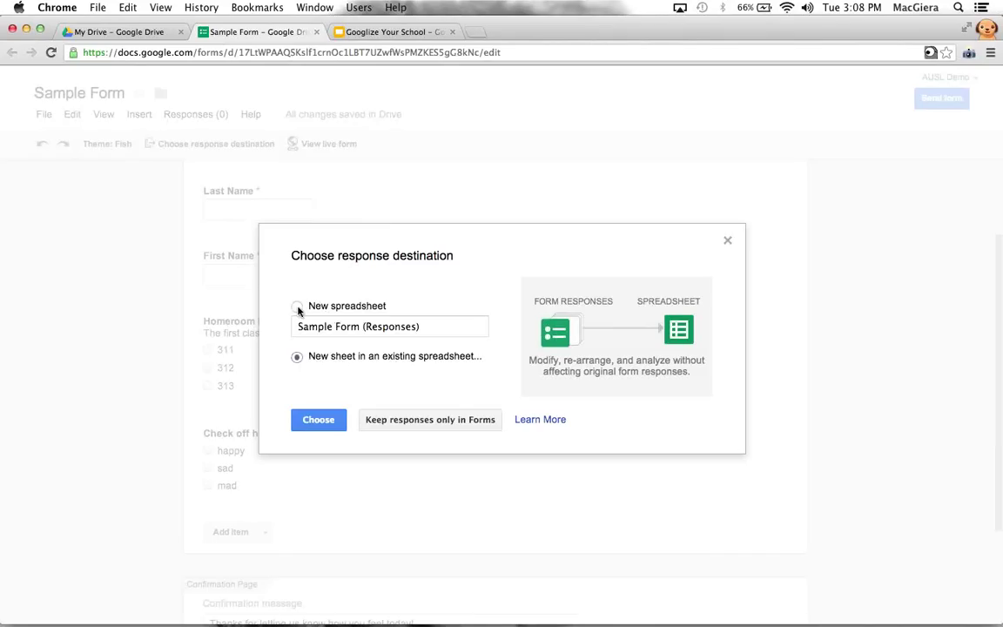
click(298, 308)
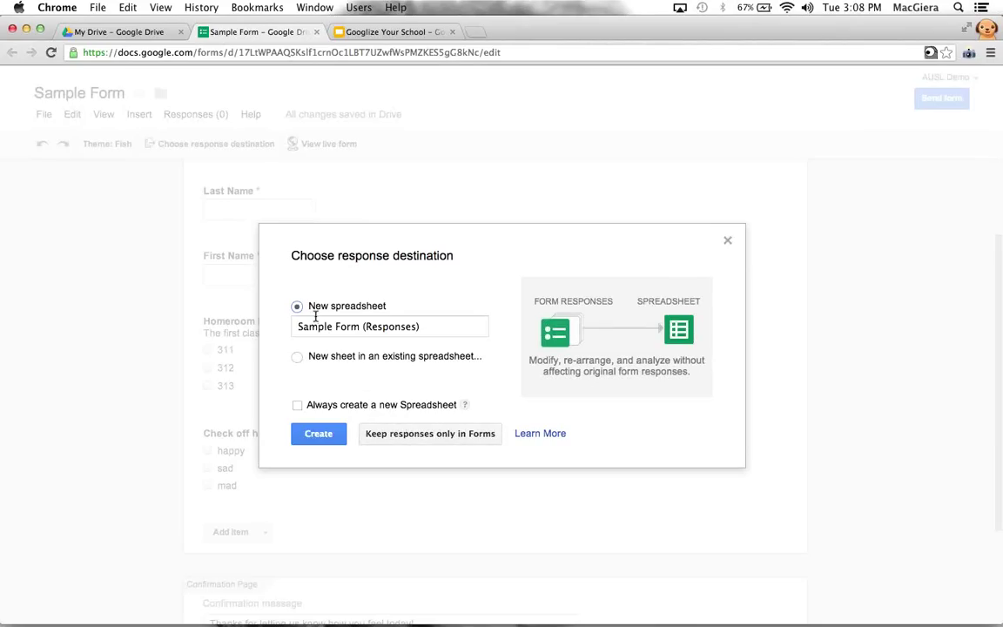
click(309, 435)
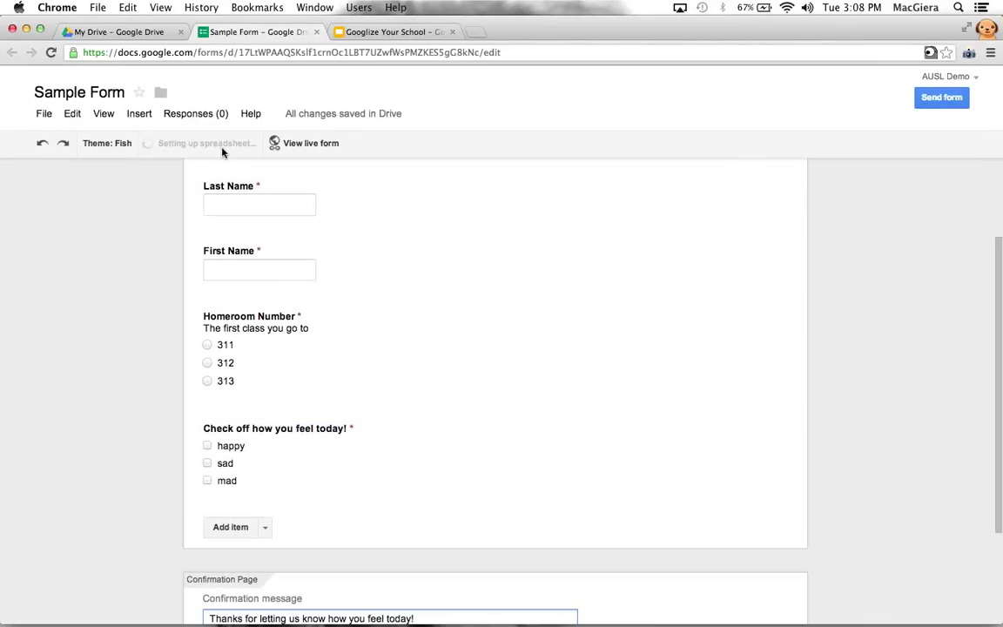
Open the live form in a new tab and copy the form's iframe embed HTML
click(272, 143)
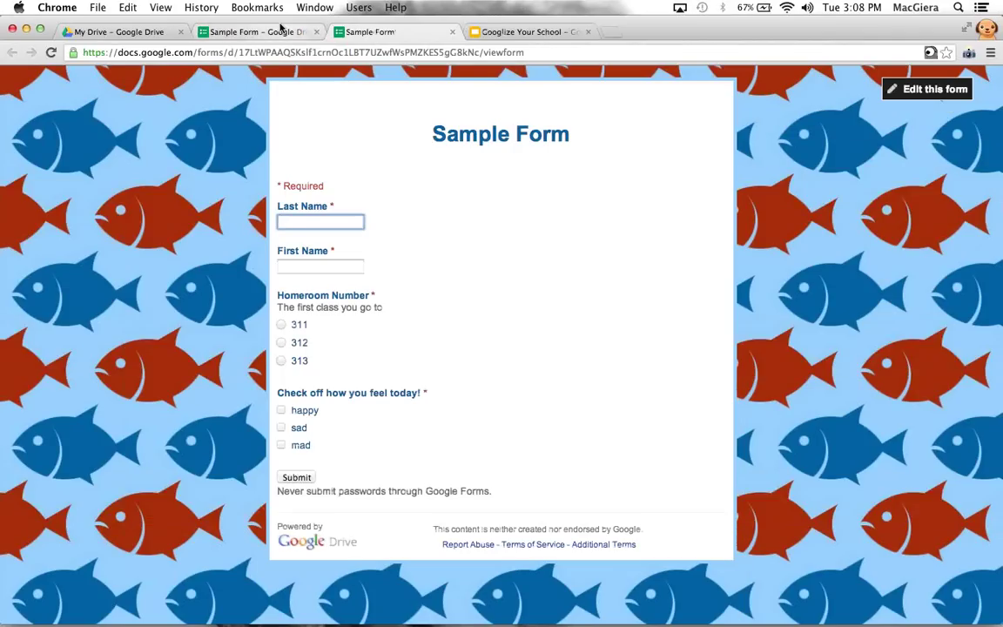
click(254, 32)
click(230, 587)
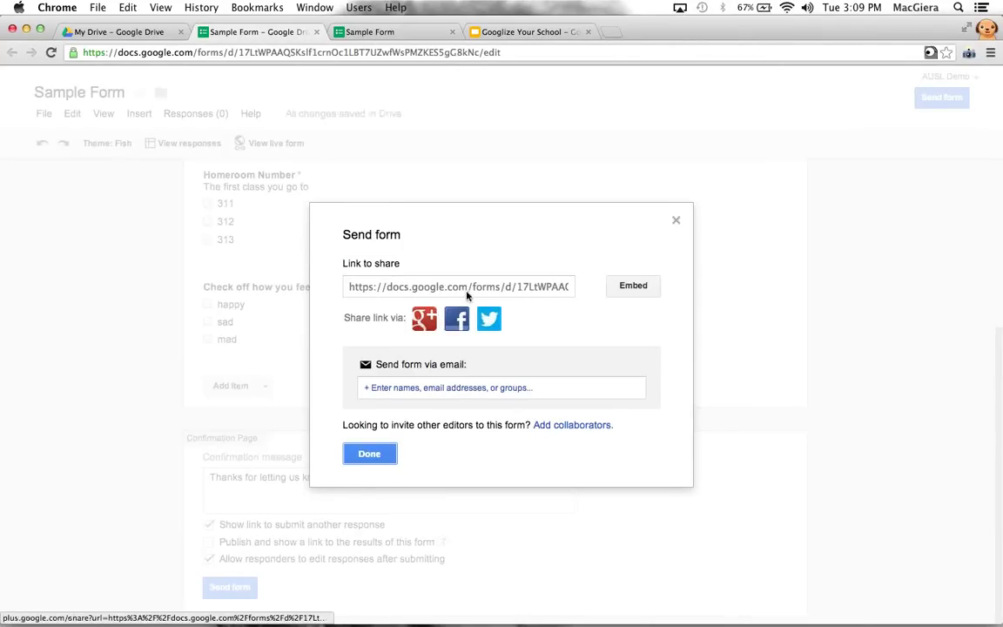
click(624, 286)
click(399, 327)
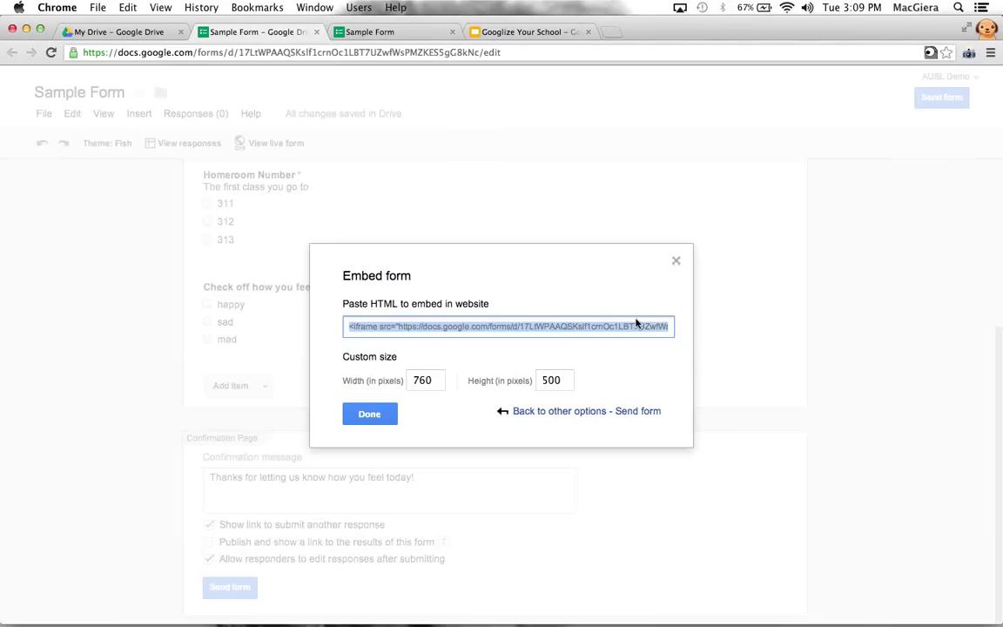
click(677, 262)
Preview the live fish-themed form, then go back to the editor
click(347, 31)
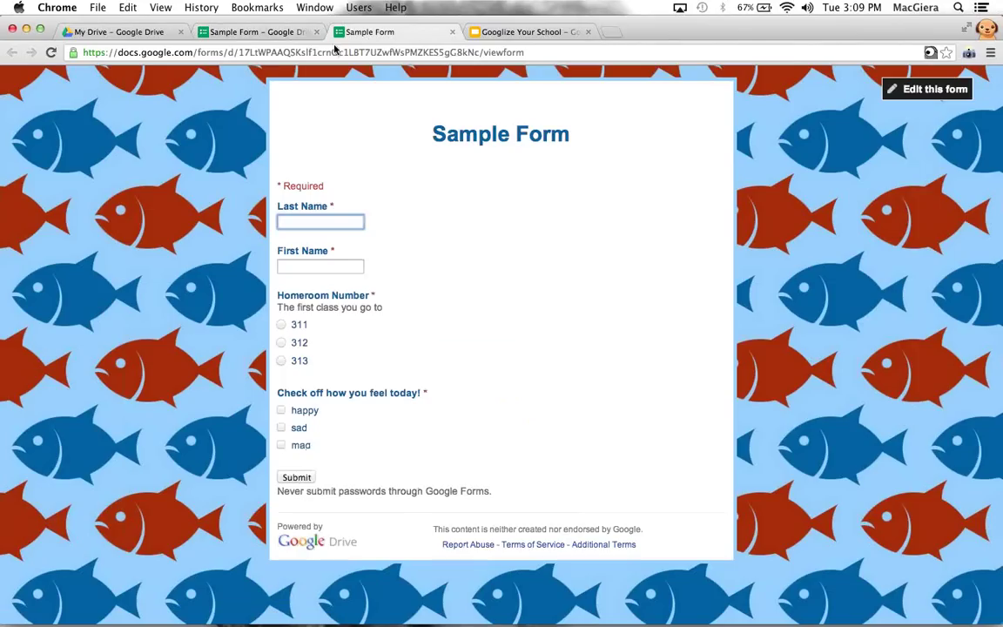
click(312, 221)
click(254, 33)
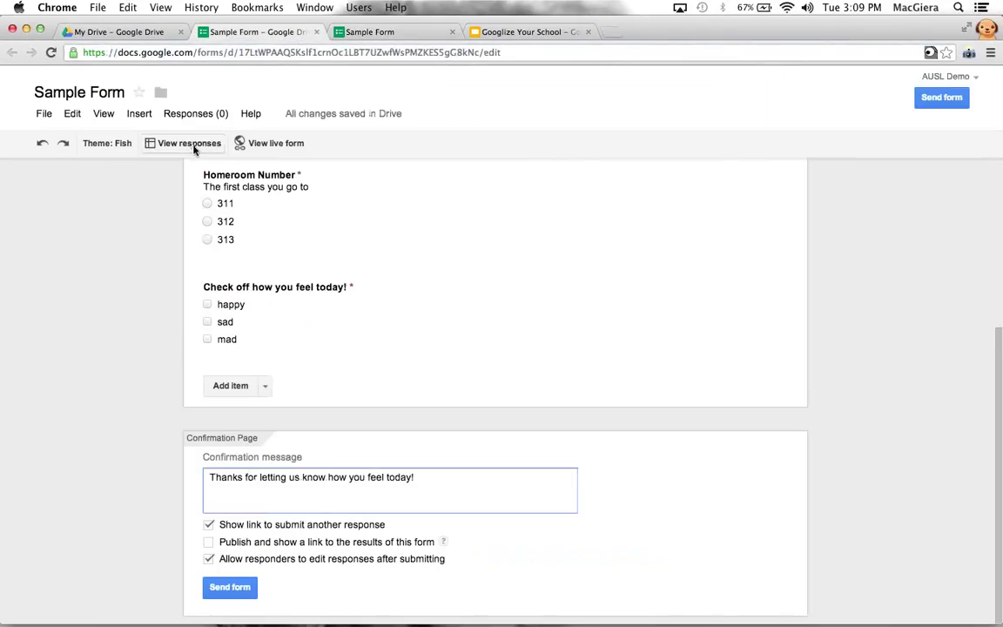
Open the responses spreadsheet and place the live form in its own window beside it
click(194, 147)
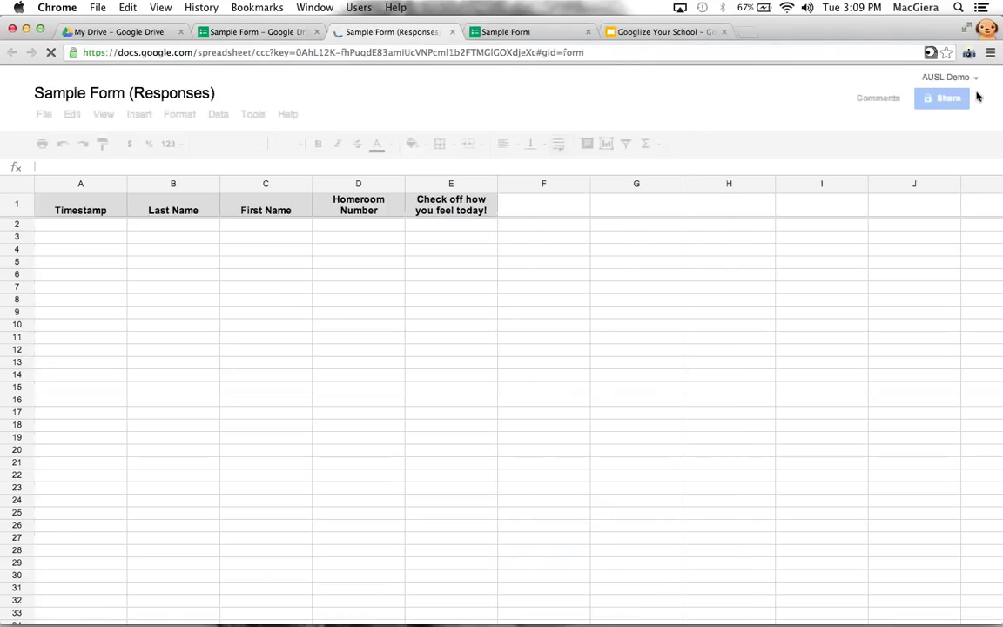
drag(629, 116, 518, 138)
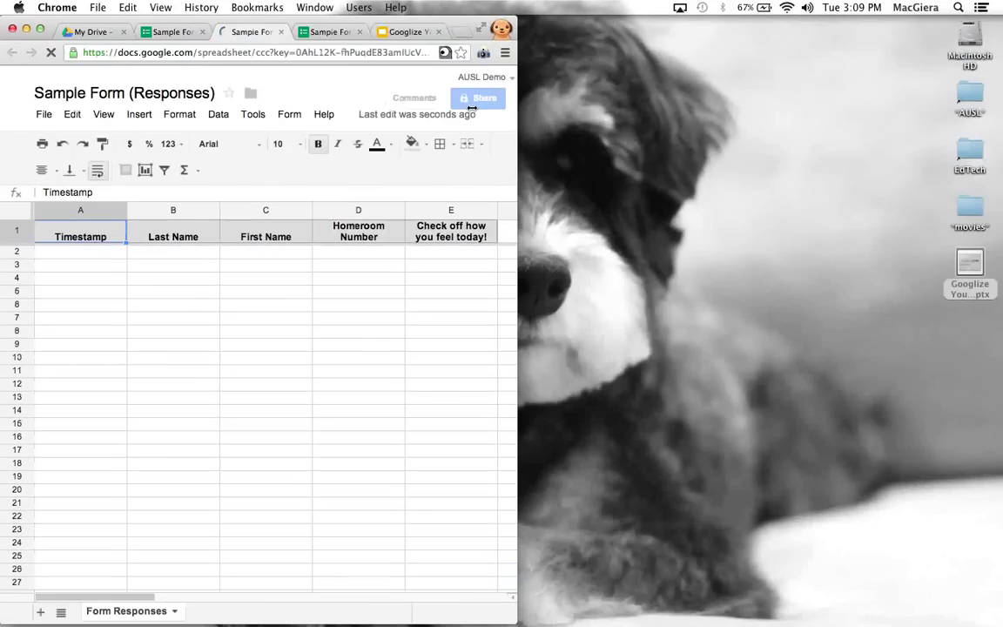
drag(447, 31, 634, 31)
drag(927, 7, 905, 9)
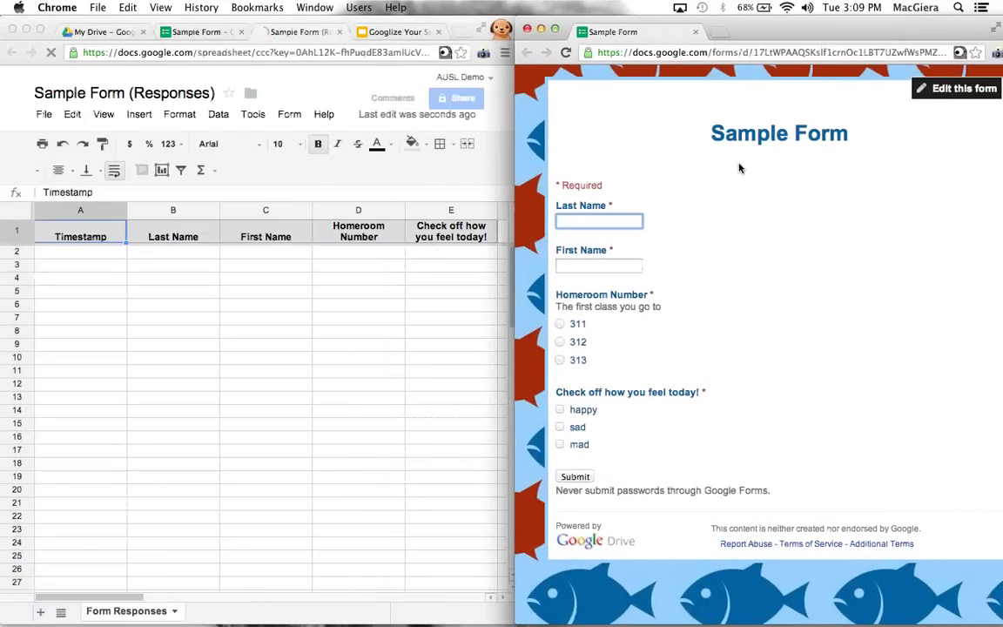
Submit a test response with a last and first name, homeroom 313, and happy and sad
key(Tab)
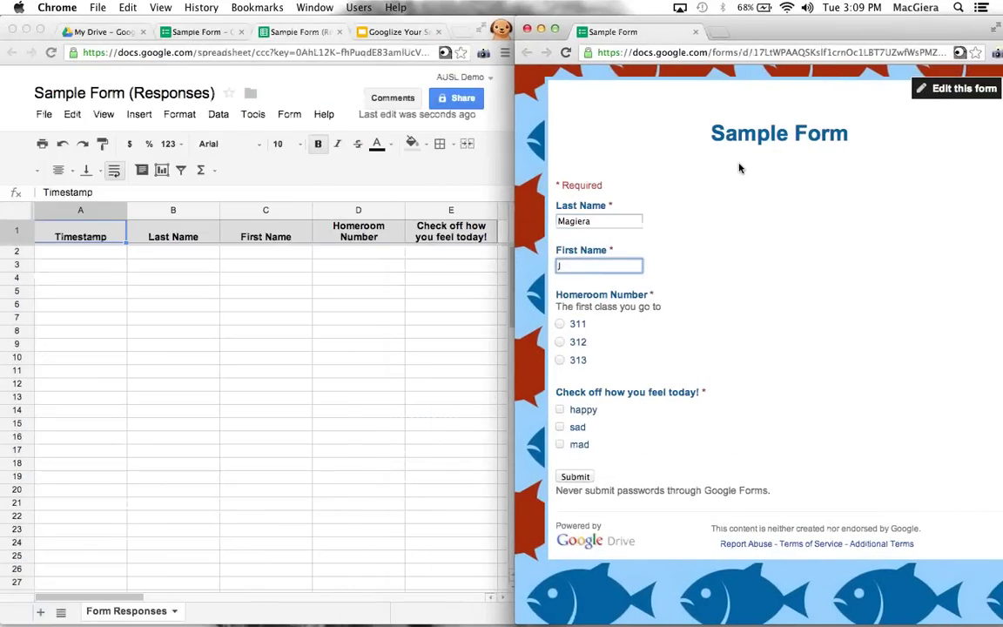
click(560, 359)
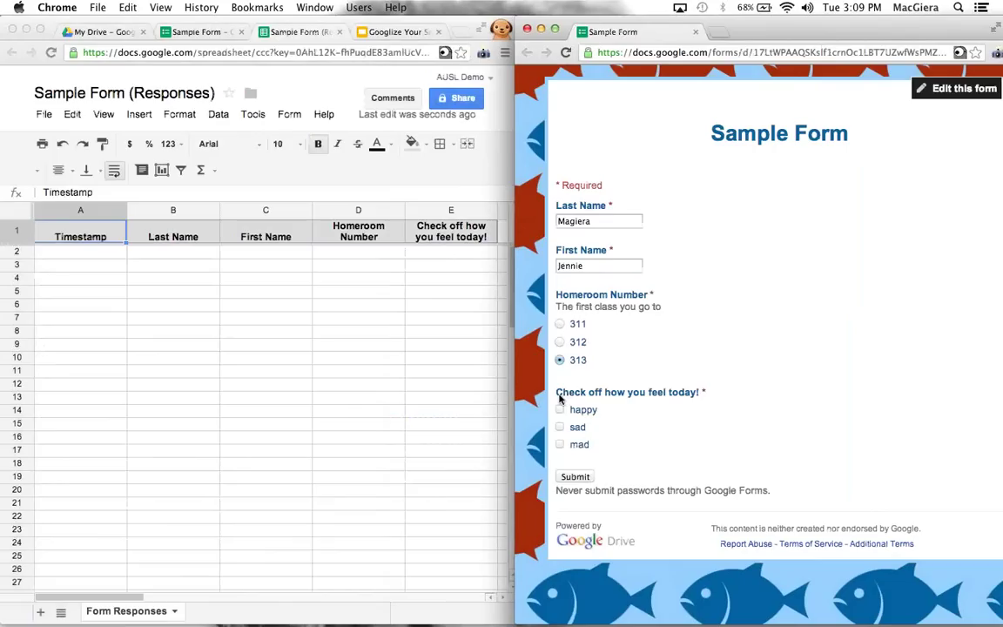
click(559, 411)
click(559, 427)
click(575, 477)
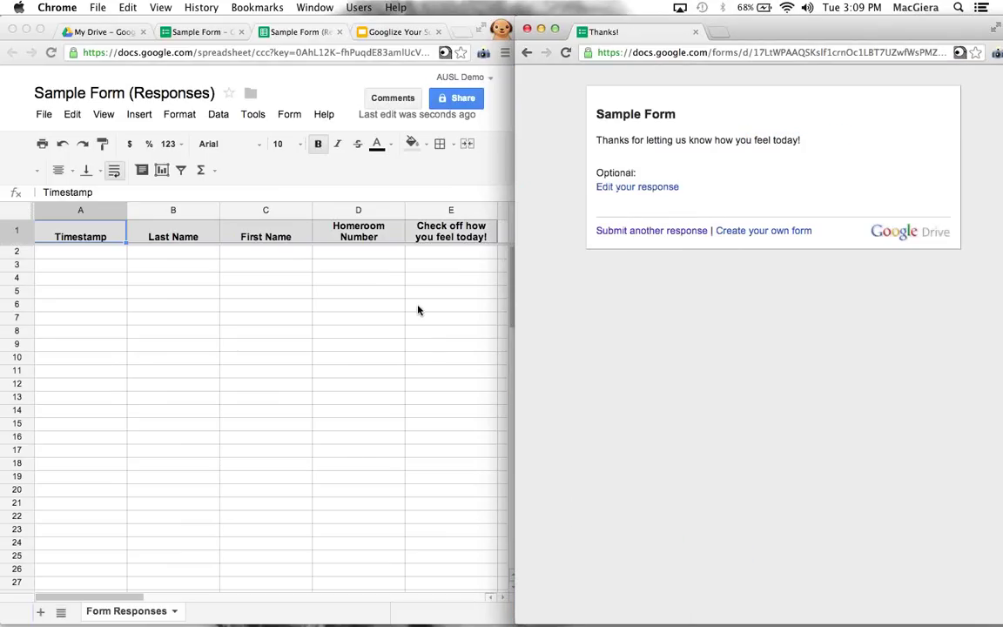
Check the new response row, reopen the response via its edit link, and return to the sheet
click(417, 310)
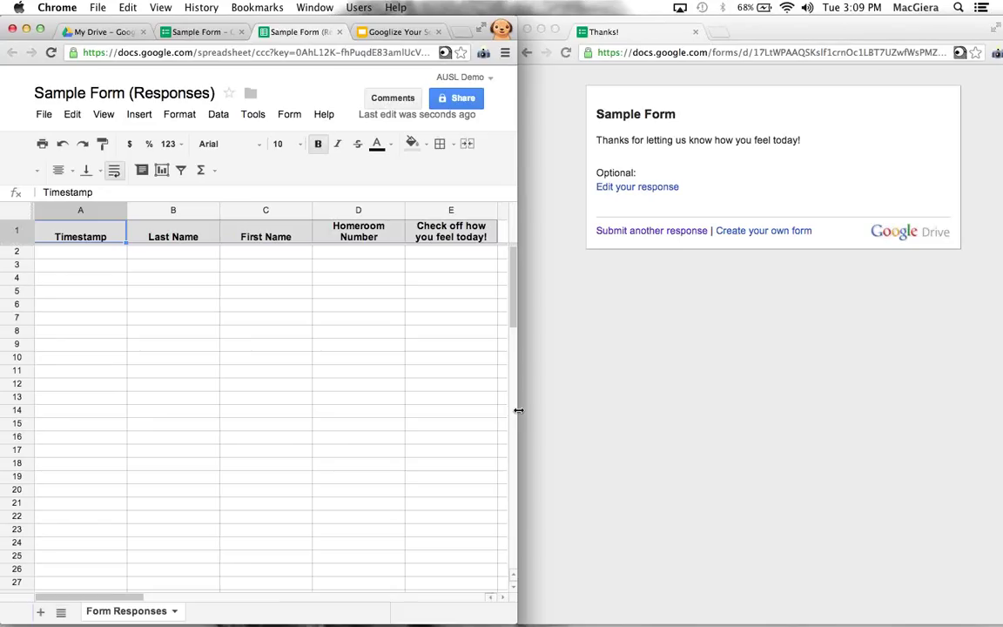
drag(517, 407, 581, 407)
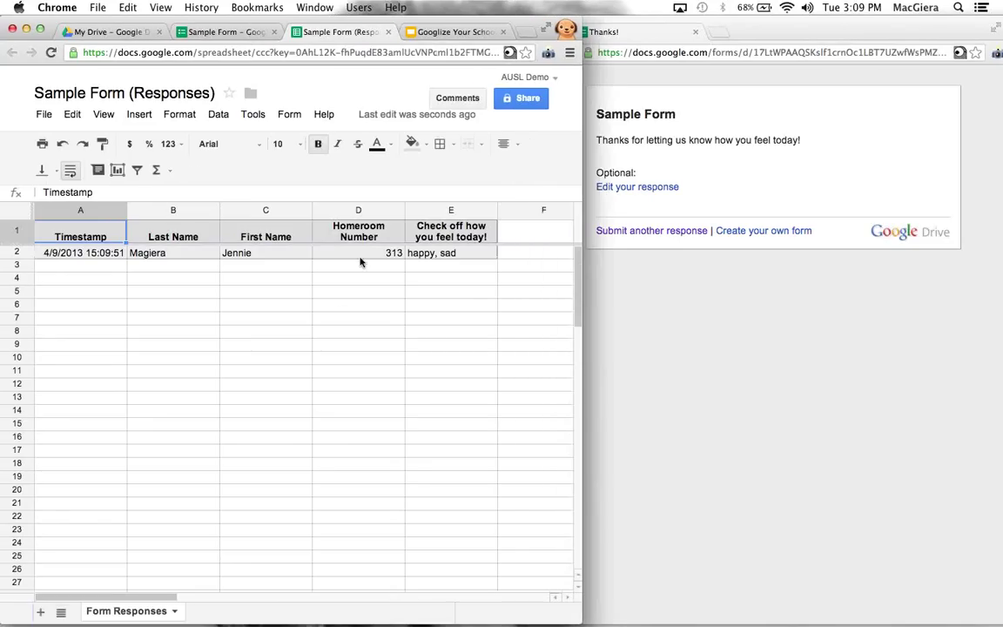
click(623, 278)
drag(596, 140, 794, 136)
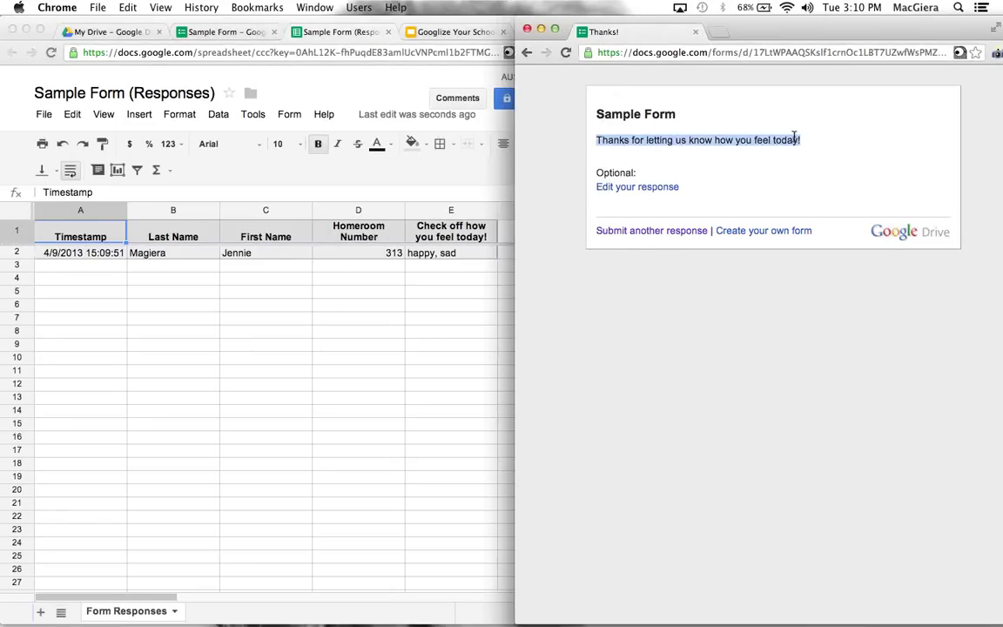
click(662, 144)
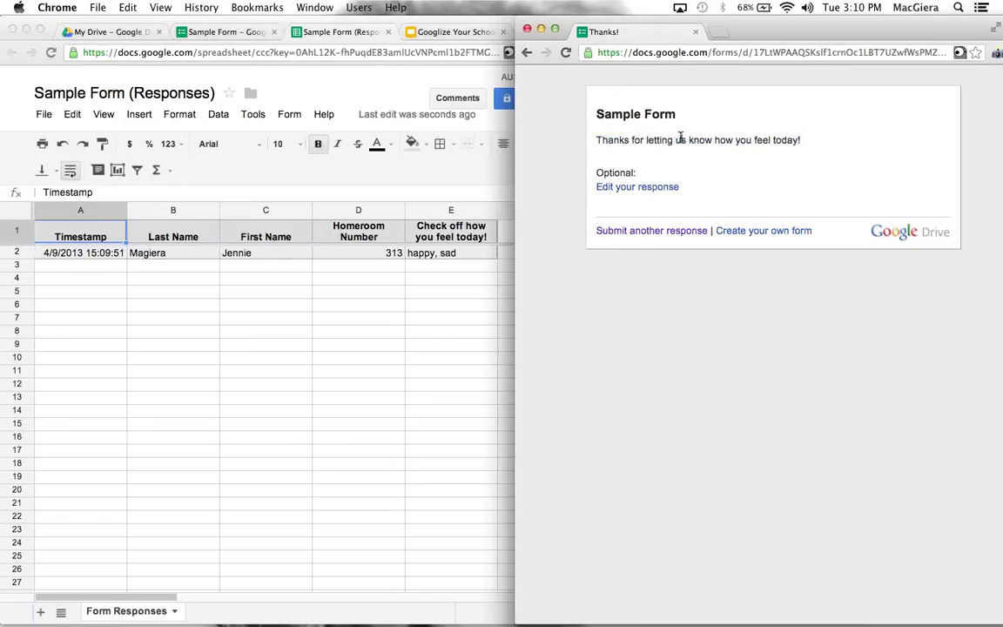
click(643, 188)
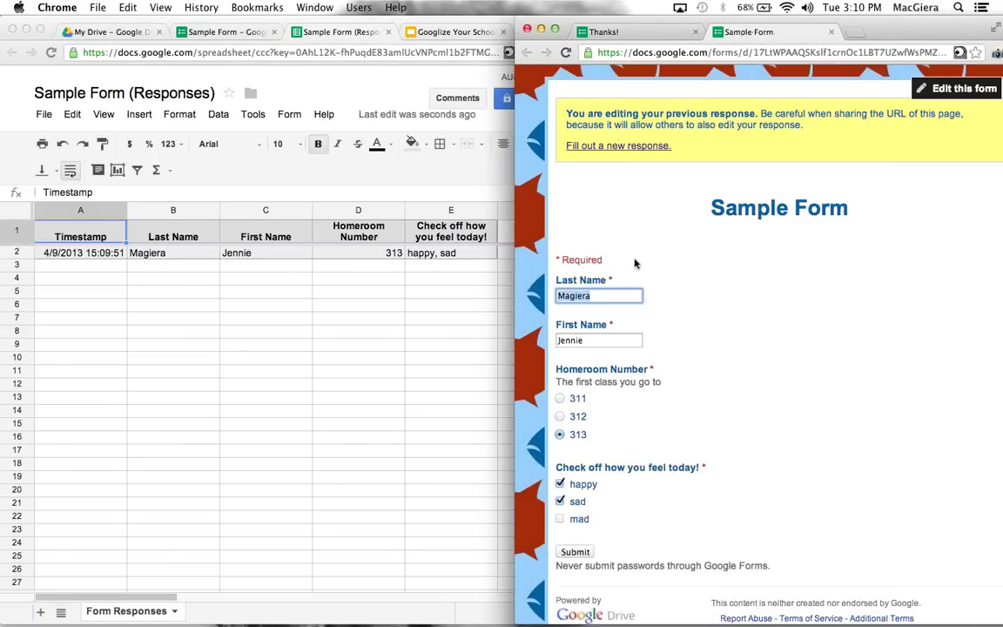
scroll(634, 264, down, 1)
click(830, 31)
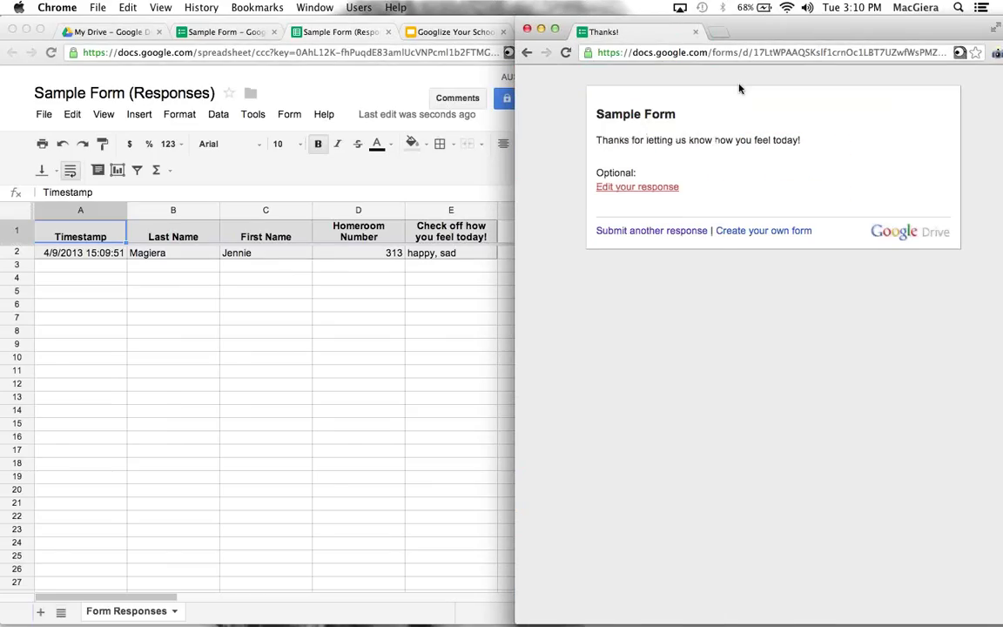
click(659, 231)
click(310, 399)
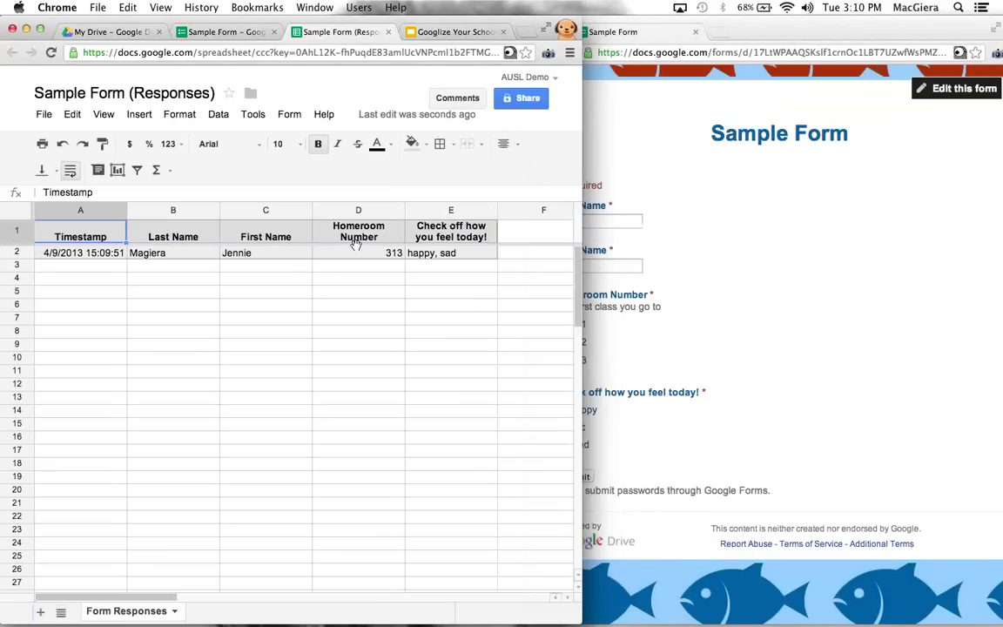
Add a column E conditional format: text contains mad gets a light pink background
click(489, 213)
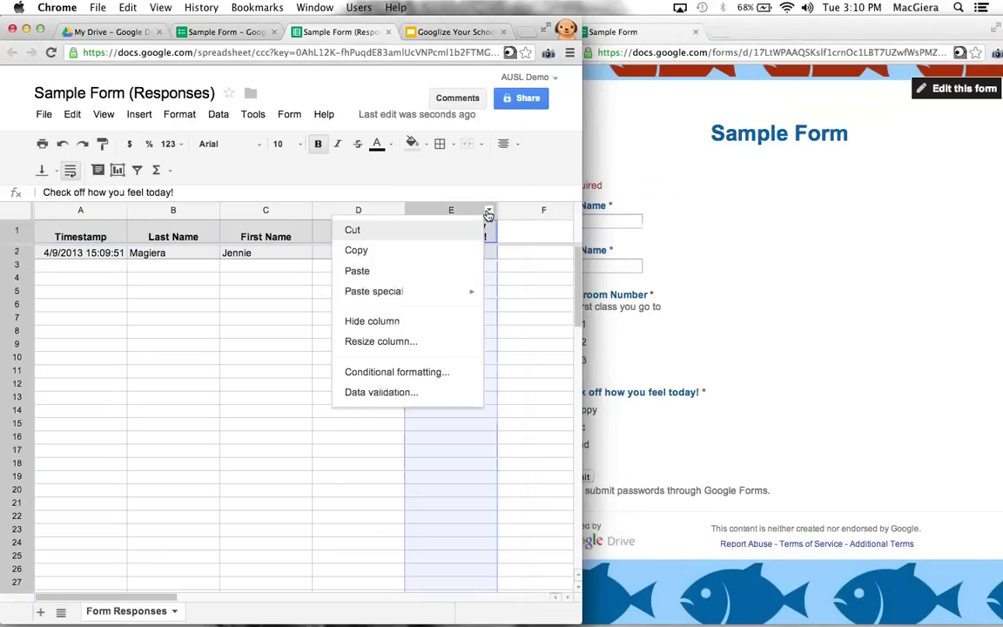
click(396, 372)
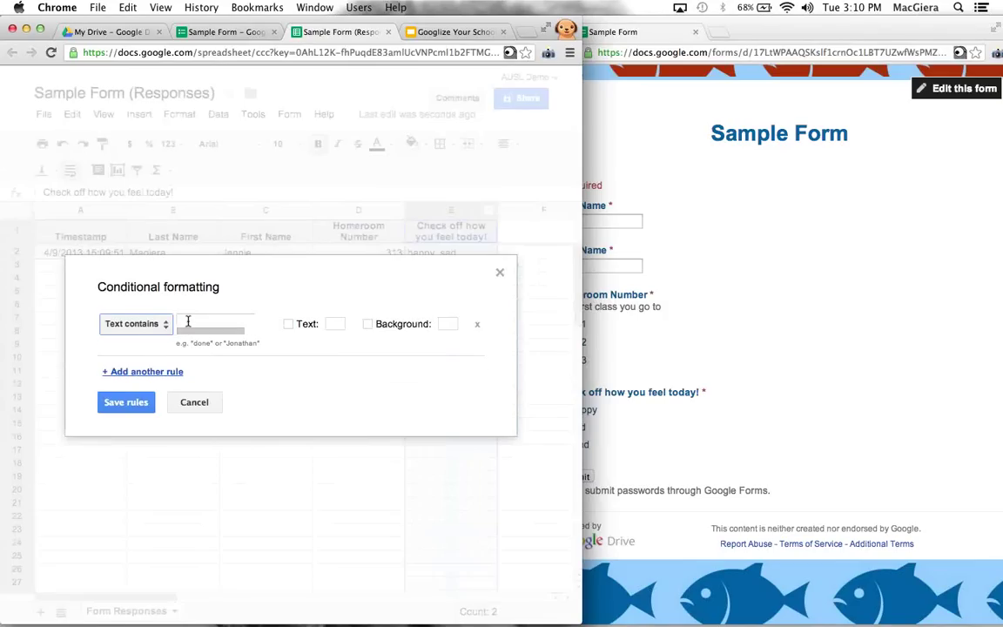
text(had)
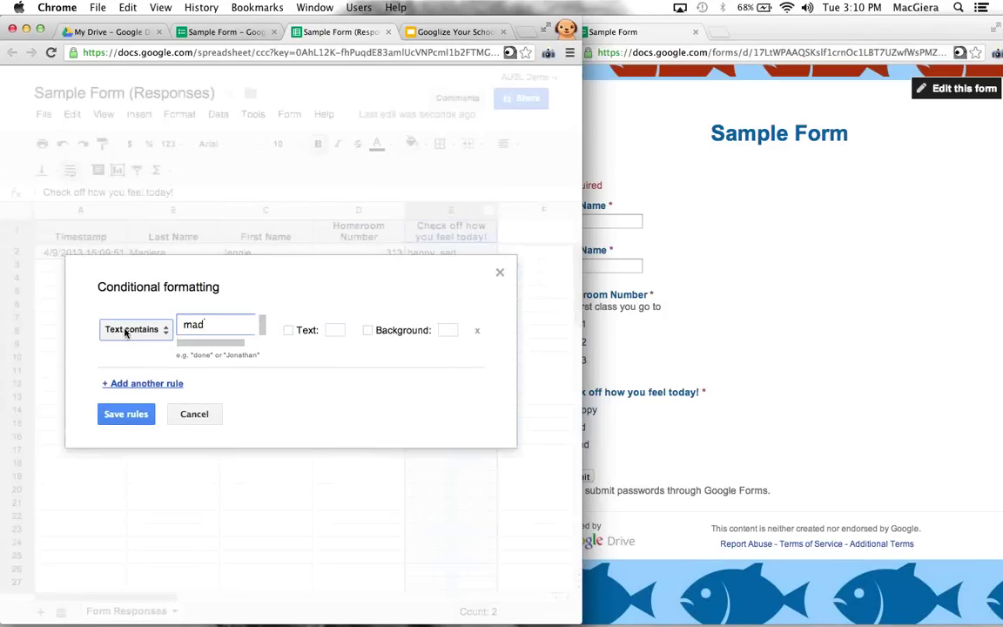
click(446, 330)
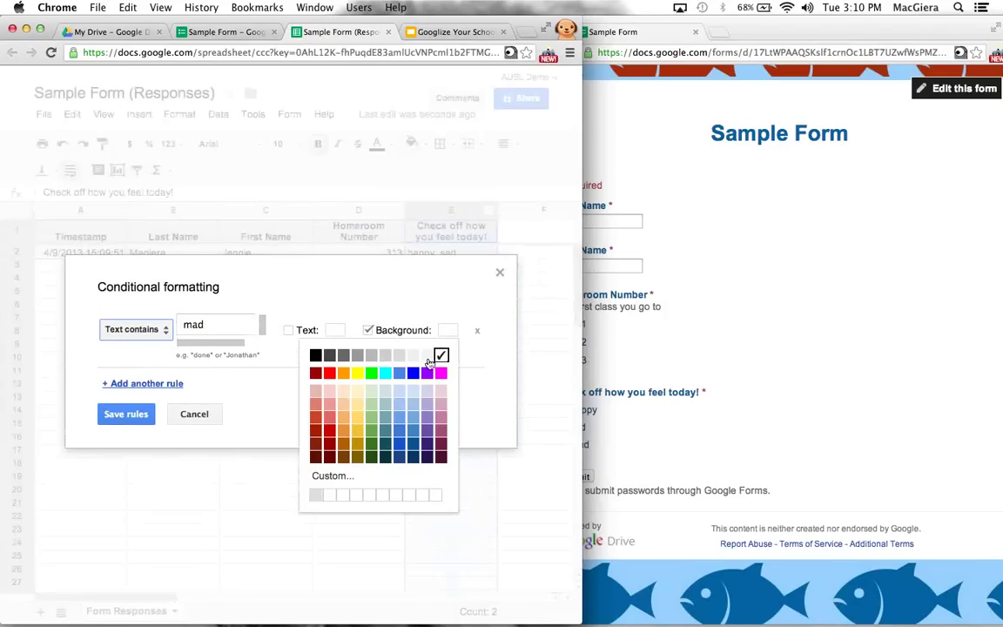
click(328, 390)
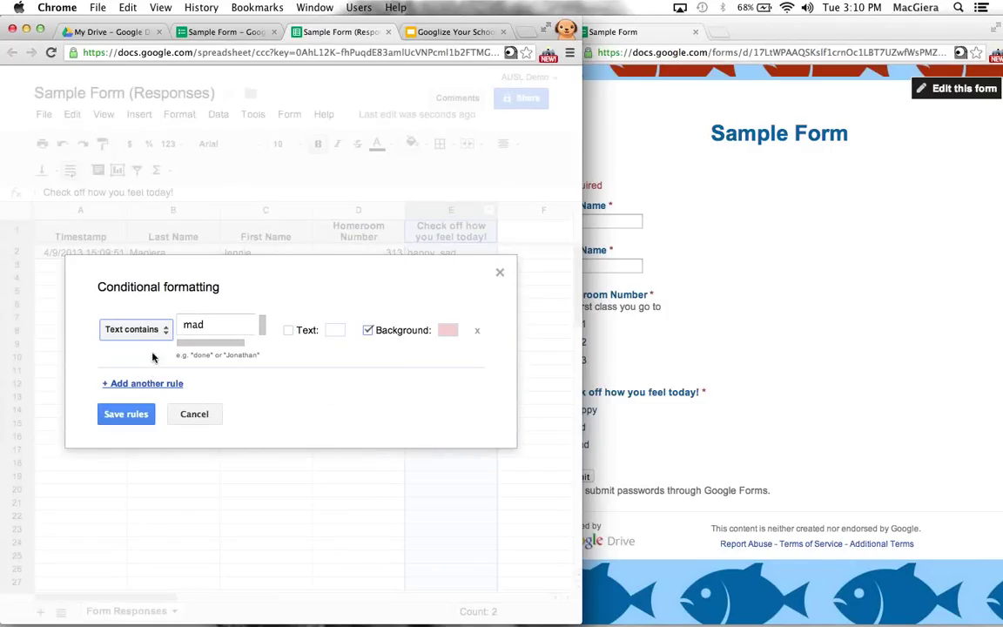
Add a second rule giving cells containing sad a light blue background, and save the rules
click(148, 383)
text(sad)
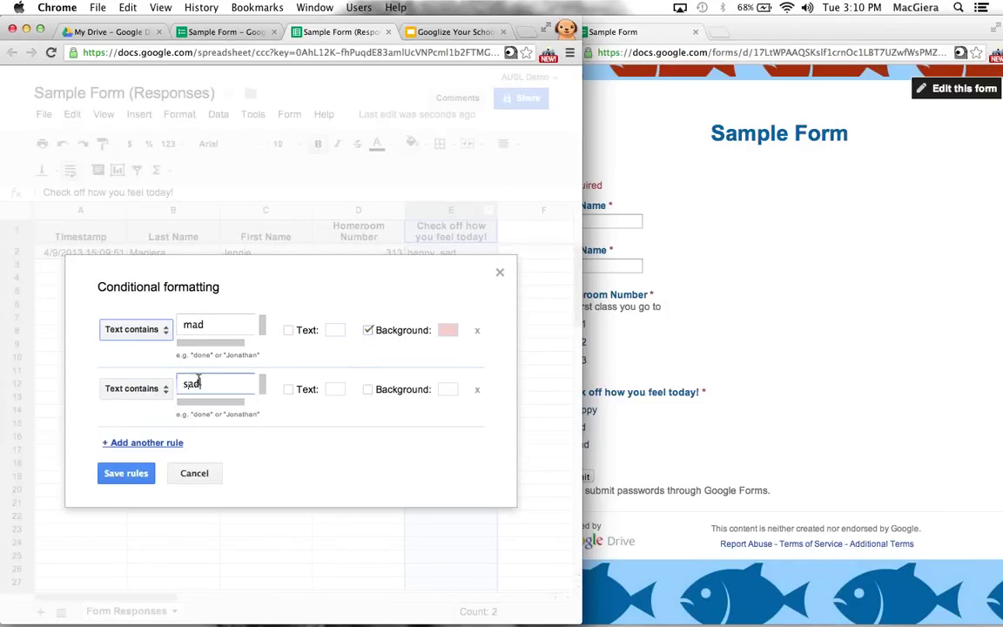
click(447, 389)
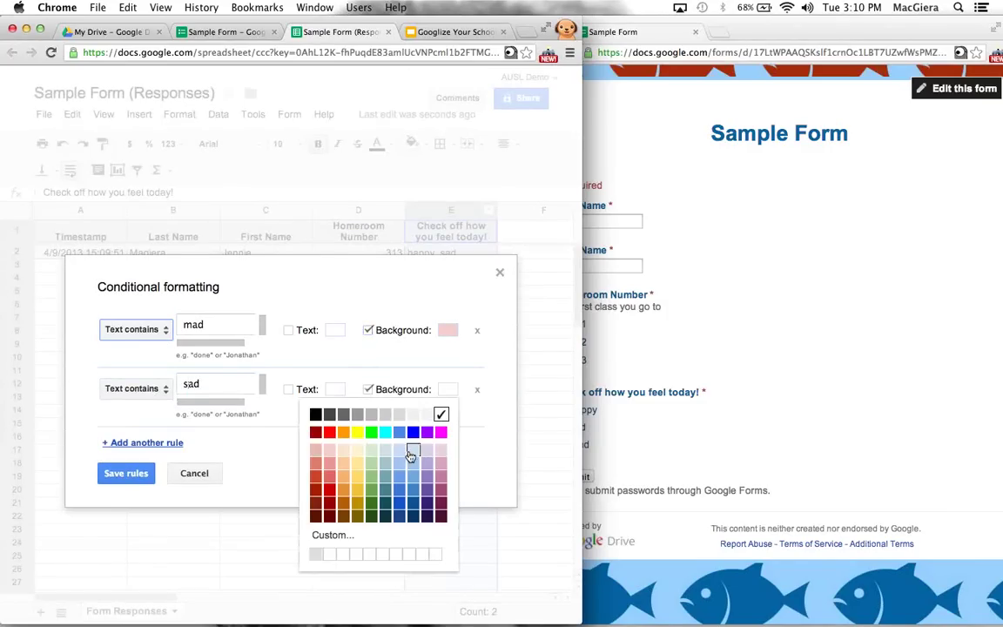
click(369, 409)
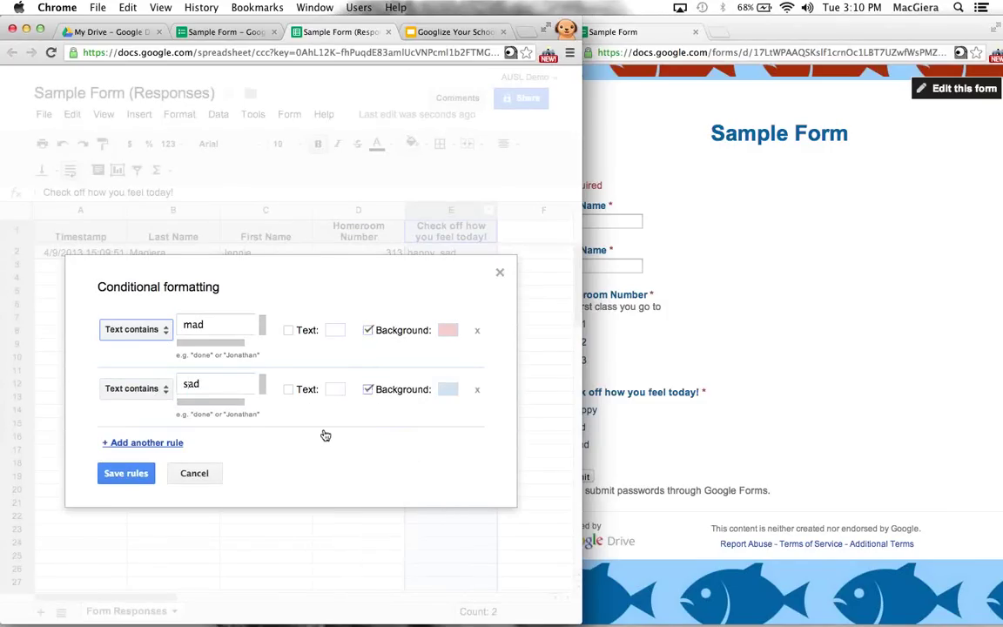
click(159, 394)
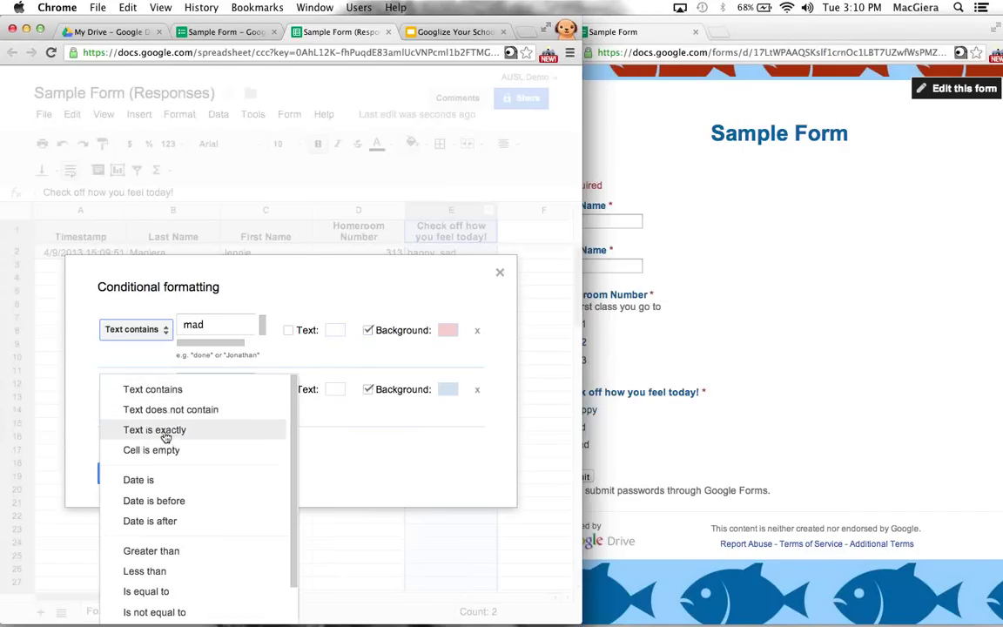
scroll(162, 504, down, 2)
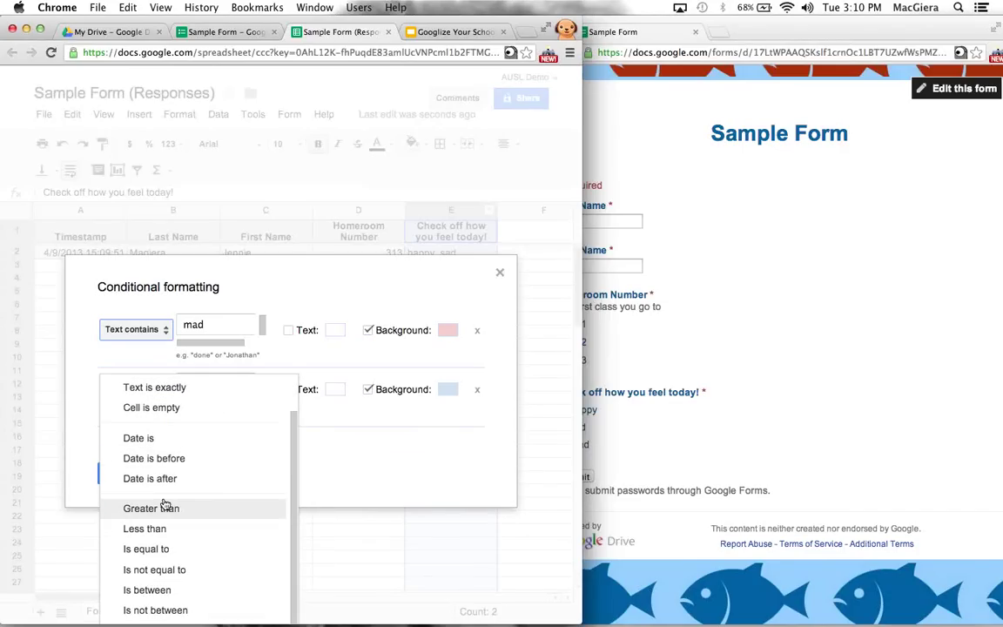
click(359, 441)
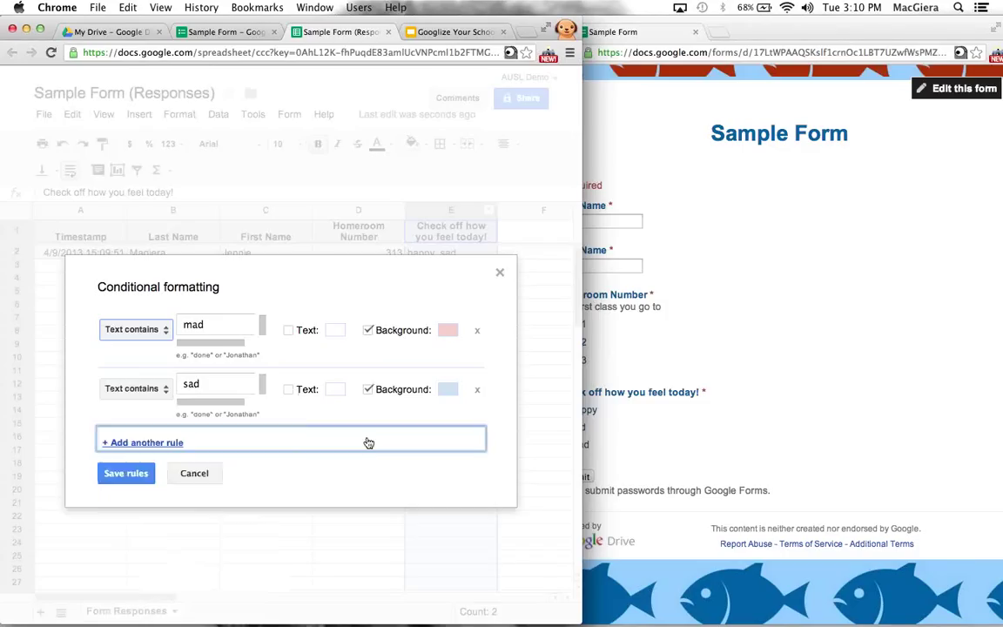
click(367, 441)
click(124, 519)
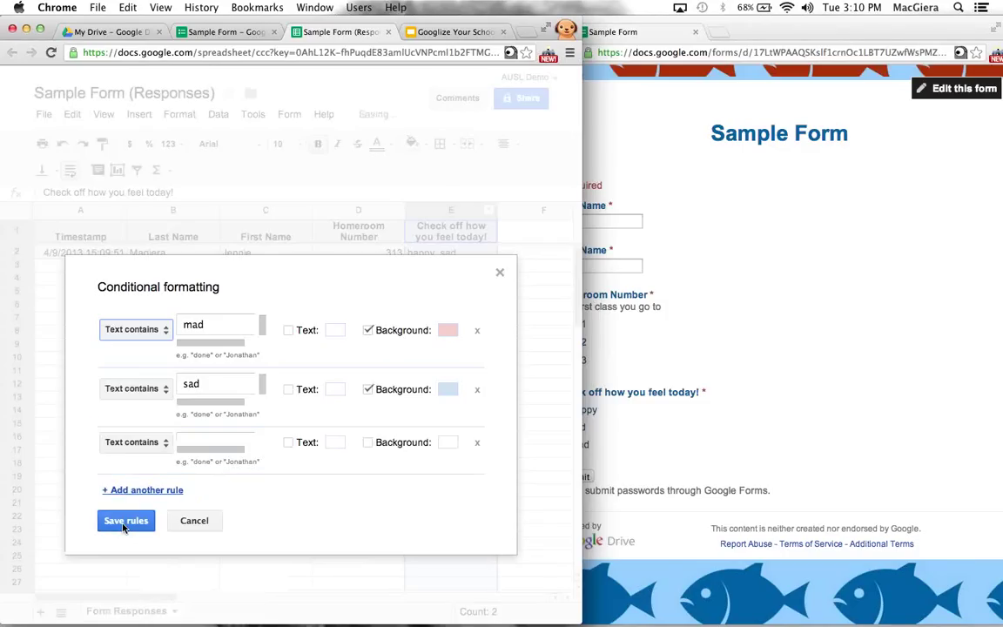
click(207, 415)
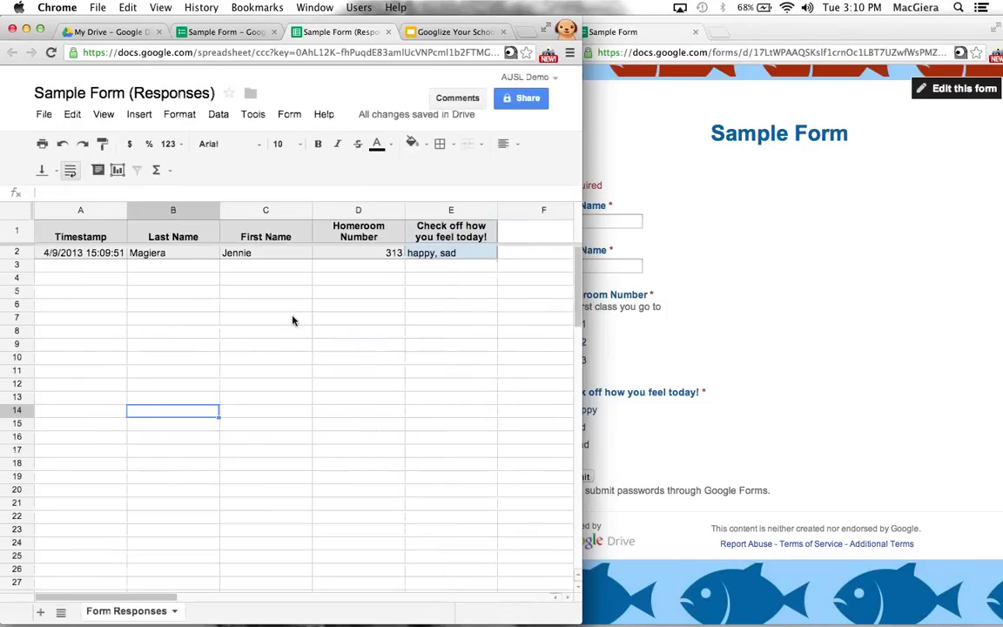
Submit a second form response with the student's last and first name, homeroom 311 and feeling mad
click(683, 277)
click(600, 222)
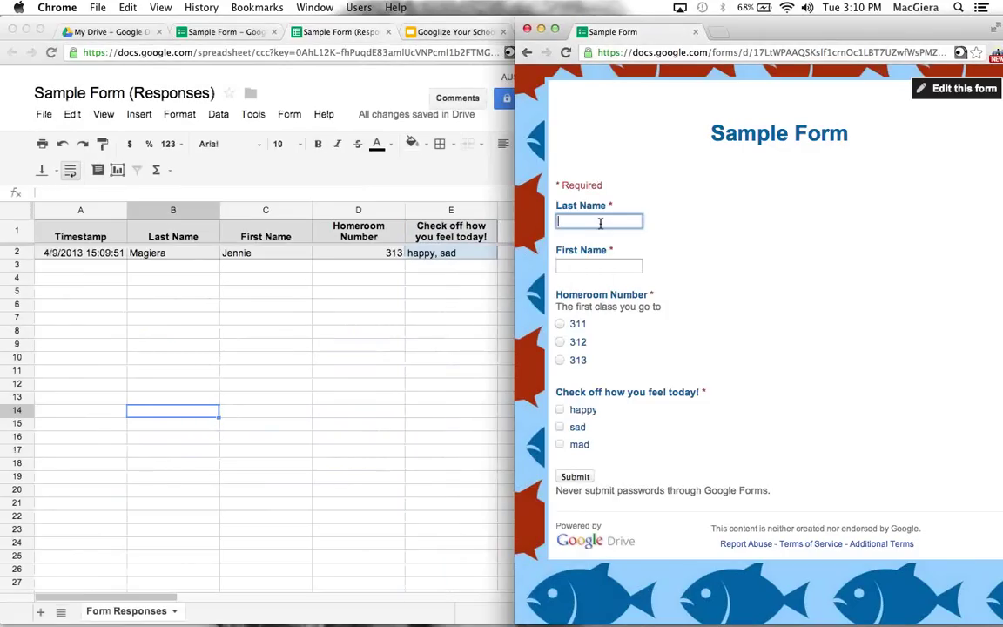
key(Tab)
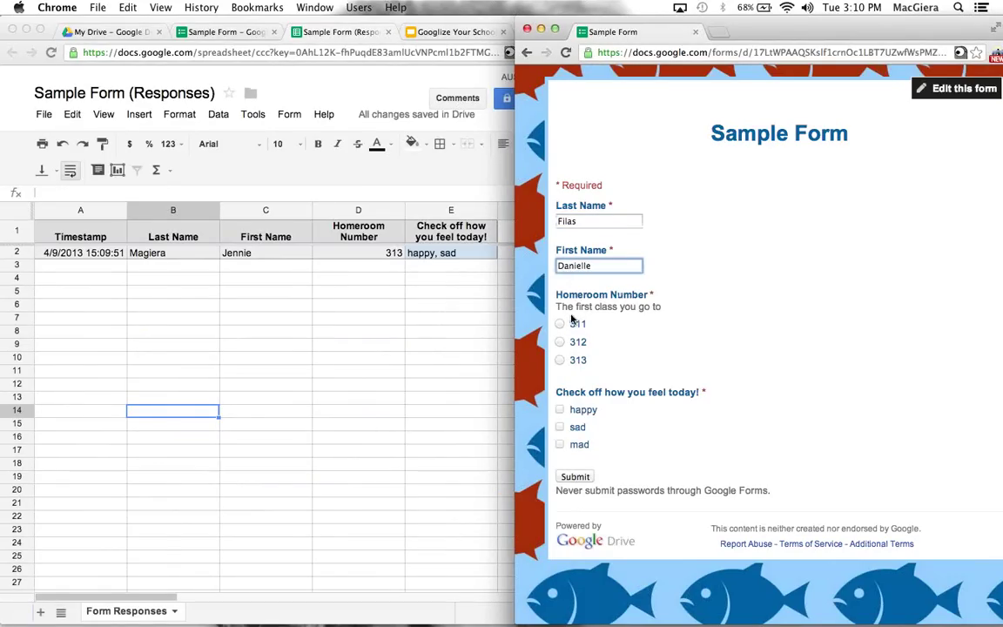
click(560, 324)
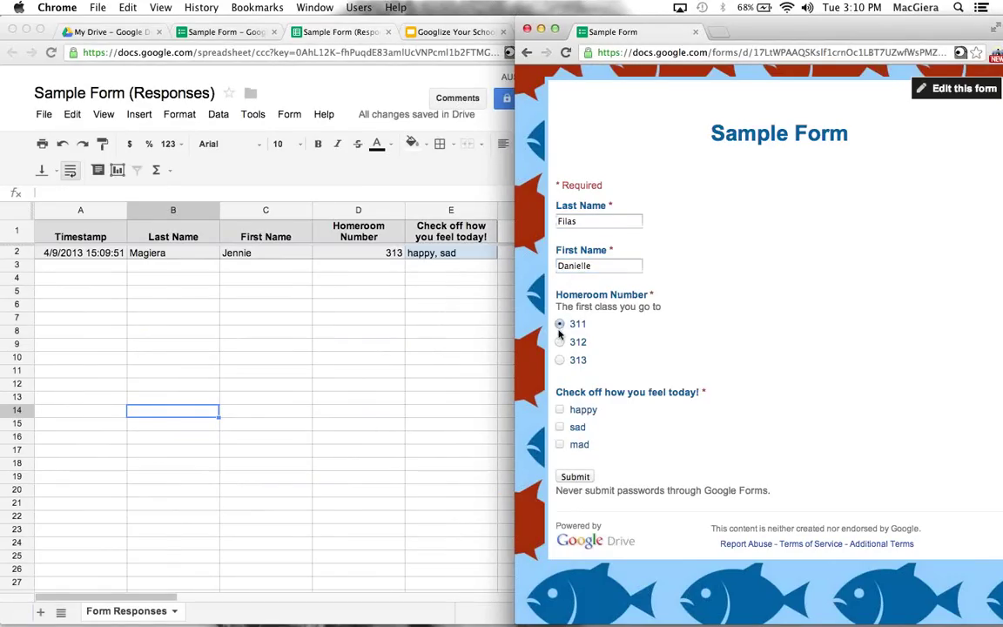
click(560, 443)
click(564, 477)
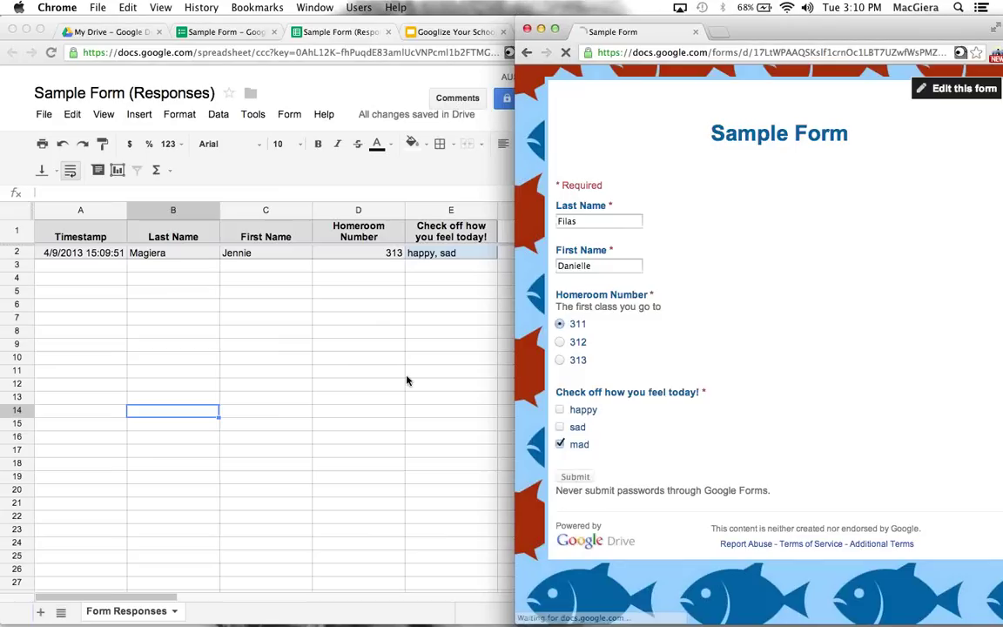
Bring the responses spreadsheet forward and select an empty cell below the responses
click(368, 327)
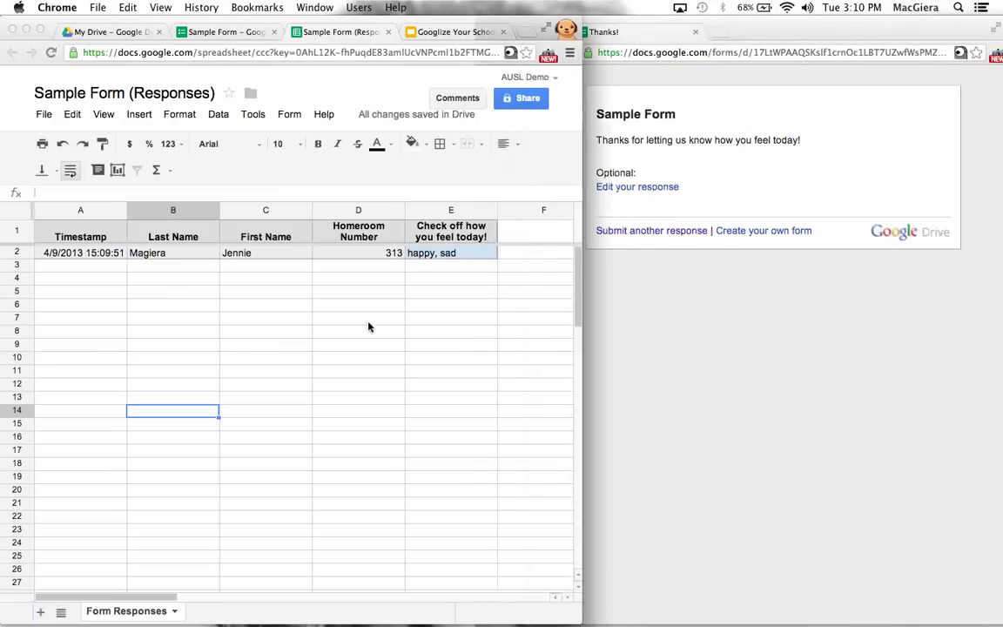
click(174, 278)
click(80, 277)
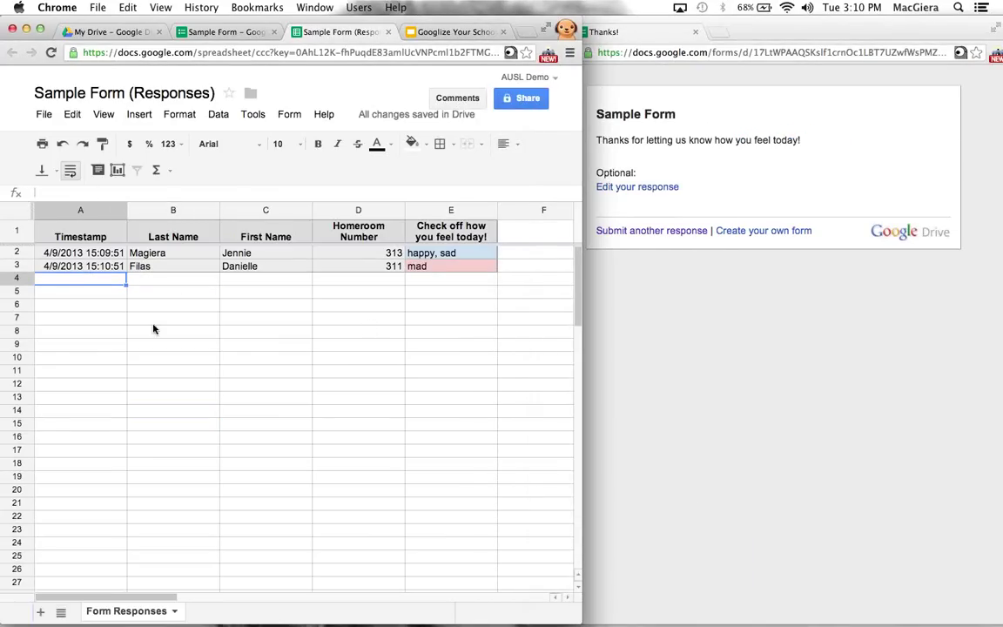
Check the mad answer in E3, then load a blank Sample Form via 'Submit another response'
click(435, 265)
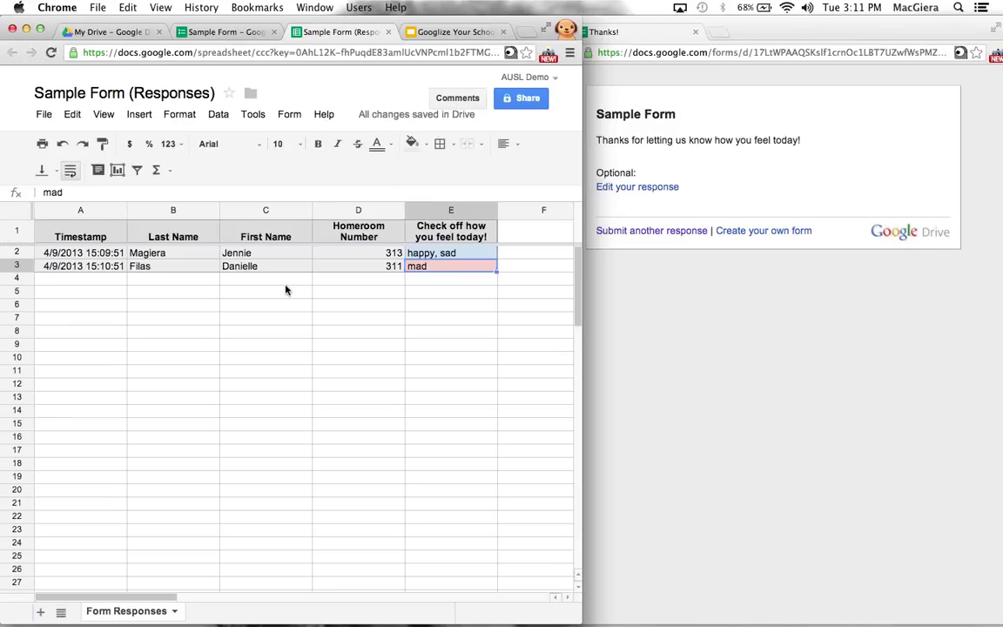
click(369, 320)
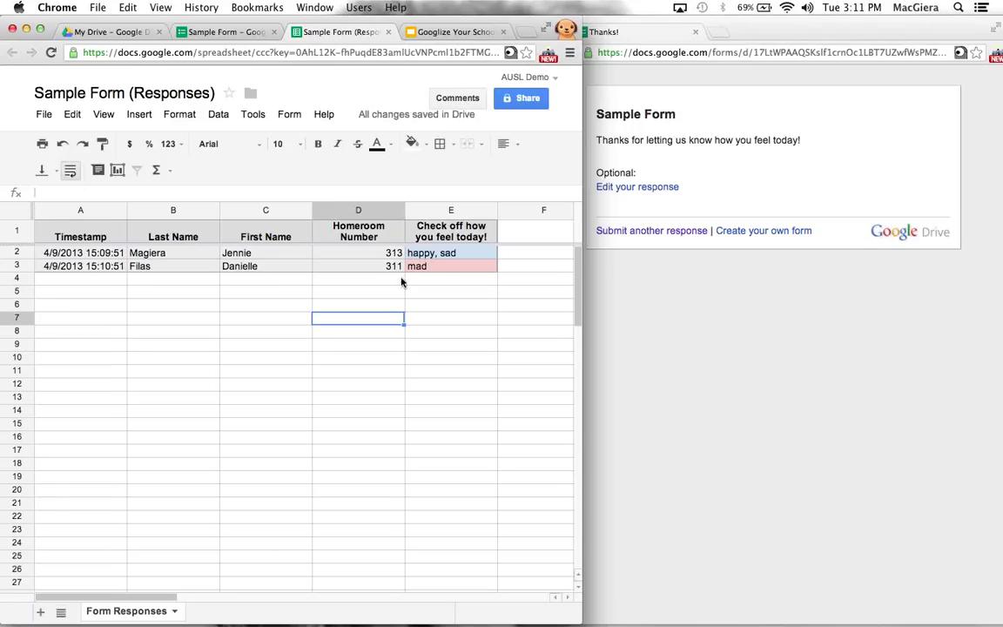
click(665, 38)
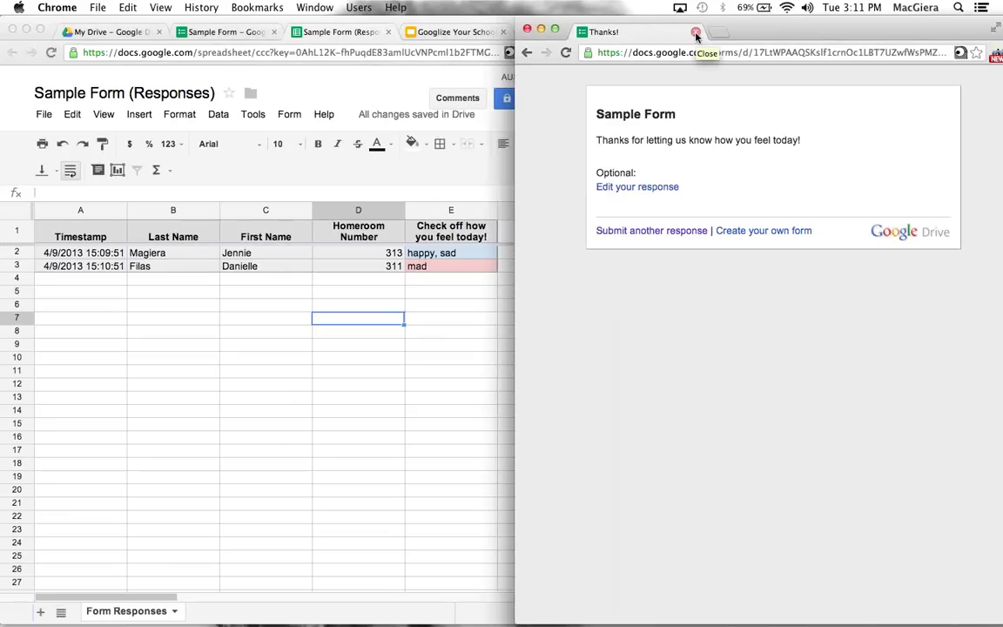
click(642, 231)
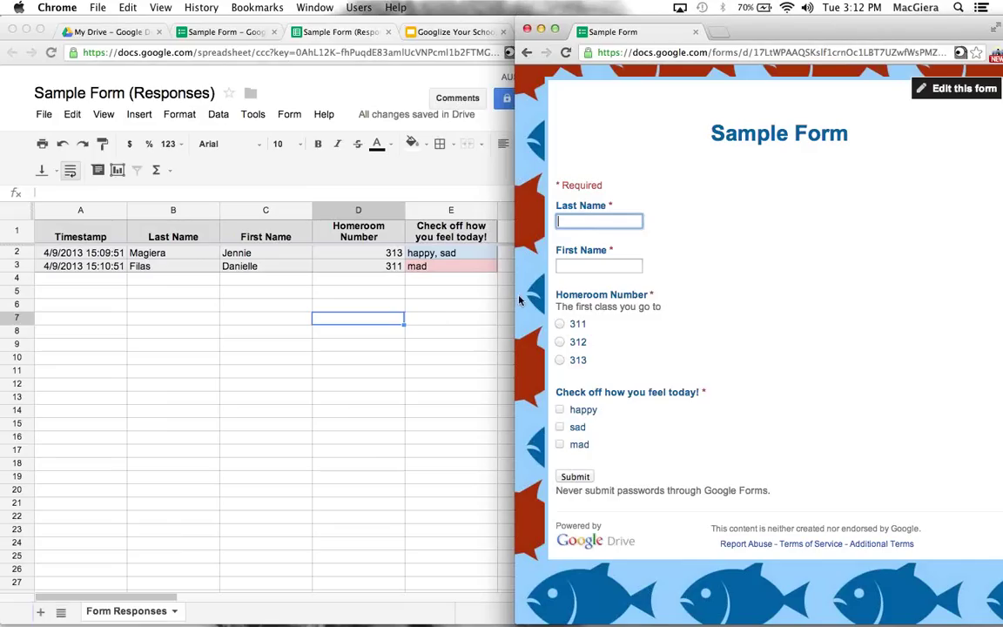
click(493, 307)
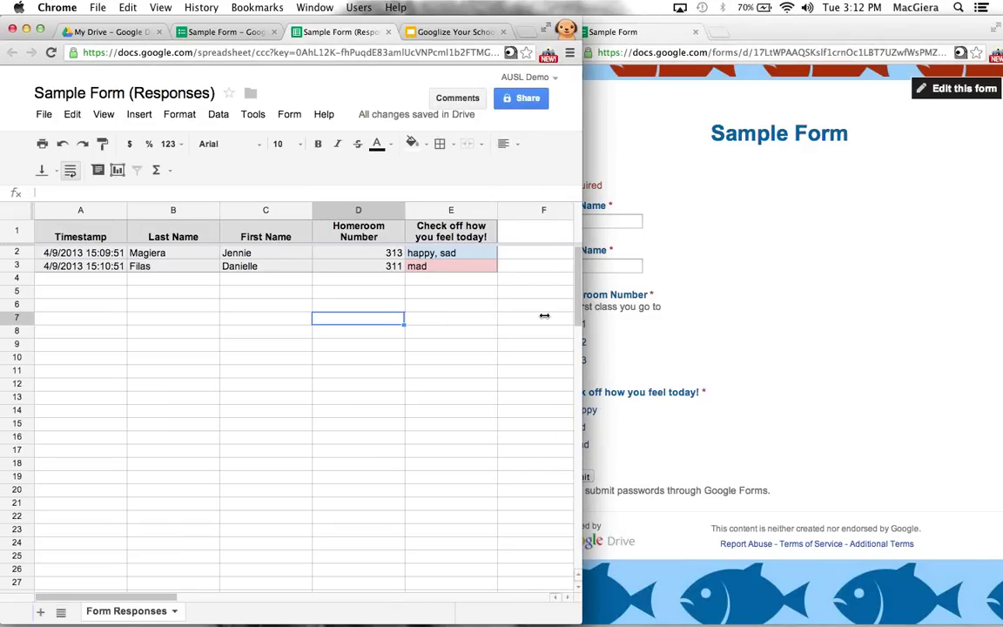
drag(572, 316, 500, 315)
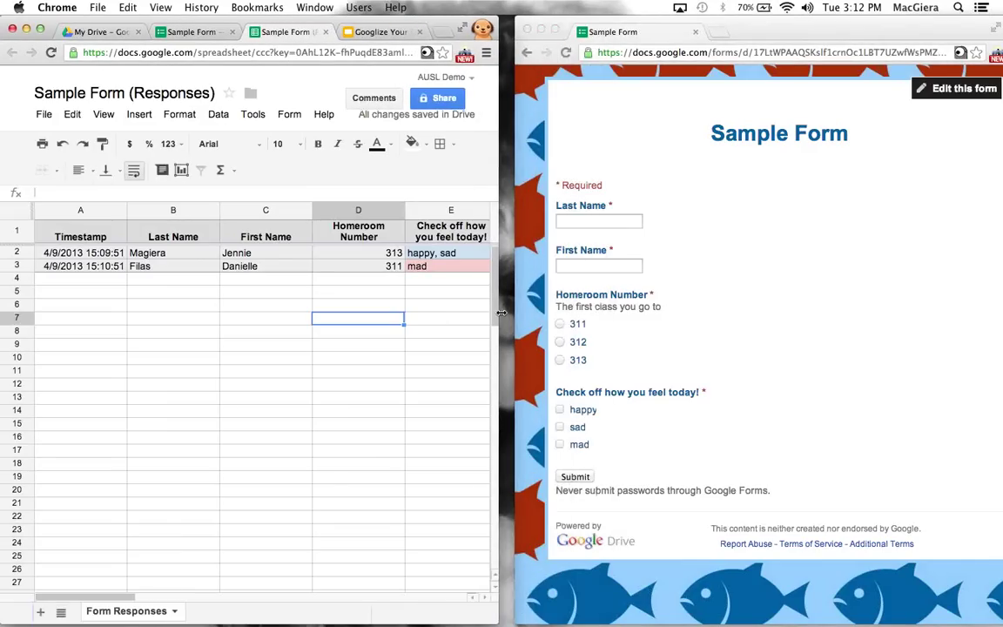
drag(451, 21, 456, 20)
drag(746, 29, 740, 30)
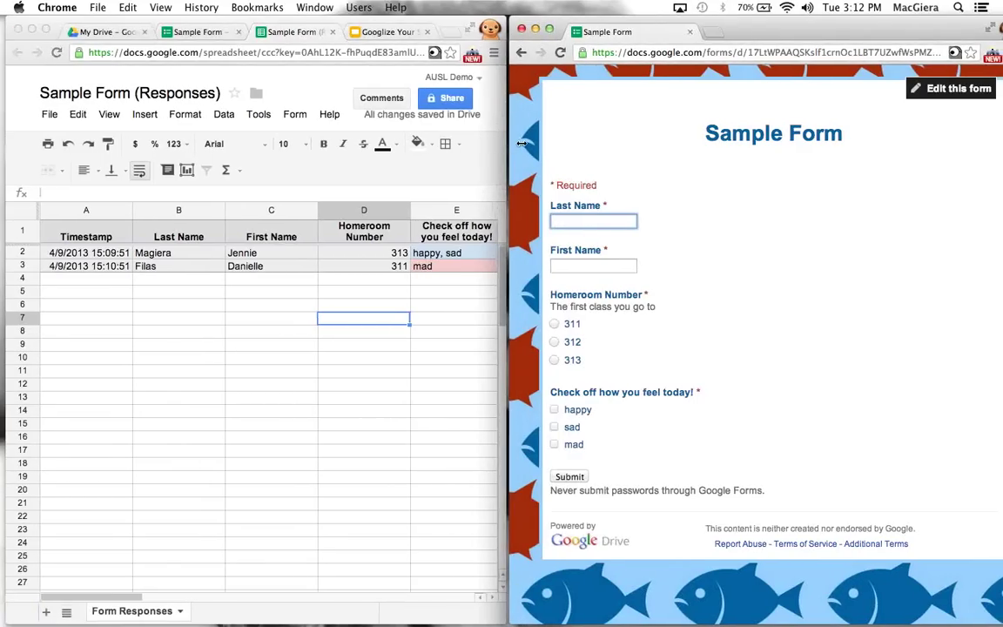
drag(520, 144, 567, 144)
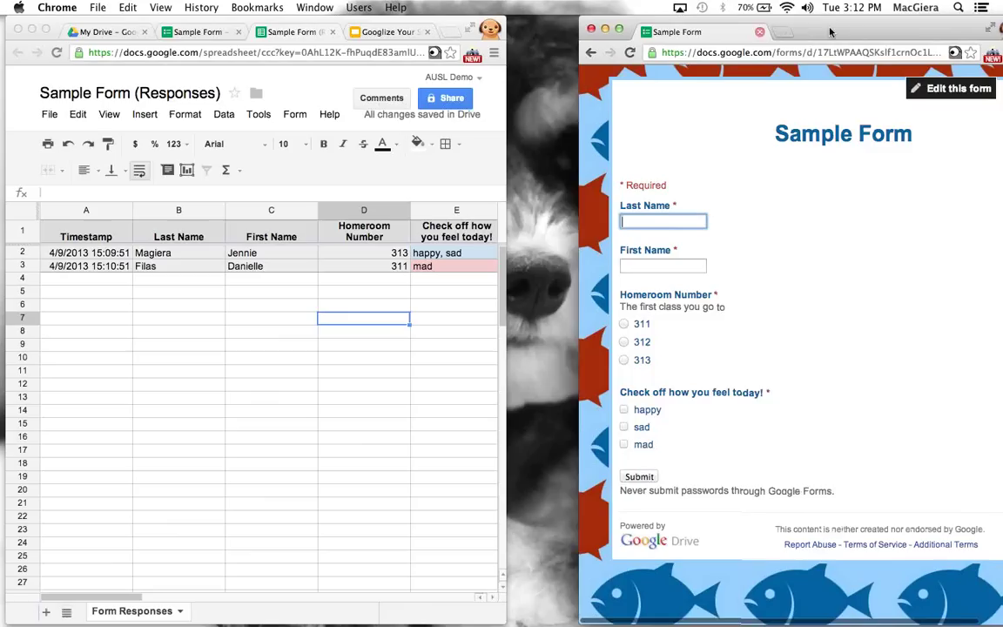
drag(816, 32, 797, 33)
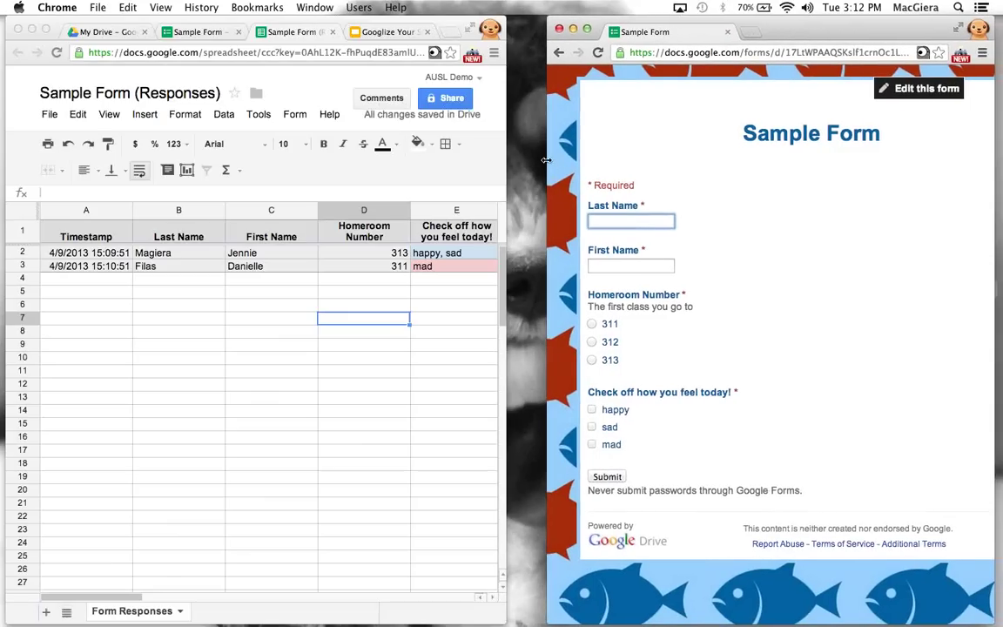
drag(539, 161, 518, 163)
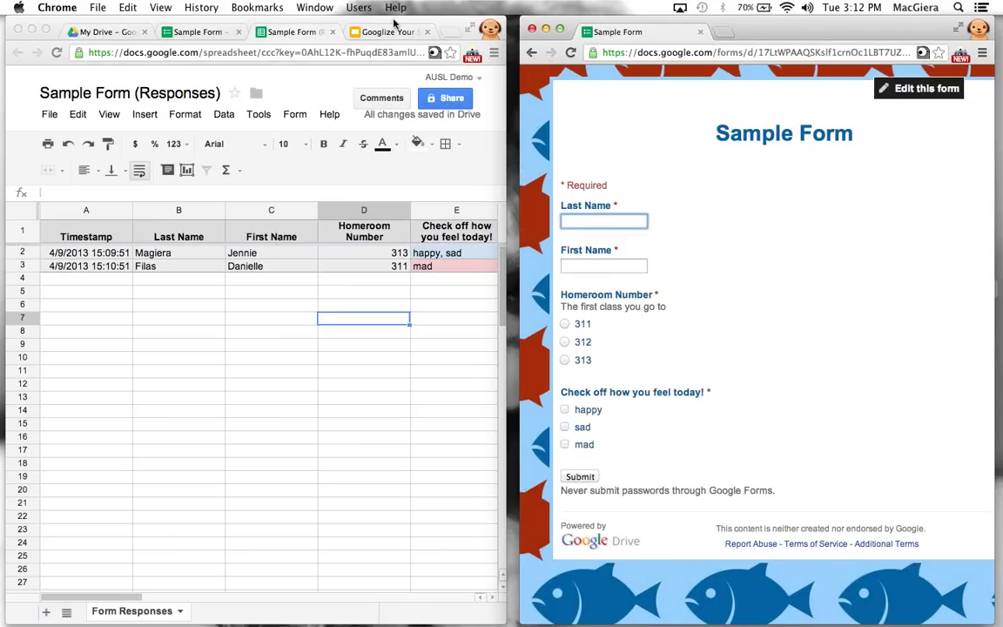
drag(393, 24, 386, 24)
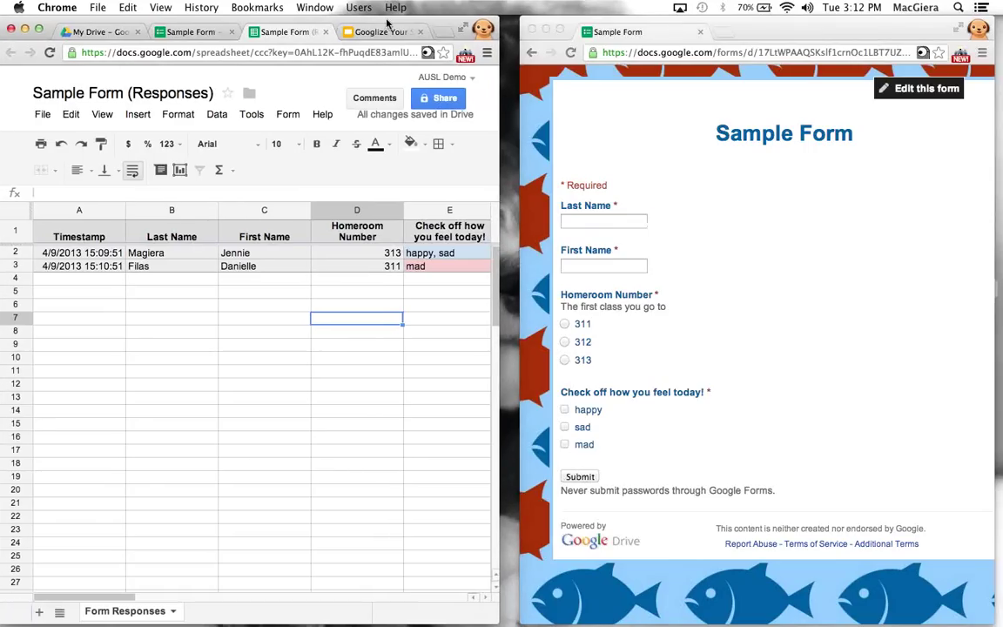
drag(498, 236, 513, 238)
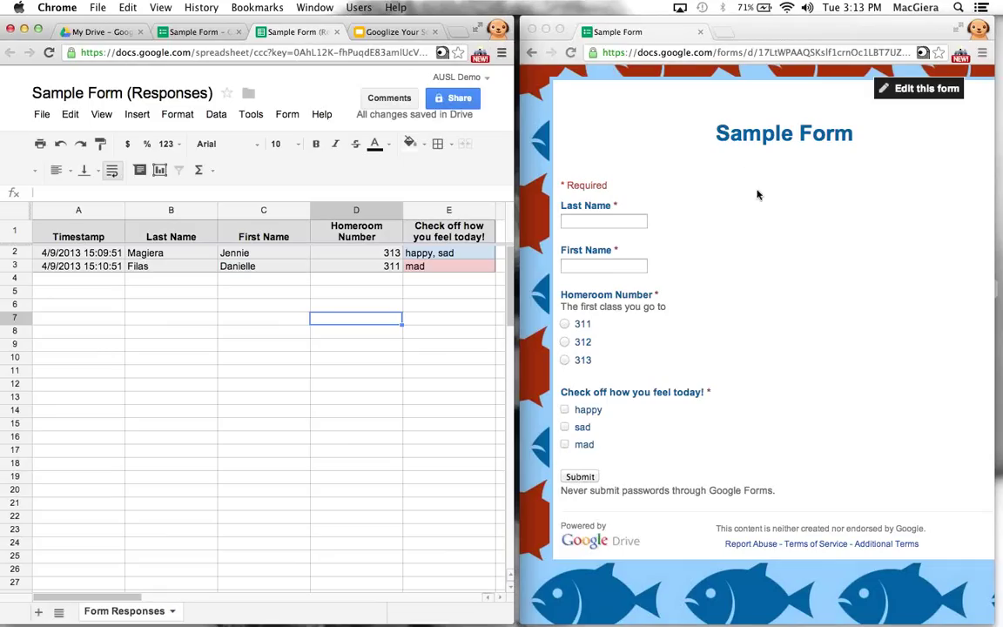
click(757, 37)
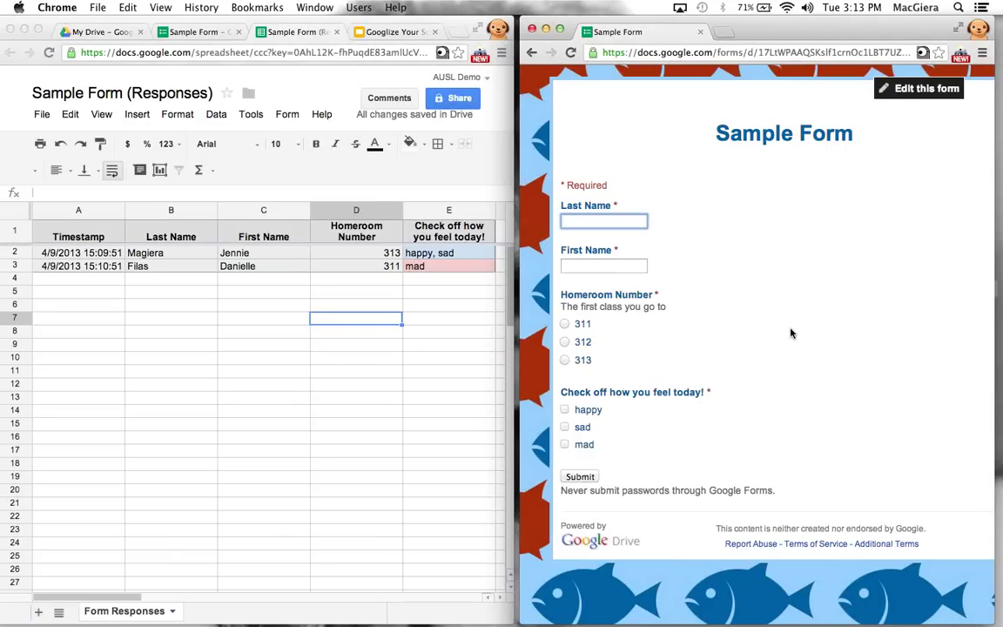
click(668, 109)
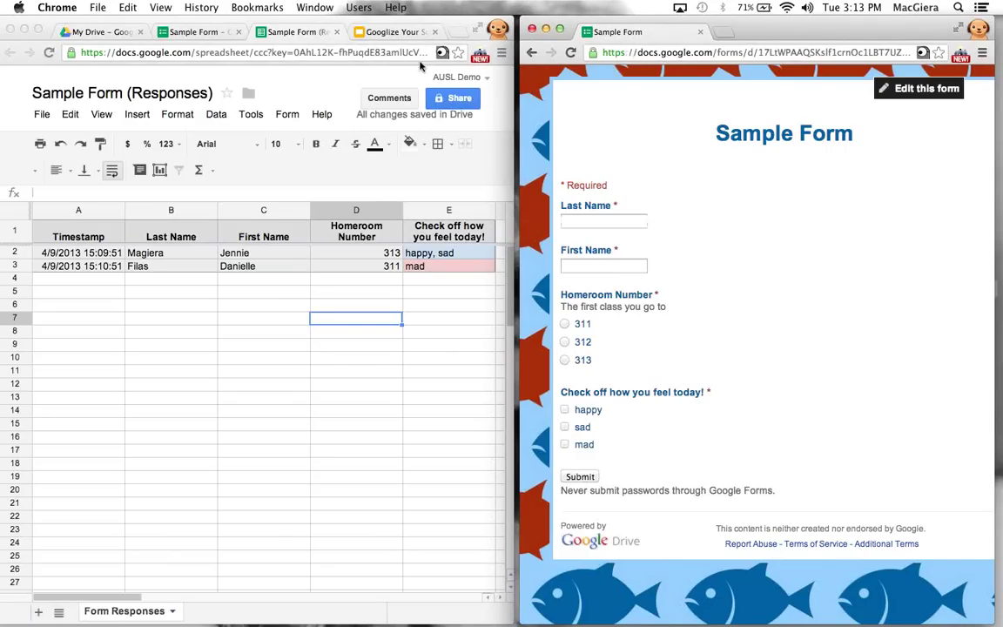
Add a Paragraph text question 'Why are you feeling this way?' in the form editor
click(287, 101)
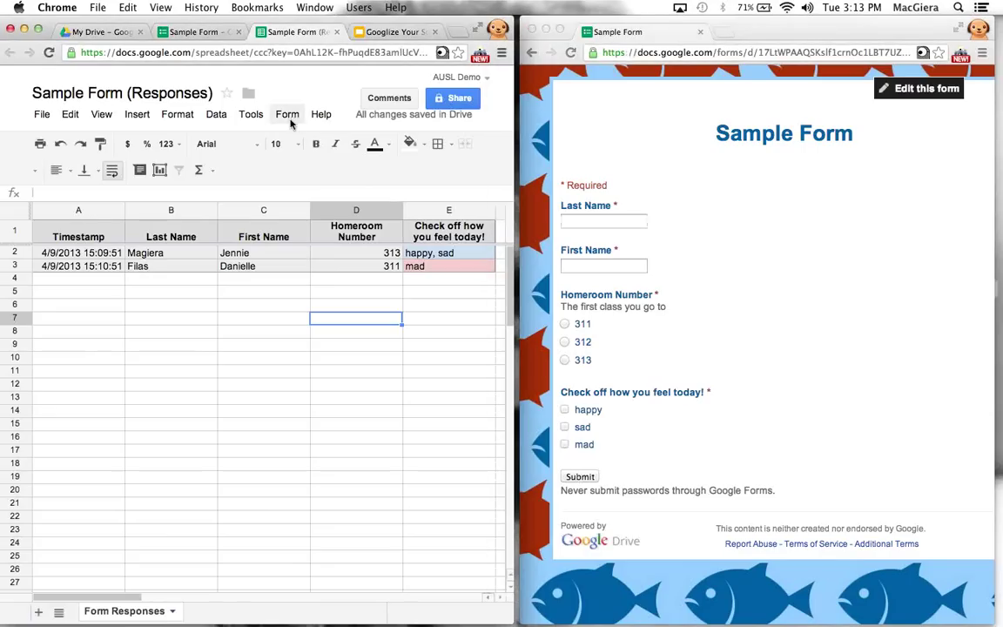
click(287, 114)
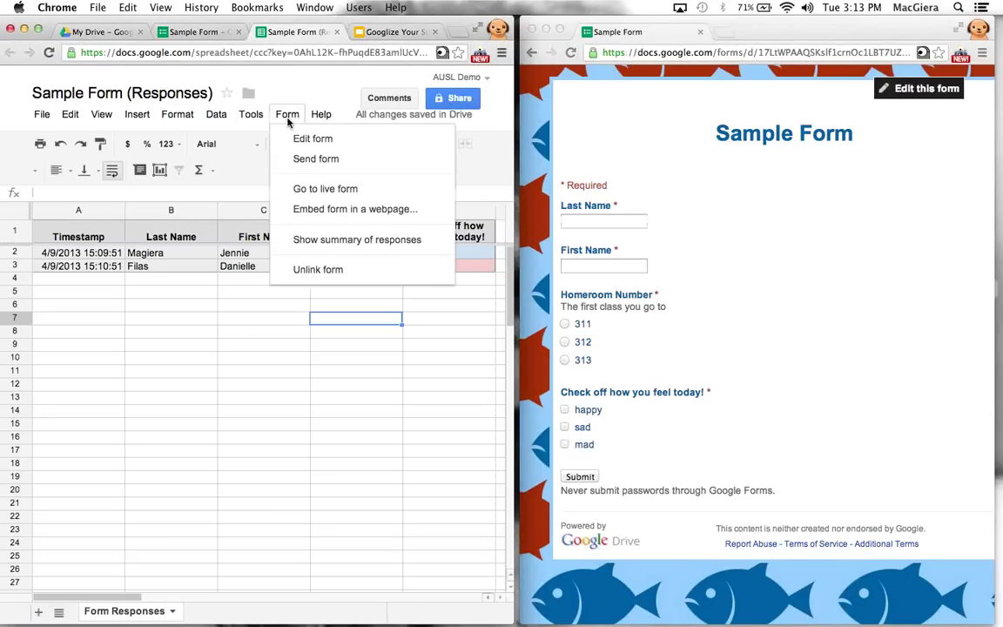
click(303, 142)
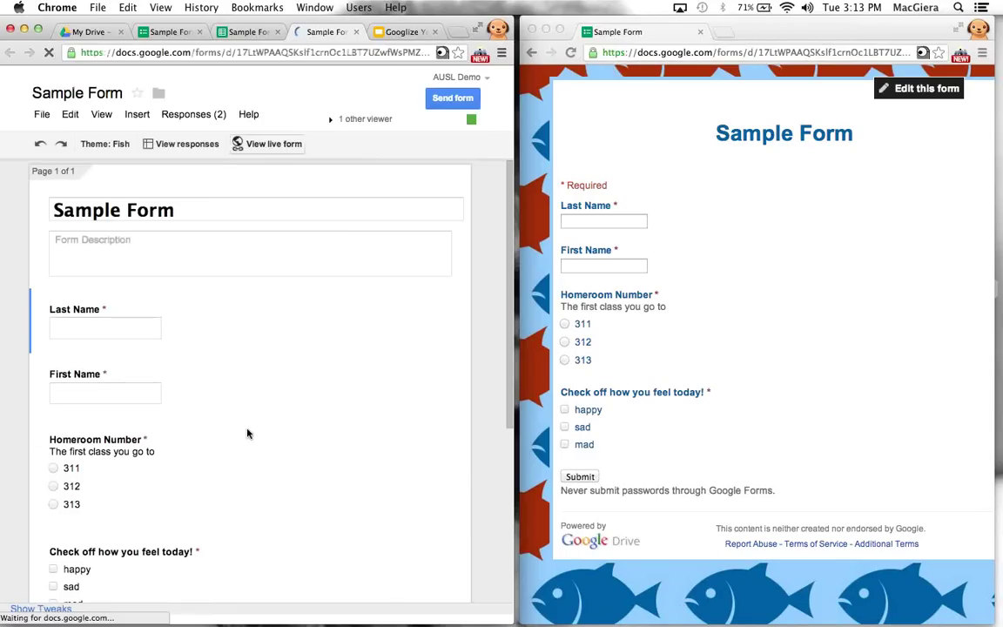
scroll(246, 432, down, 5)
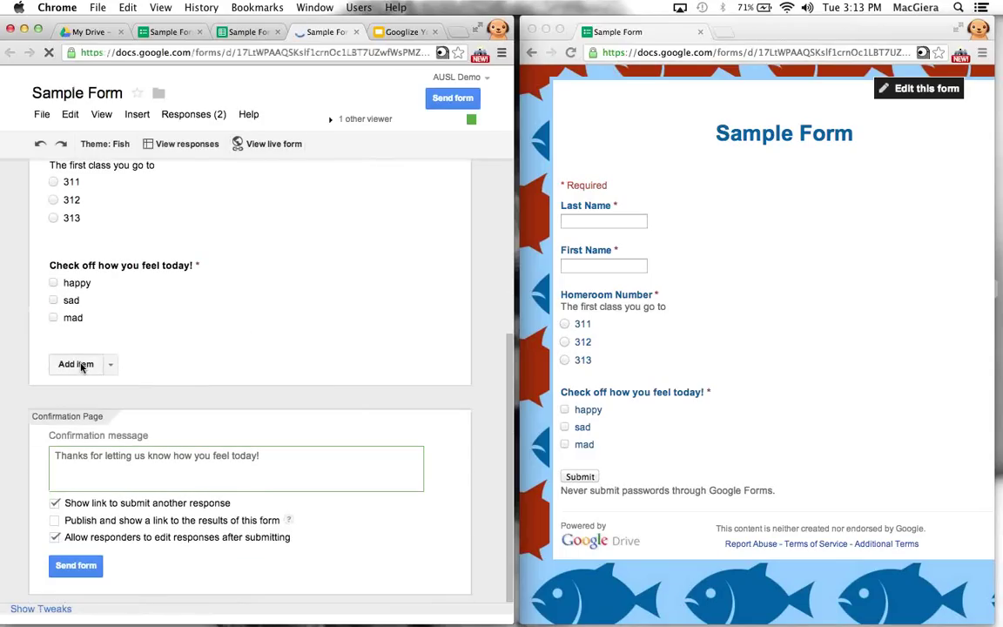
click(78, 364)
text(Wh)
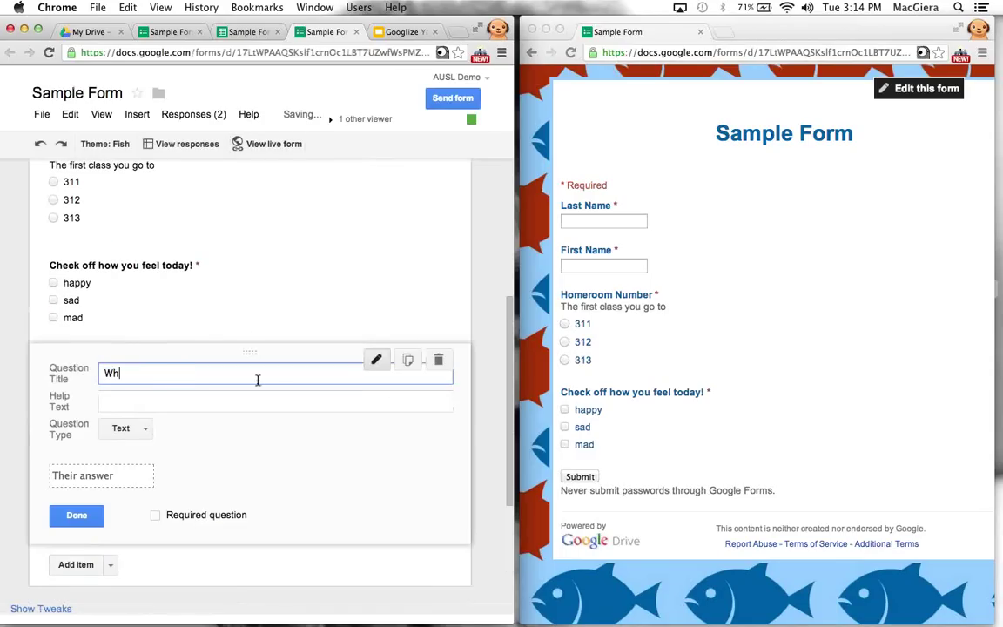
text(y are you feeling this way?)
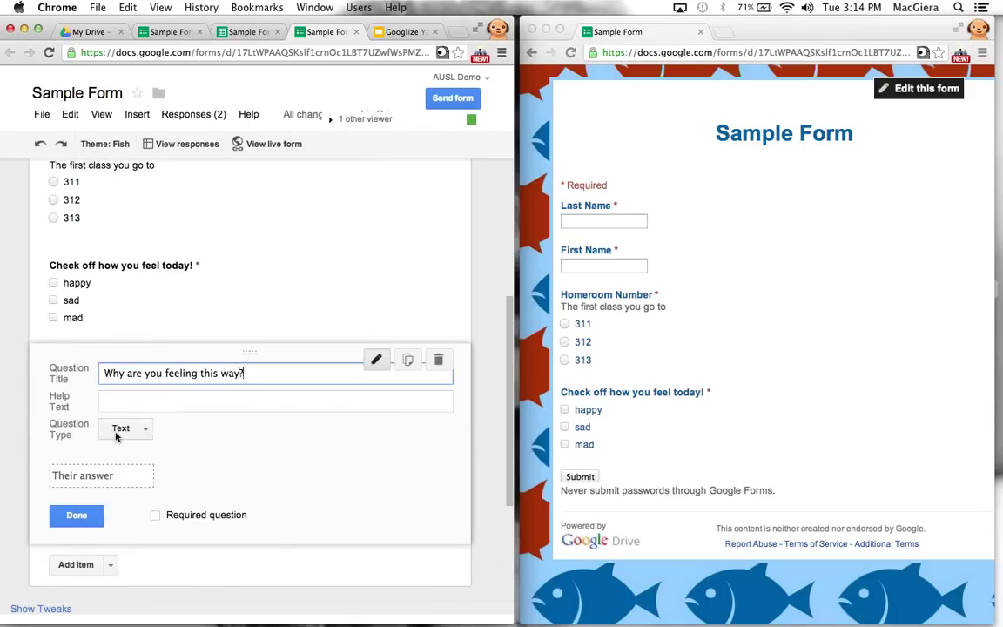
click(120, 428)
click(120, 449)
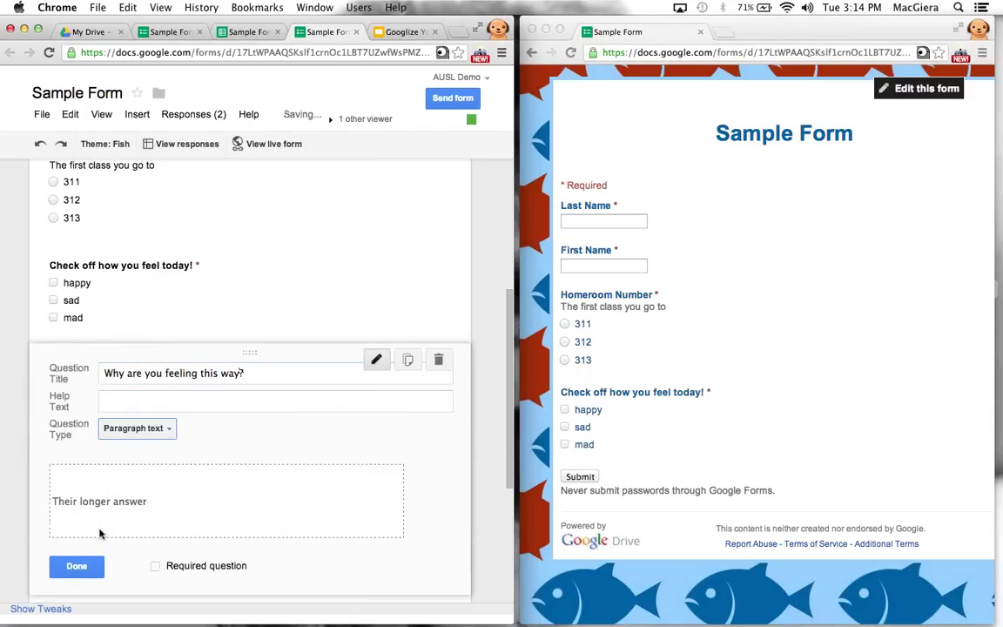
click(74, 563)
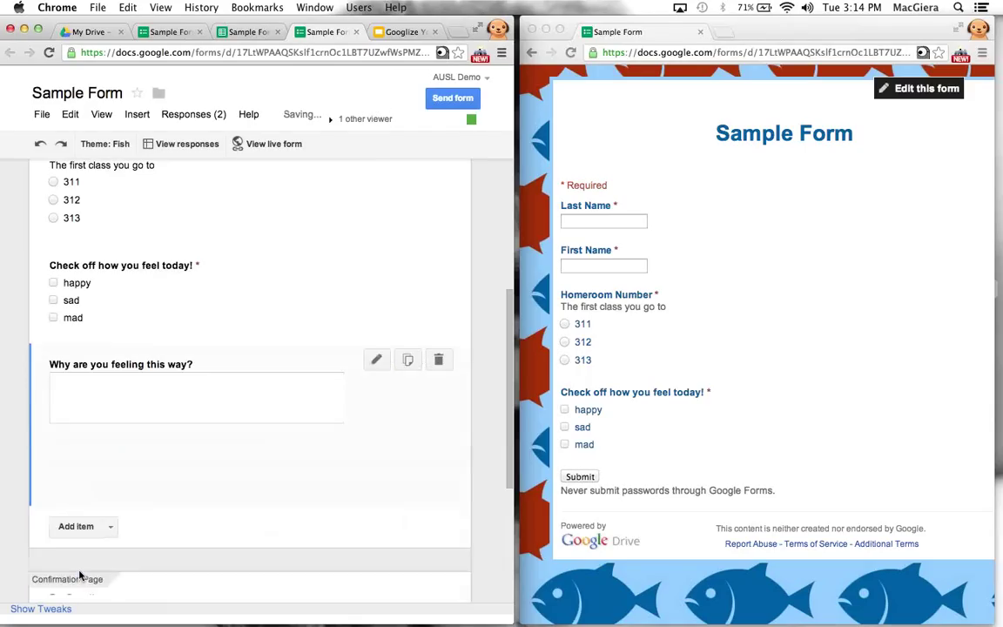
Reload the live form to check the new answer box, then return to the Slides presentation
click(644, 180)
click(580, 476)
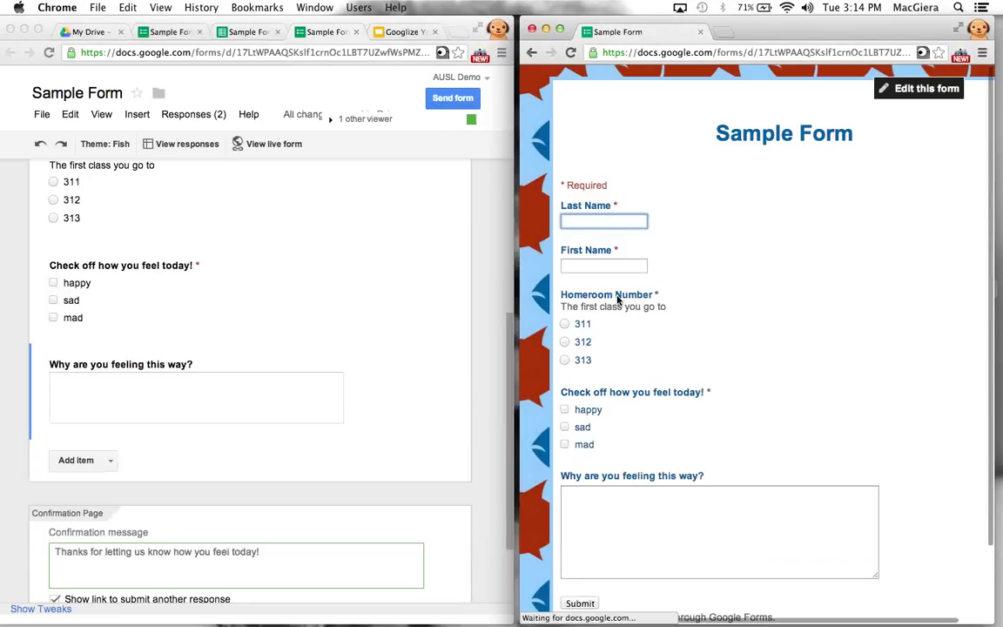
click(593, 507)
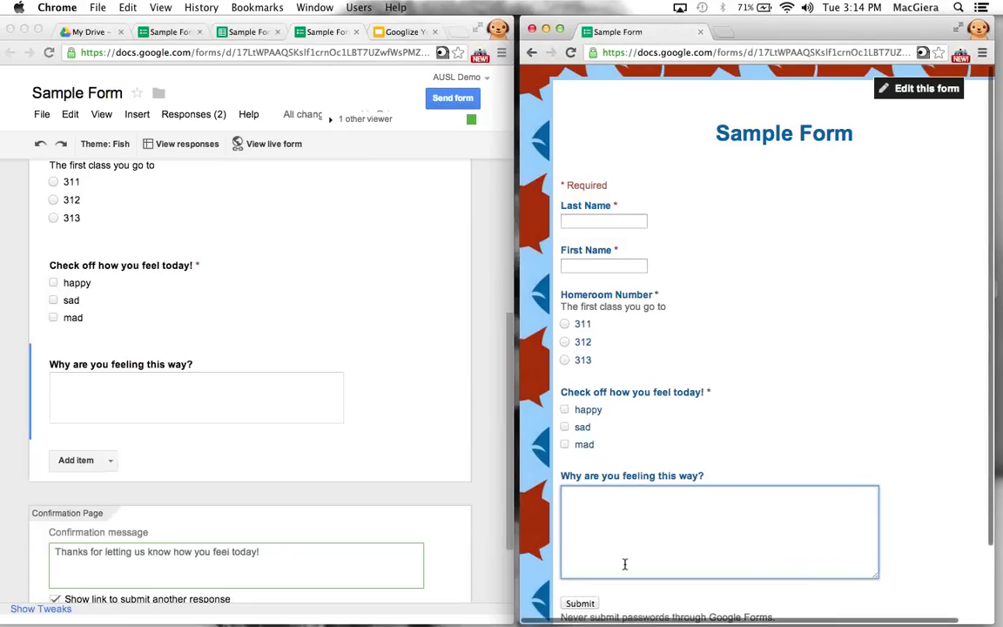
scroll(624, 564, down, 2)
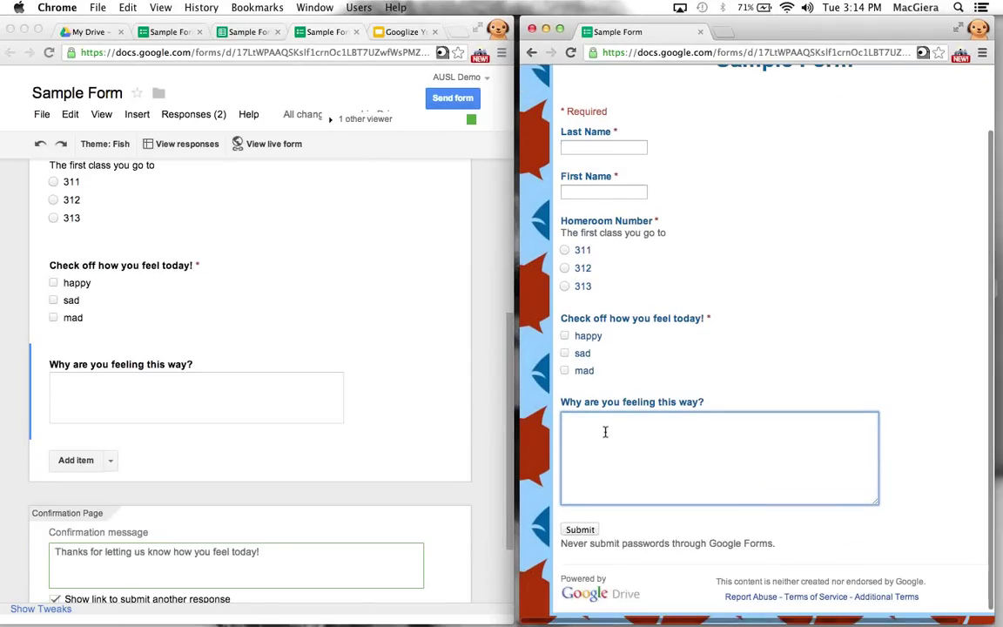
scroll(611, 321, down, 1)
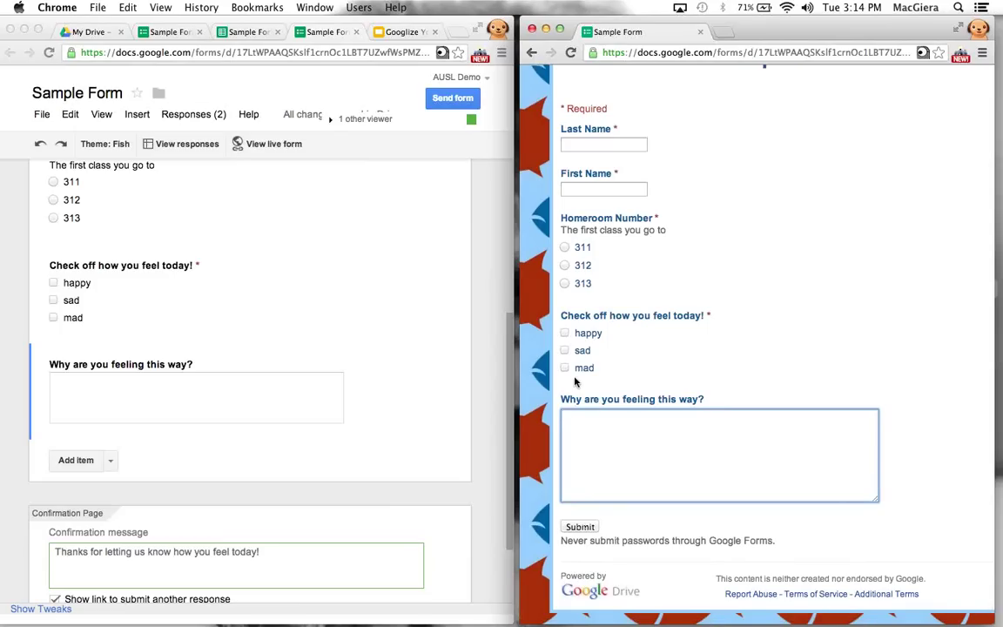
scroll(575, 380, up, 2)
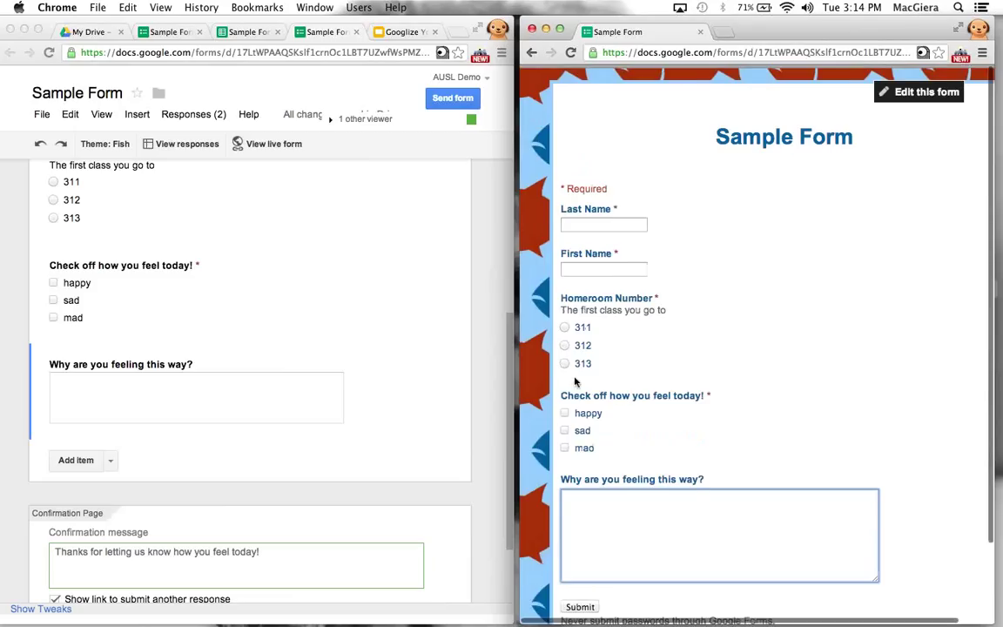
click(389, 32)
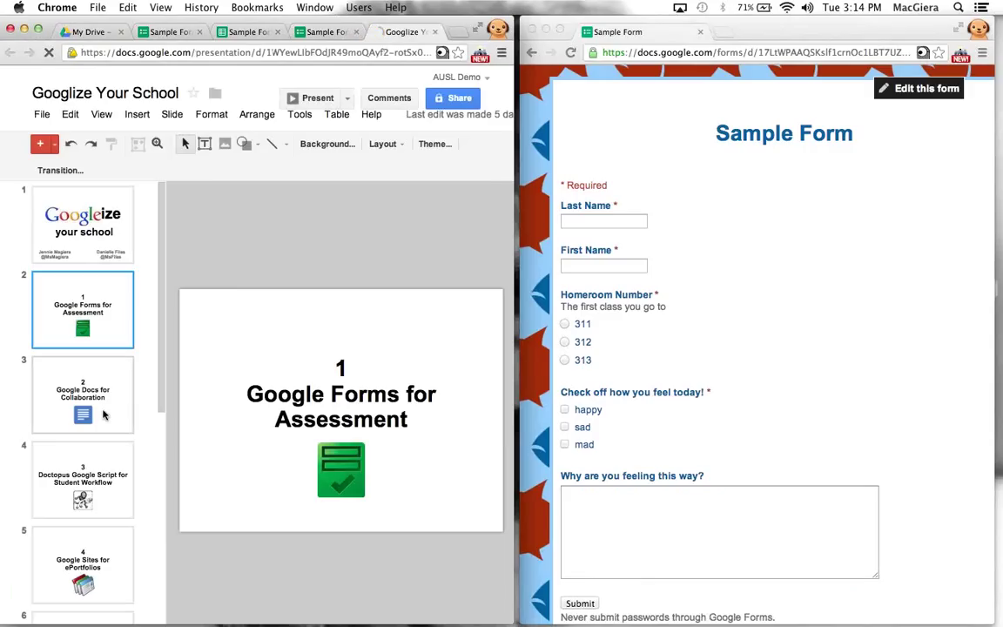
Widen the Googlize Your School presentation window over the form, then switch to My Drive
click(103, 415)
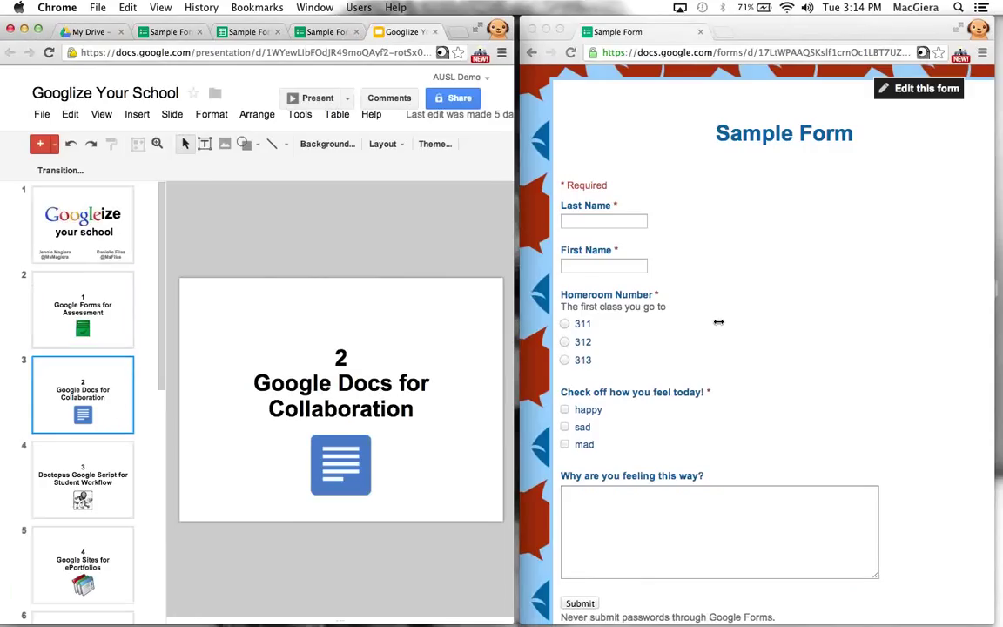
drag(718, 322, 846, 322)
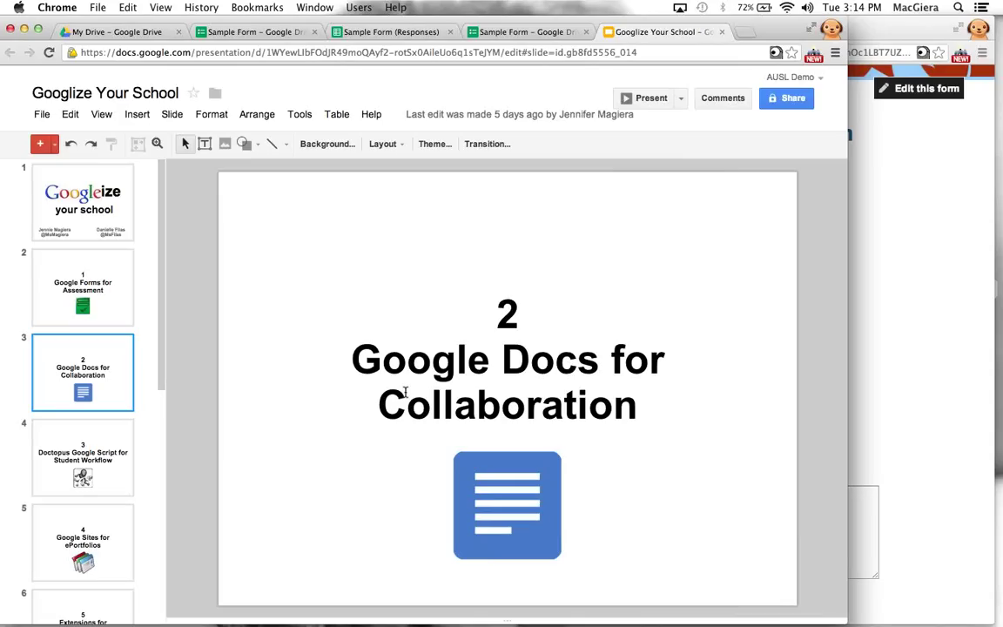
click(113, 32)
Create a new blank Document from Drive's Create menu
click(43, 195)
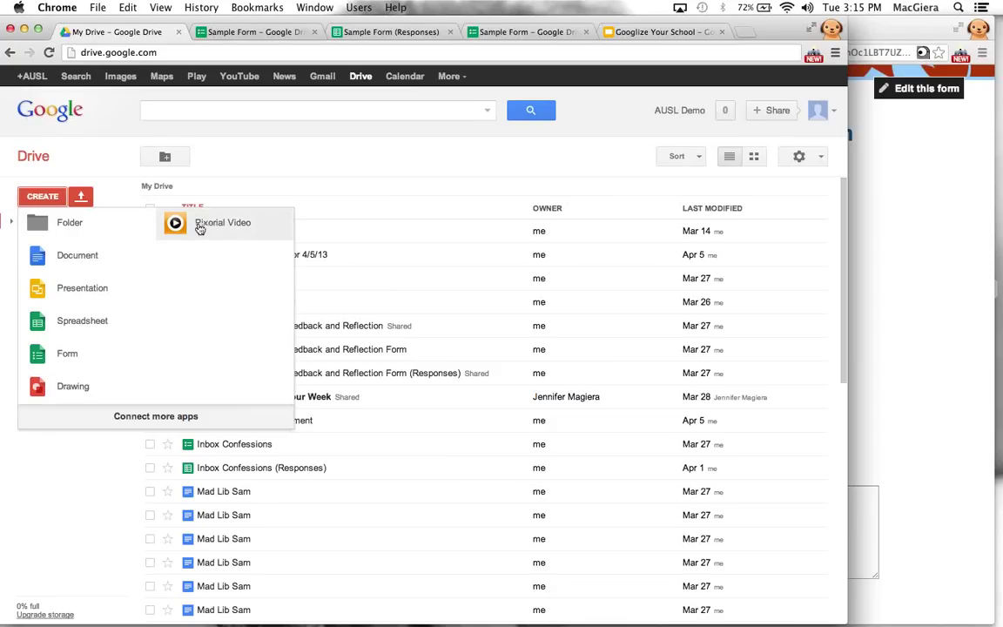
click(87, 258)
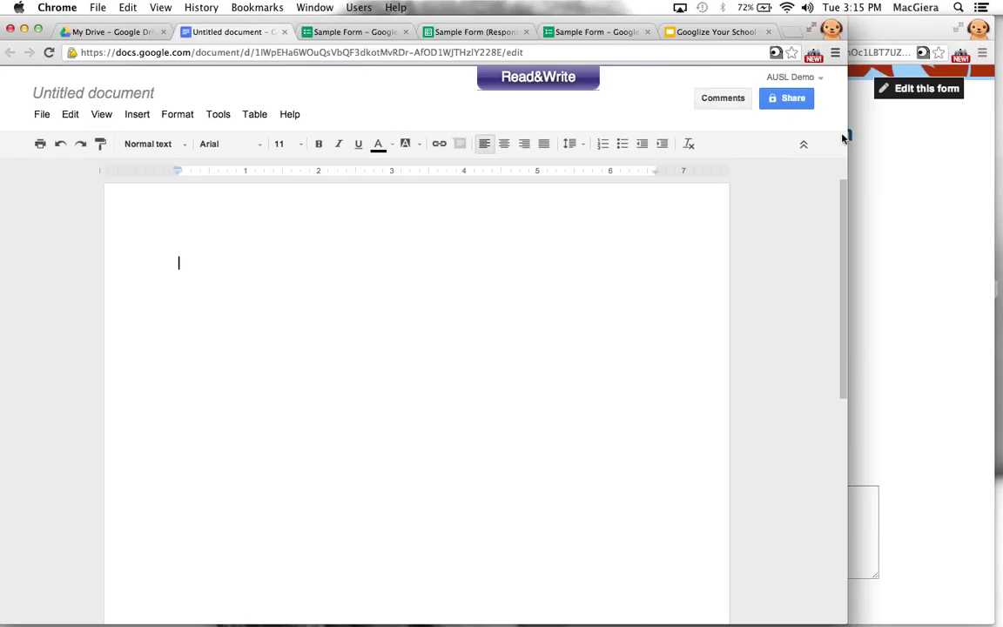
Rename the document 'MH Test Doc' and begin entering a collaborator's name in Add people
click(789, 101)
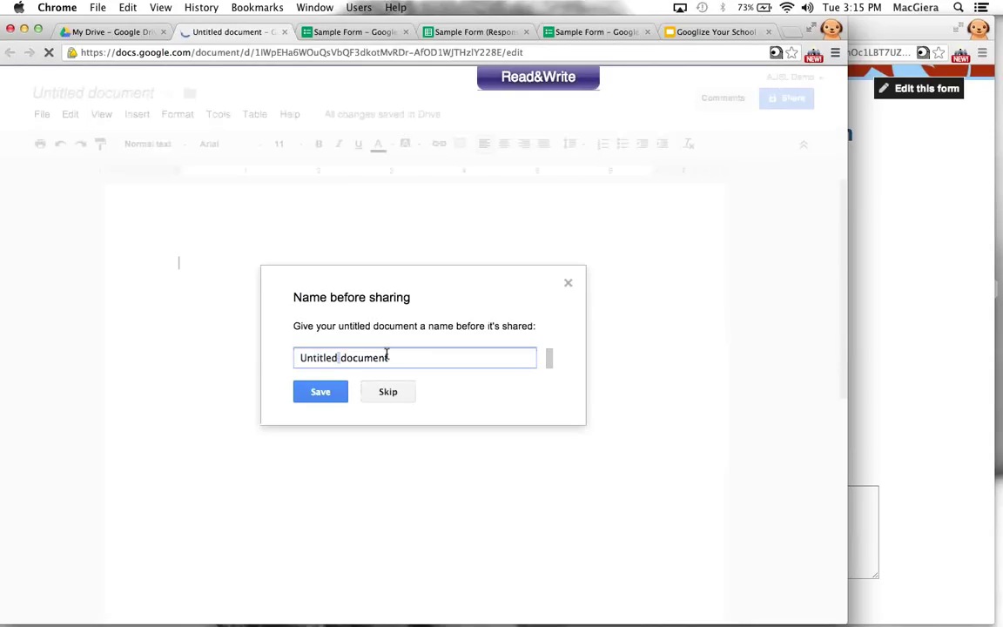
triple_click(337, 358)
text(MH)
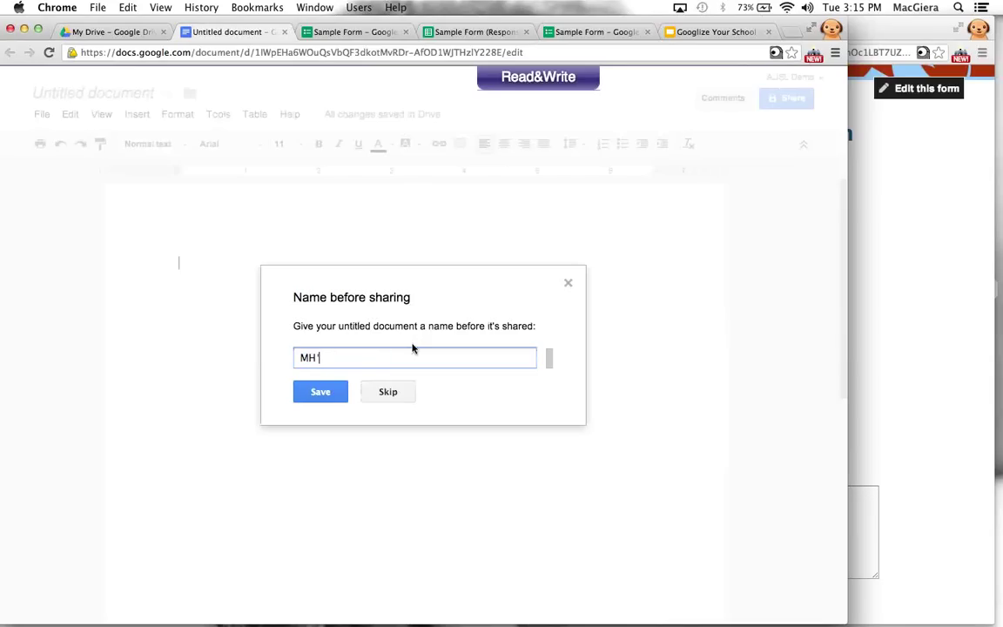
text( Test Doc)
click(321, 396)
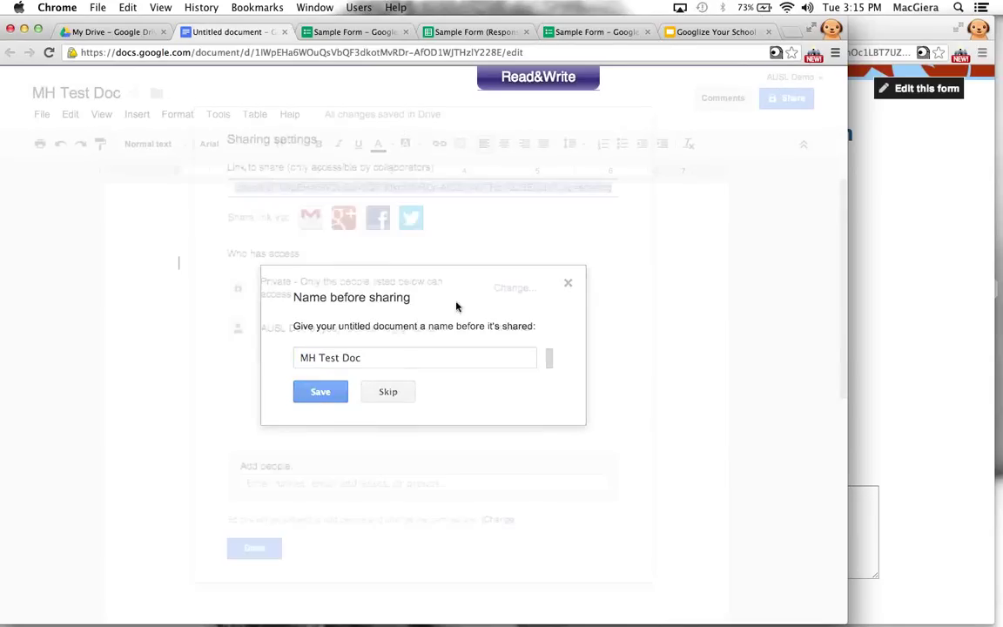
click(340, 483)
text(danielle)
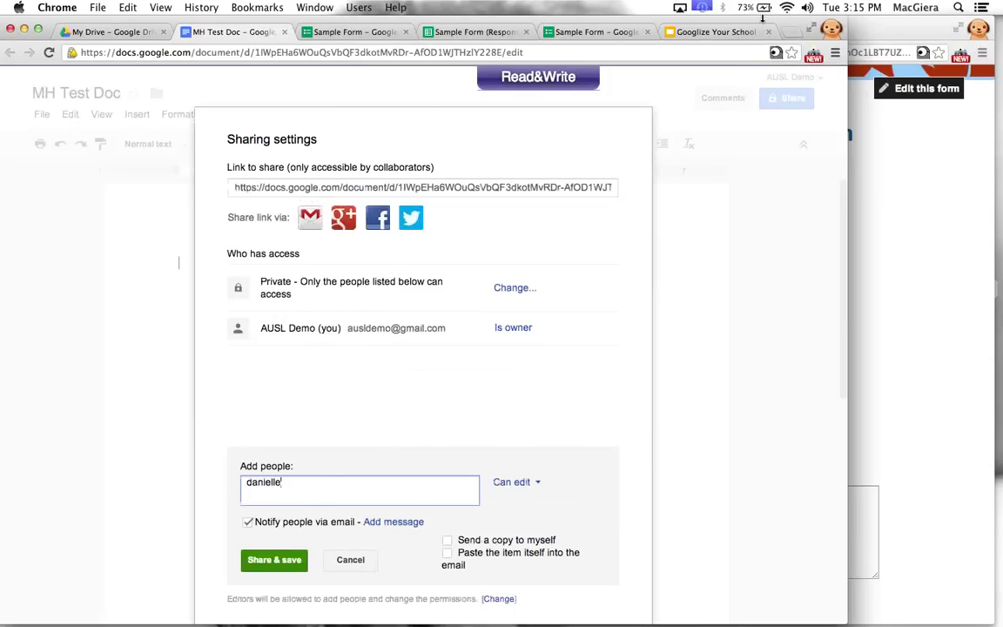
Enter the colleague's school e-mail address and keep Can edit permission
click(747, 6)
double_click(313, 492)
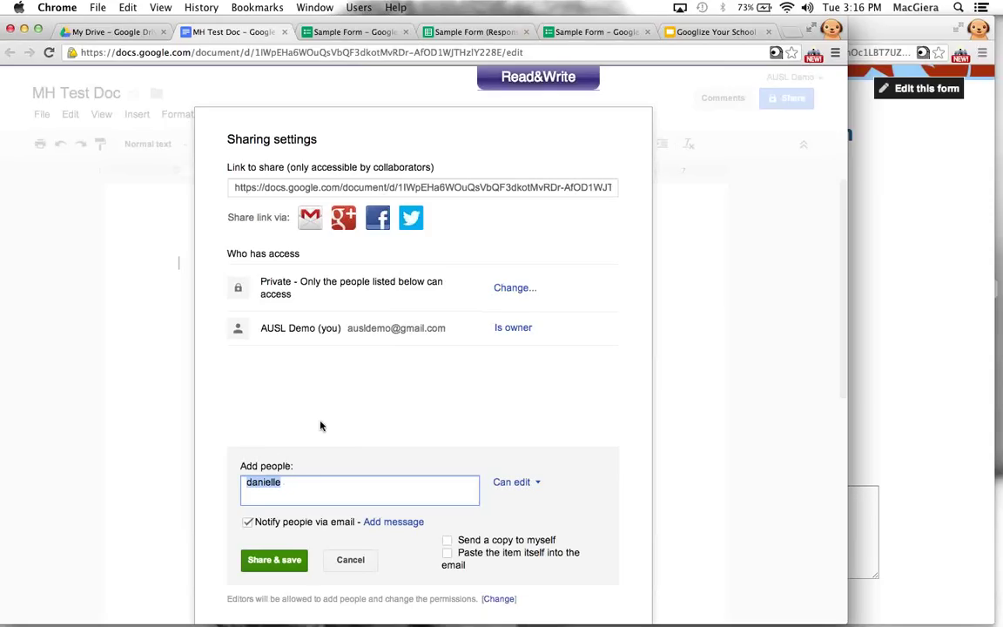
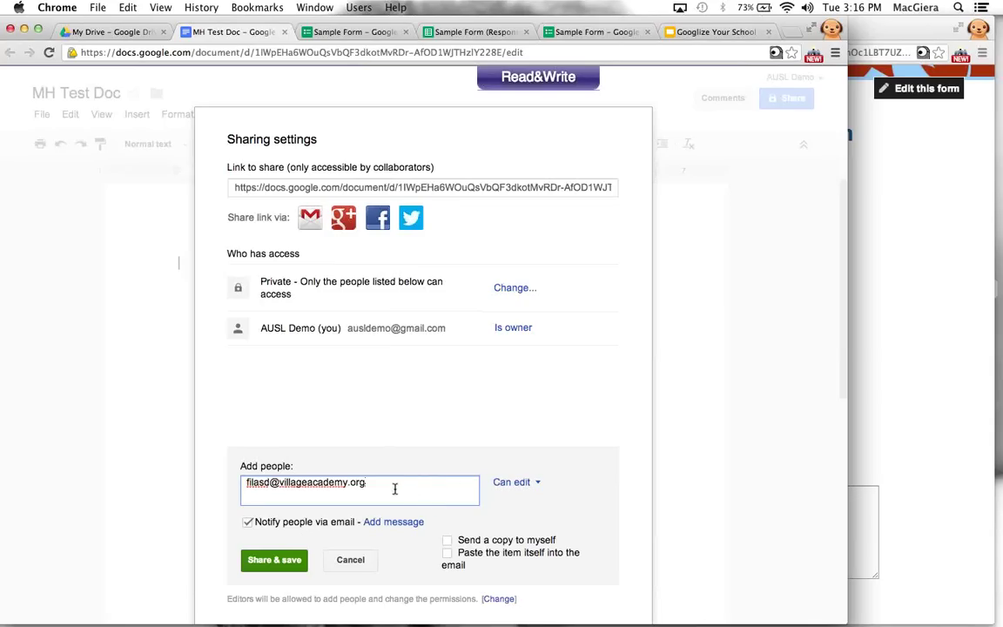
click(517, 484)
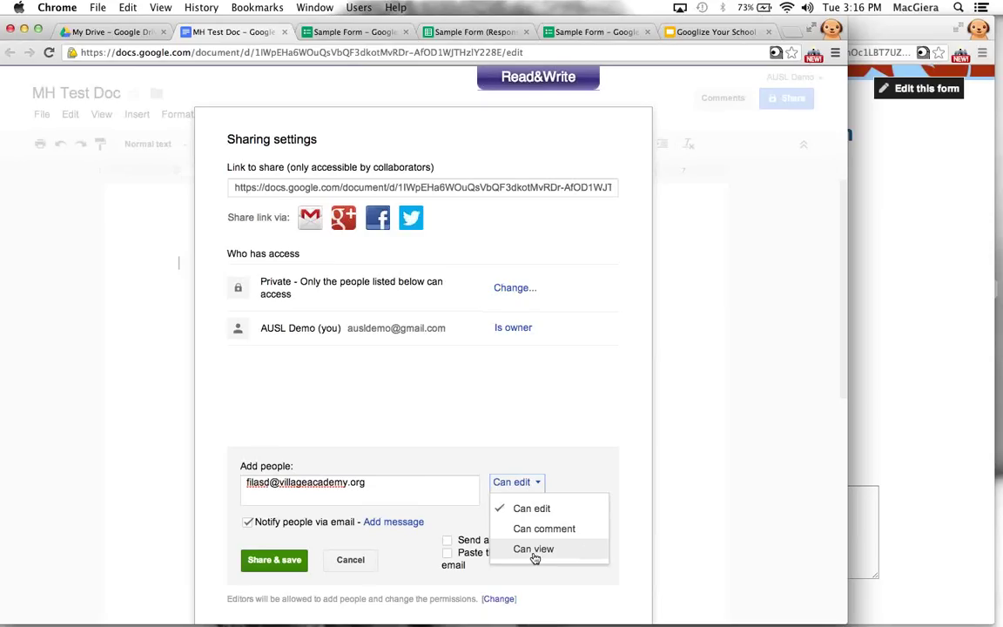
click(533, 508)
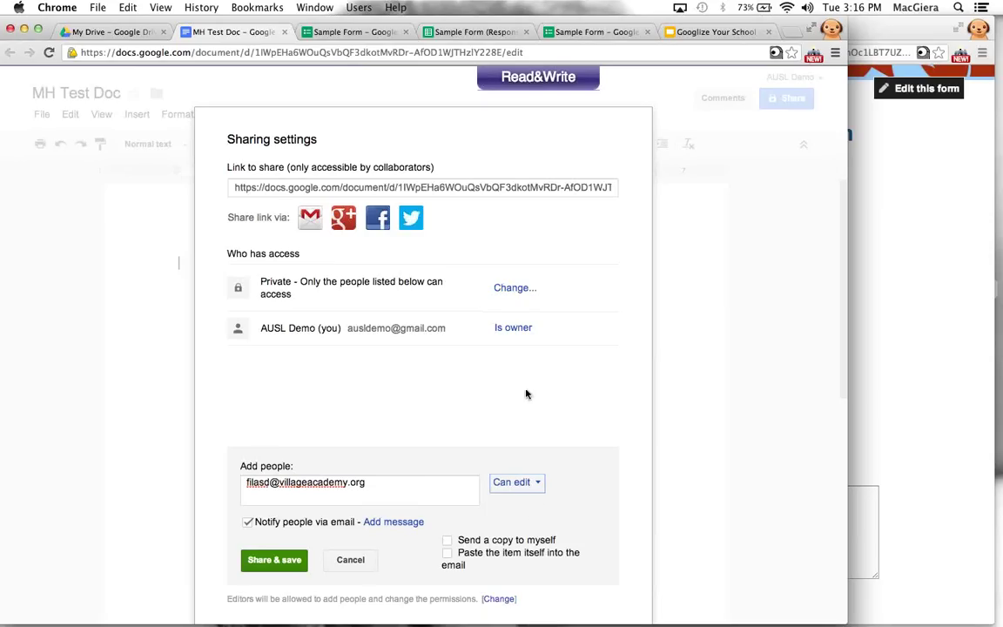
Add the message 'Behold this amazing document! WOW!', tick both copy options, and Share & save
click(448, 540)
click(377, 524)
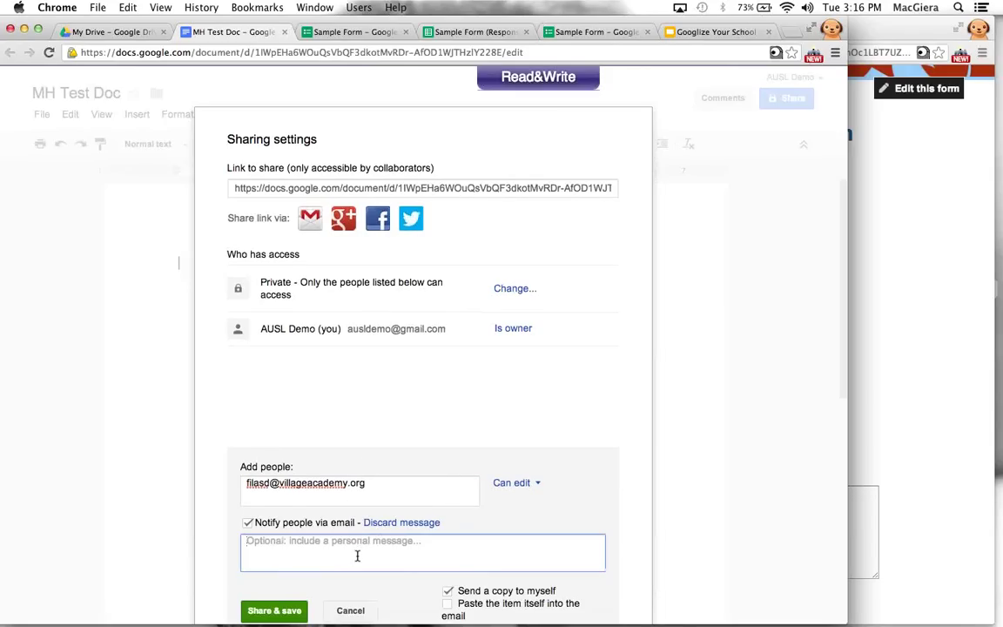
text(Behold this am)
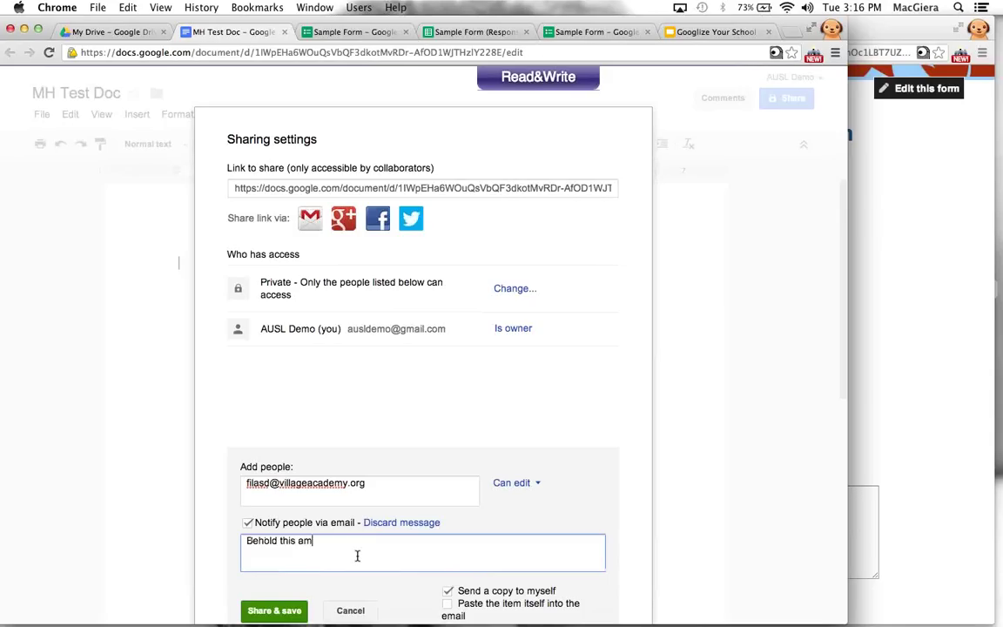
text(azing document! )
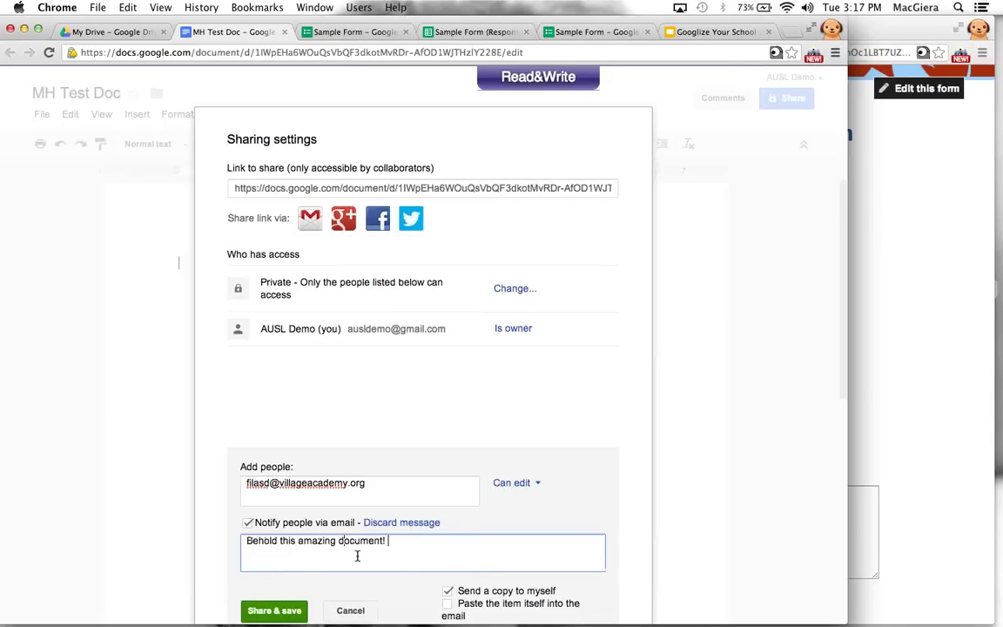
text(WOW!)
click(447, 590)
click(447, 603)
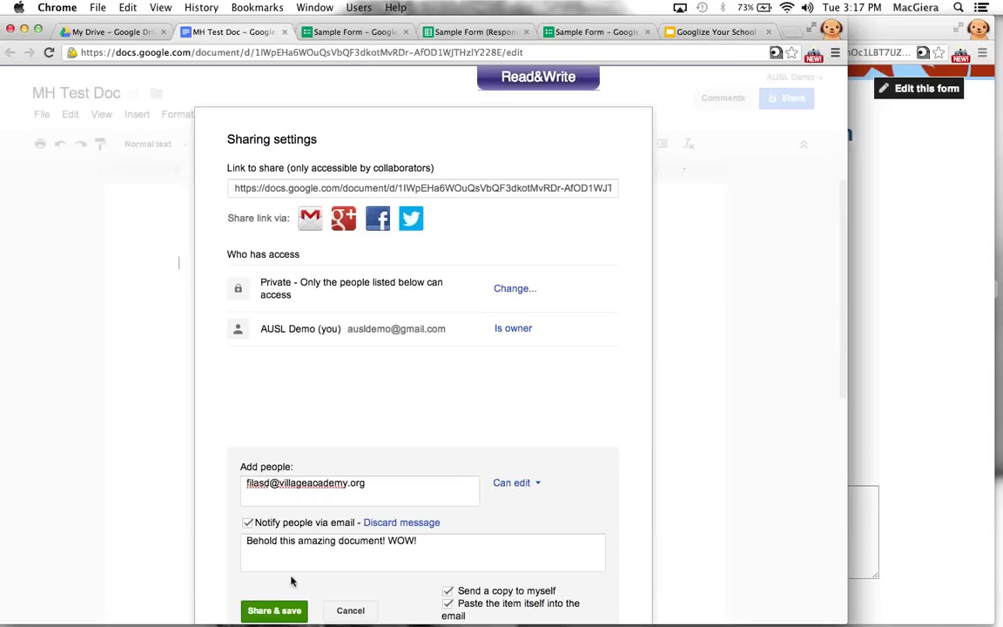
click(275, 611)
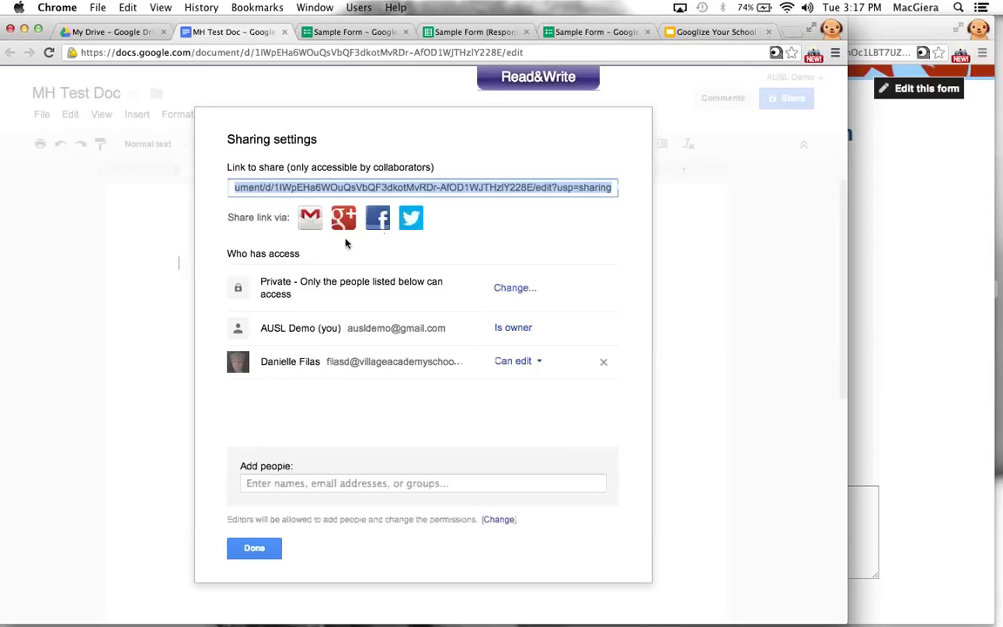
Leave the document's visibility as Private and close the sharing settings
drag(260, 281, 250, 279)
click(335, 301)
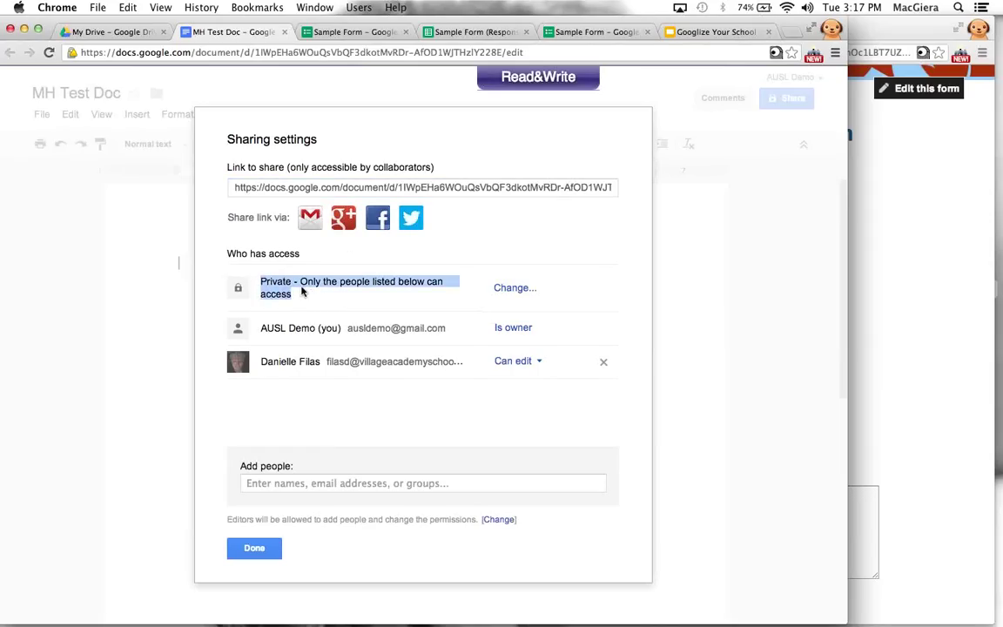
click(515, 289)
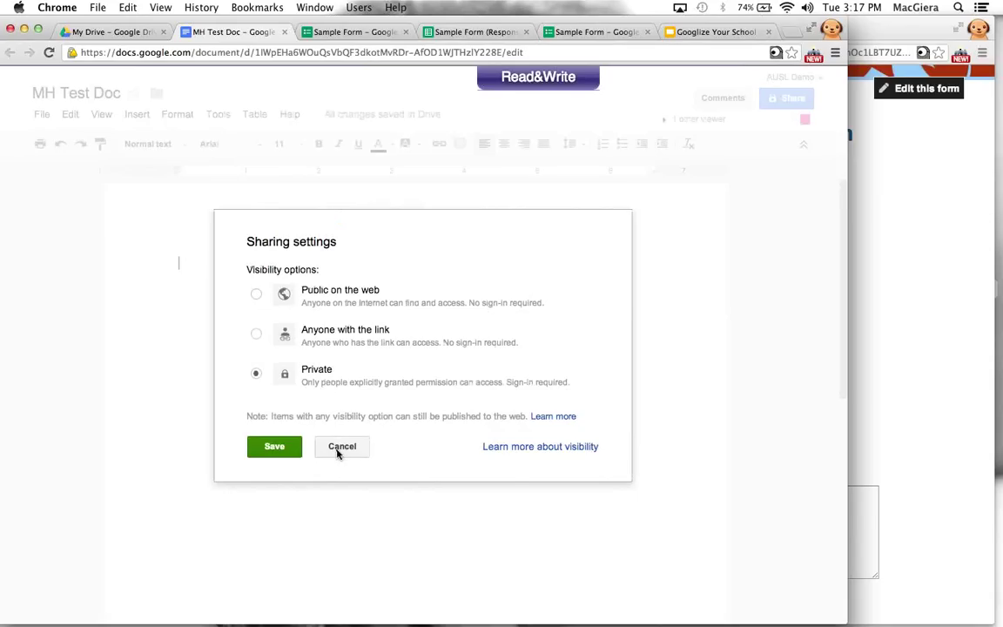
click(339, 449)
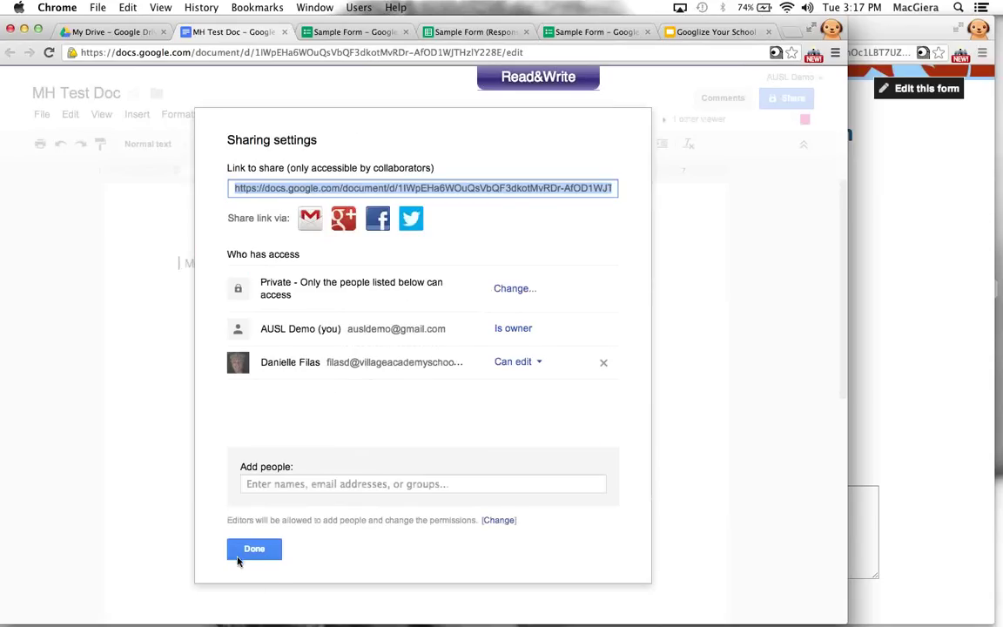
click(242, 552)
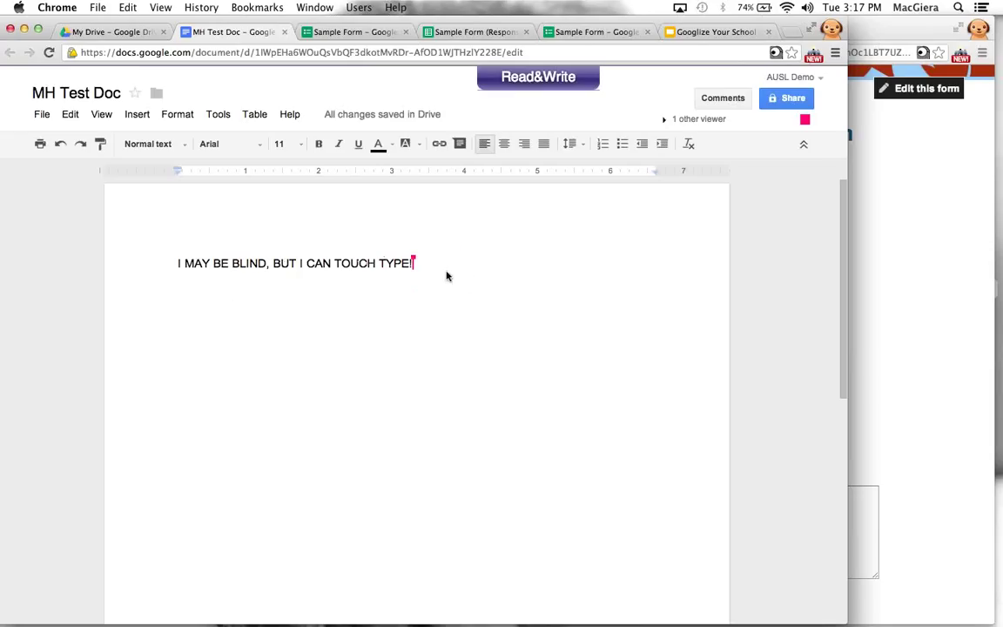
Type 'You're so amazing!' on a new line below the collaborator's sentence
key(Return)
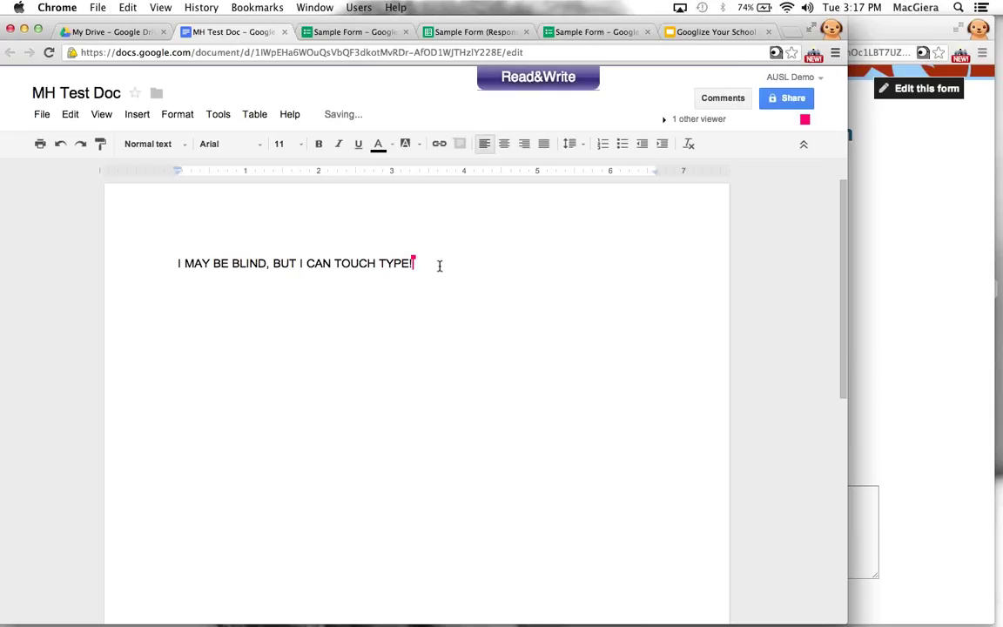
text(You're so aman)
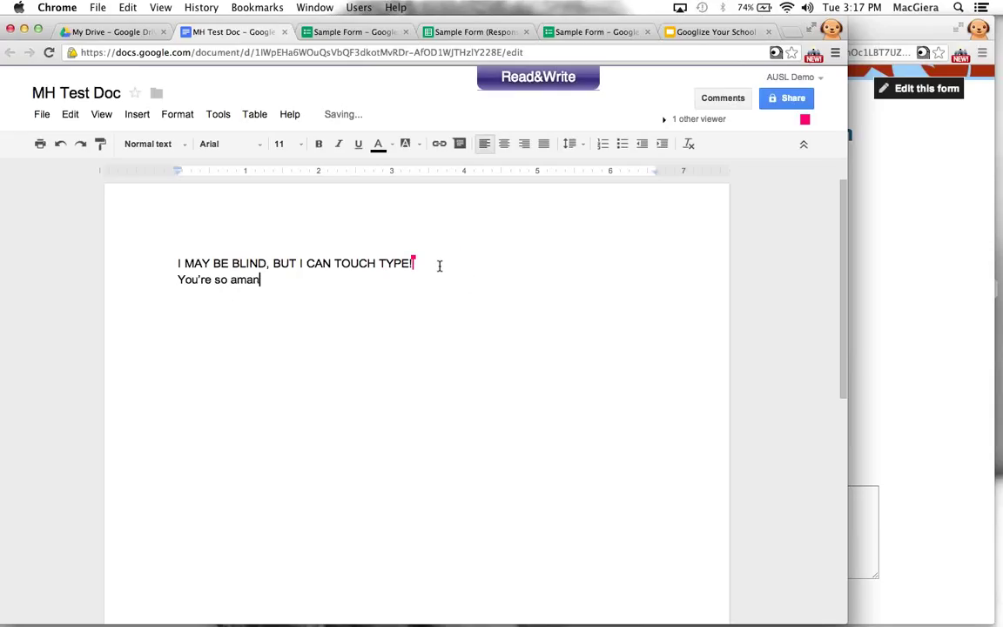
key(BackSpace)
text(zing!)
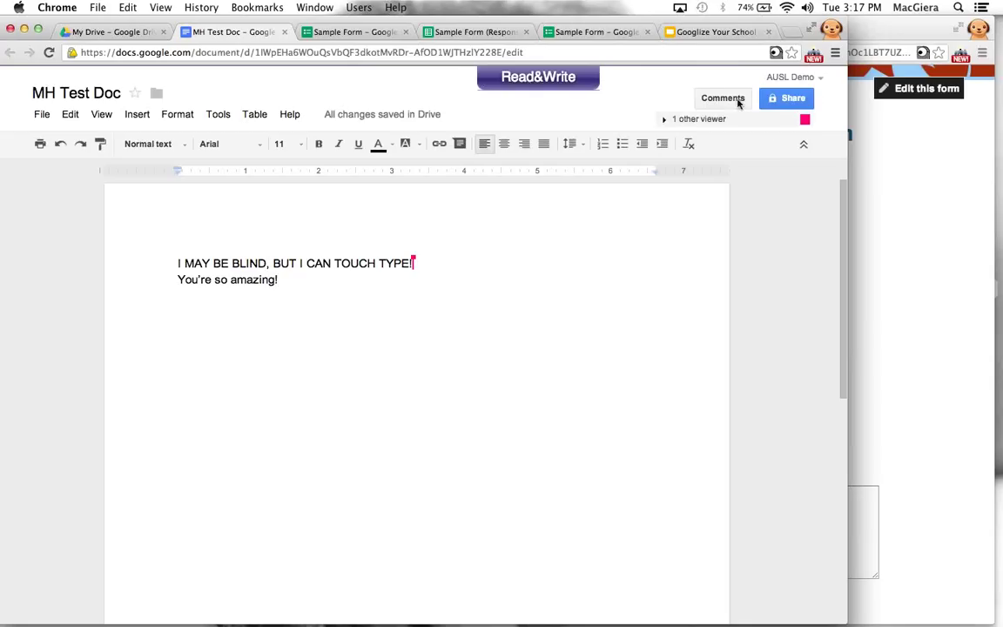
Maximise the document window to full width and select the word BLIND
click(955, 89)
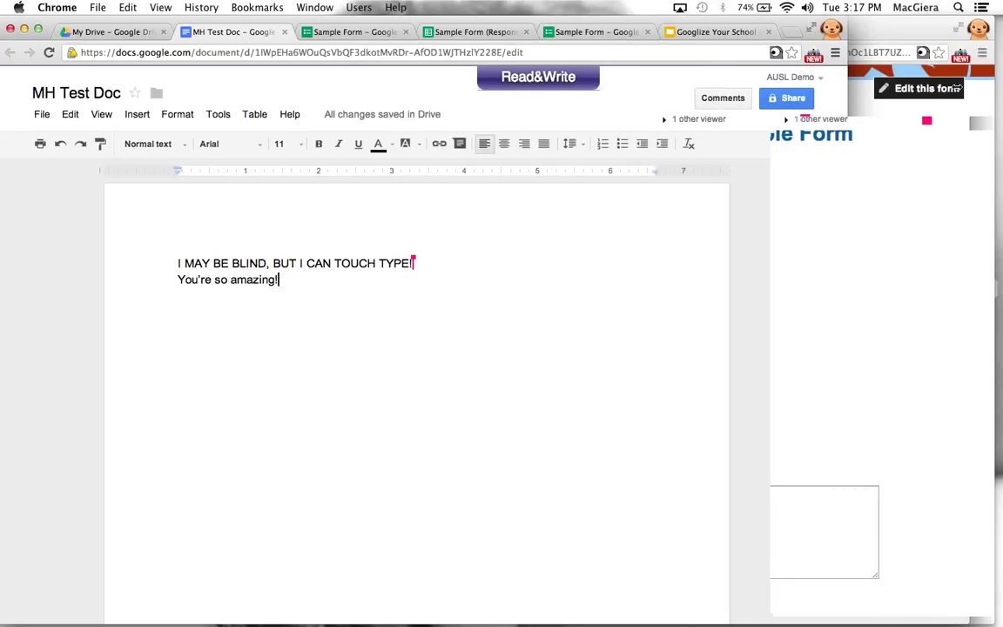
scroll(349, 271, down, 2)
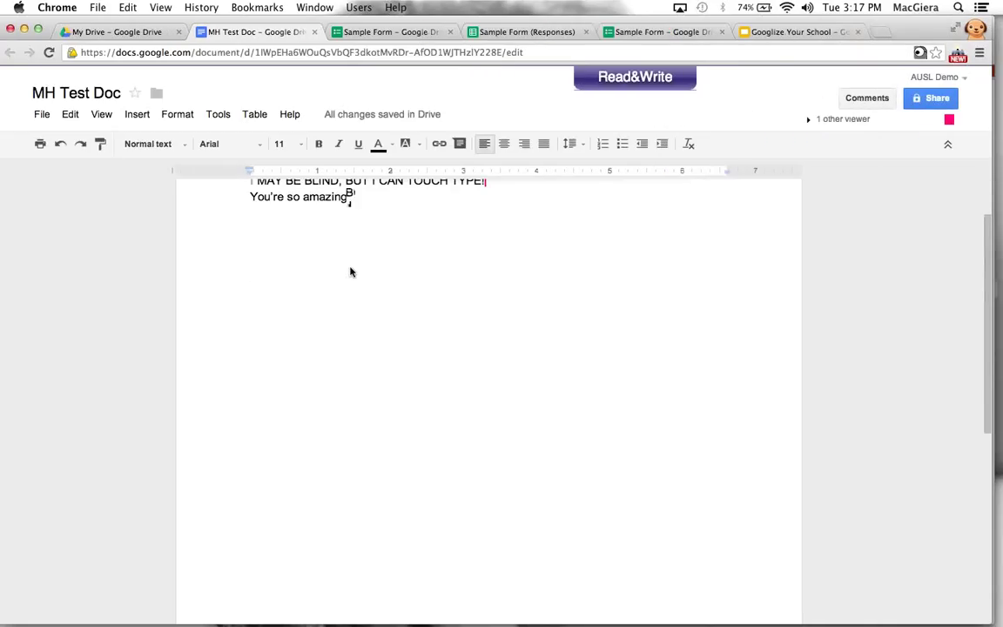
scroll(317, 261, up, 2)
double_click(321, 260)
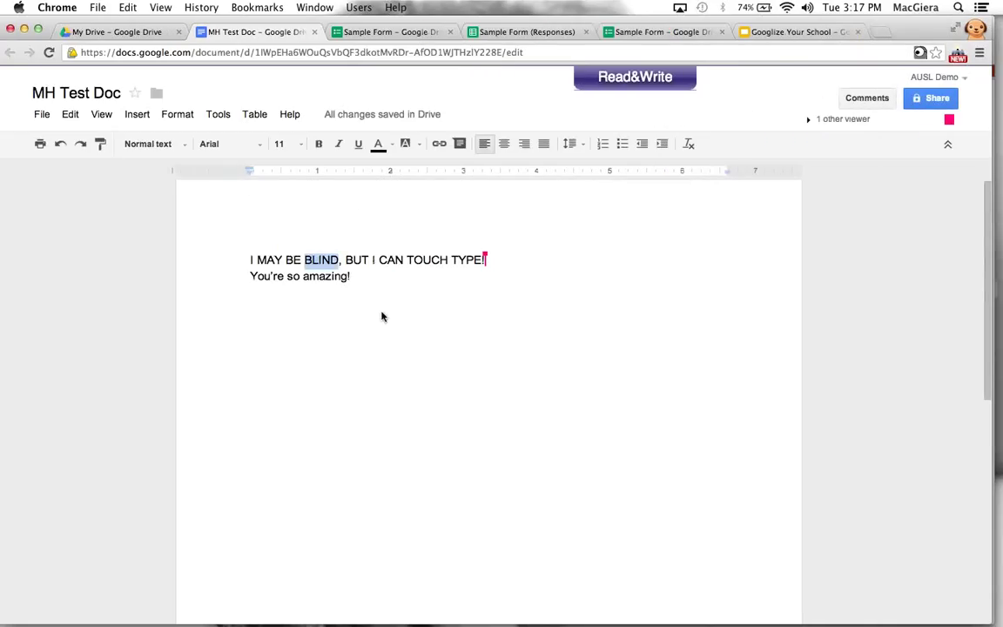
Comment 'What?! Why are you blind?' on the word BLIND
click(460, 147)
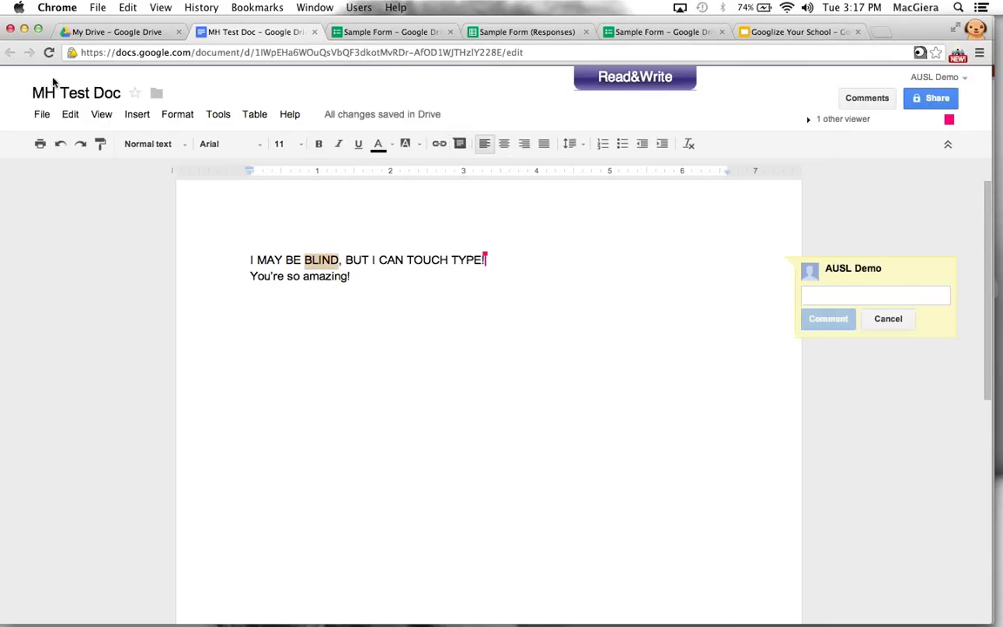
text(What?! W)
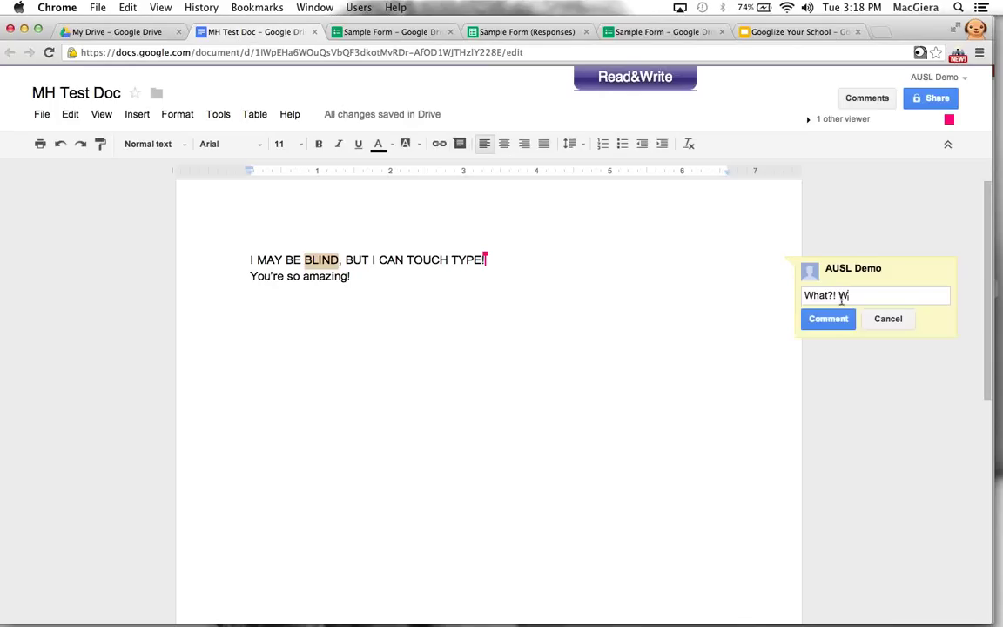
text(hy are you blind?)
click(827, 320)
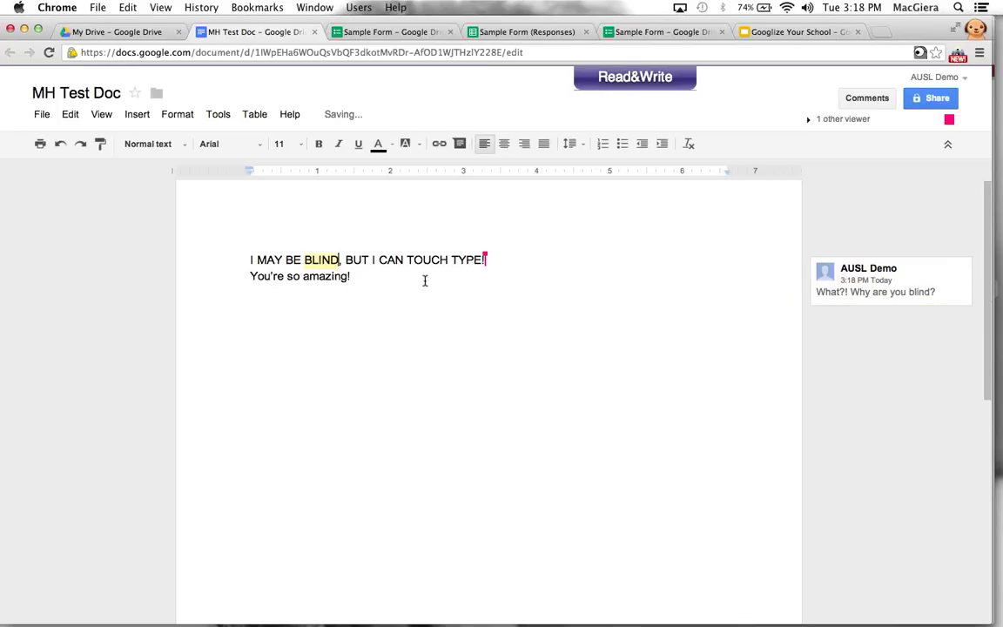
click(841, 296)
click(826, 332)
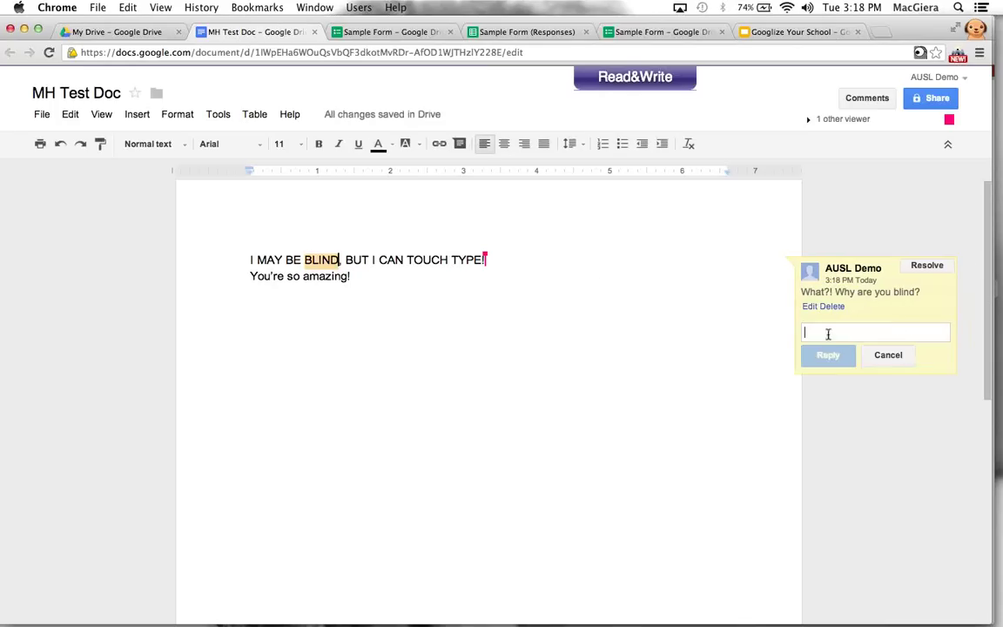
click(712, 321)
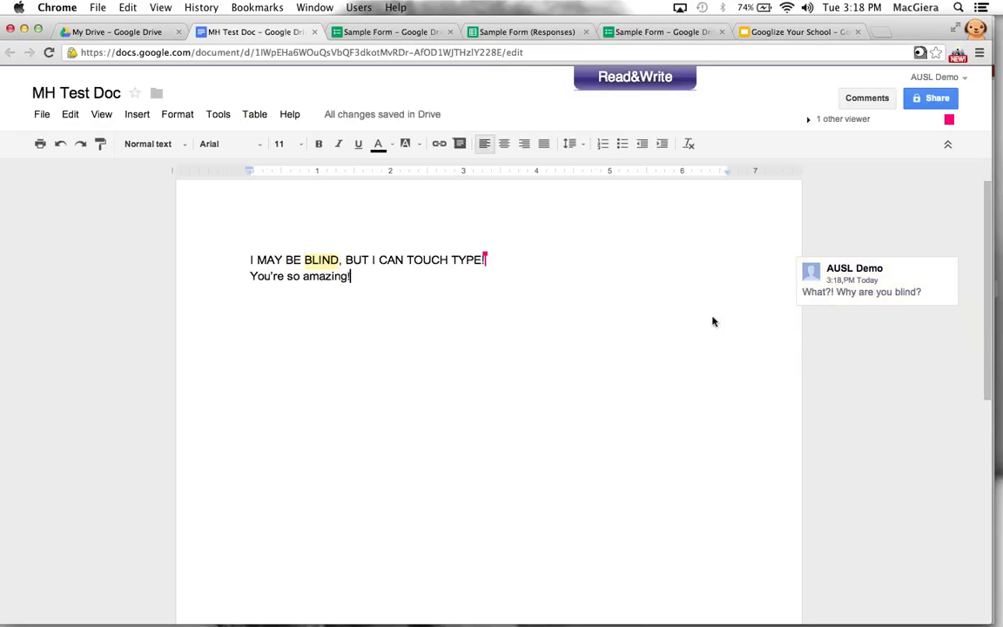
Insert a blank line after the first sentence and reply 'That's downright impressive!' to the BLIND comment
click(514, 260)
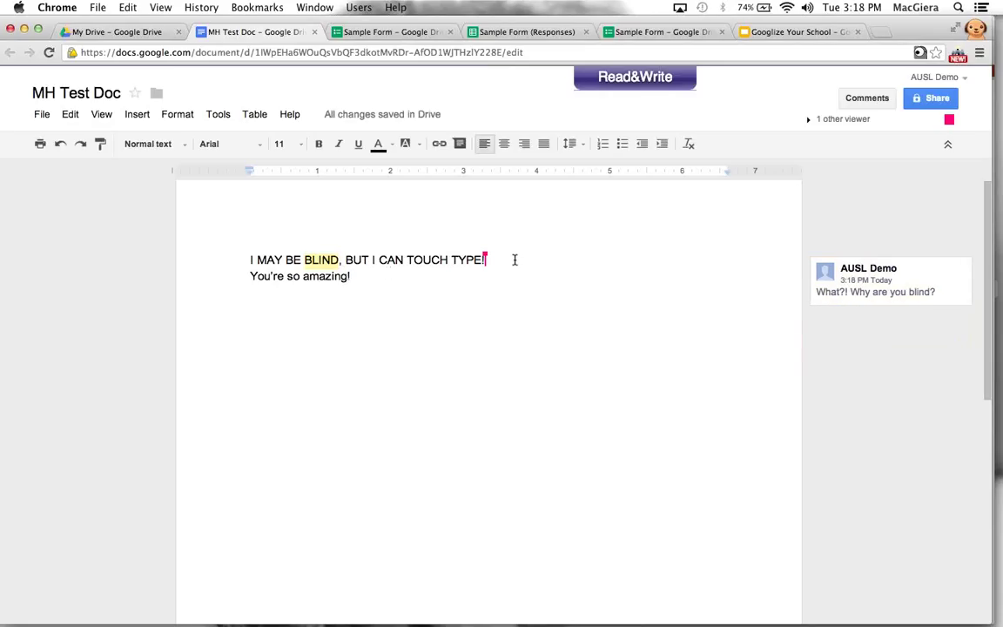
key(Return)
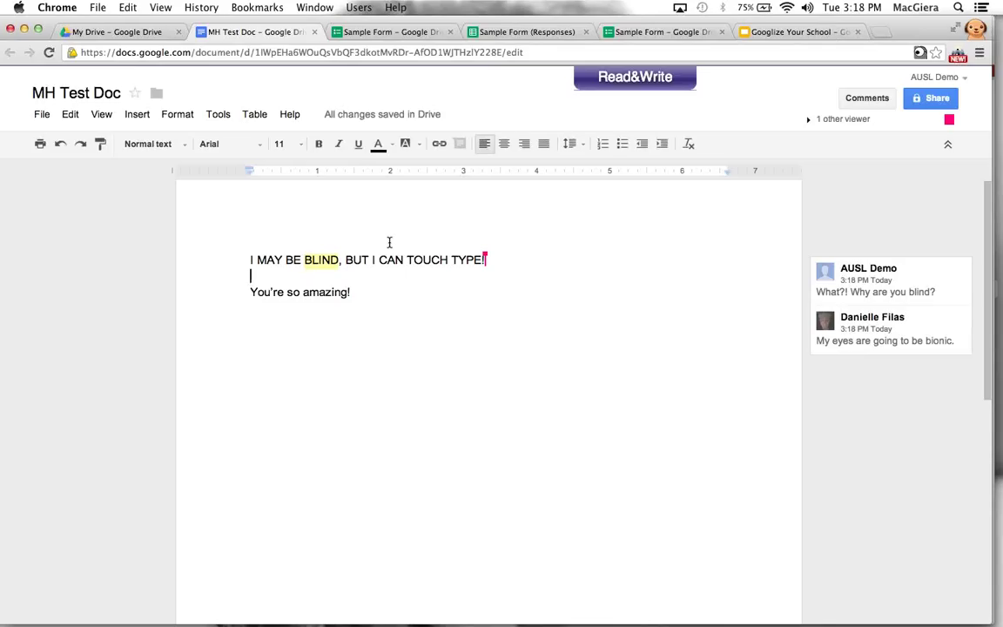
click(875, 345)
click(854, 380)
text(Tha)
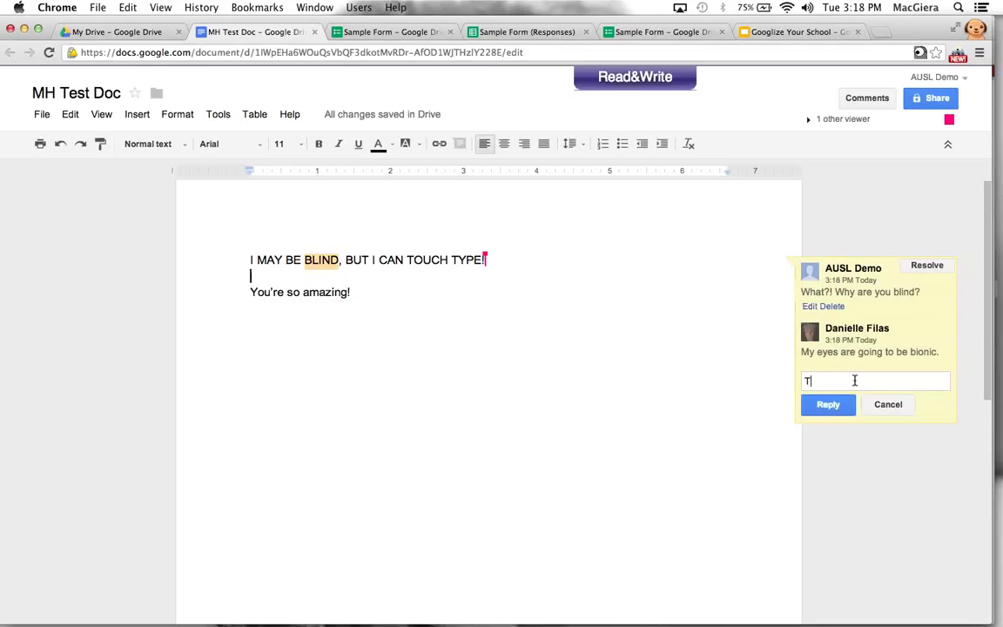
key(BackSpace)
key(BackSpace)
text(hat's downright impressive!)
click(827, 404)
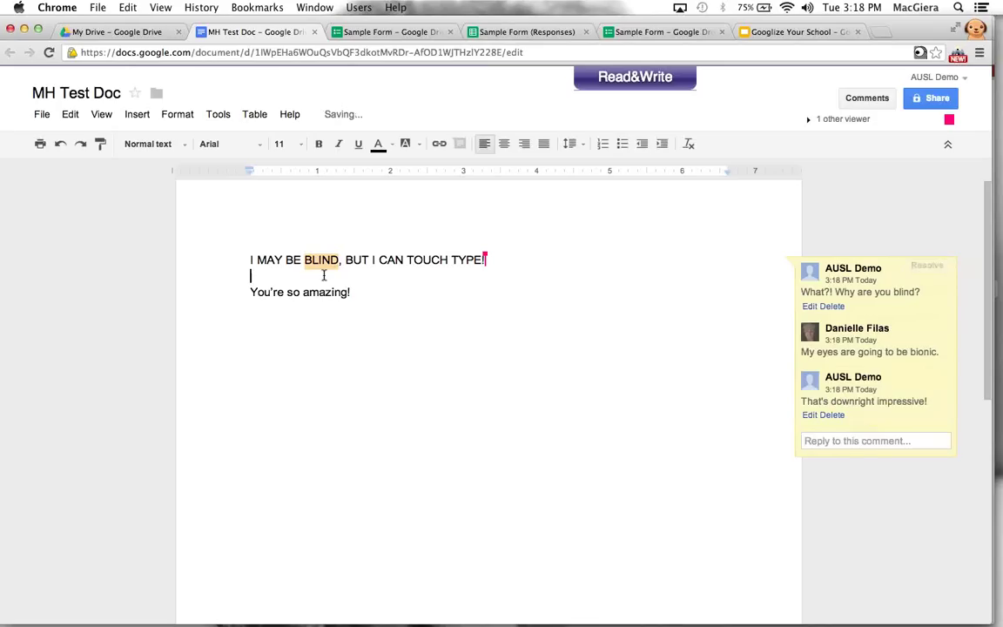
click(362, 357)
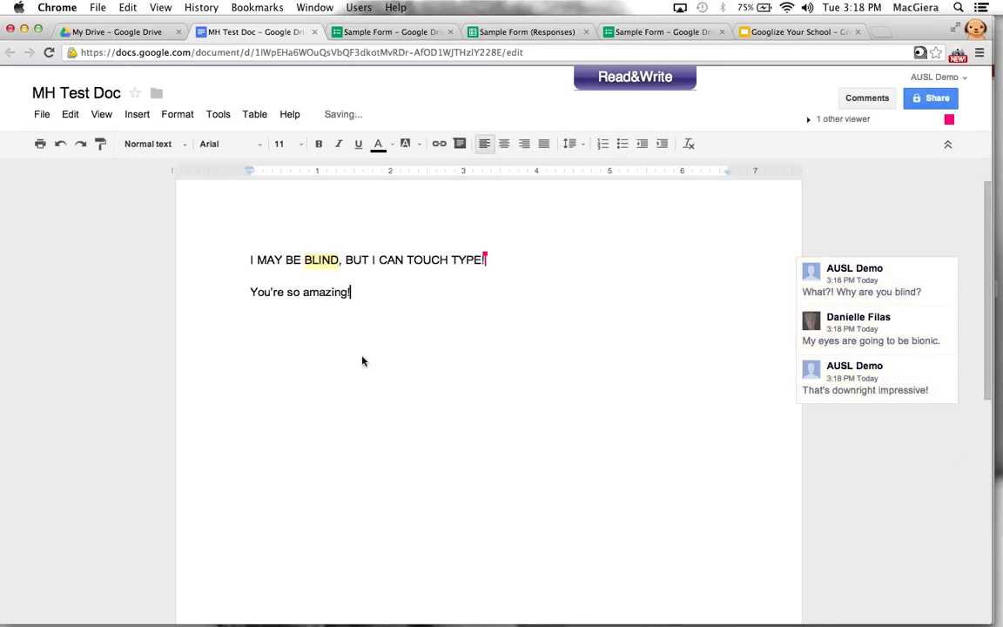
click(865, 102)
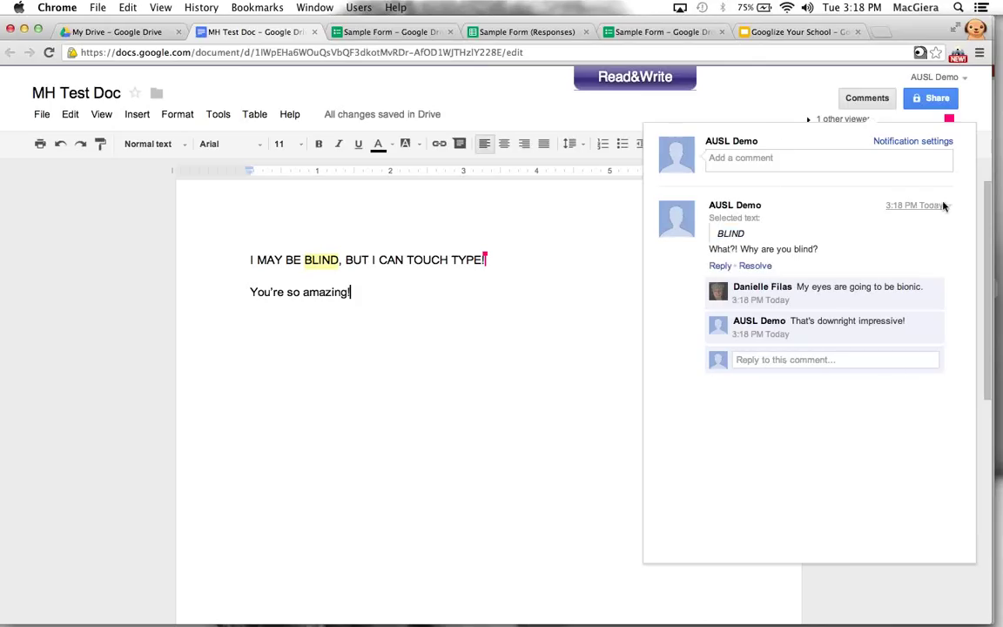
drag(717, 233, 746, 232)
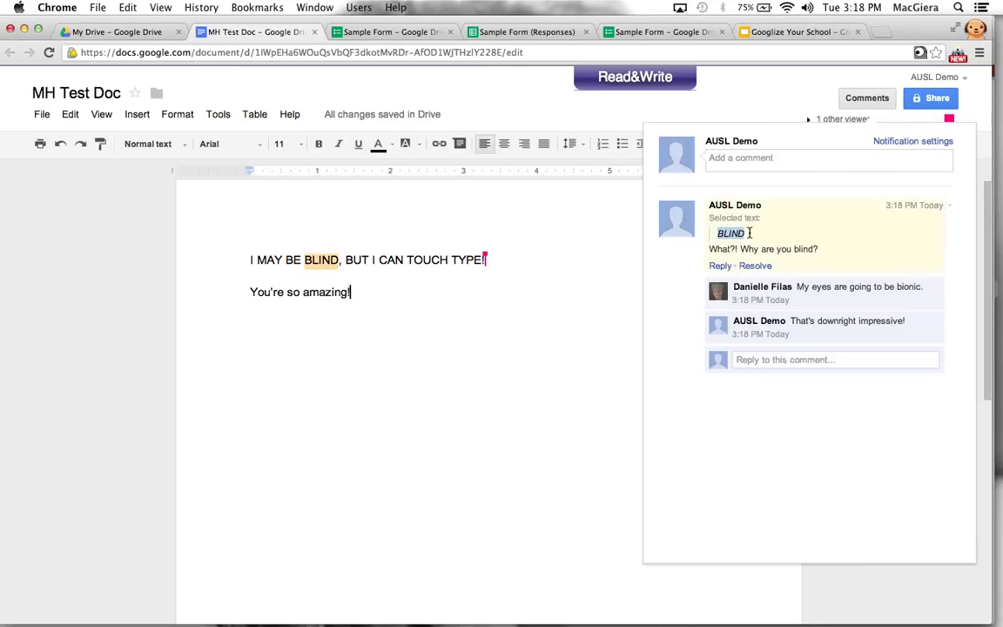
click(729, 232)
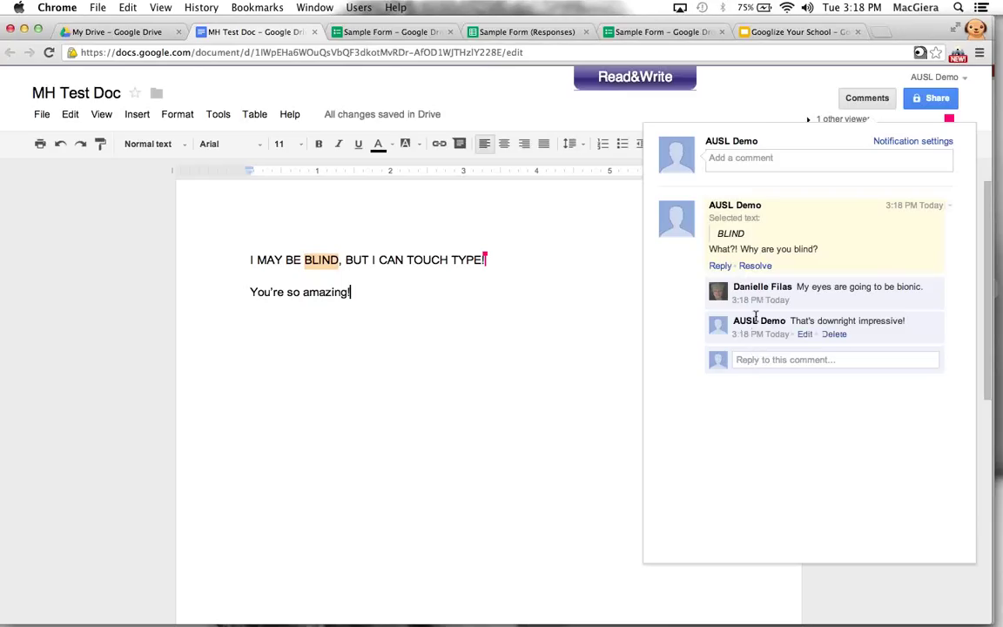
click(577, 314)
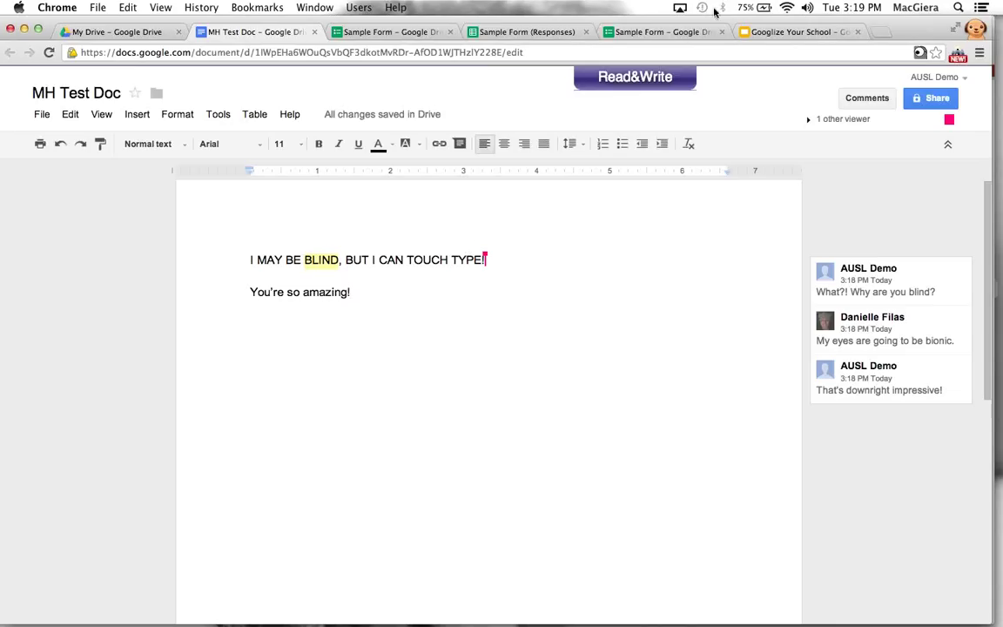
drag(666, 22, 675, 21)
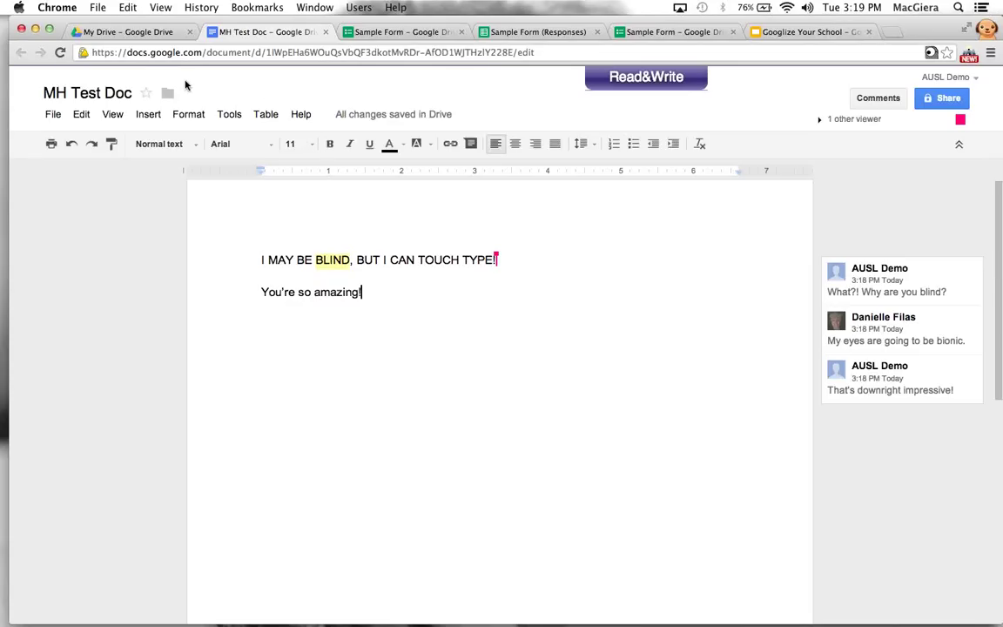
Select all of MH Test Doc's text and delete it
click(52, 117)
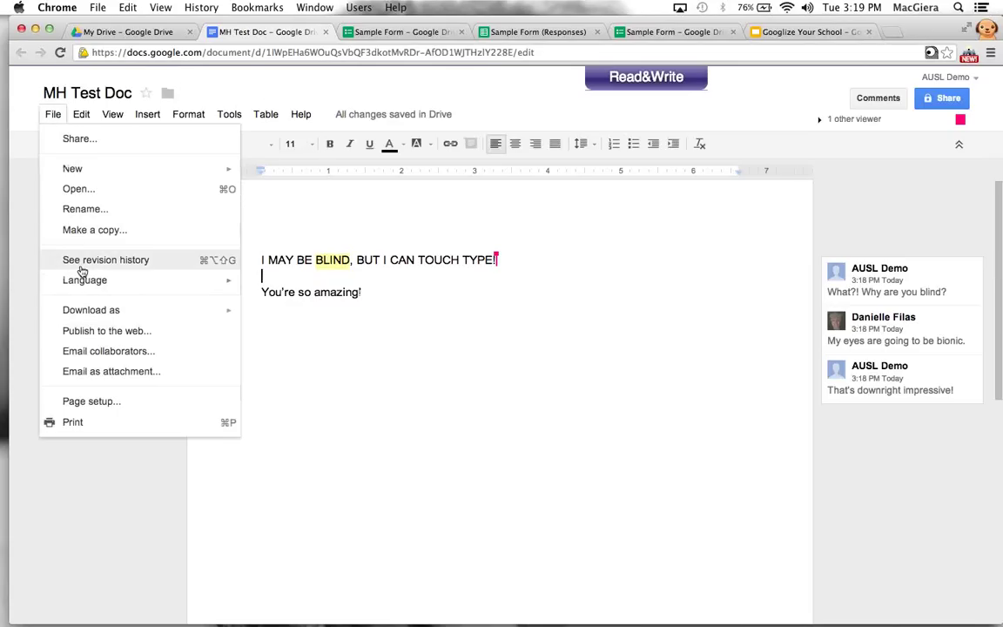
click(403, 379)
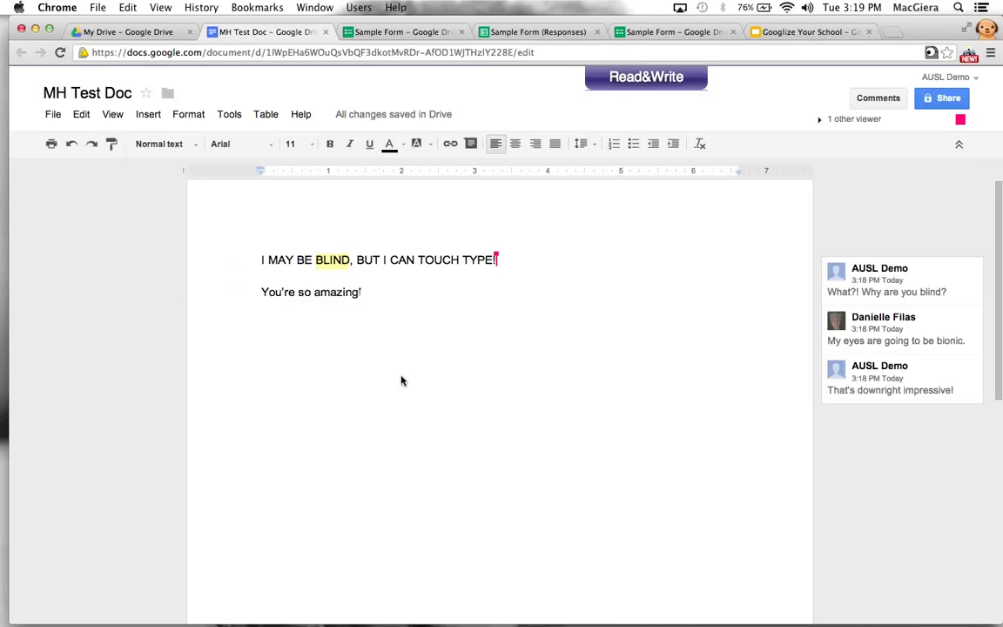
key(super+a)
key(BackSpace)
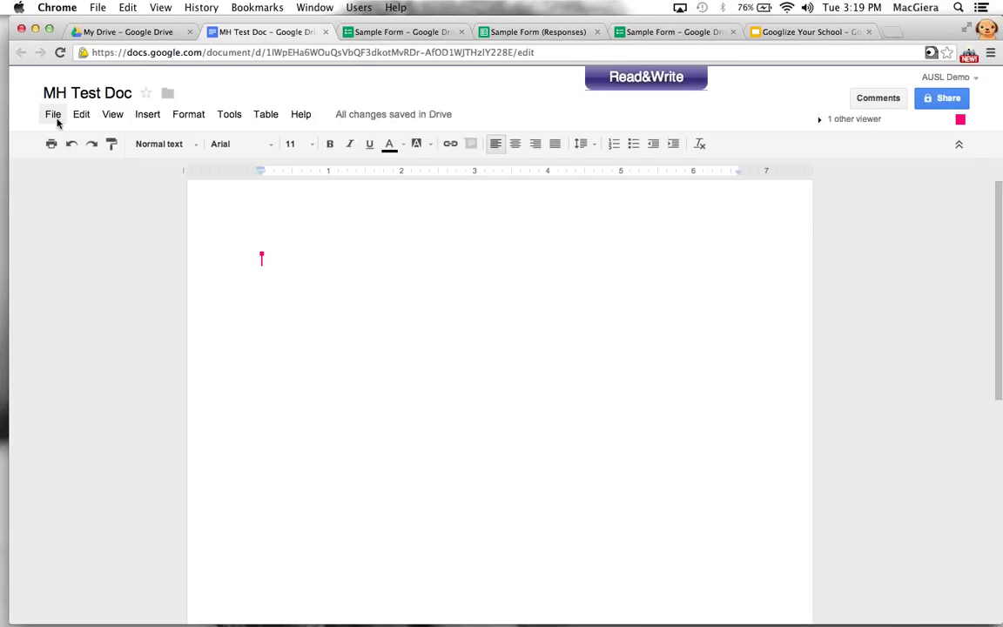
Open File > See revision history and step through the 3:18, 3:17 and 3:15 PM revisions
click(54, 117)
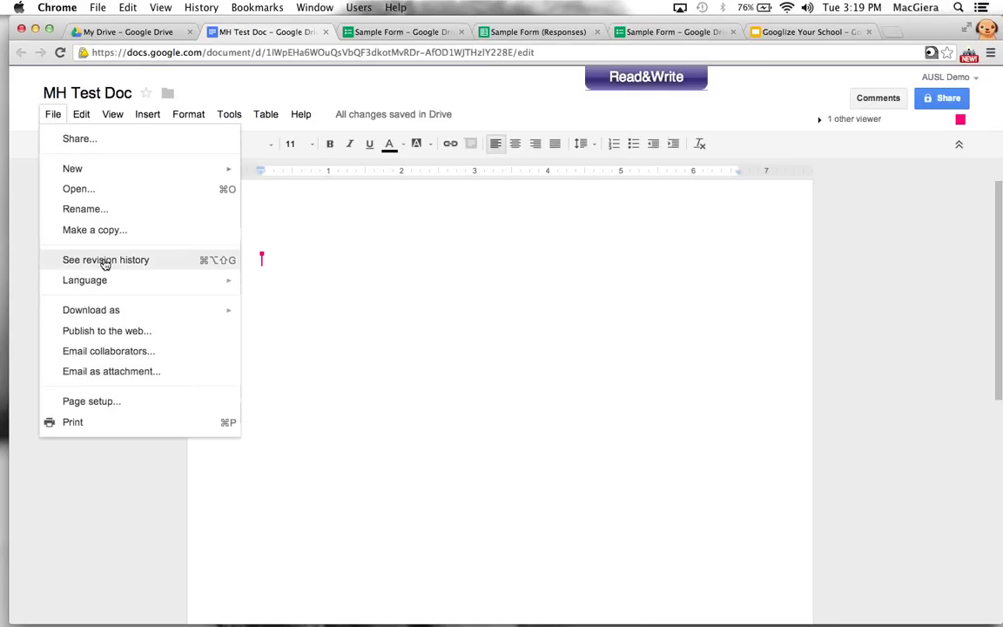
click(105, 259)
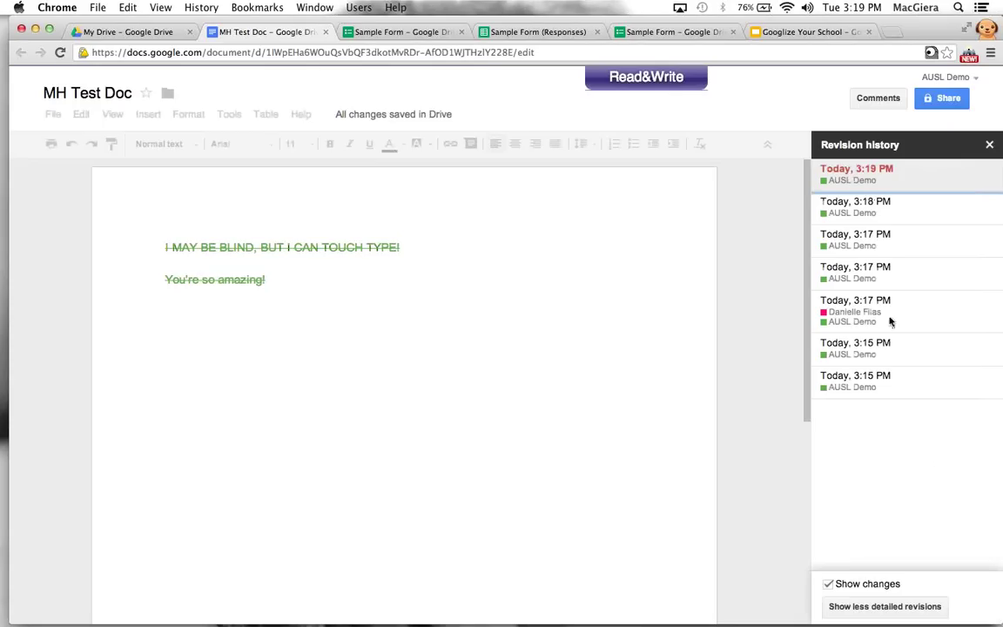
click(848, 207)
click(844, 254)
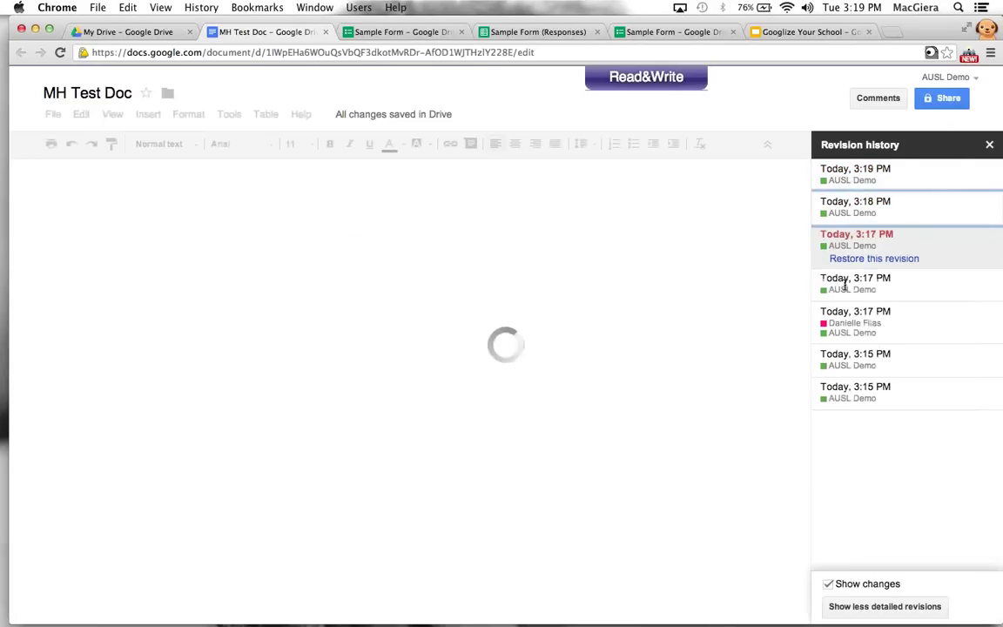
click(844, 281)
click(849, 322)
click(852, 383)
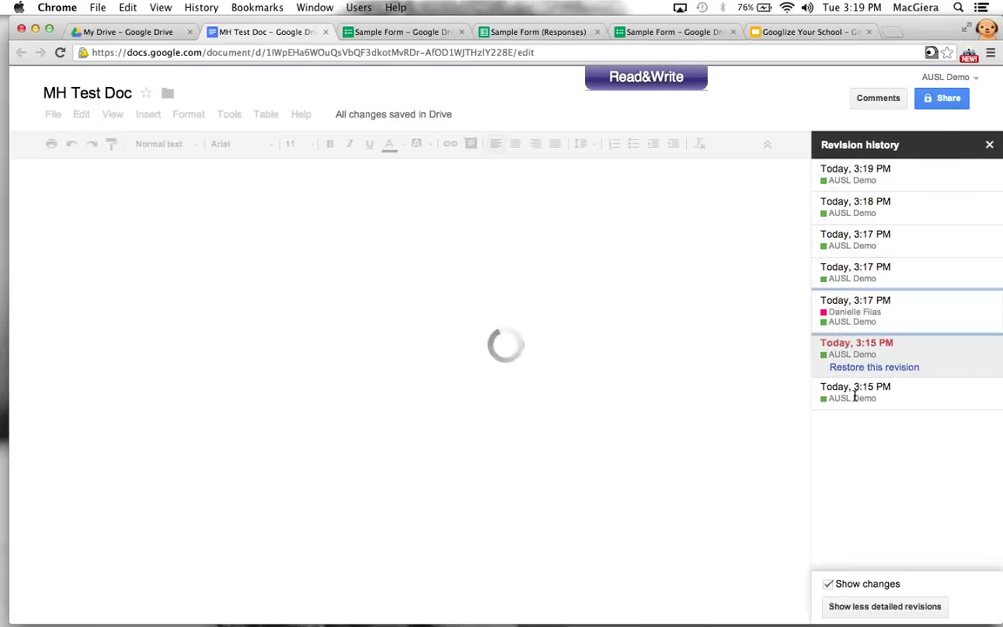
click(854, 393)
Return to the latest 3:19 PM revision, toggle revision detail, and close the history panel
click(870, 233)
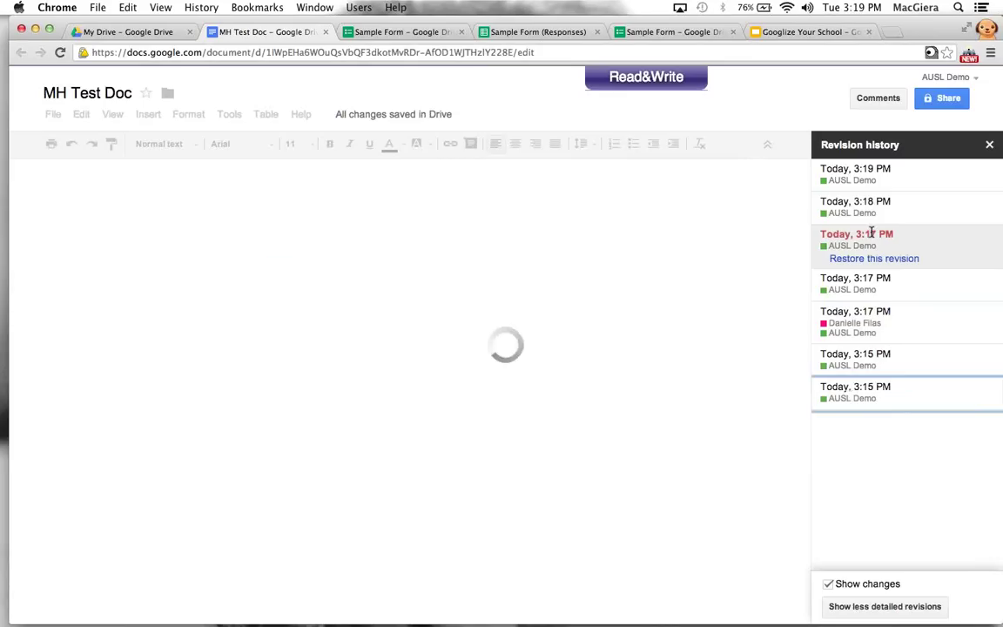
click(853, 170)
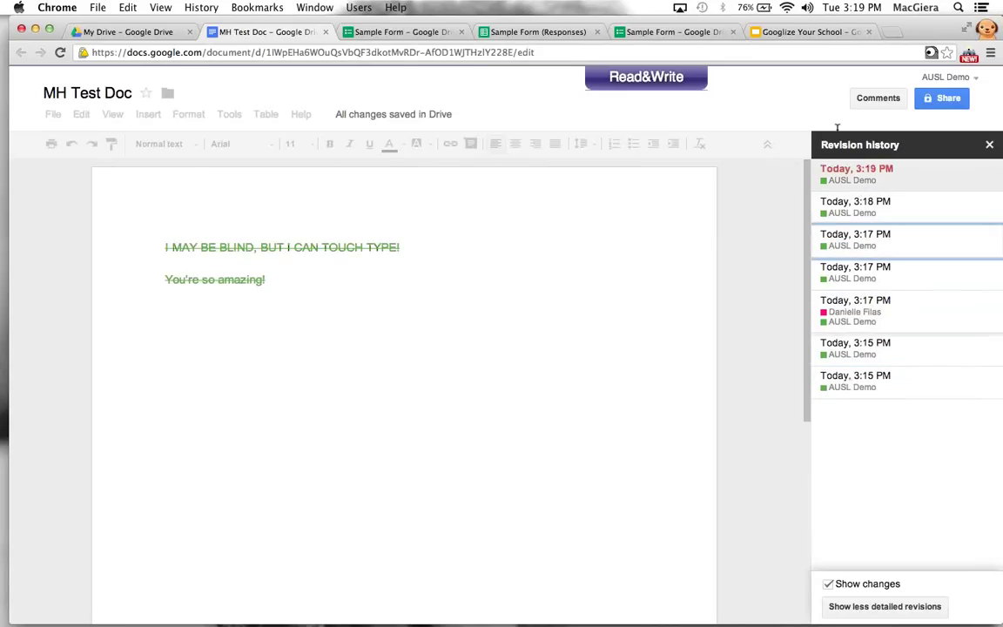
click(852, 608)
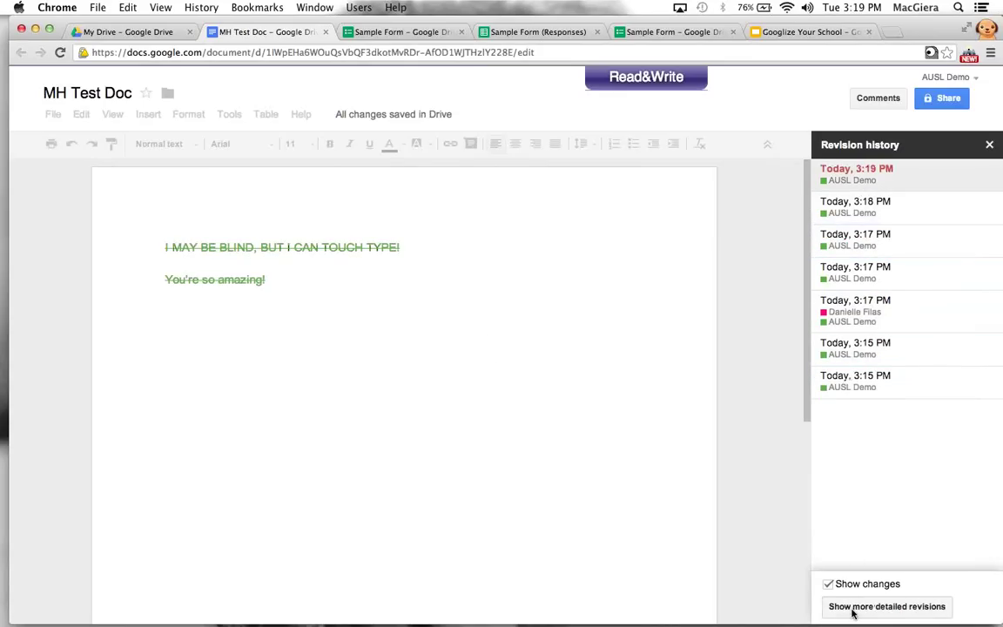
click(852, 606)
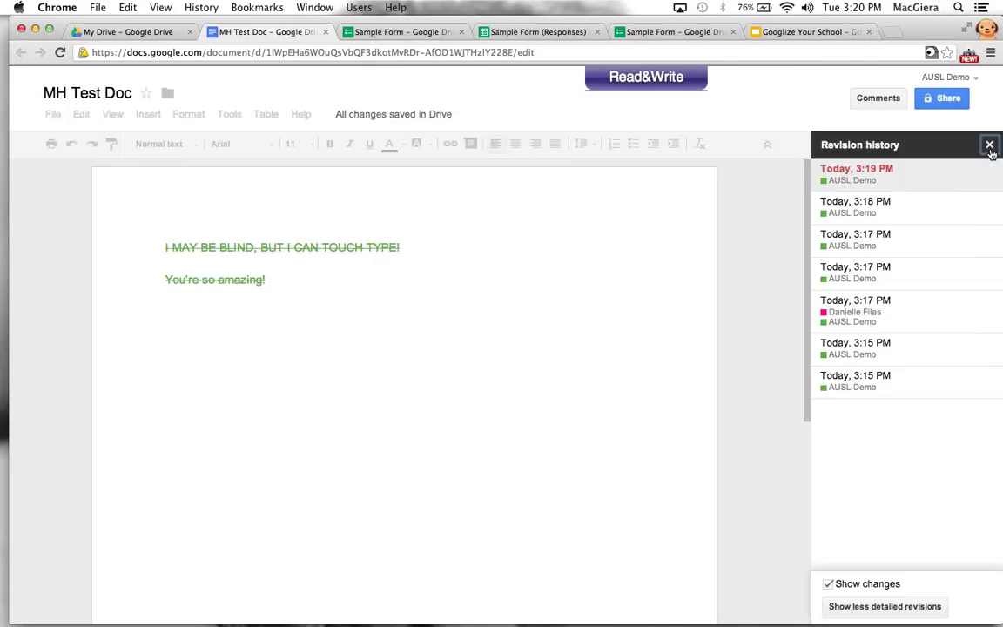
click(989, 147)
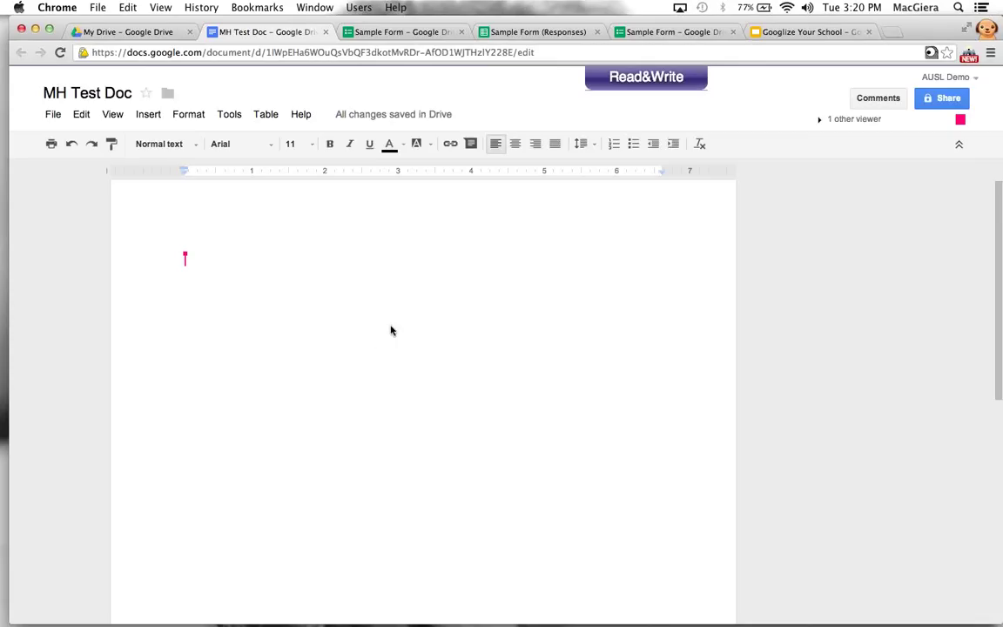
click(874, 101)
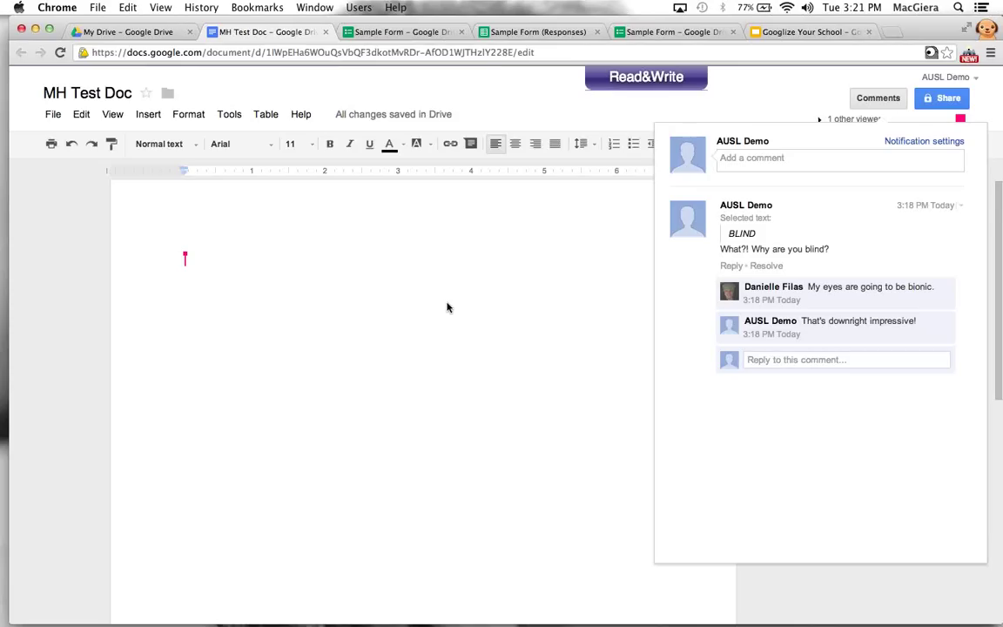
click(158, 302)
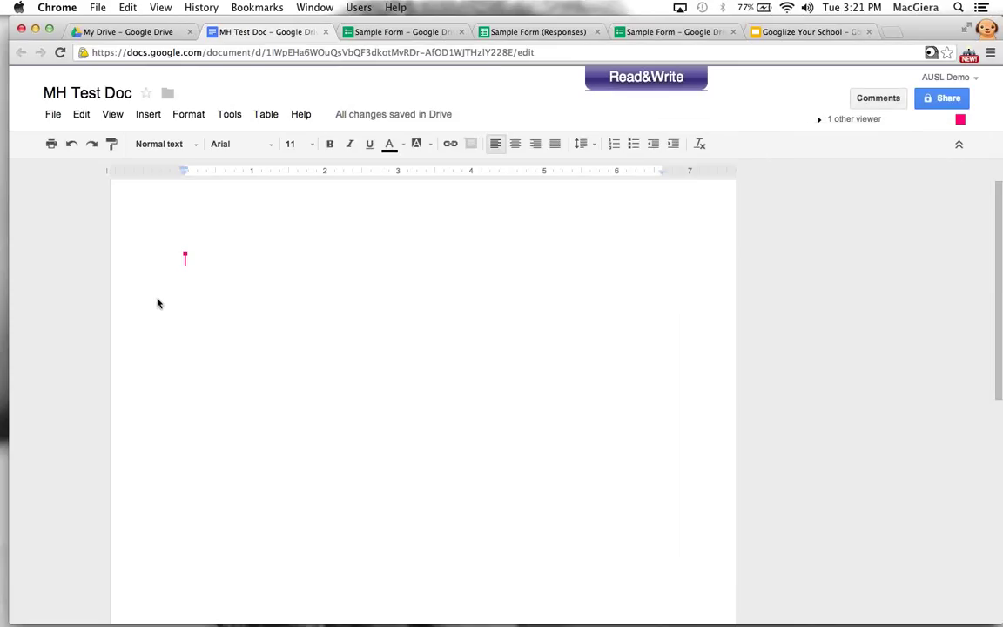
Undo the deletion to restore both lines and the three-message 'BLIND' comment thread
click(216, 313)
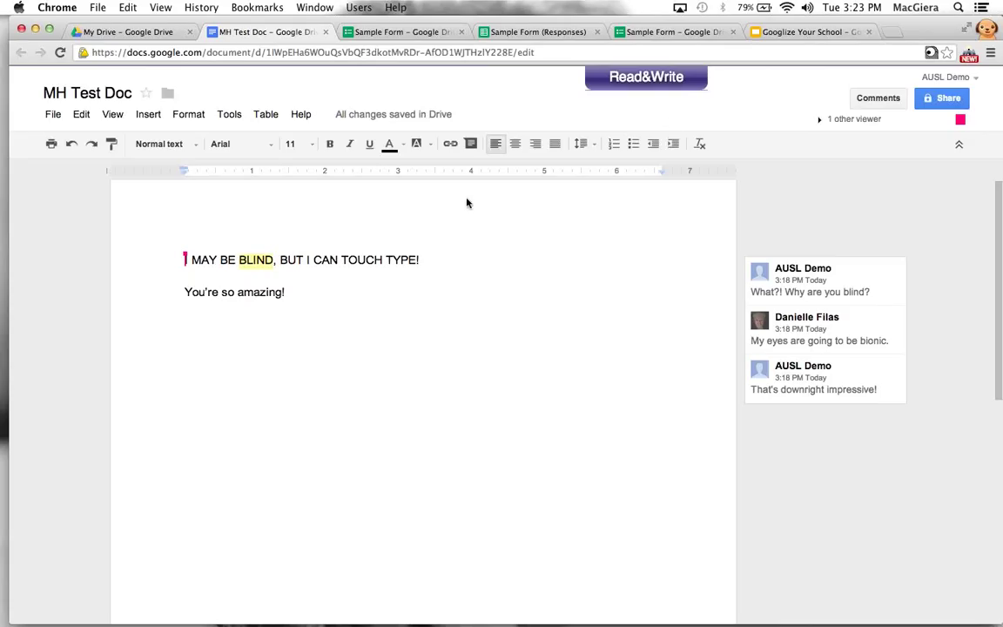
Check the comment notification settings, cancel without changes, and return to the My Drive tab
click(886, 102)
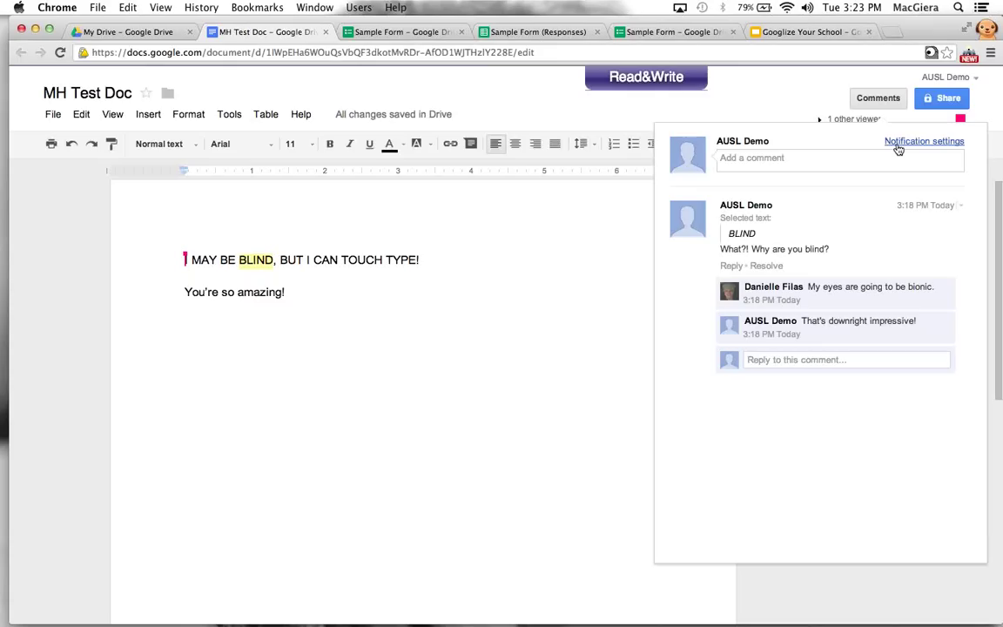
click(898, 143)
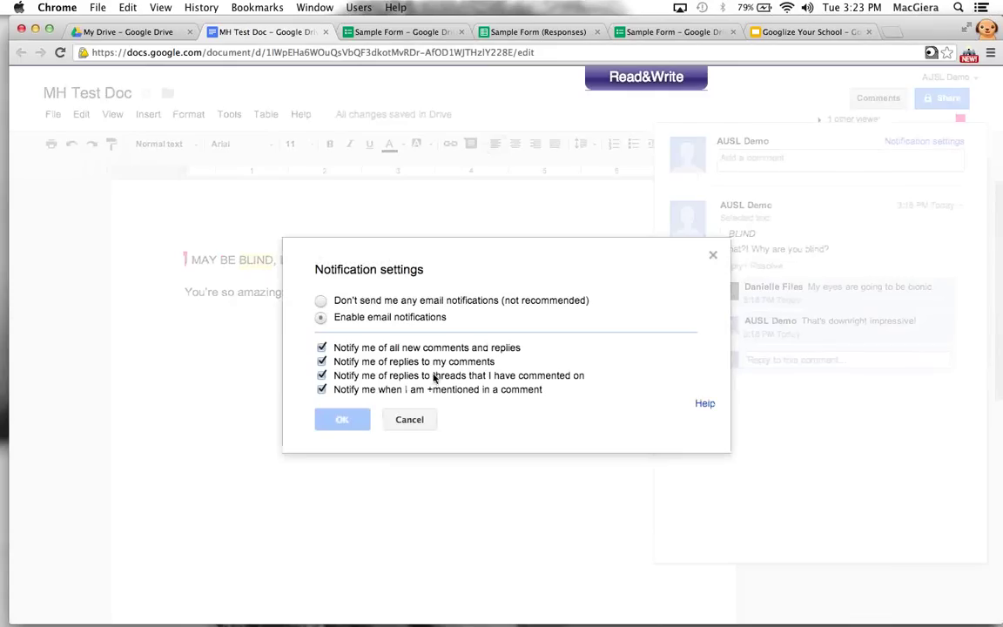
click(409, 420)
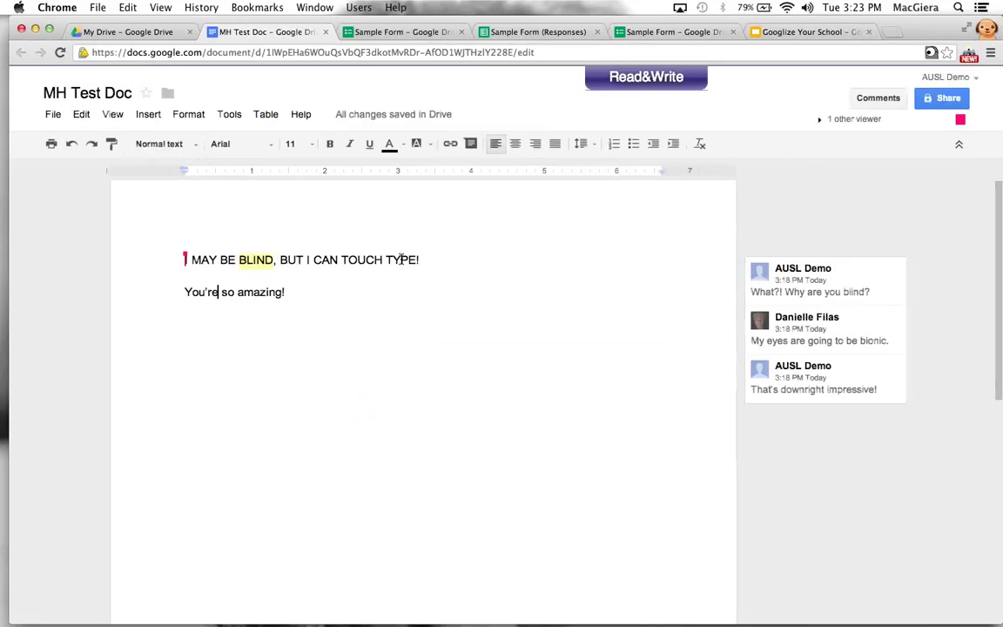
click(160, 33)
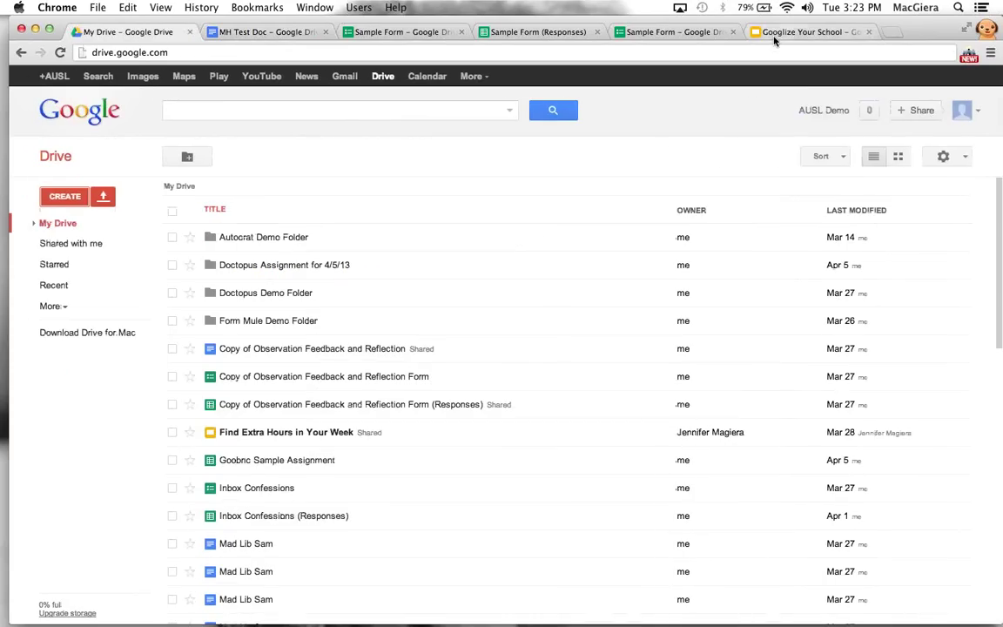
Move through the Googlize Your School and Sample Form tabs to the Sample Form (Responses) sheet
click(774, 35)
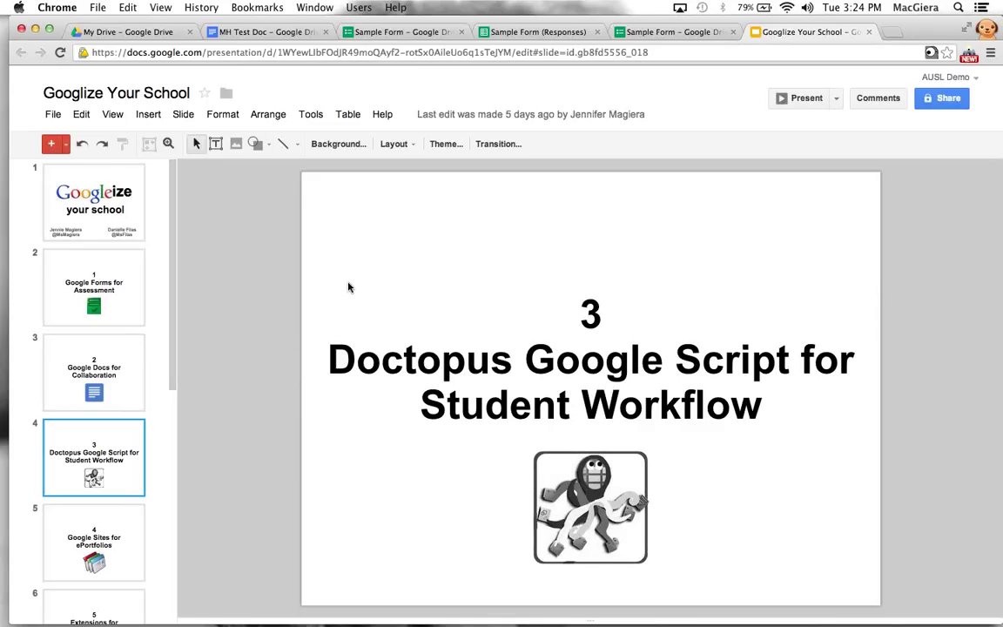
click(427, 32)
click(510, 33)
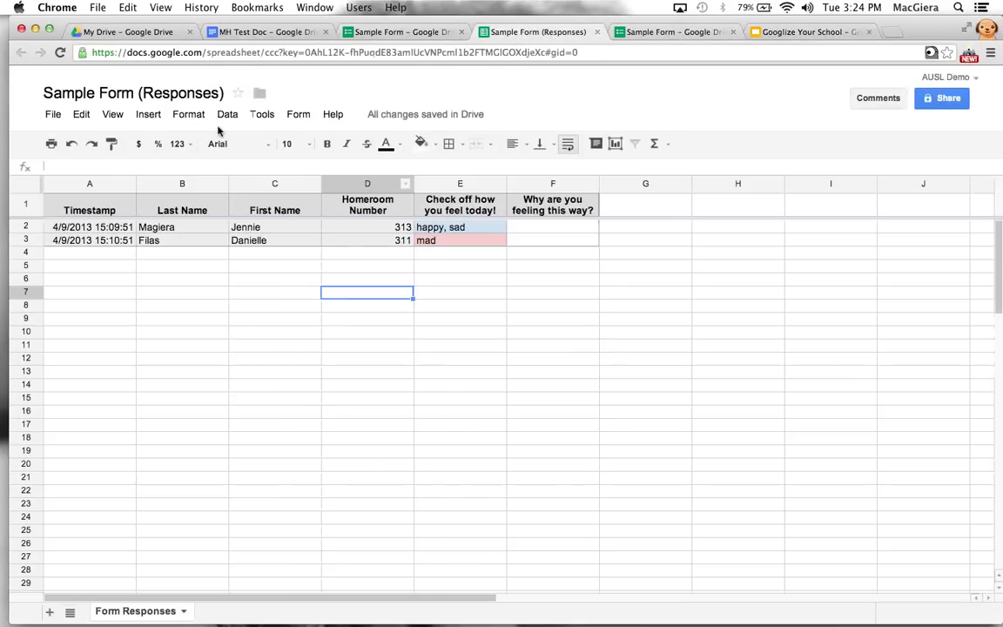
Install Doctopus V4.1.1 from the Script Gallery into the responses spreadsheet, then close the gallery
click(148, 114)
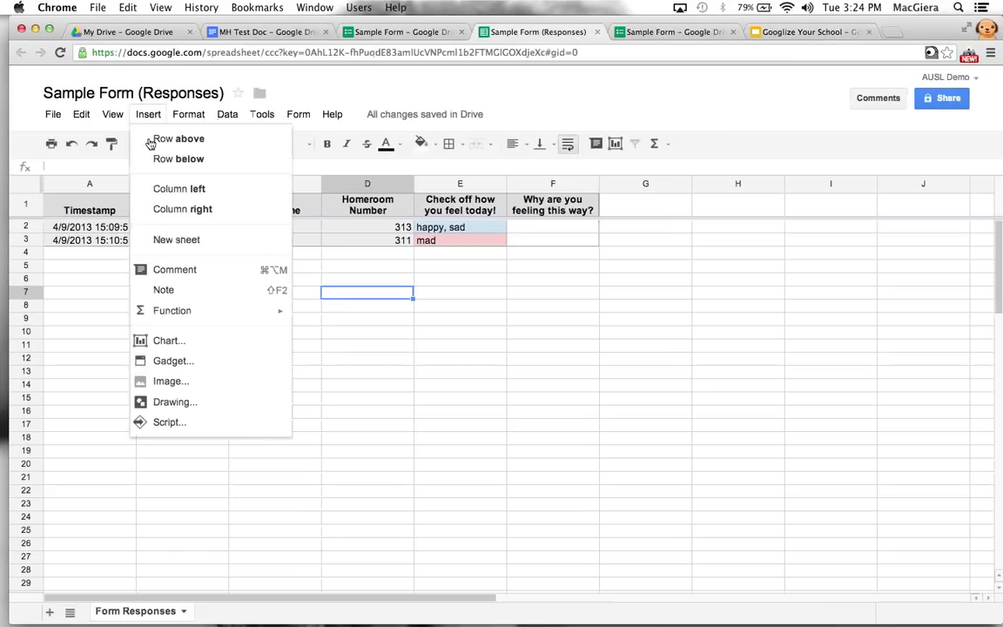
click(184, 424)
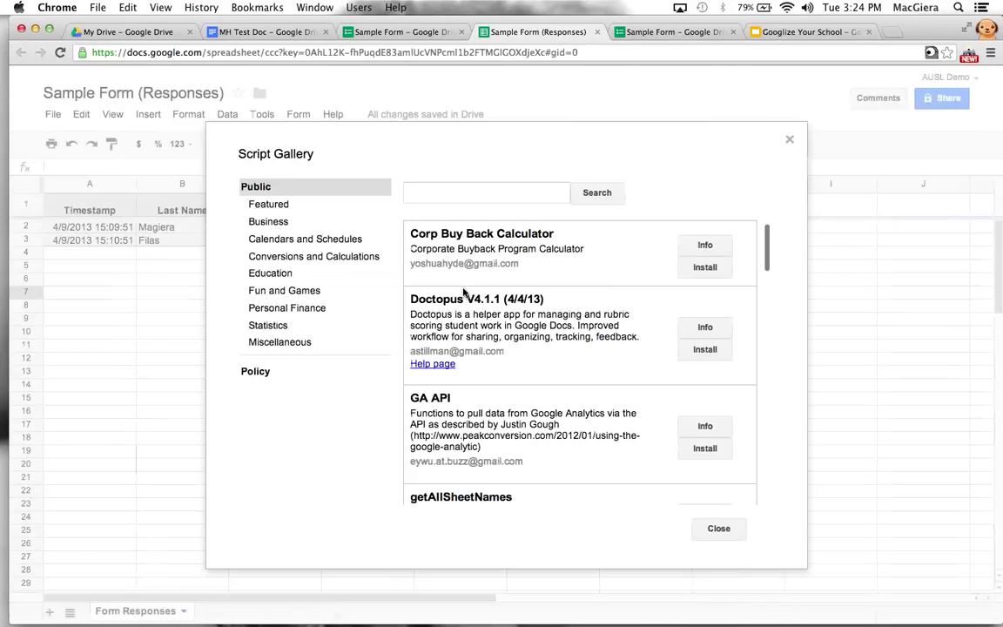
scroll(464, 293, down, 5)
scroll(464, 293, down, 8)
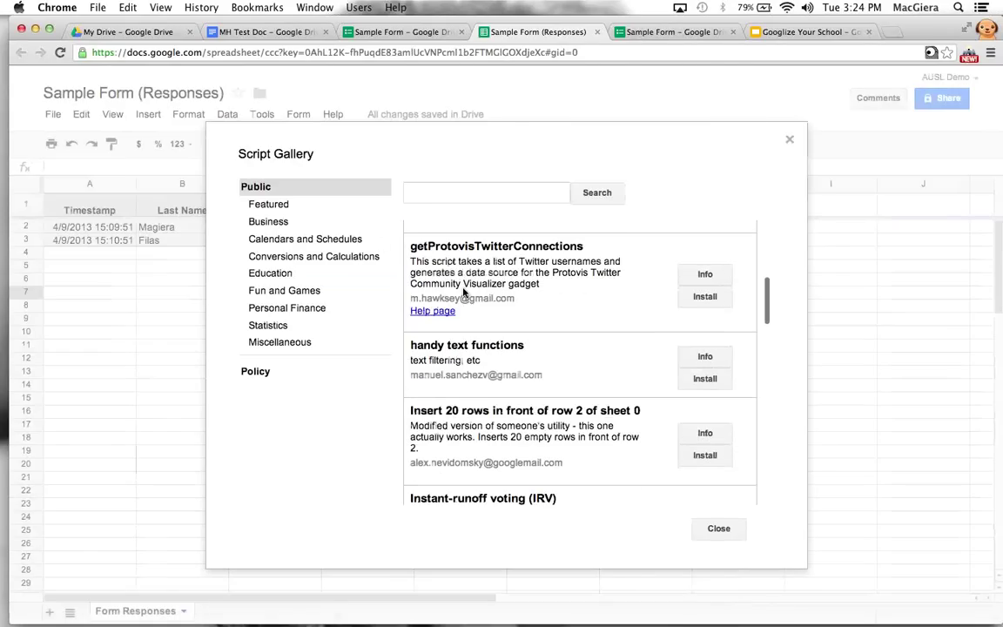
scroll(464, 293, down, 10)
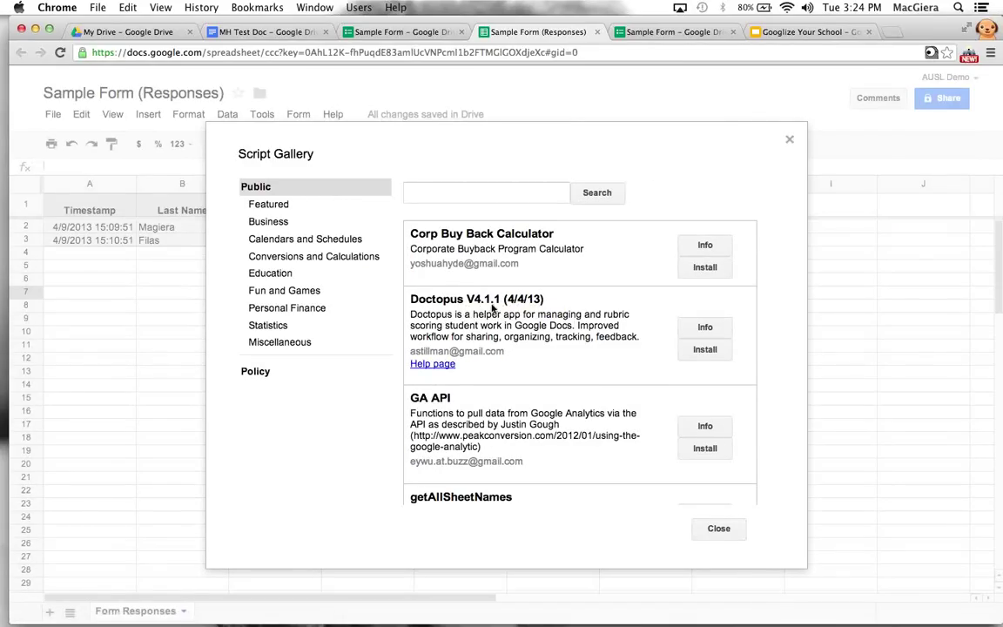
drag(411, 315, 487, 333)
click(433, 299)
click(704, 349)
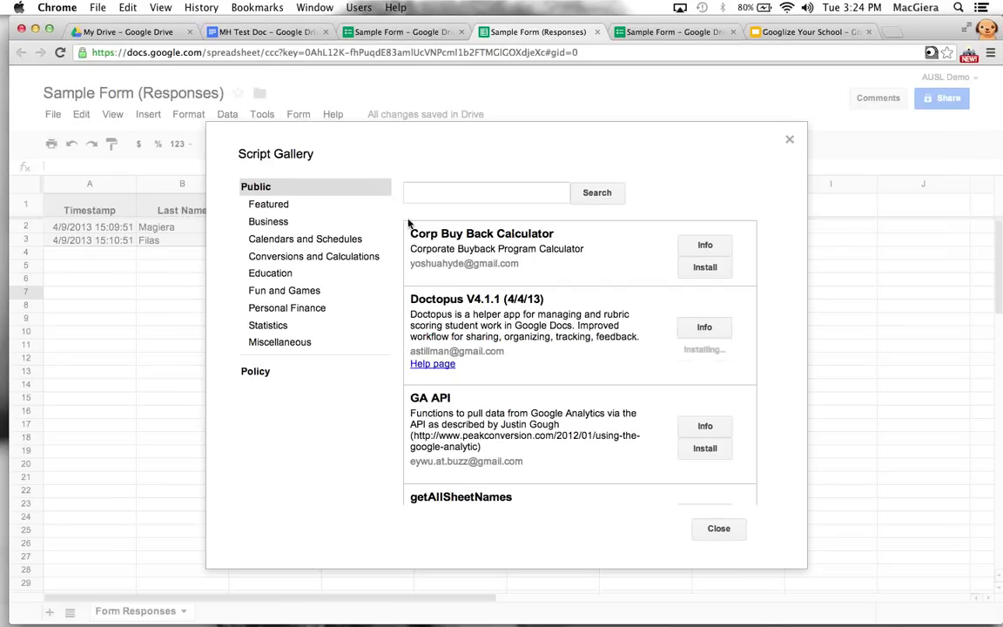
click(719, 528)
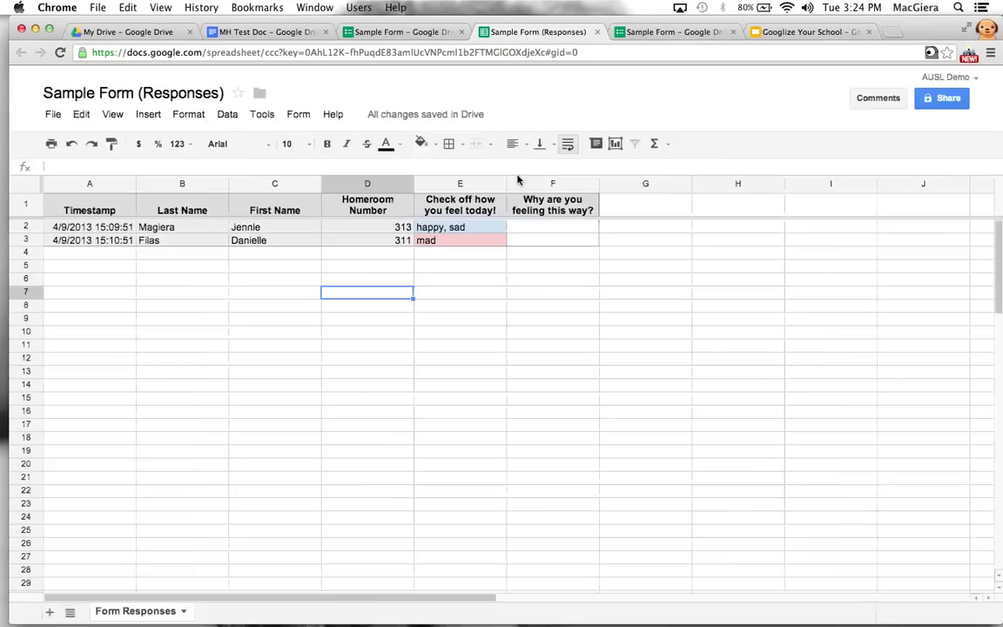
Replace the document text with the bold title 'Roll of Thunder Hear My Cry Discussion Guide'
click(267, 32)
key(super+a)
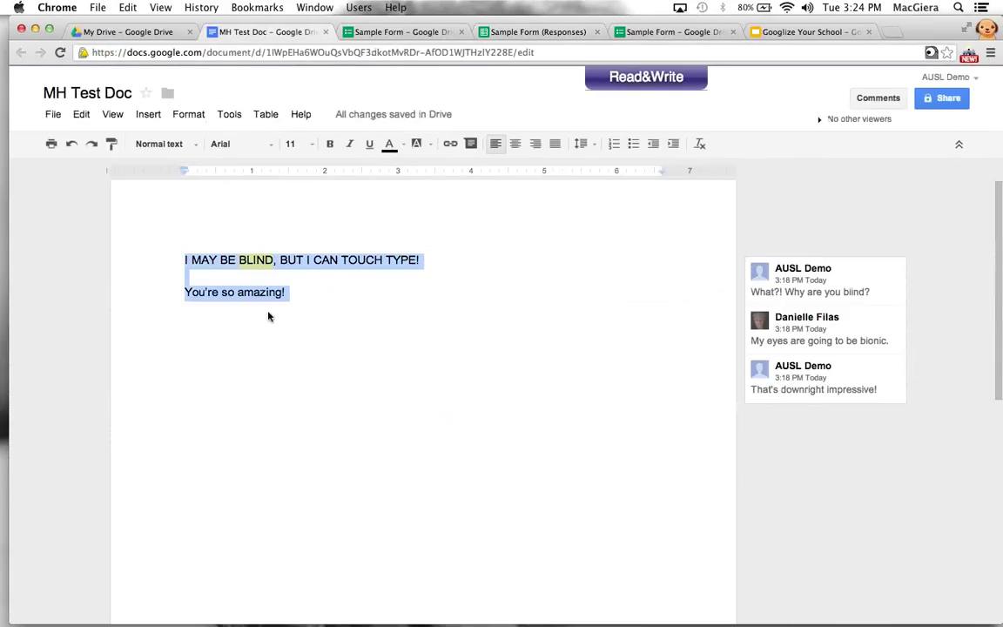
key(super+b)
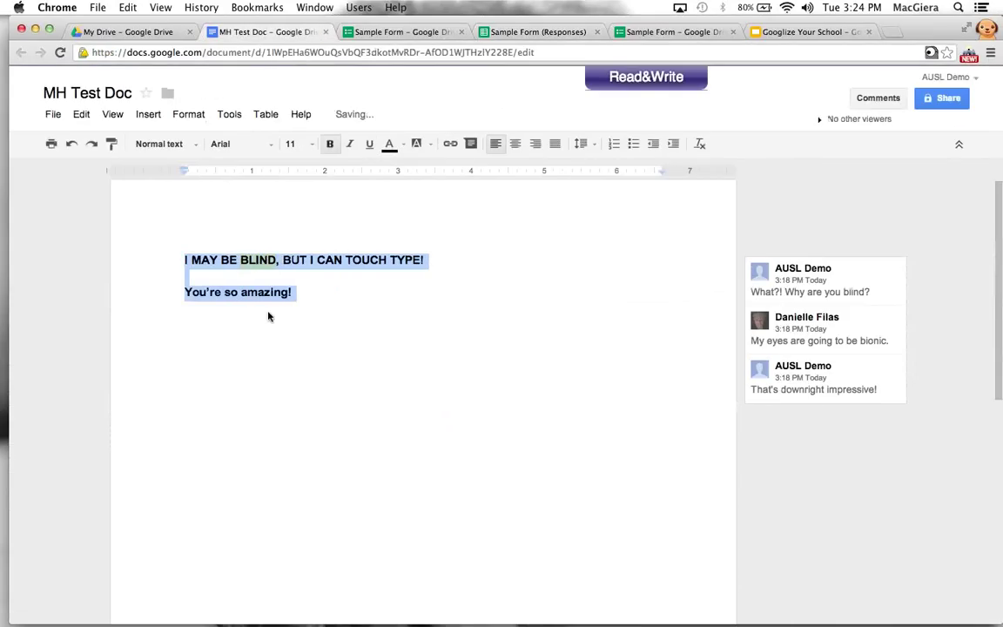
text(Roll of Thunder)
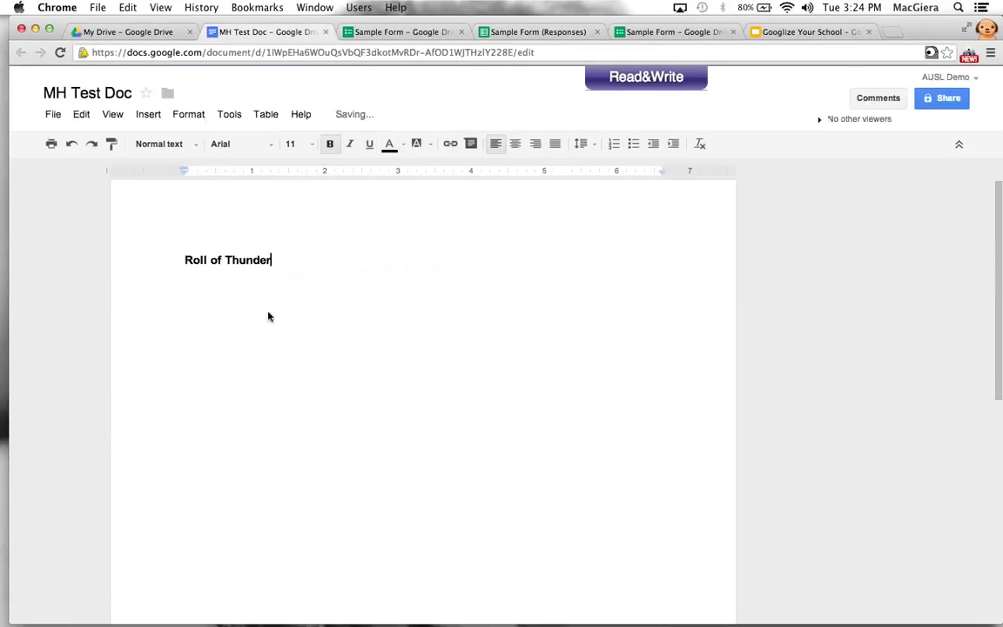
text( Hear My Cry Di)
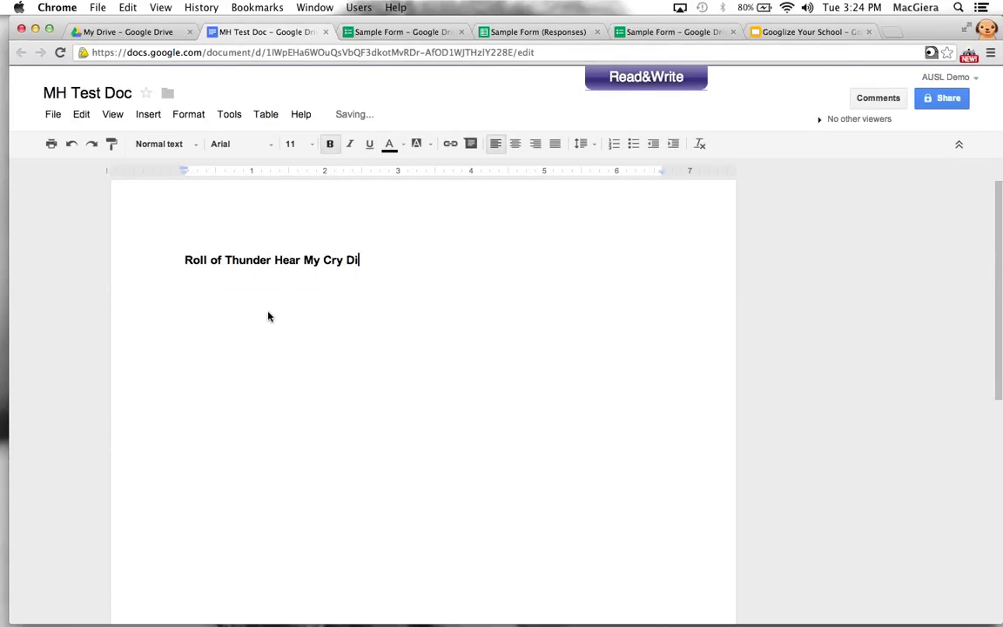
text(scussion Guide.)
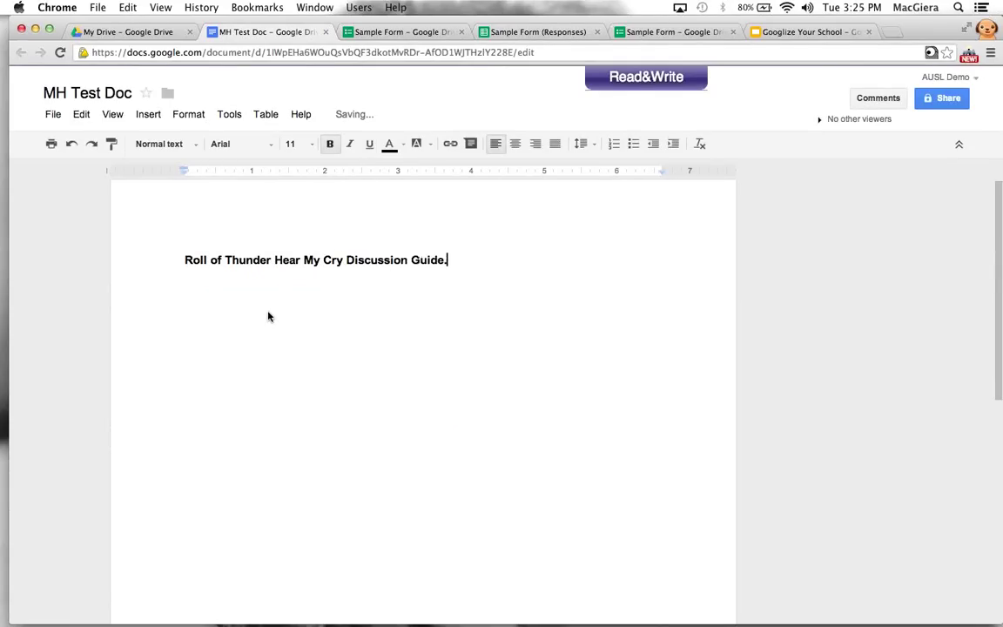
key(BackSpace)
key(Return)
Insert a 2x8 table and fill its first row with 'Question 1' and 'Answer'
click(265, 114)
mouse_move(361, 141)
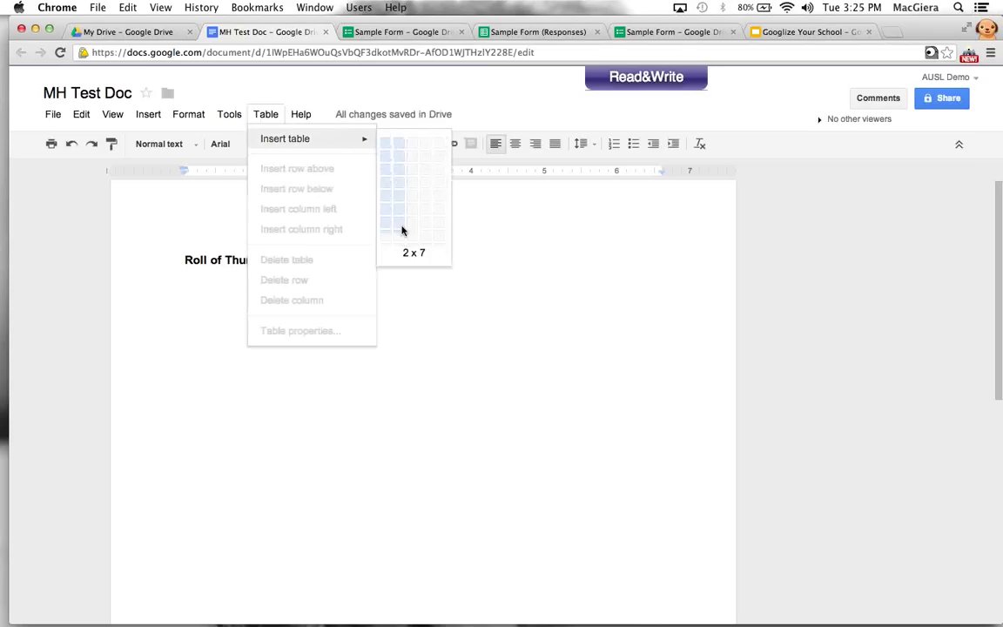
click(398, 241)
text(Quesiton)
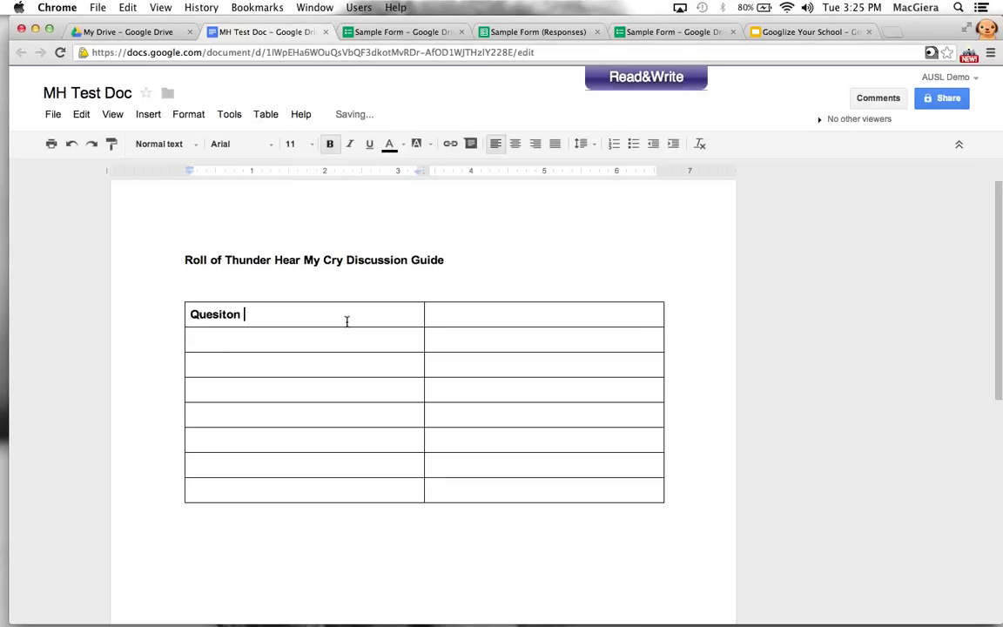
key(BackSpace)
key(BackSpace)
key(BackSpace)
key(BackSpace)
text(tion 1)
key(Tab)
text(Answer)
key(Tab)
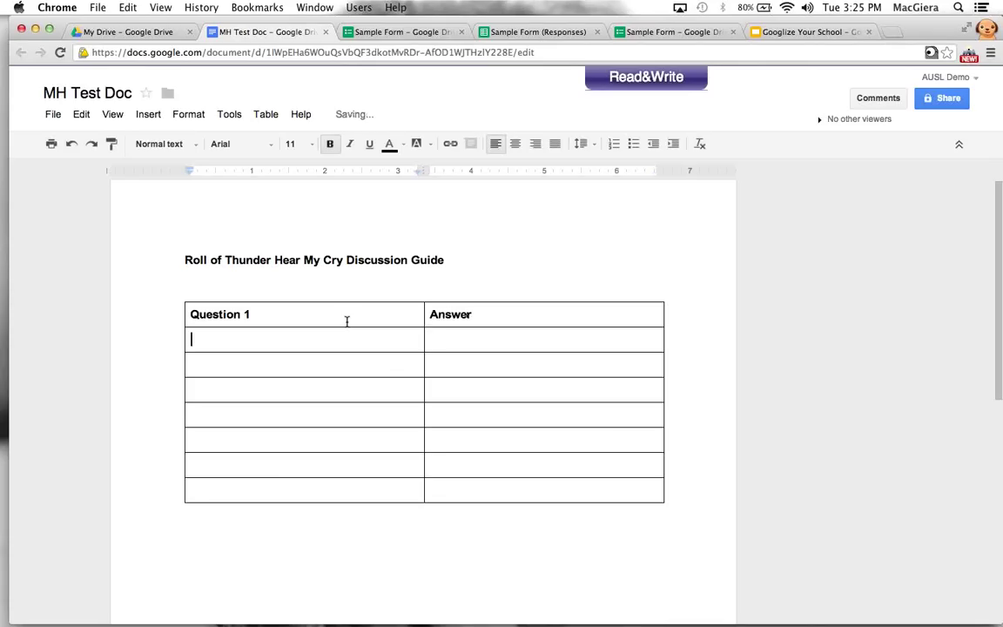
Fill the table's second row with 'Question 2' and 'Answer'
text(Question)
key(BackSpace)
key(BackSpace)
key(BackSpace)
key(BackSpace)
key(BackSpace)
key(BackSpace)
key(BackSpace)
text(ststin on 2)
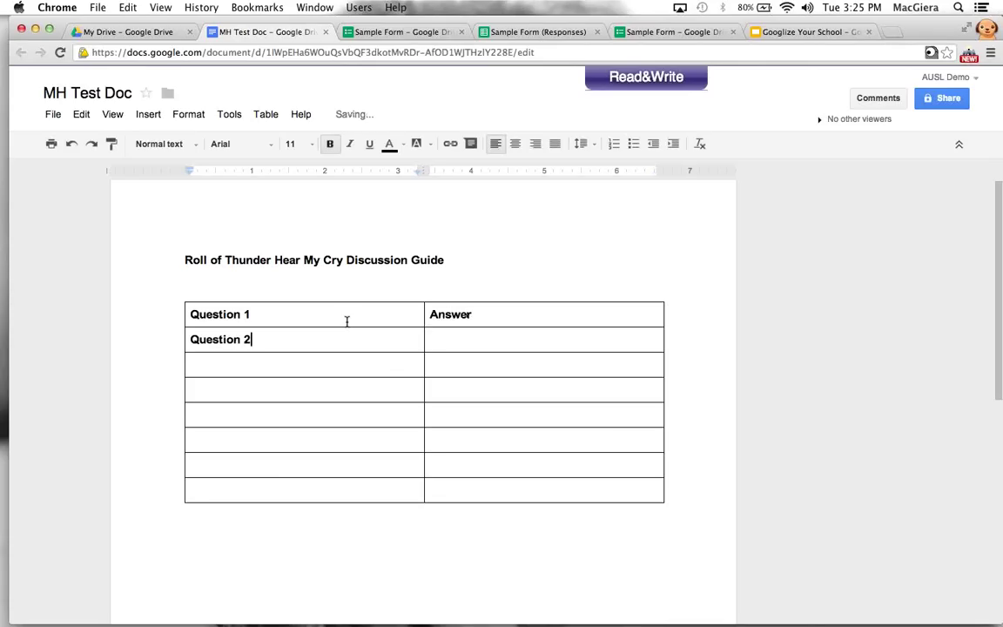
key(Tab)
text(Answer)
Add blank lines under Question 1 and Question 2 and remove the empty line above the table
click(349, 315)
key(Return)
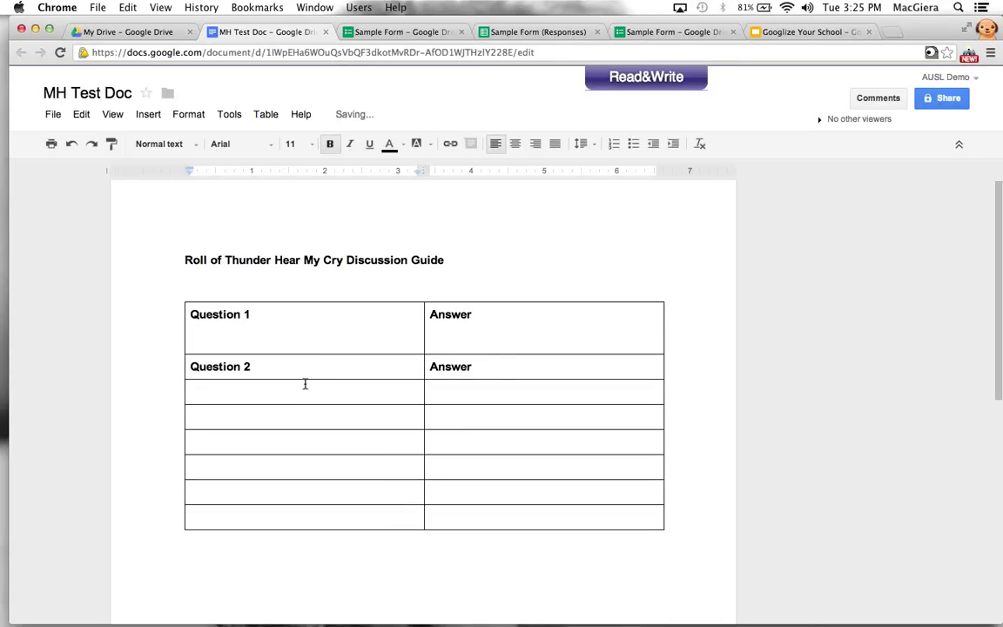
click(304, 365)
key(Return)
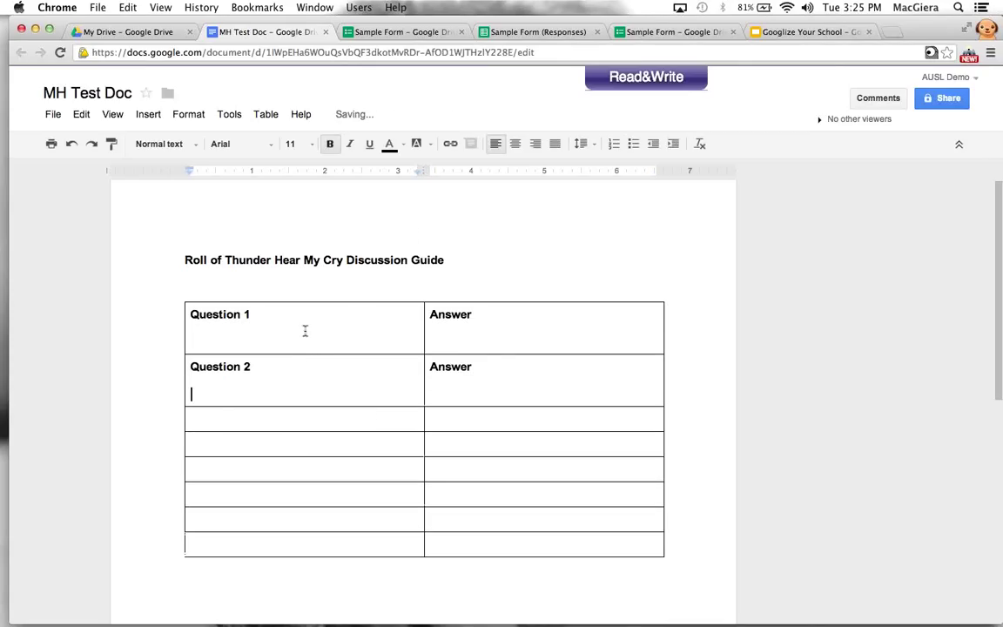
click(495, 370)
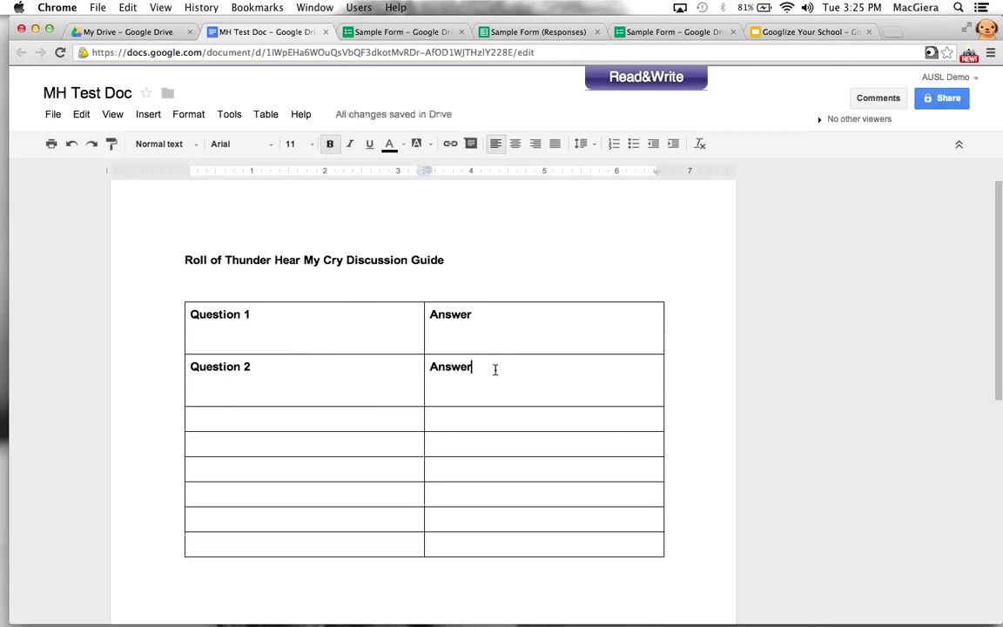
click(345, 292)
key(BackSpace)
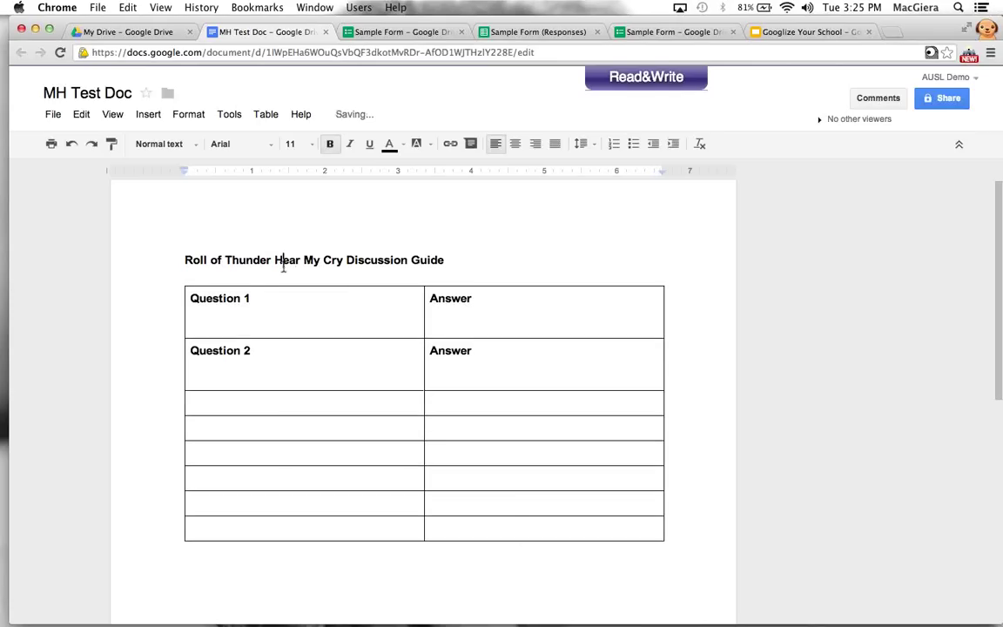
triple_click(287, 224)
click(345, 186)
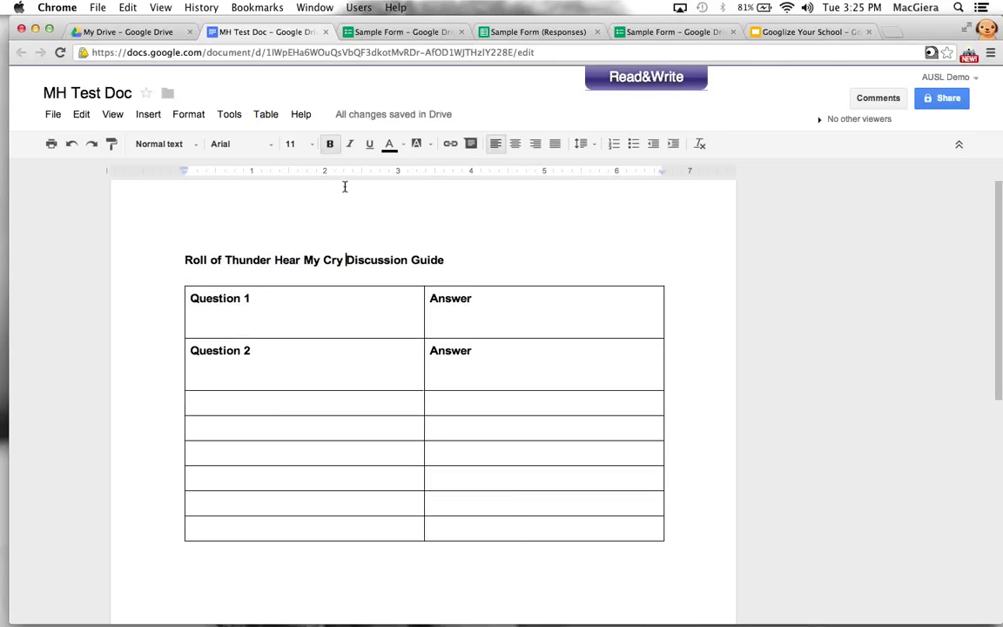
click(942, 98)
click(448, 483)
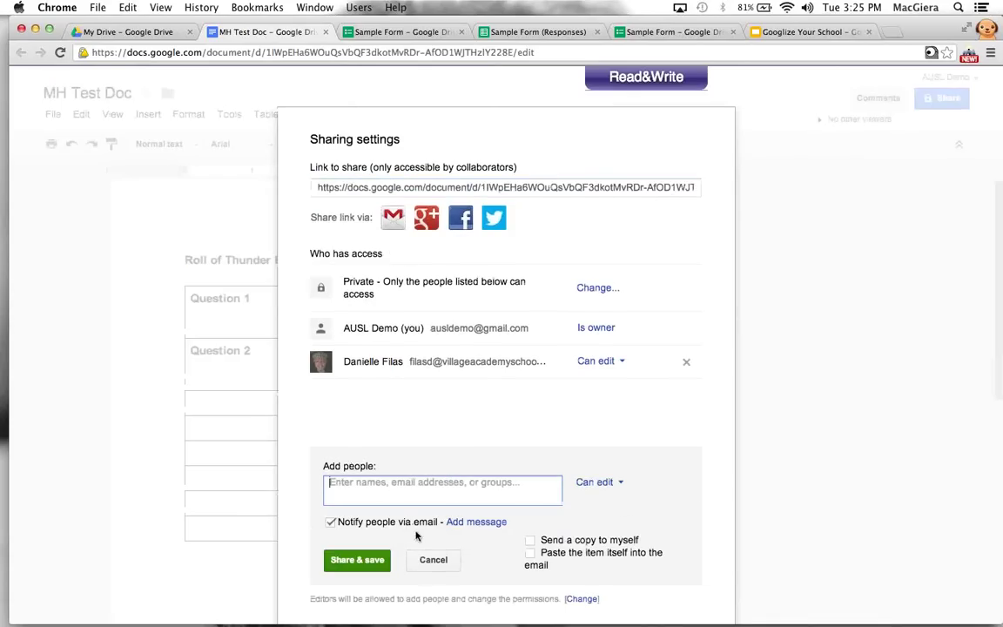
click(416, 560)
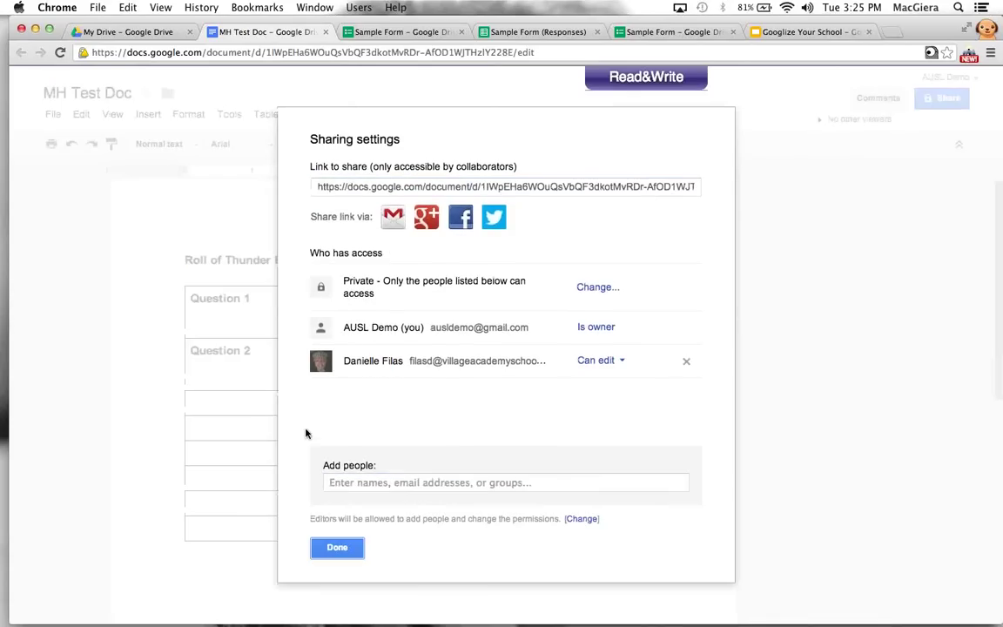
click(344, 546)
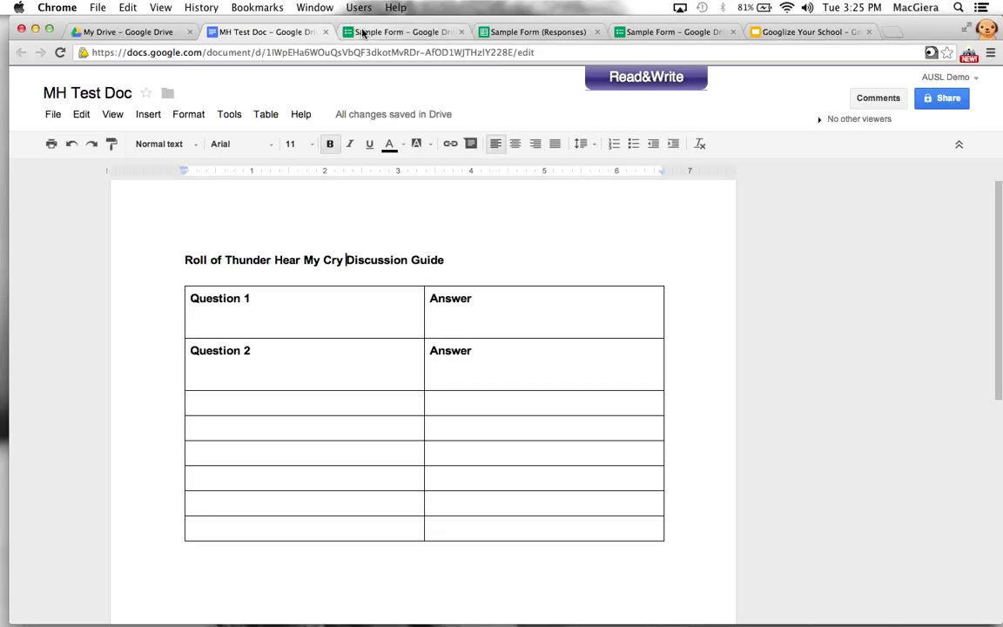
click(399, 31)
Open the Demo Roster spreadsheet from My Drive's Doctopus Demo Folder > Demo Folder
click(532, 32)
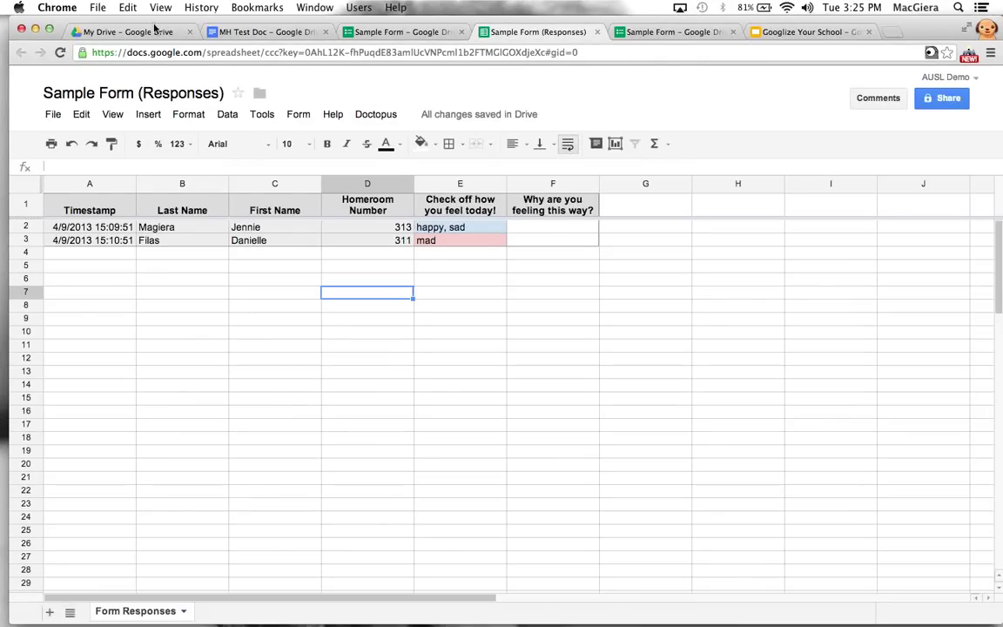
click(153, 33)
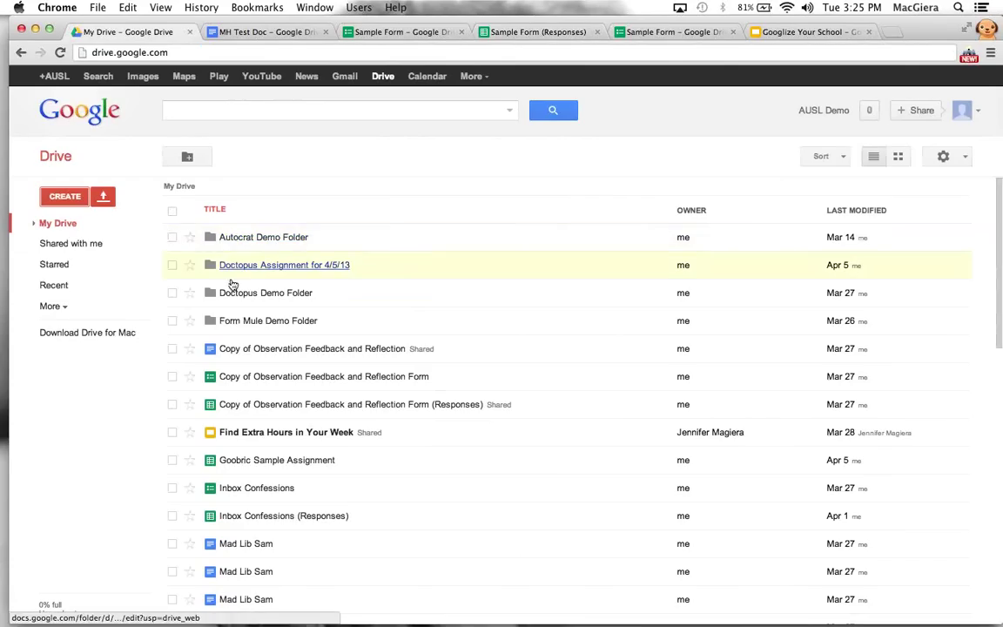
click(243, 294)
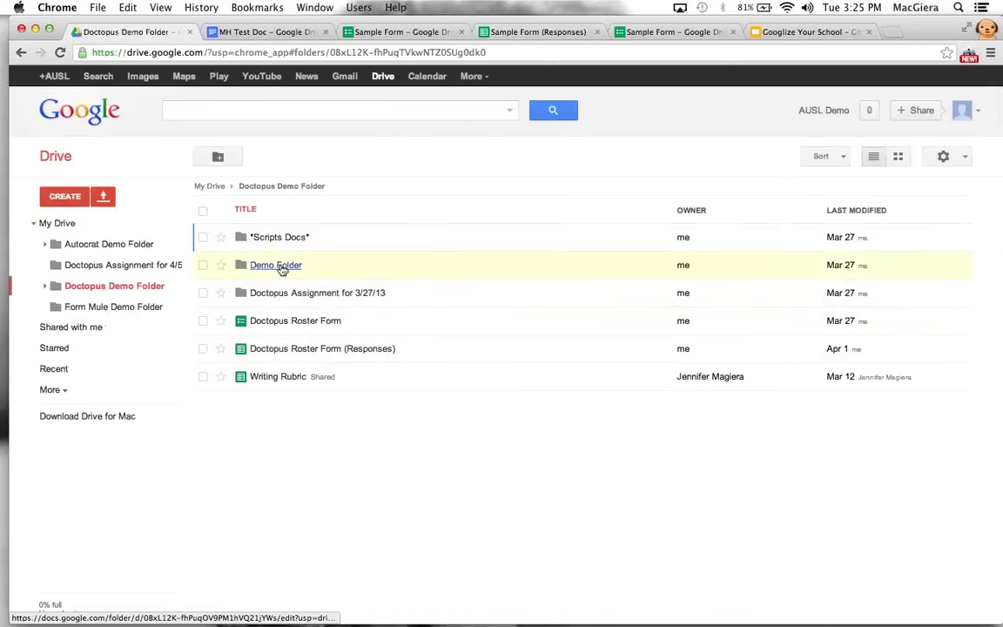
click(281, 265)
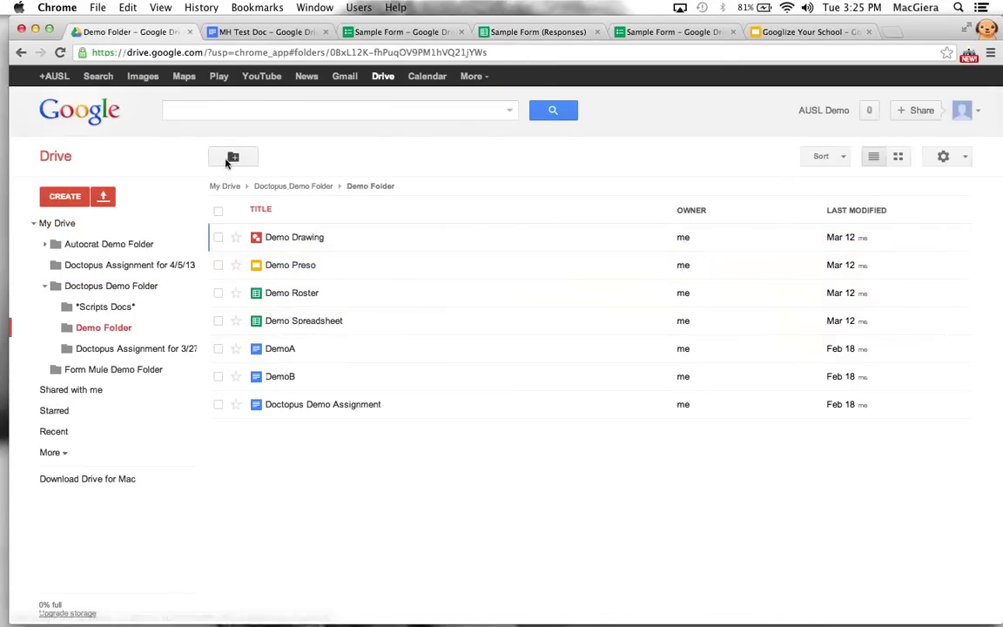
click(291, 287)
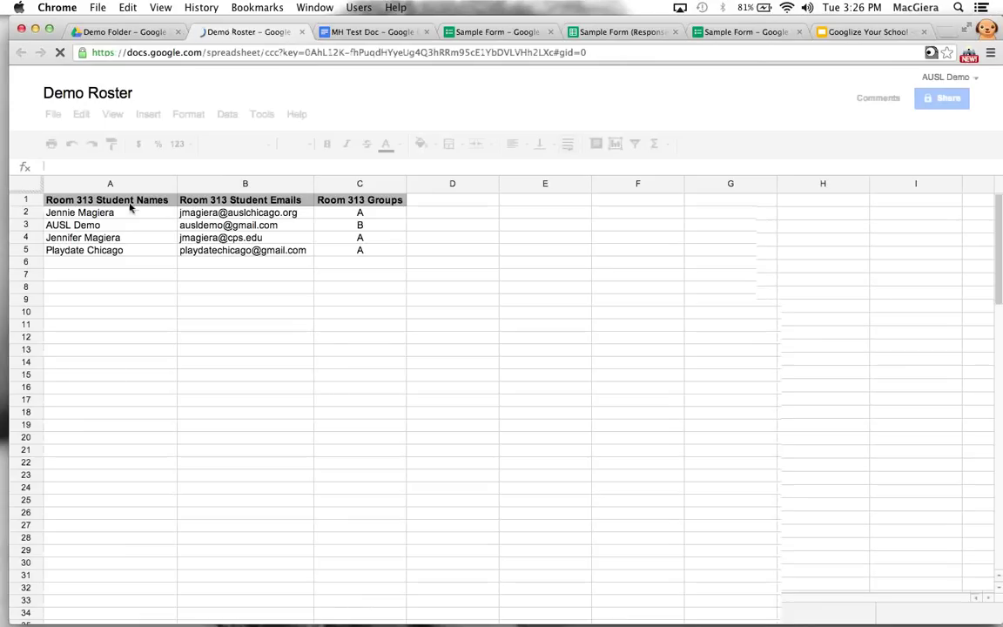
Point out the name, email and group columns, then enter 'blue birds' in C2
drag(113, 214, 128, 470)
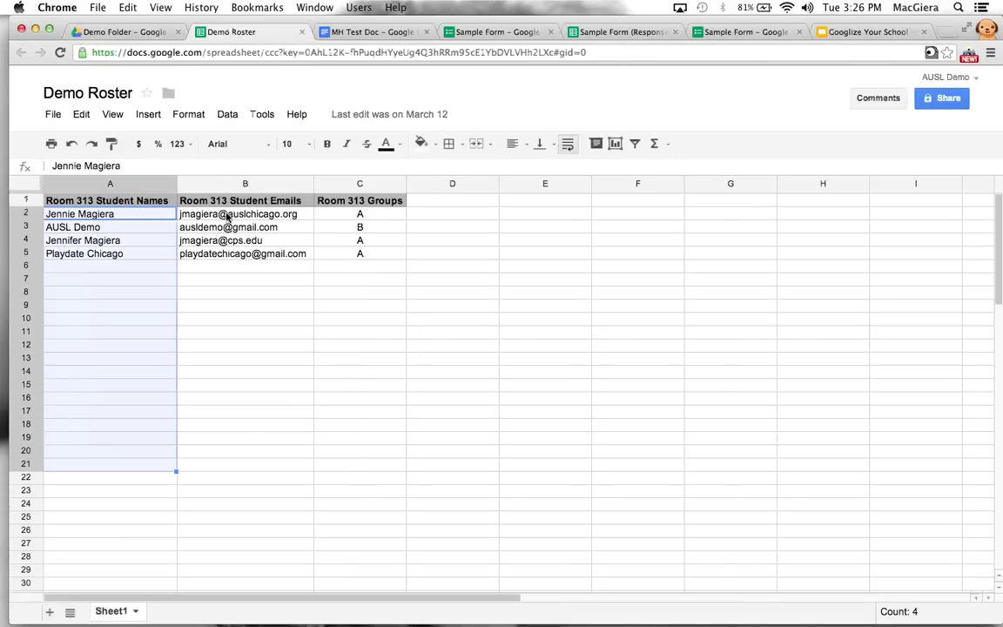
drag(228, 214, 247, 430)
drag(366, 213, 369, 561)
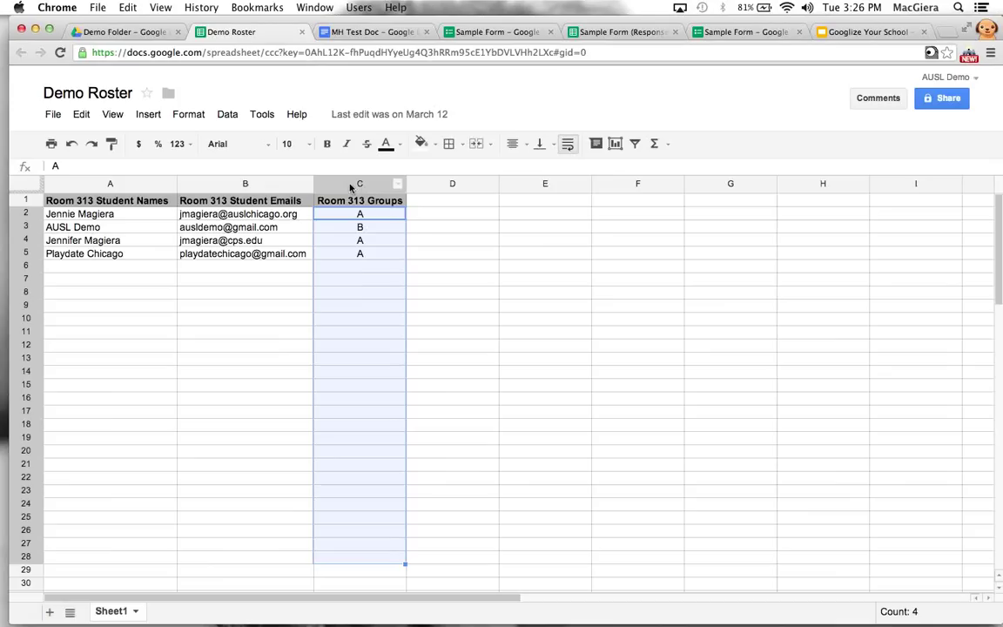
click(360, 214)
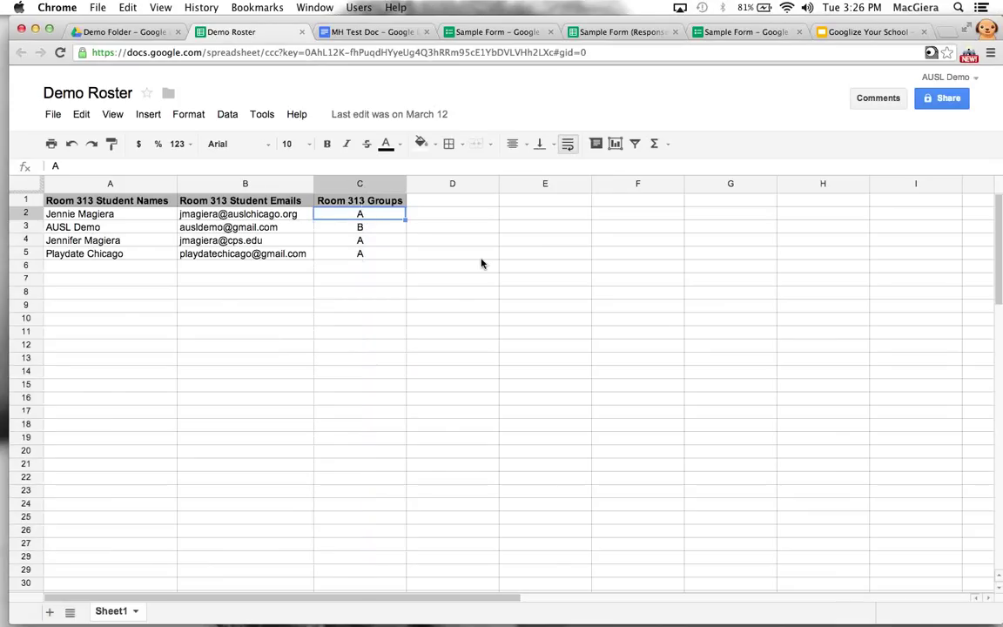
text(blue birds)
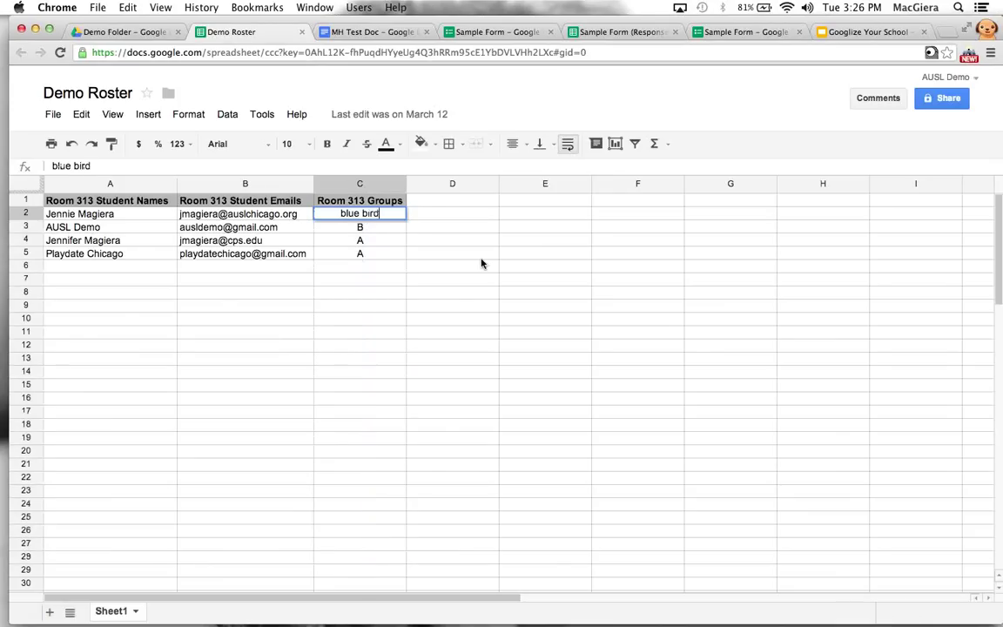
key(Return)
Set C3 to 'ravens' and copy 'blue birds' into C4 and C5
text(room 313 Groups)
key(Return)
text(ven)
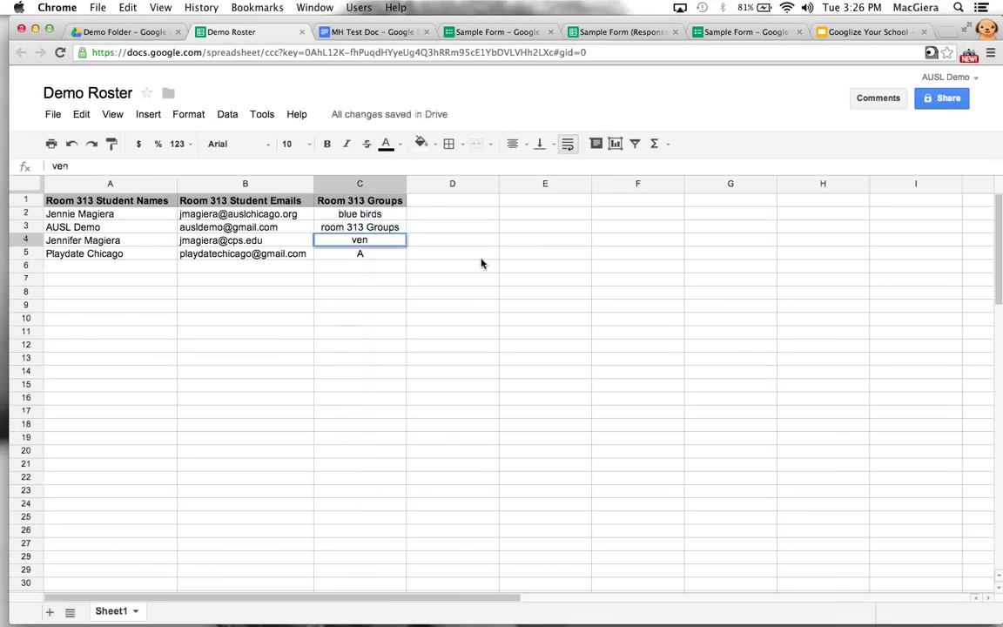
key(Up)
text(ravend)
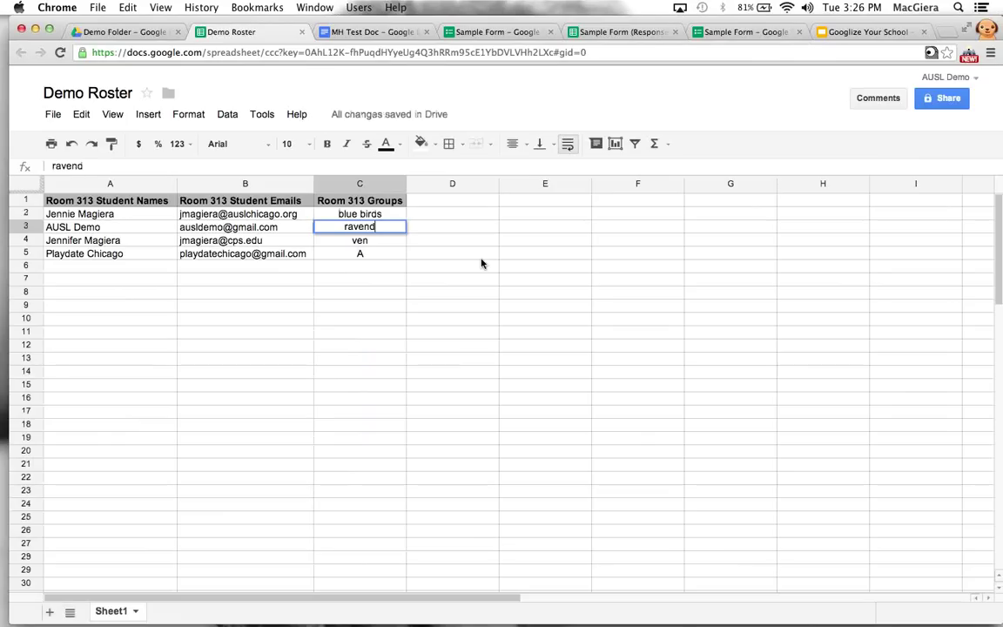
key(BackSpace)
text(s)
key(Up)
key(super+c)
key(Down)
key(Down)
key(super+v)
key(Down)
key(super+v)
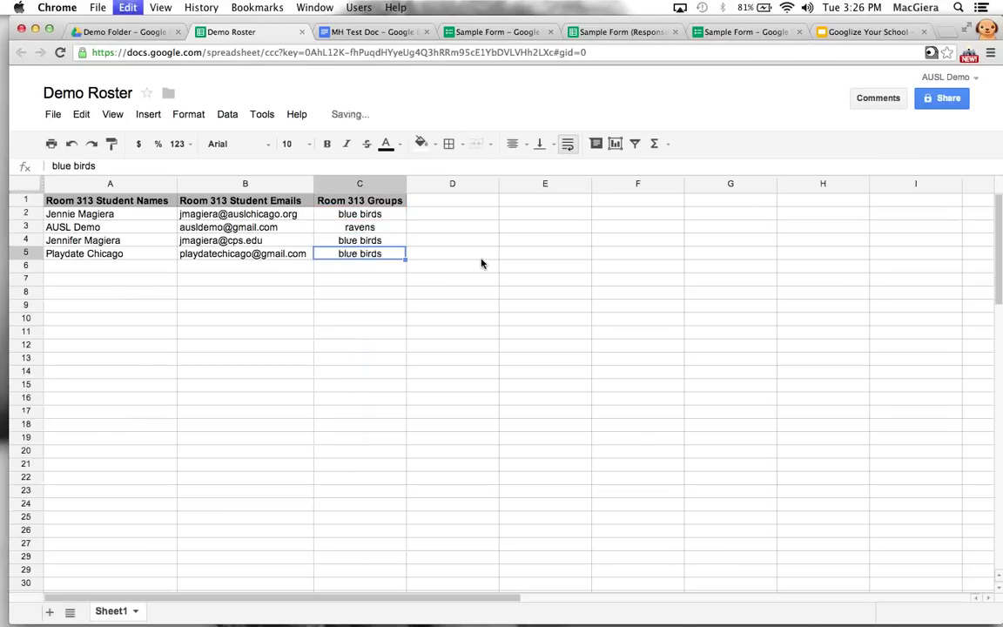
click(369, 326)
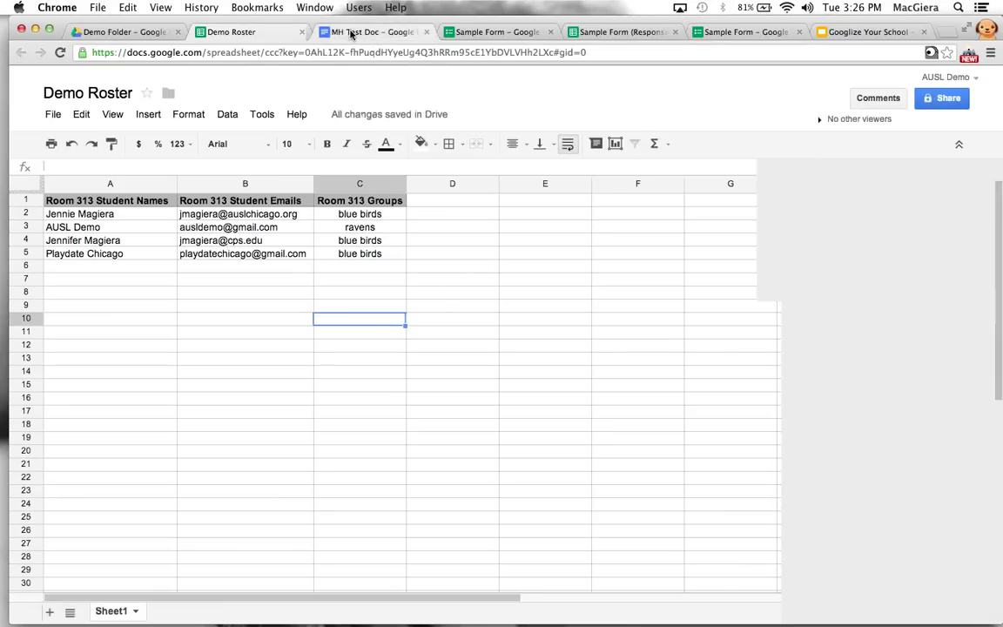
Check Goobric for a rubric linked to Demo Roster, then go to the Demo Folder in Drive
click(352, 32)
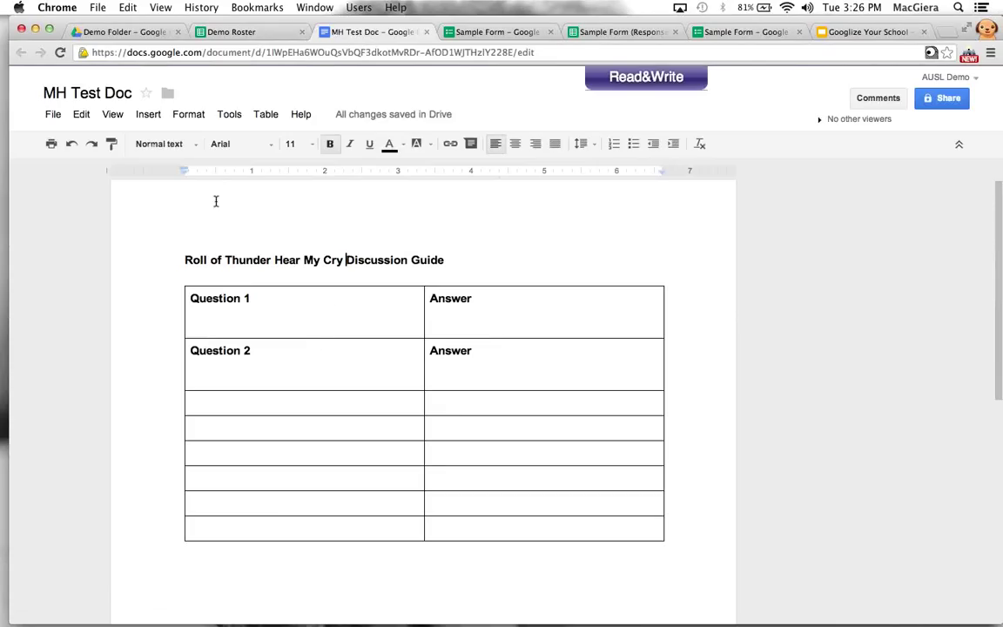
click(228, 36)
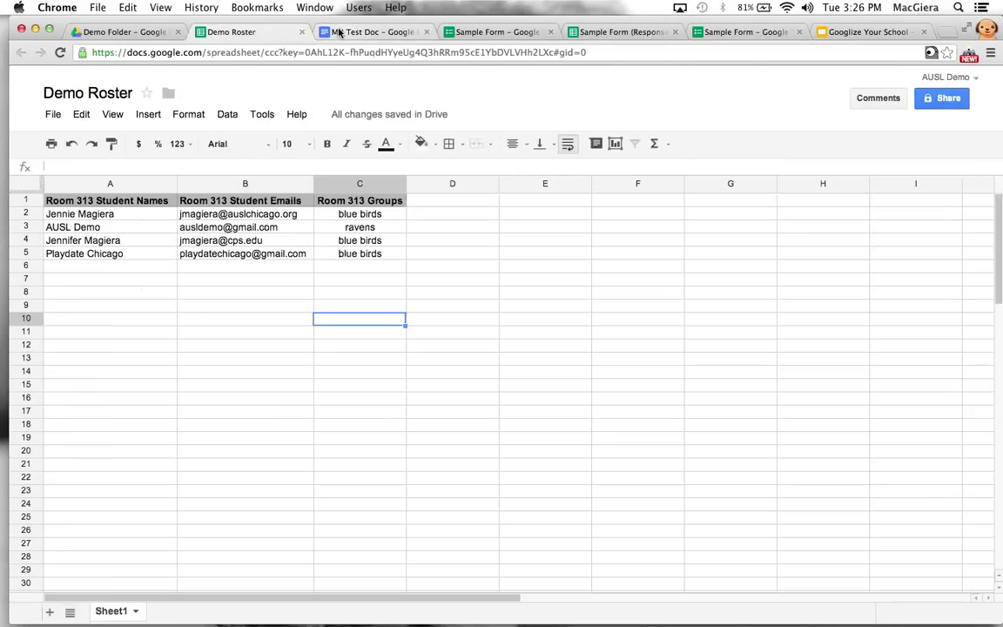
click(930, 53)
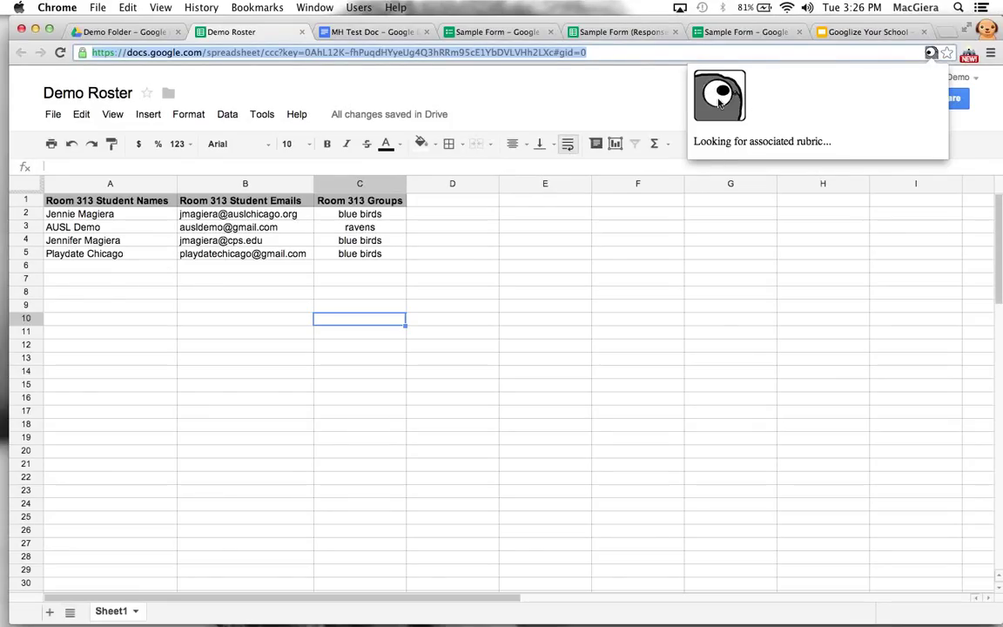
click(343, 32)
click(136, 35)
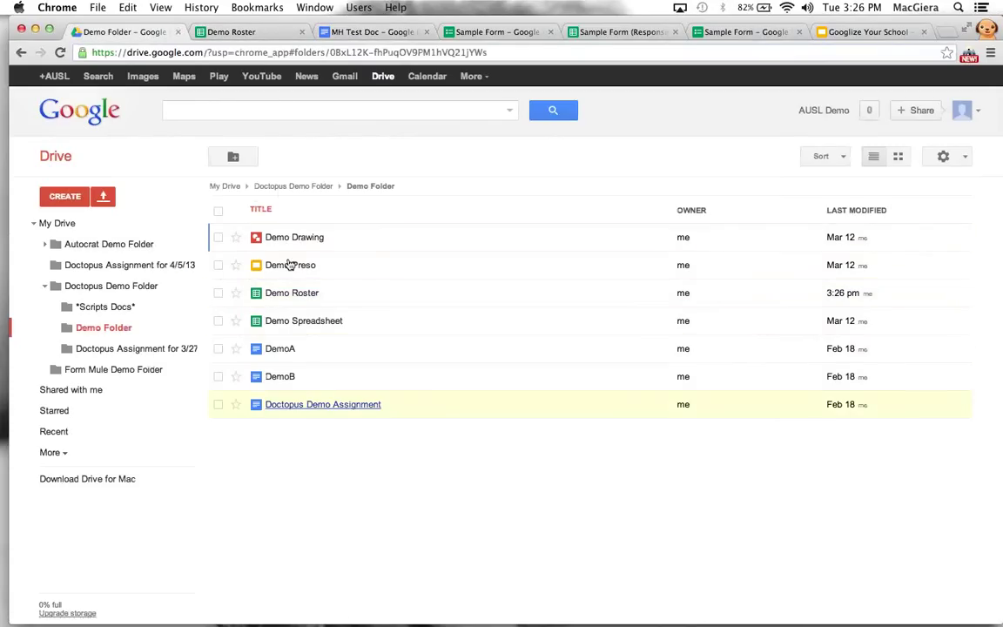
Open the 3-8 Teacher Google Scripts Notes Doc from the 3/27/13 assignment folder and show its 0–4 Goobric rubric
click(280, 187)
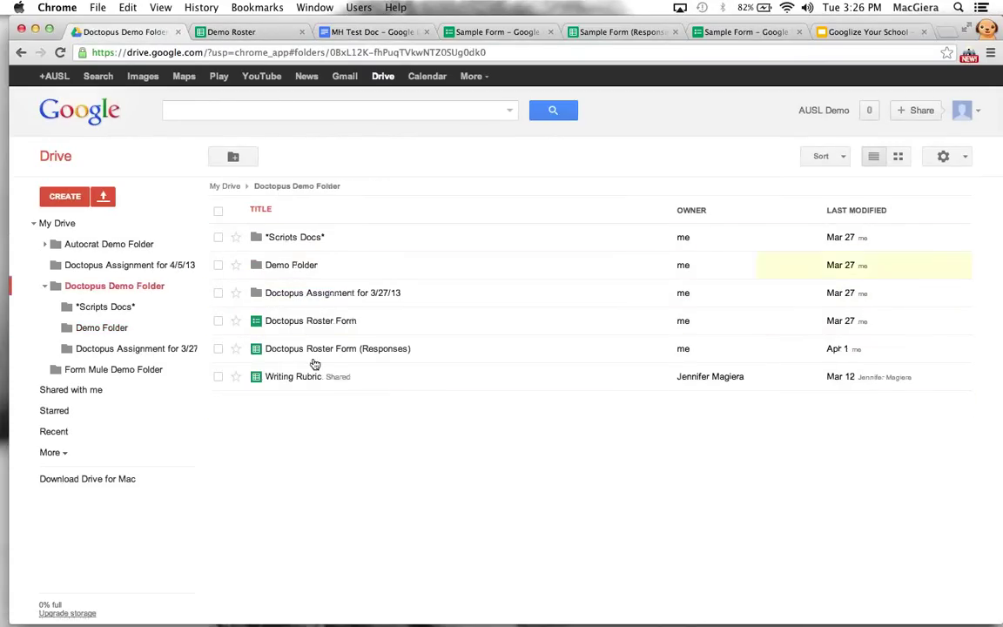
click(300, 299)
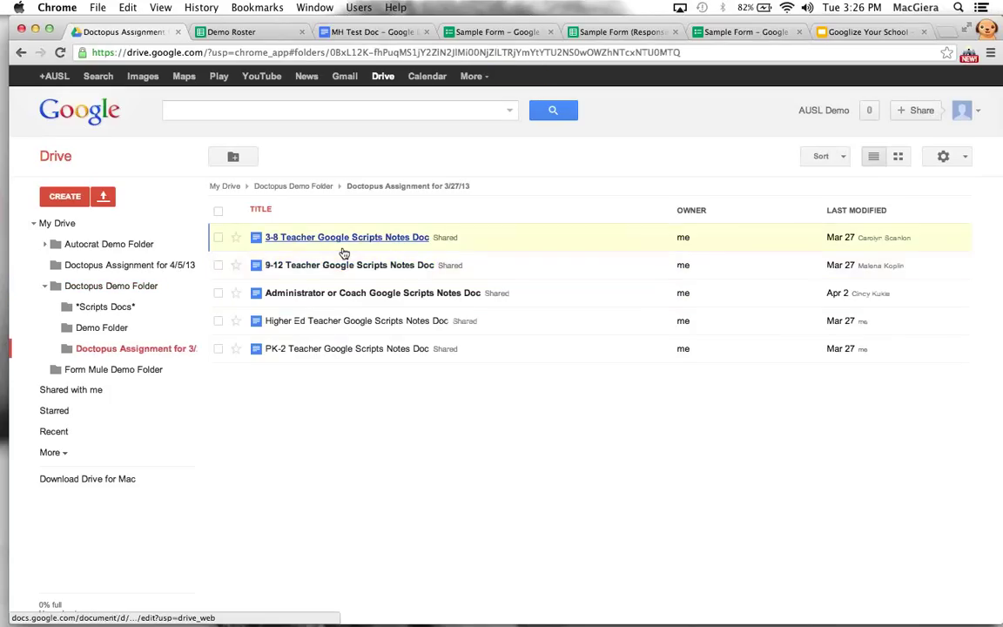
click(345, 239)
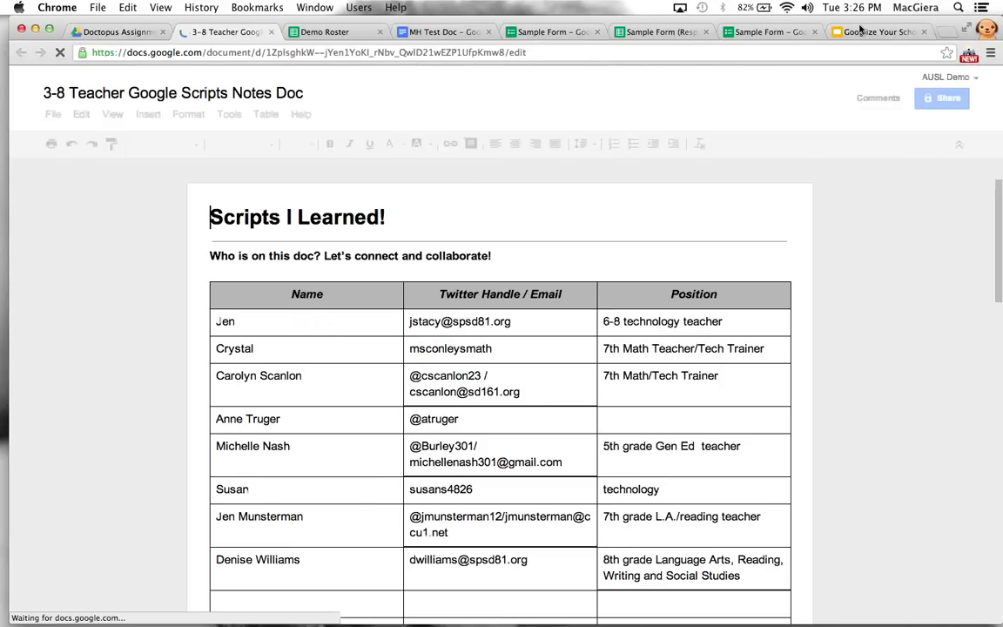
click(931, 53)
click(931, 53)
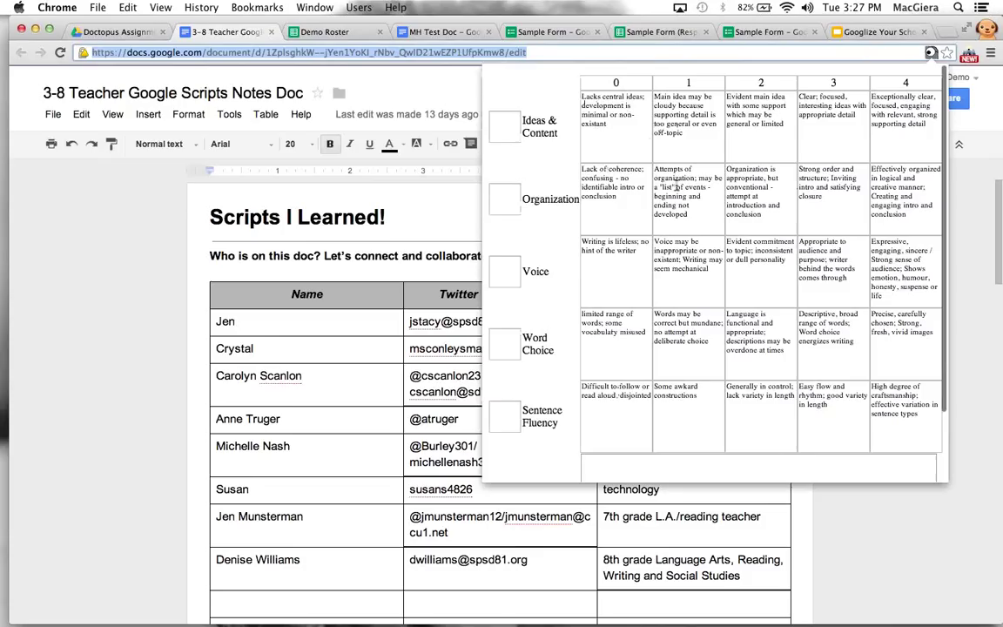
Reopen the Goobric rubric and score the five writing traits 3, 4, 2, 3 and 1
click(929, 53)
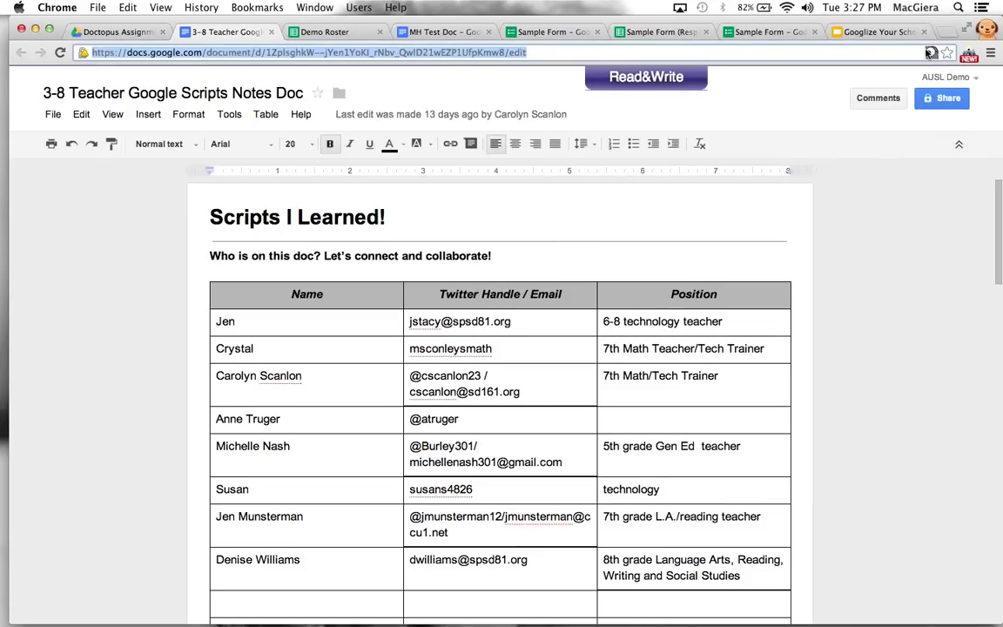
click(930, 53)
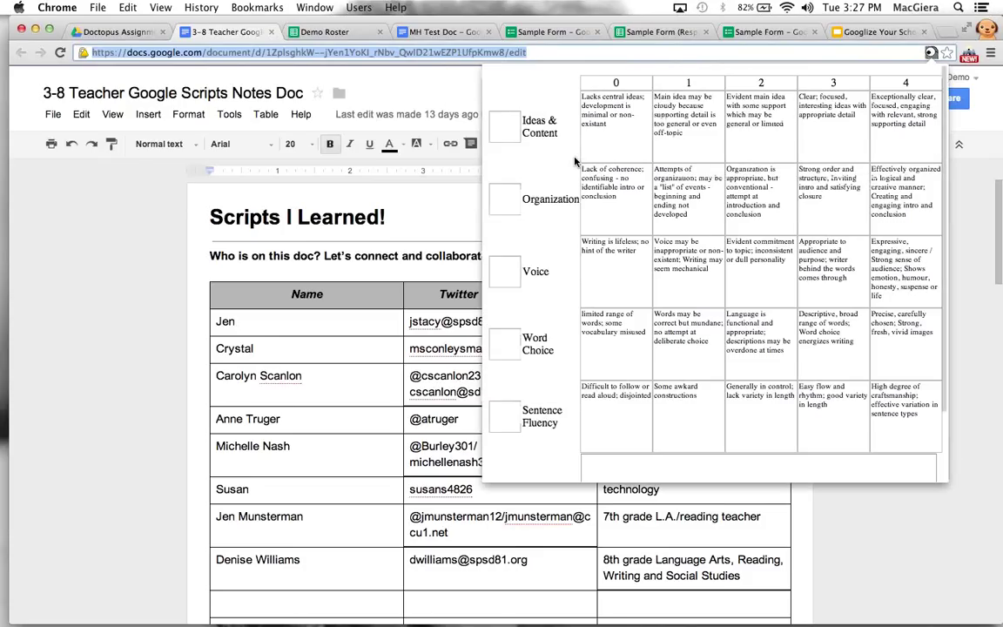
text(3)
click(498, 199)
text(4)
click(496, 270)
text(2)
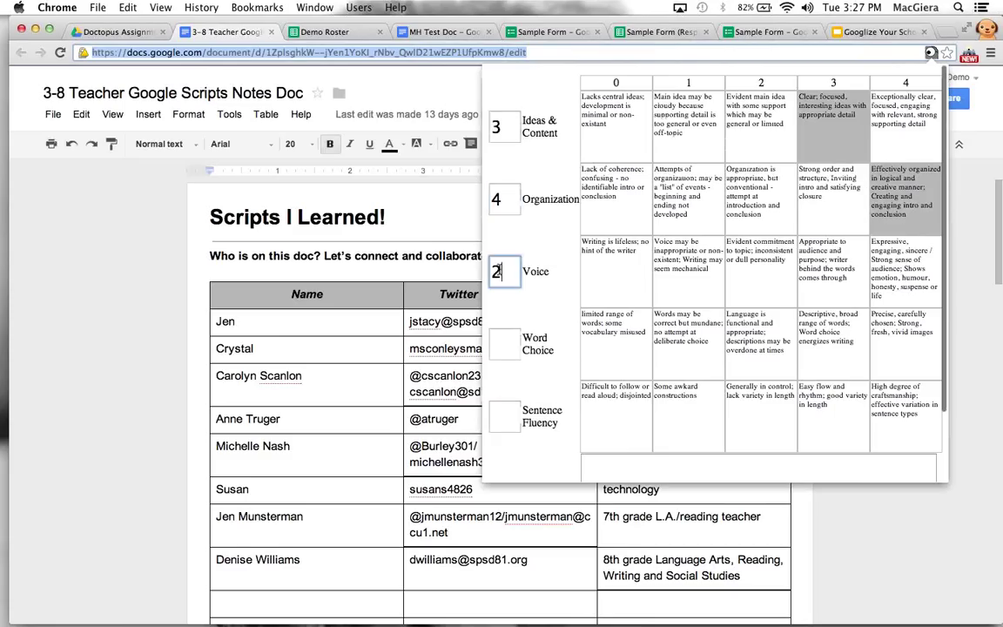
click(500, 349)
text(3)
click(503, 417)
text(1)
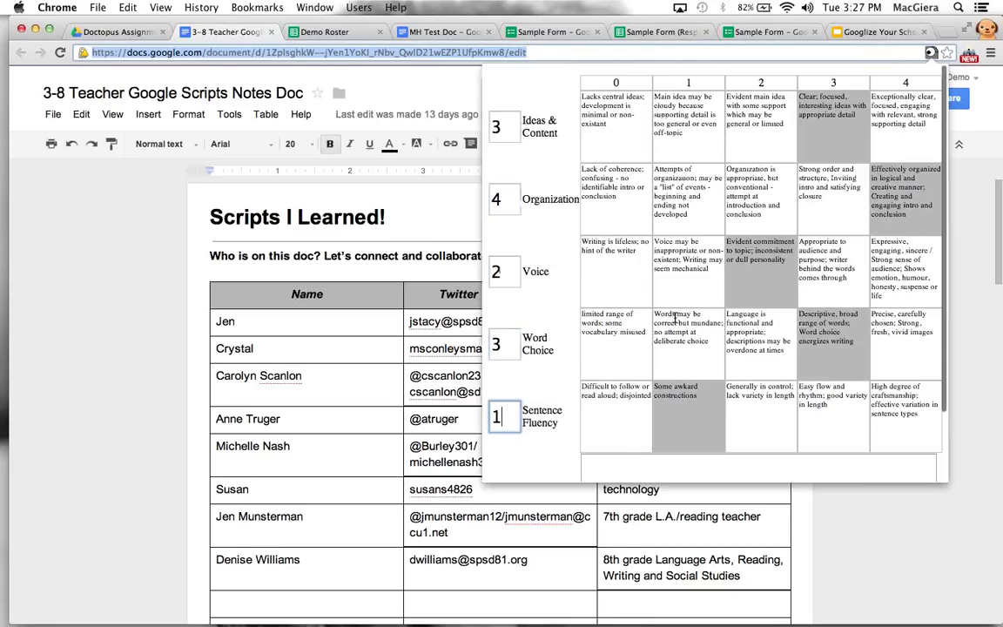
Look over the rubric's Comments area and return to the Googlize Your School slides
scroll(676, 317, down, 3)
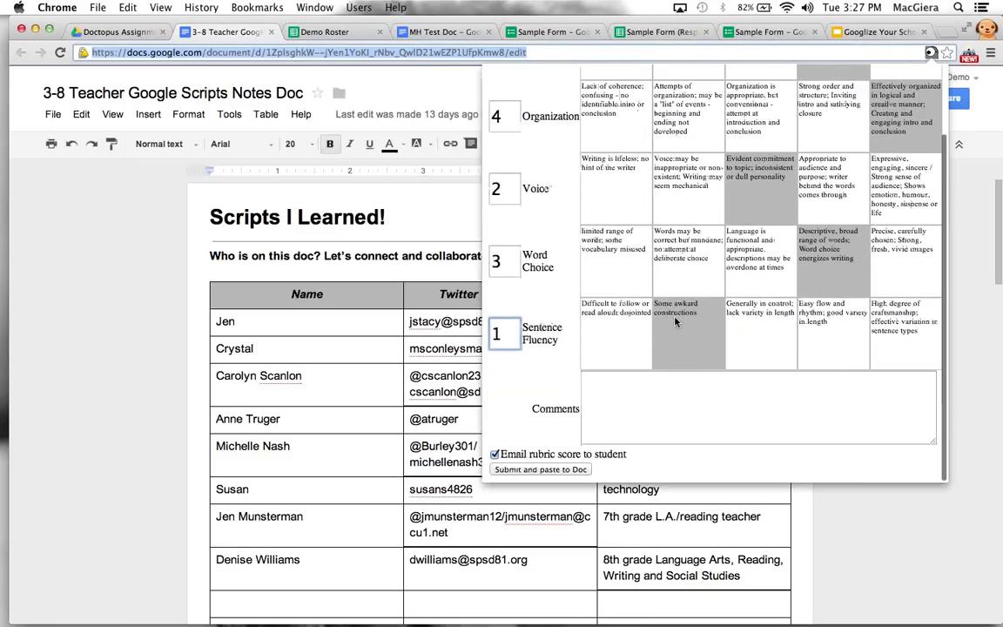
scroll(606, 284, up, 3)
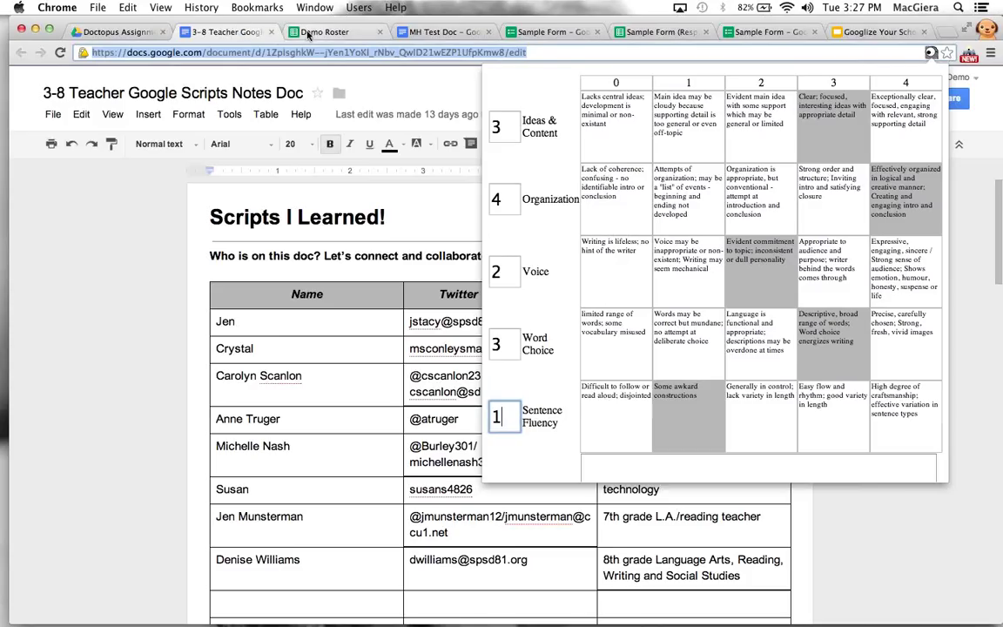
click(868, 32)
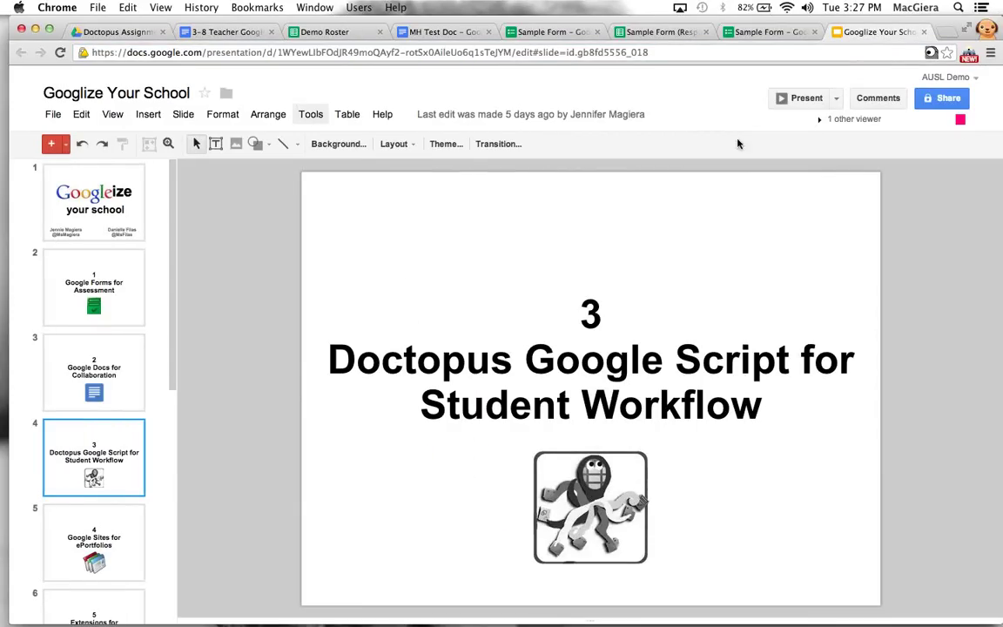
Scroll the Googlize Your School filmstrip to slide 4, the Doctopus Google Script slide
scroll(93, 388, down, 1)
scroll(93, 388, down, 2)
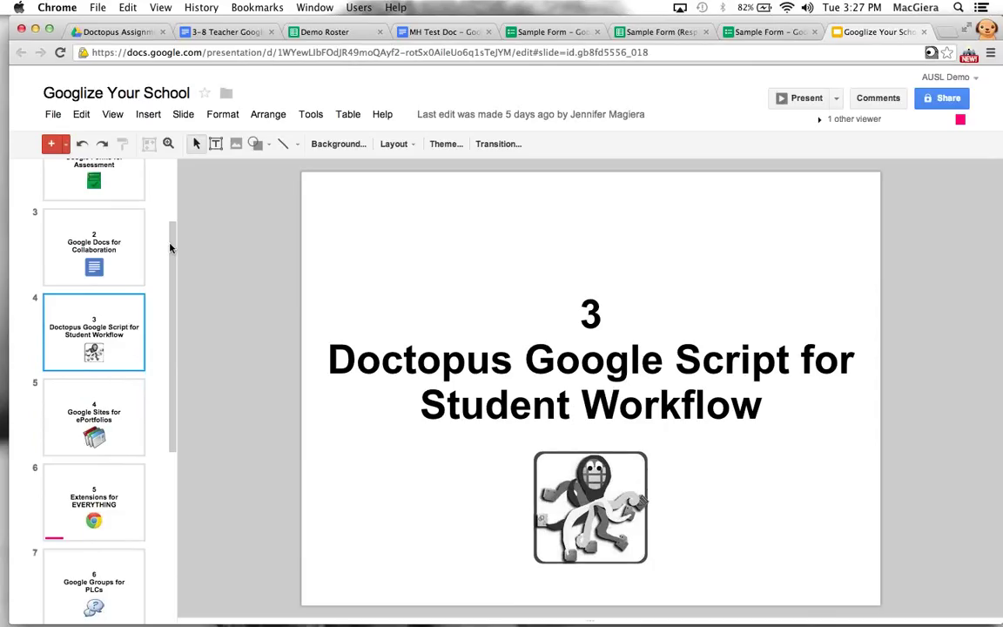
drag(173, 249, 175, 275)
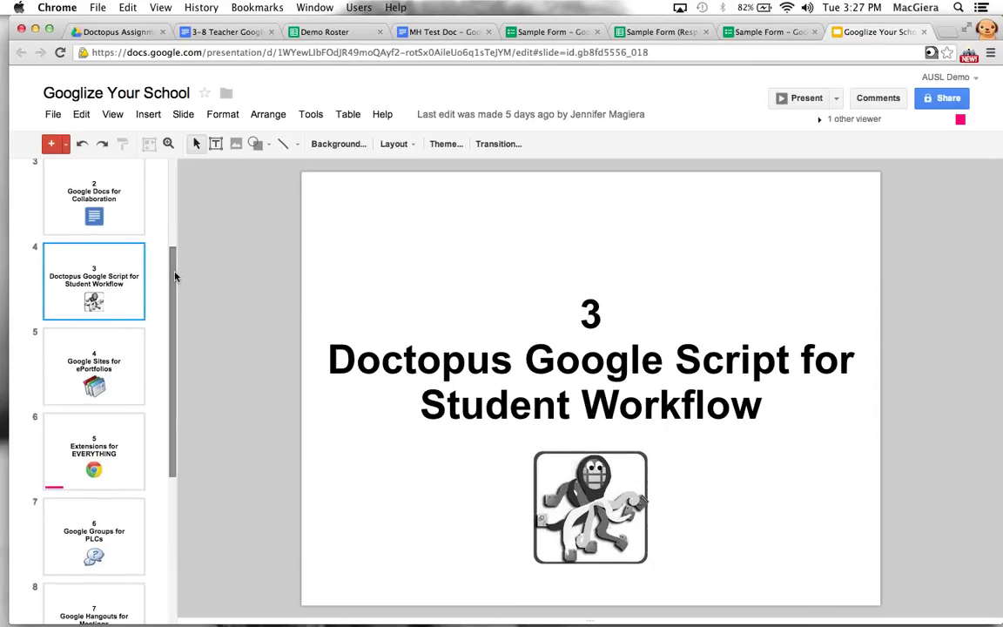
Load youpd.org/doctopus in a new tab and skim the Doctopus script page
key(super+t)
text(you)
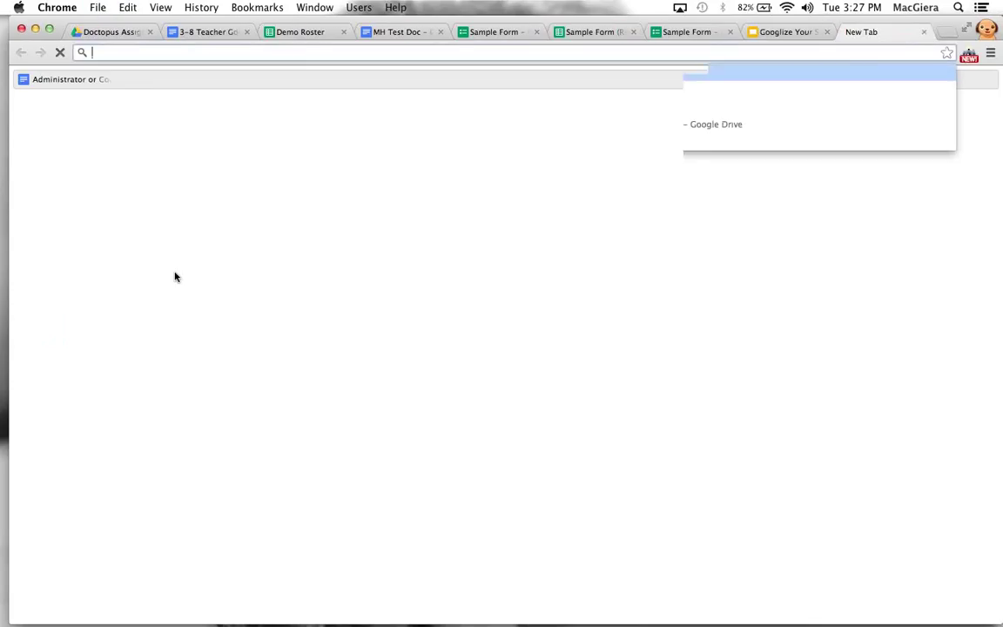
text(pd.org/dopc)
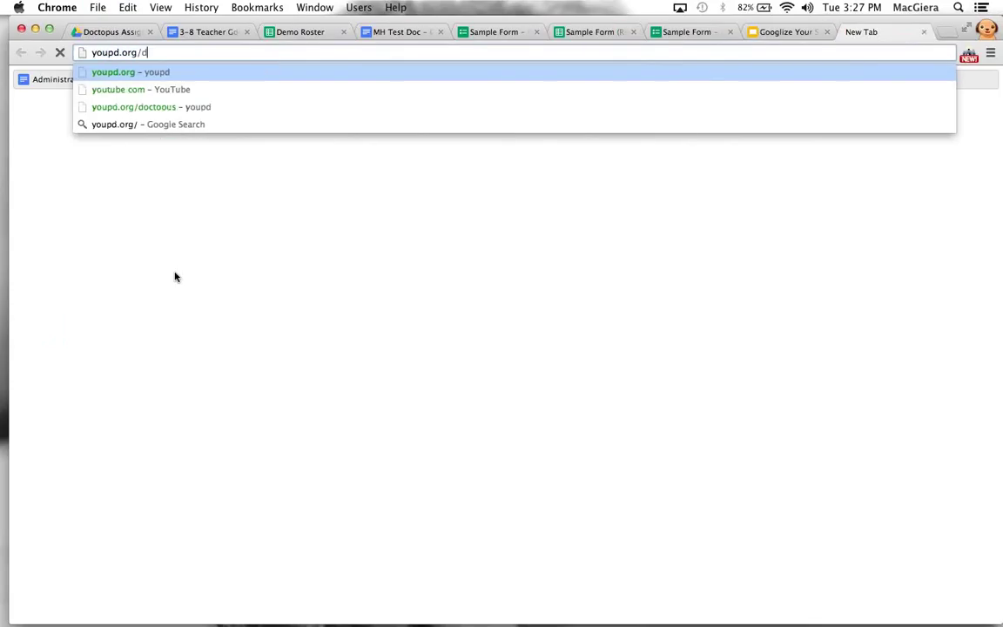
key(BackSpace)
key(BackSpace)
text(ctopus)
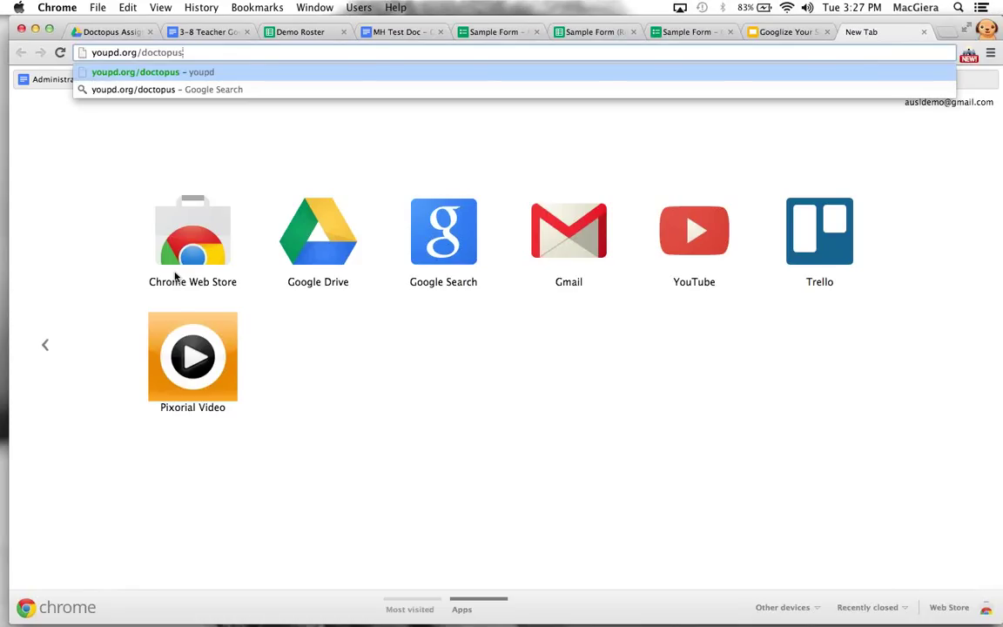
key(Return)
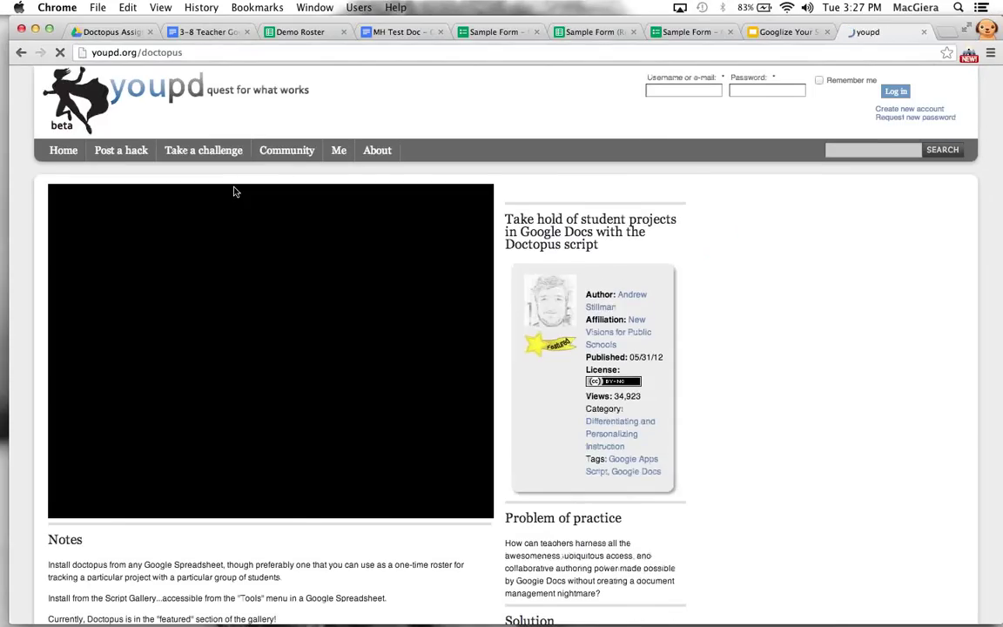
scroll(233, 190, down, 5)
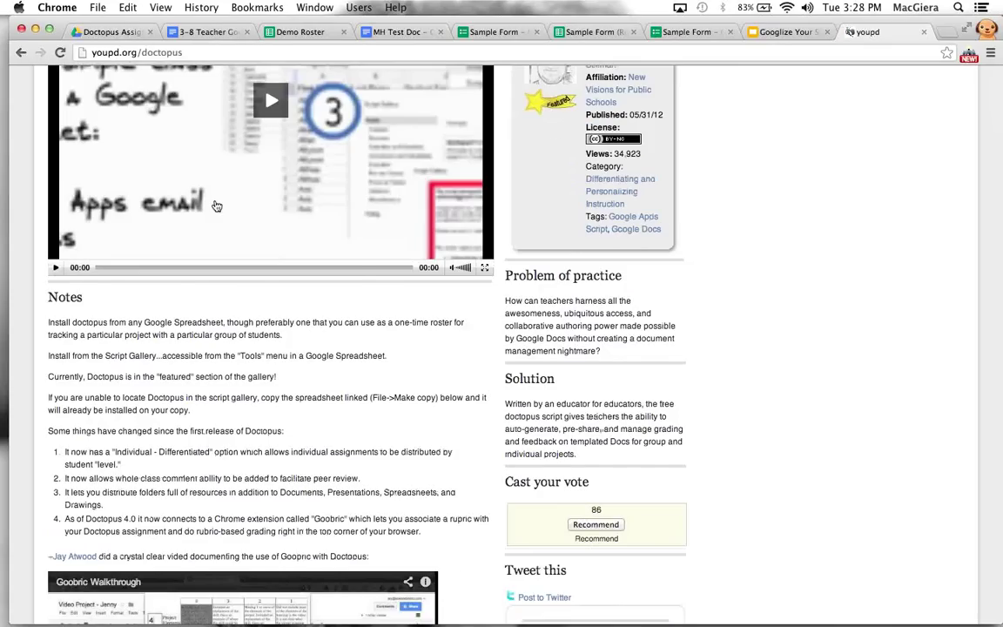
scroll(217, 205, up, 5)
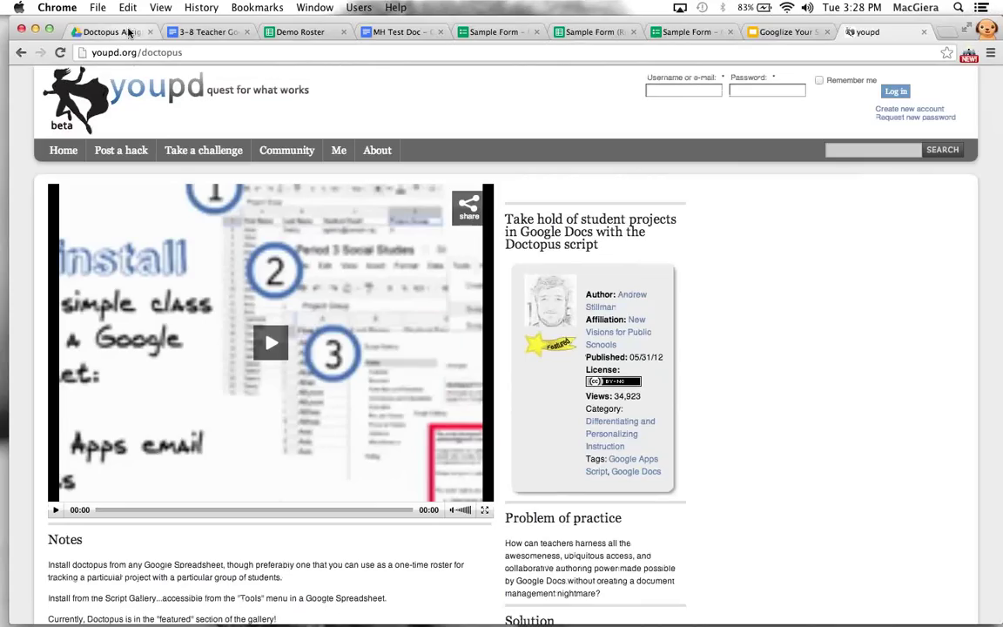
Start a new address search for 'atwoods', dropping the suggested .com completion
click(172, 50)
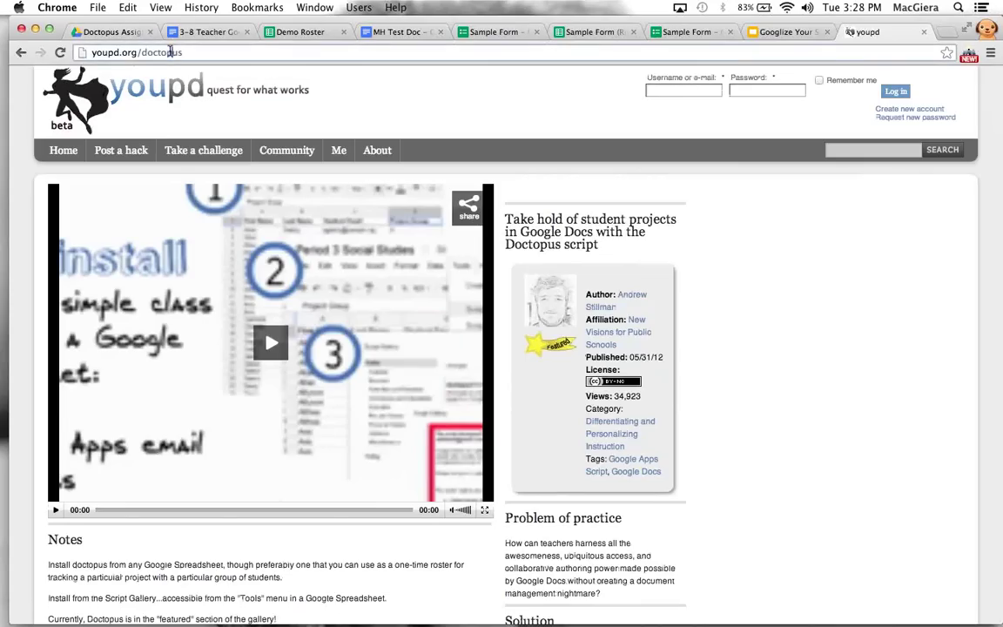
text(atw)
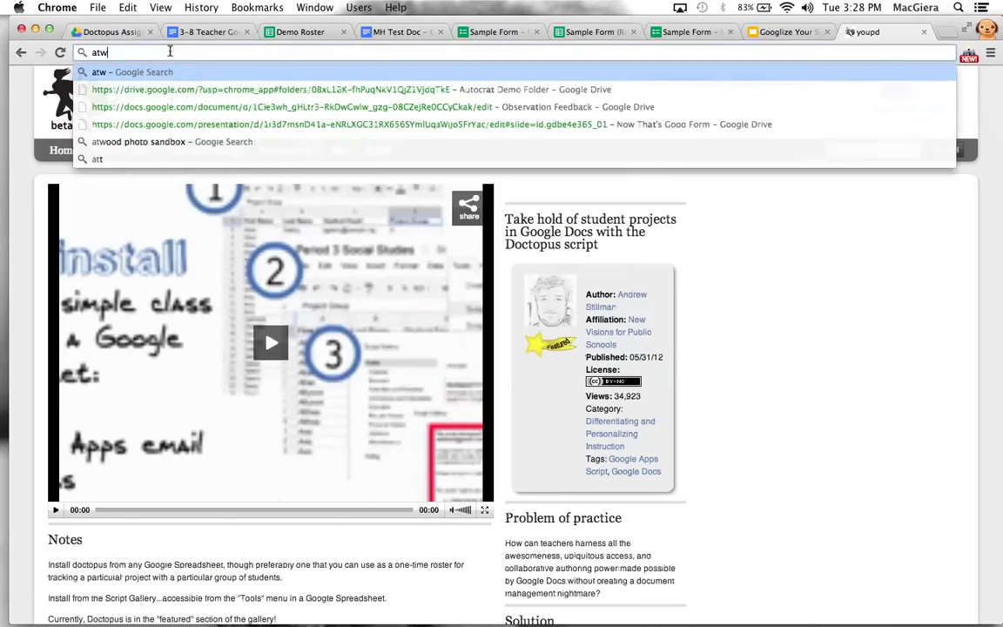
text(oods)
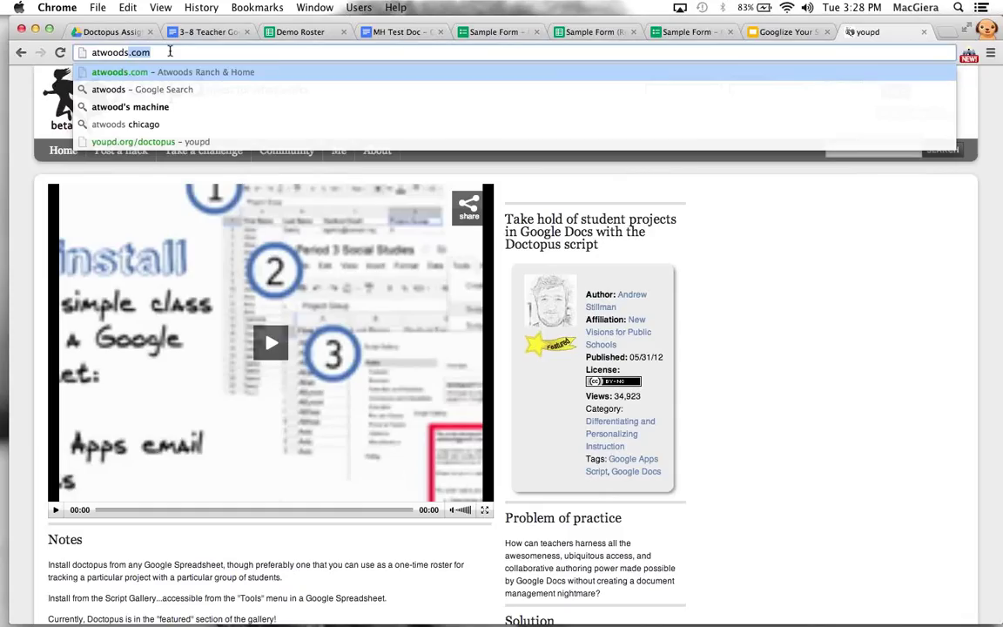
key(BackSpace)
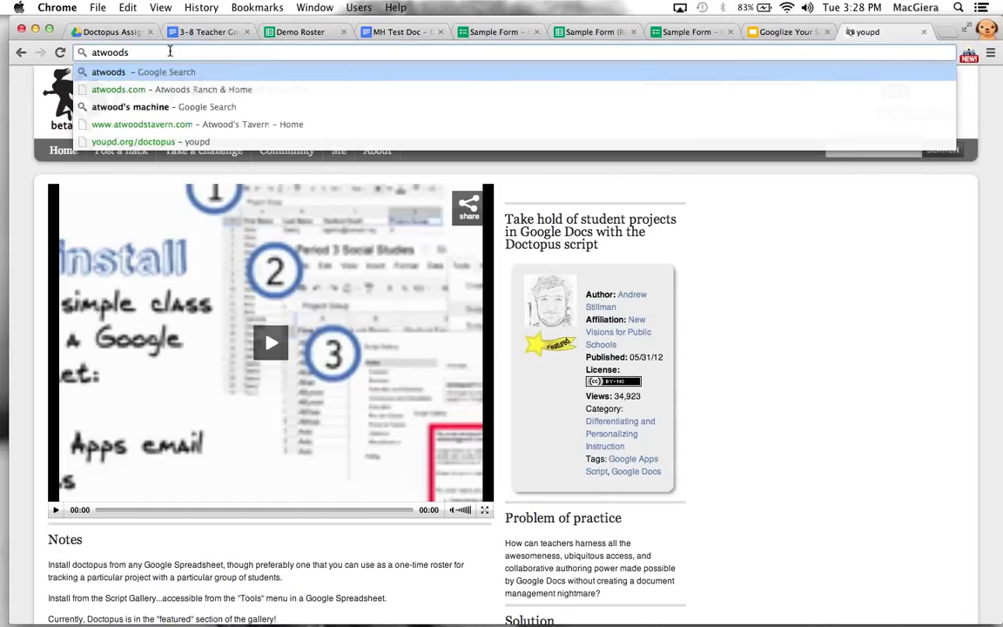
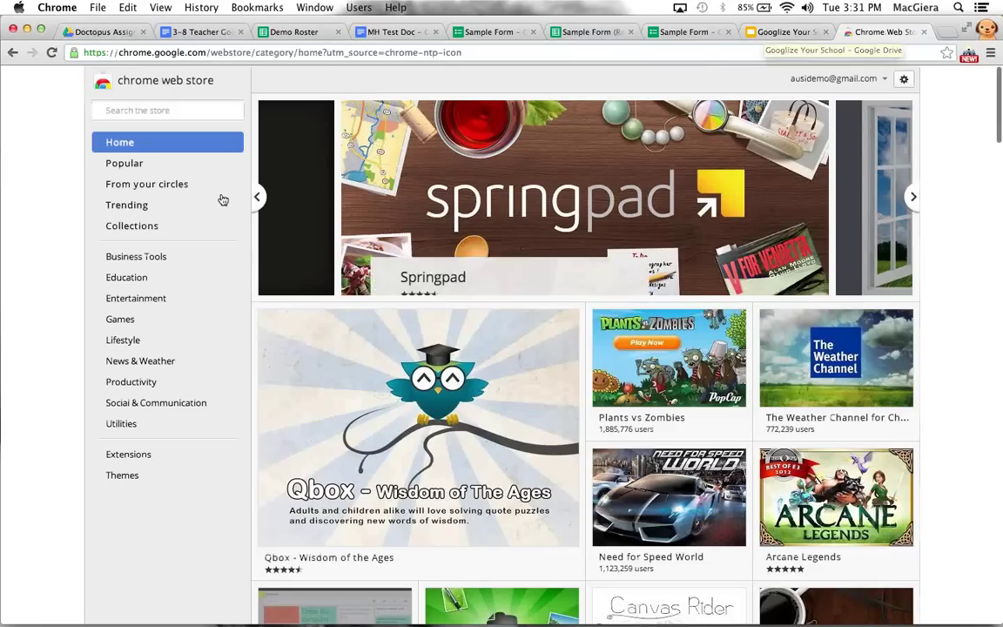
Search the Web Store for 'google shortcuts', filter to Extensions, and add Shortcuts for Google
click(164, 108)
text(google)
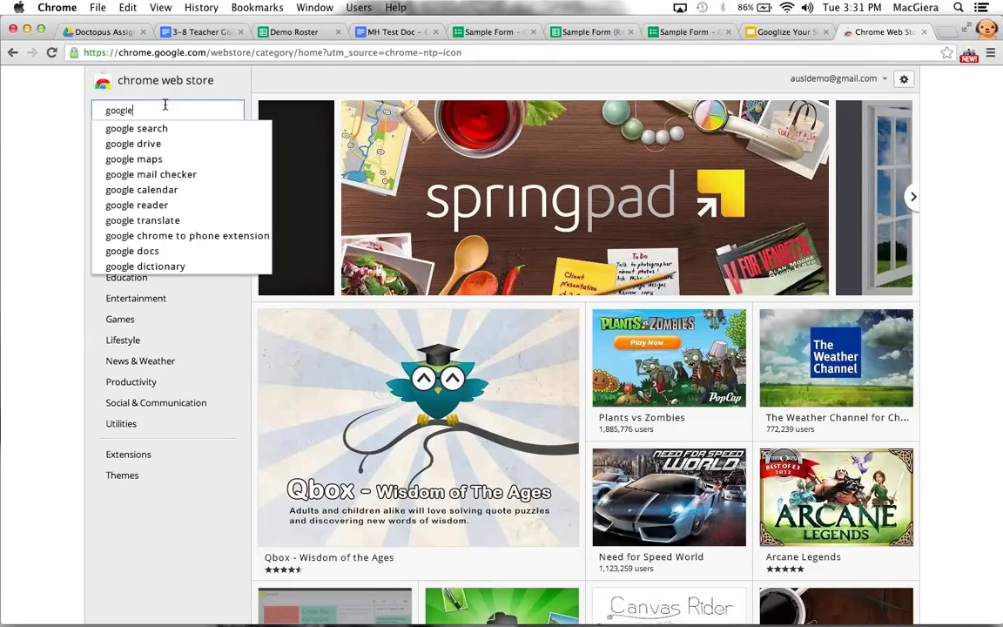
text( shorte)
key(BackSpace)
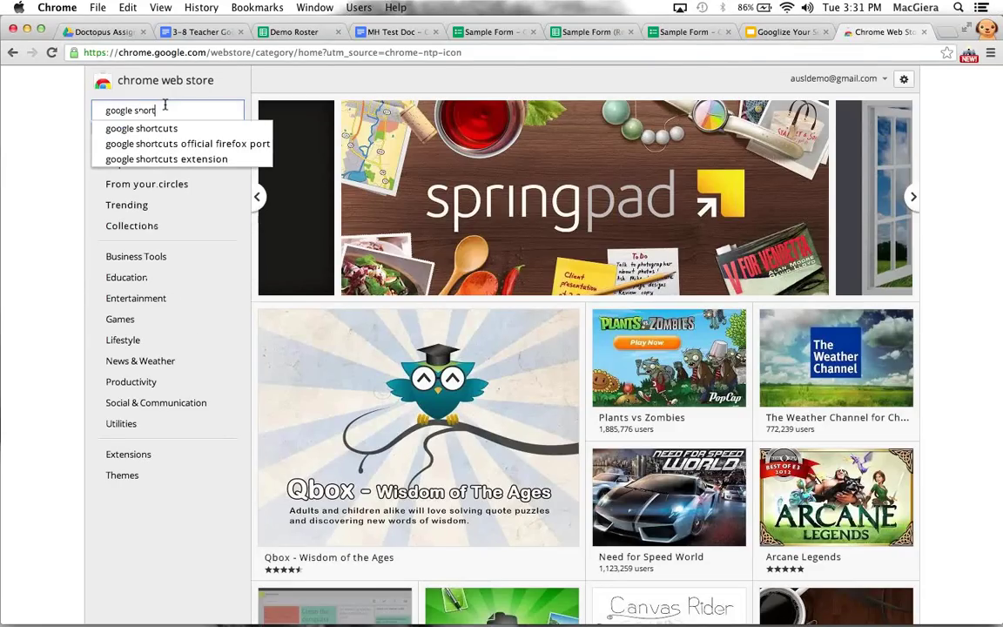
text(cuts)
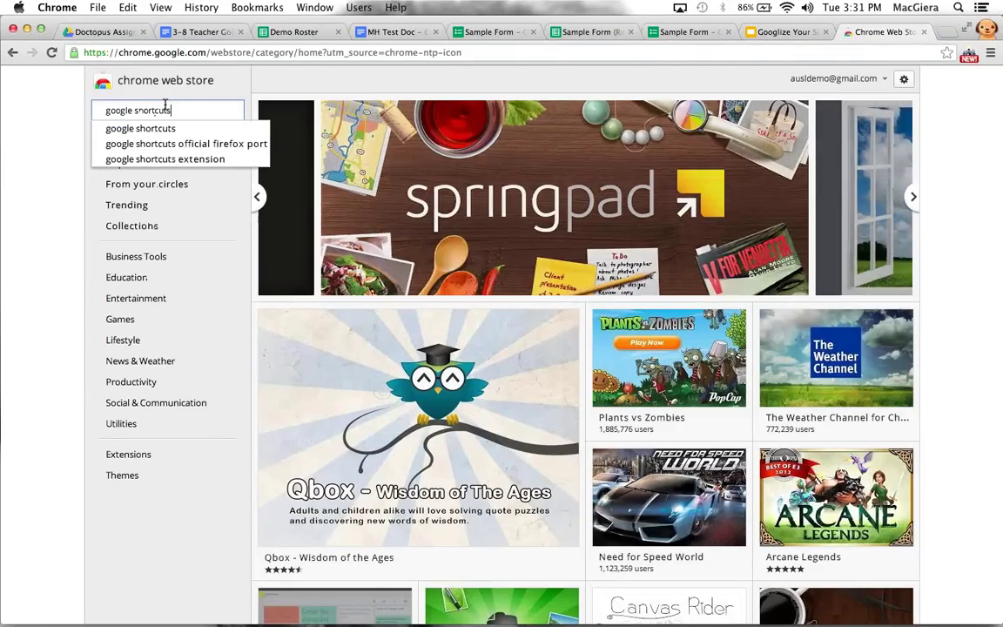
key(Return)
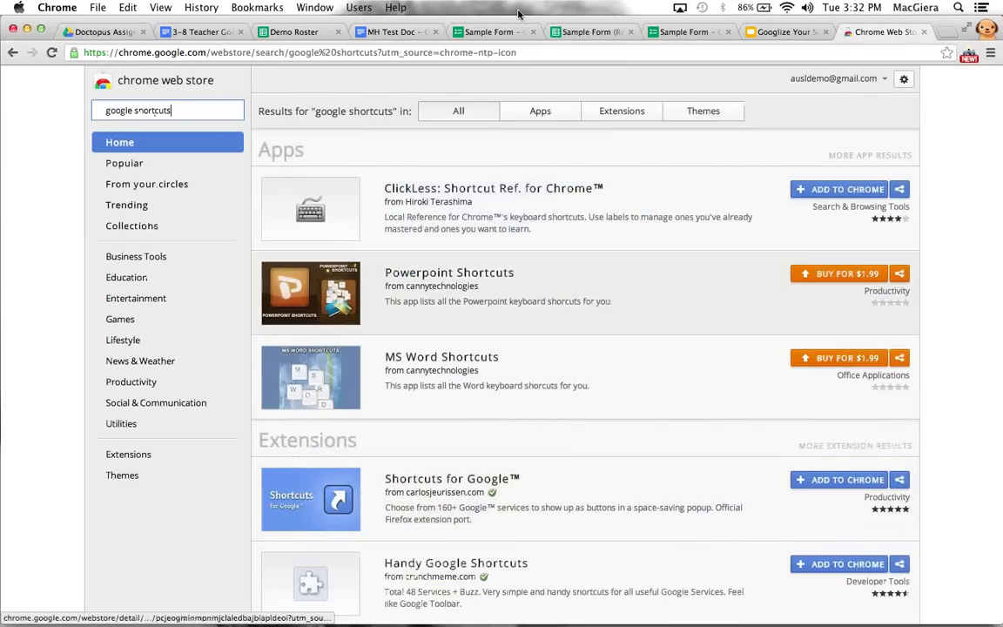
click(609, 109)
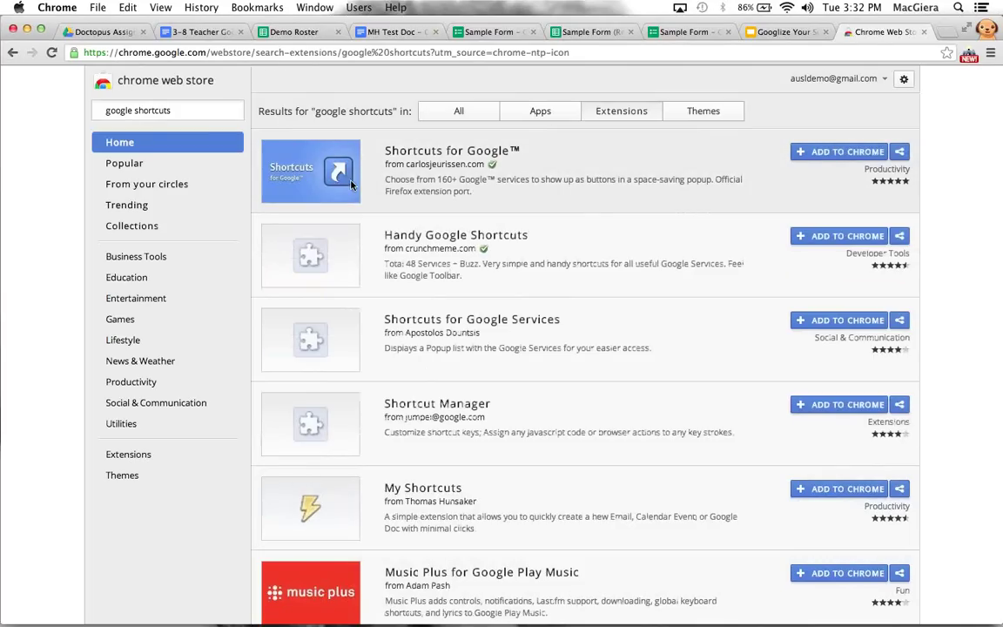
click(818, 153)
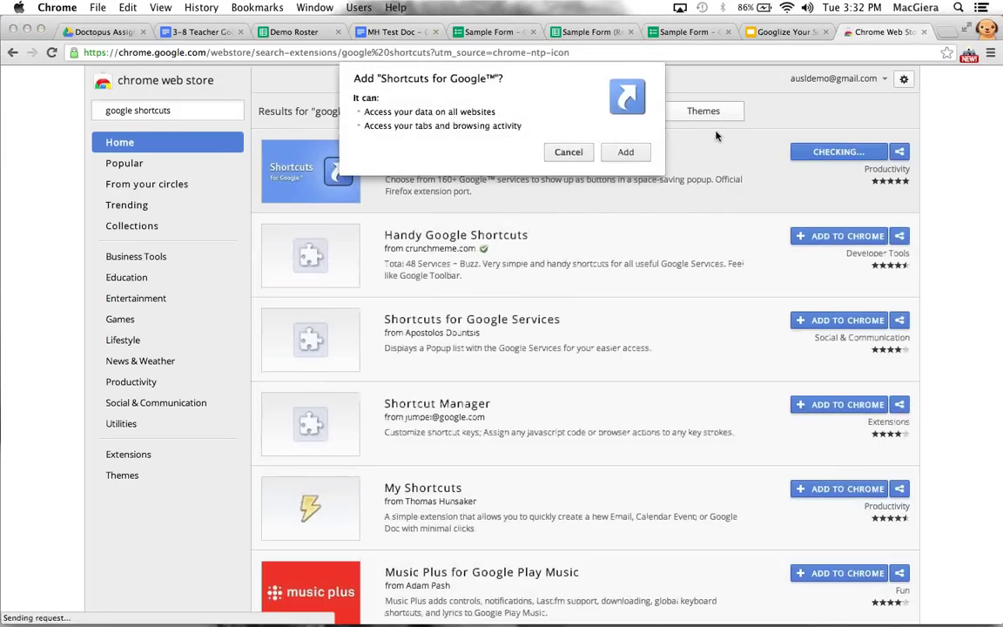
click(625, 152)
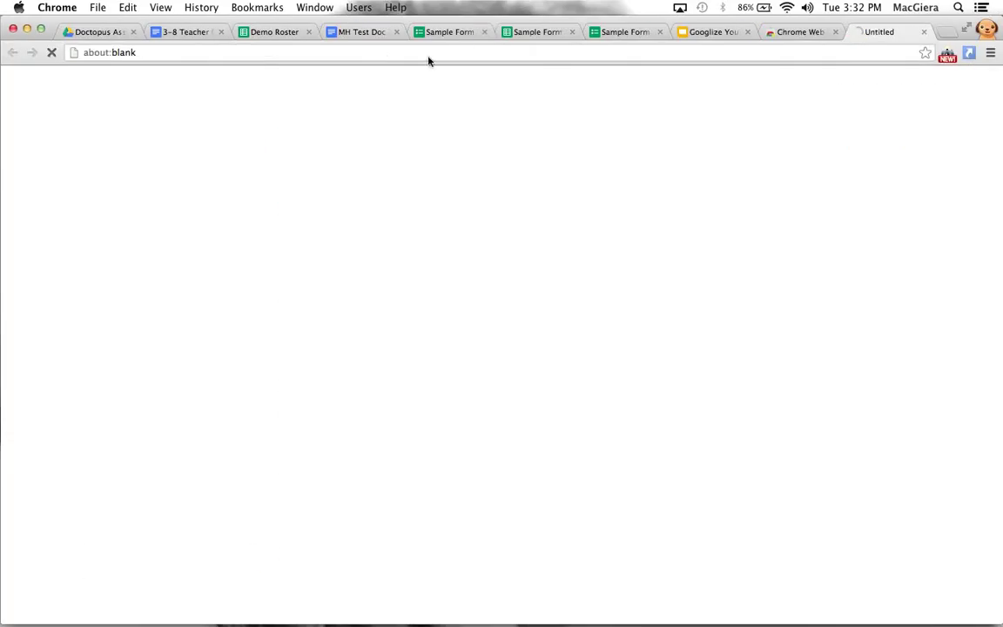
Search 'goo.gl url shortener' and add the goo.gl URL Shortener extension to Chrome
click(799, 33)
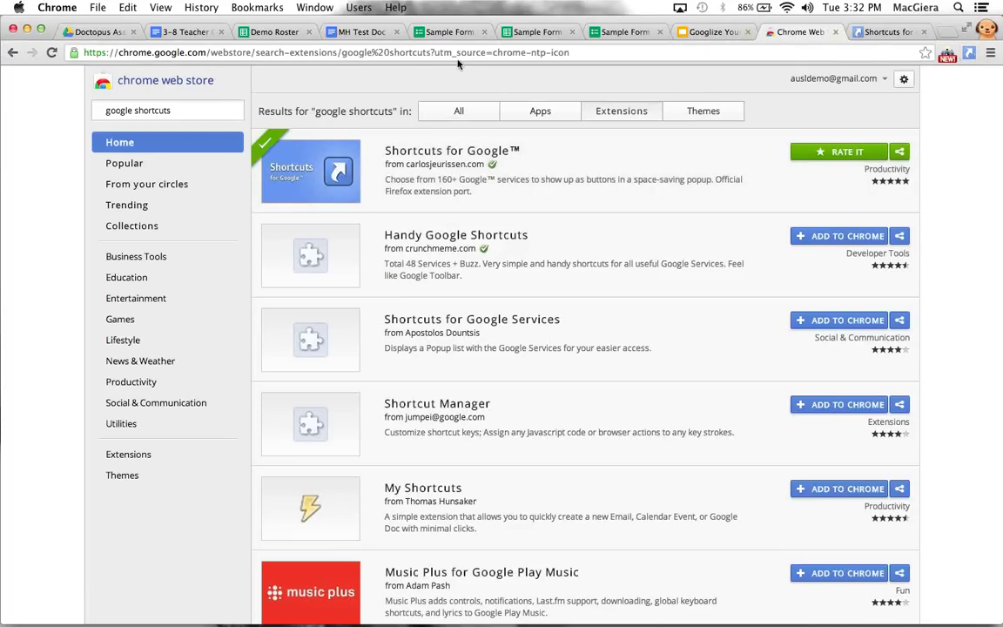
triple_click(209, 109)
text(goo.gl)
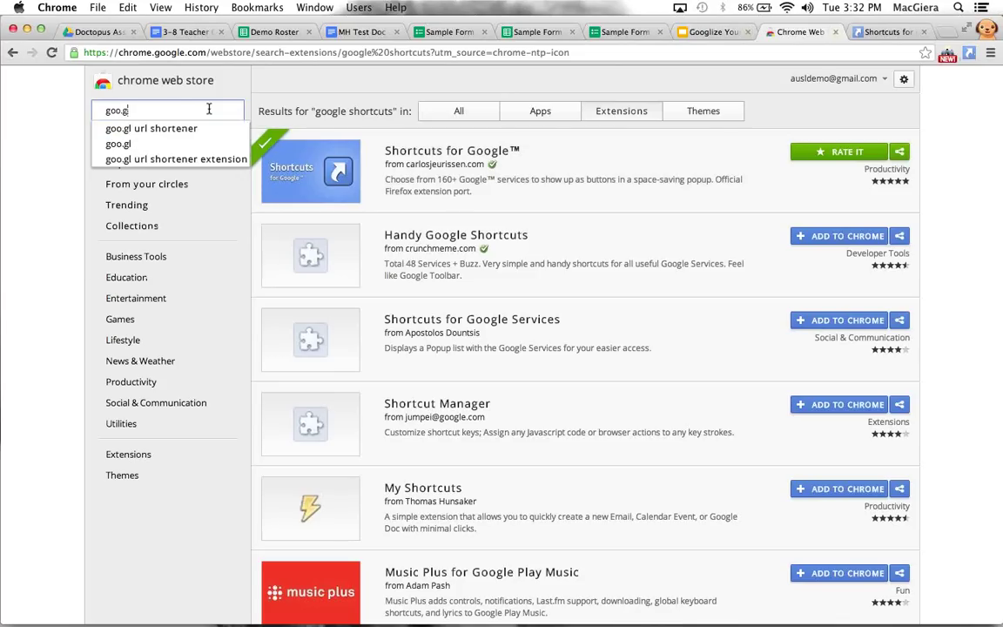
text( url shortener)
key(Return)
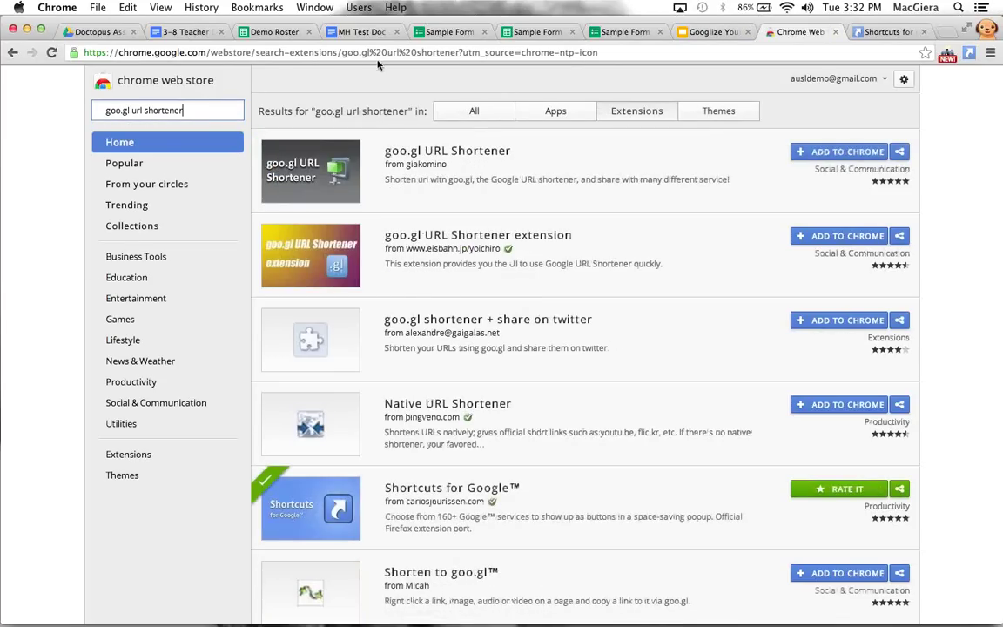
click(841, 152)
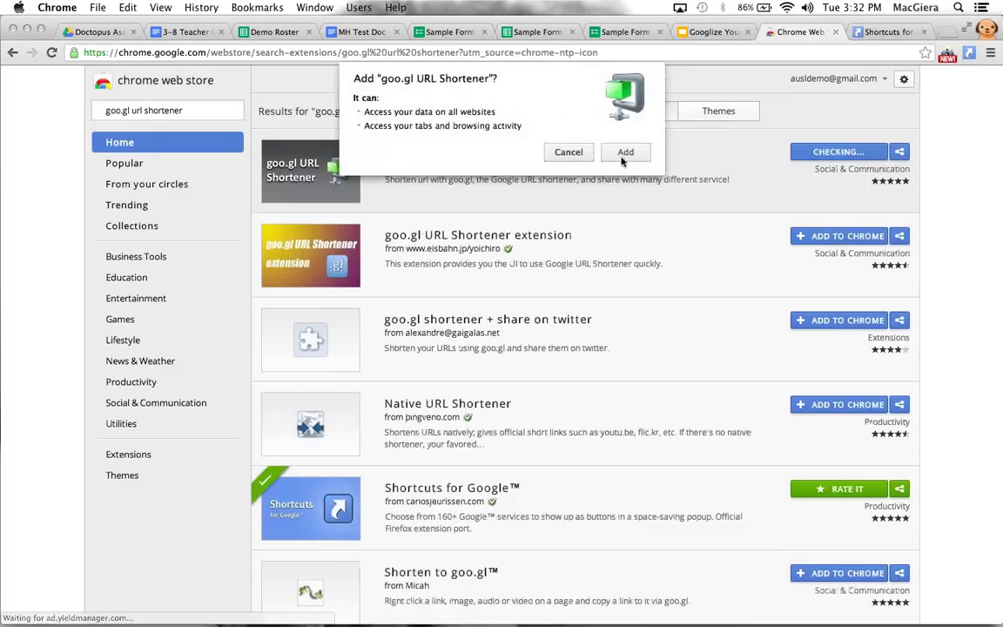
click(625, 153)
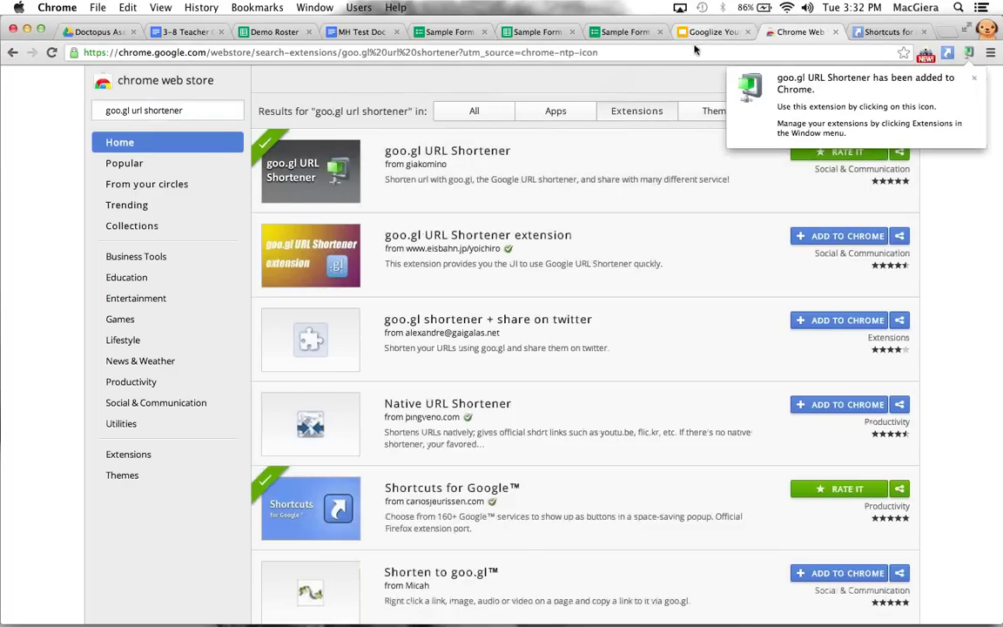
key(super+t)
Go to sites.google.com and open the presentations site
text(sites.google.com)
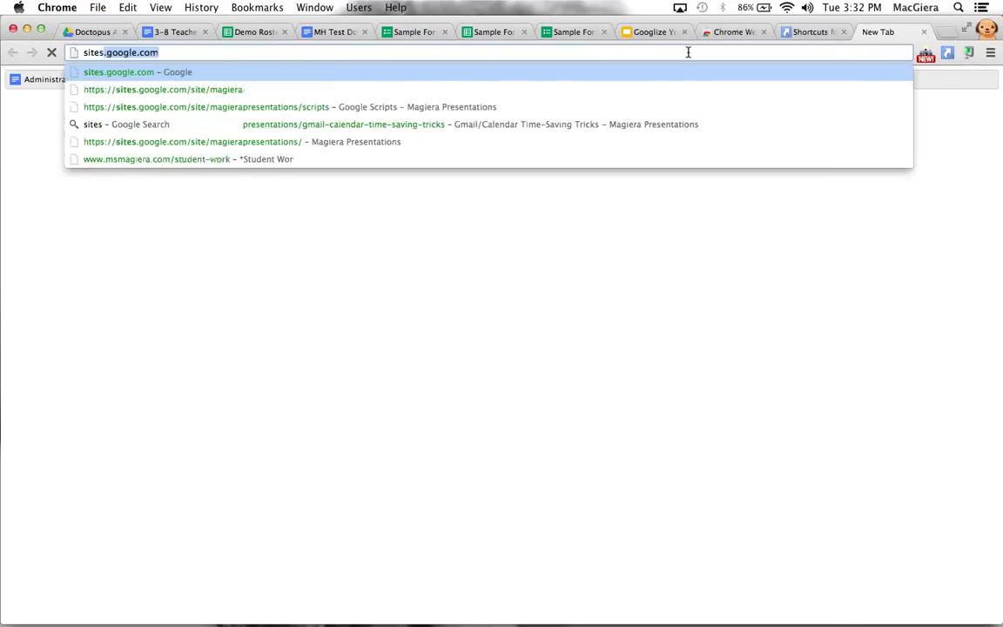
key(Return)
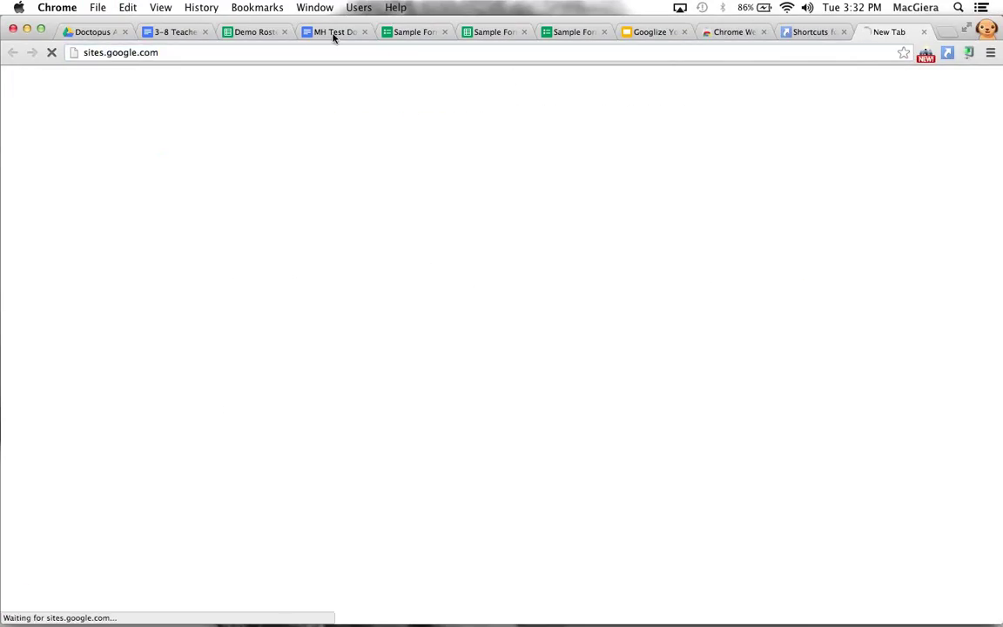
click(291, 280)
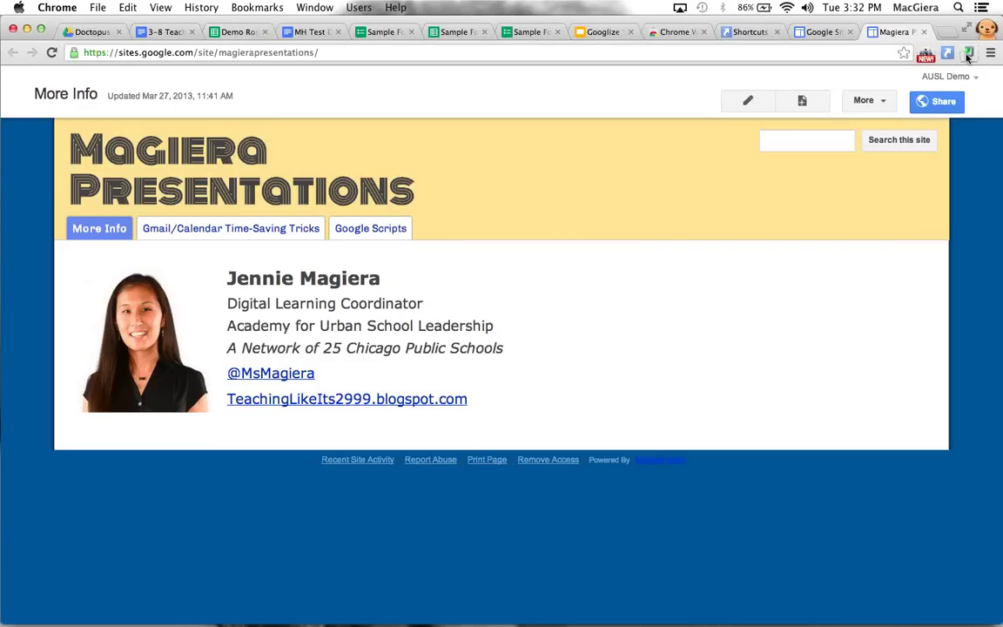
click(796, 48)
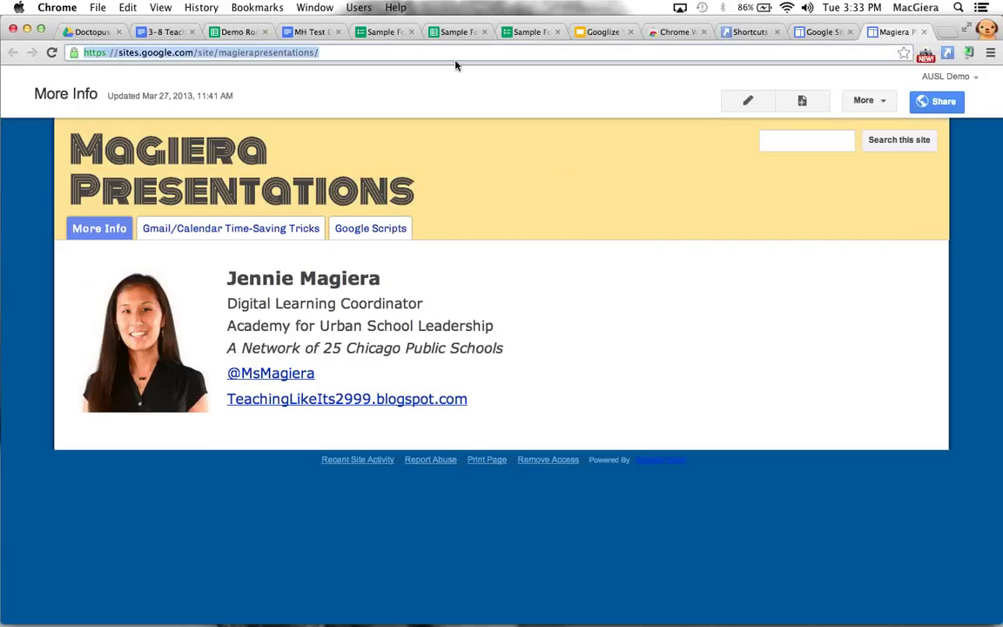
click(97, 52)
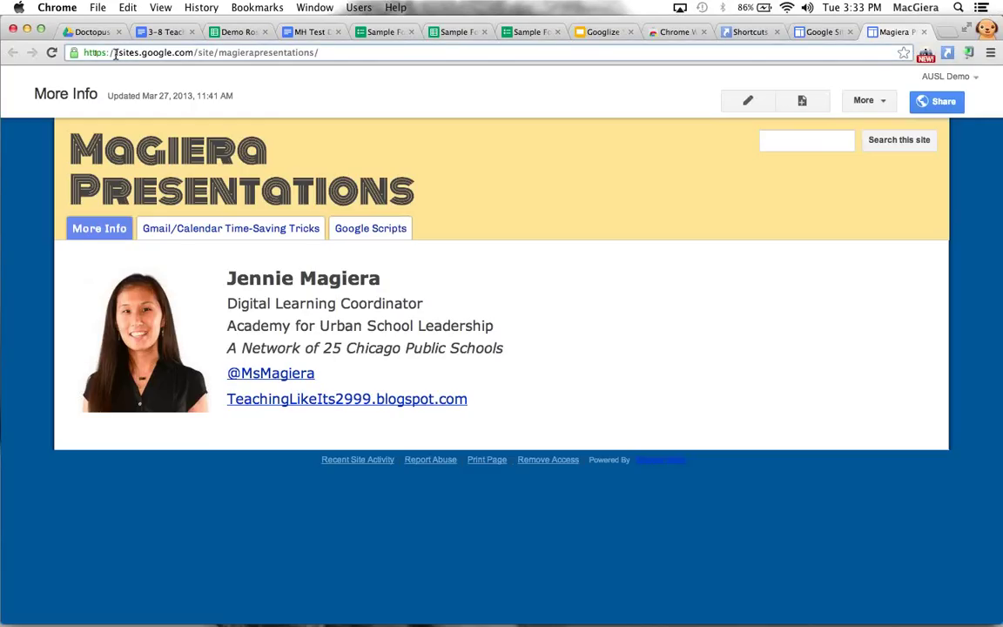
drag(115, 52, 320, 52)
click(320, 53)
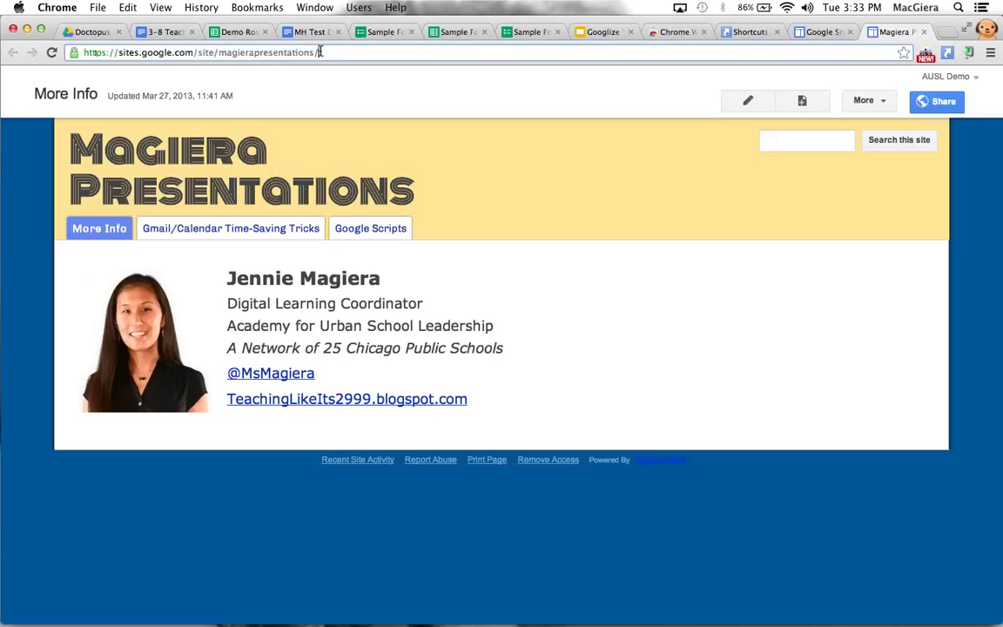
Shorten the presentations page address to goo.gl/Teckx and show its QR code
click(969, 53)
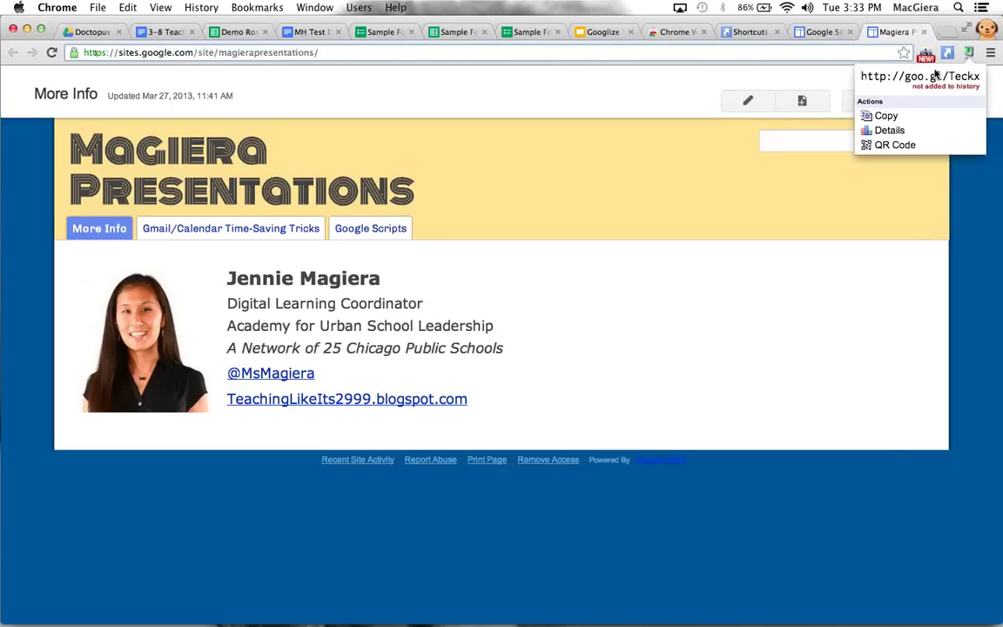
drag(905, 77, 984, 76)
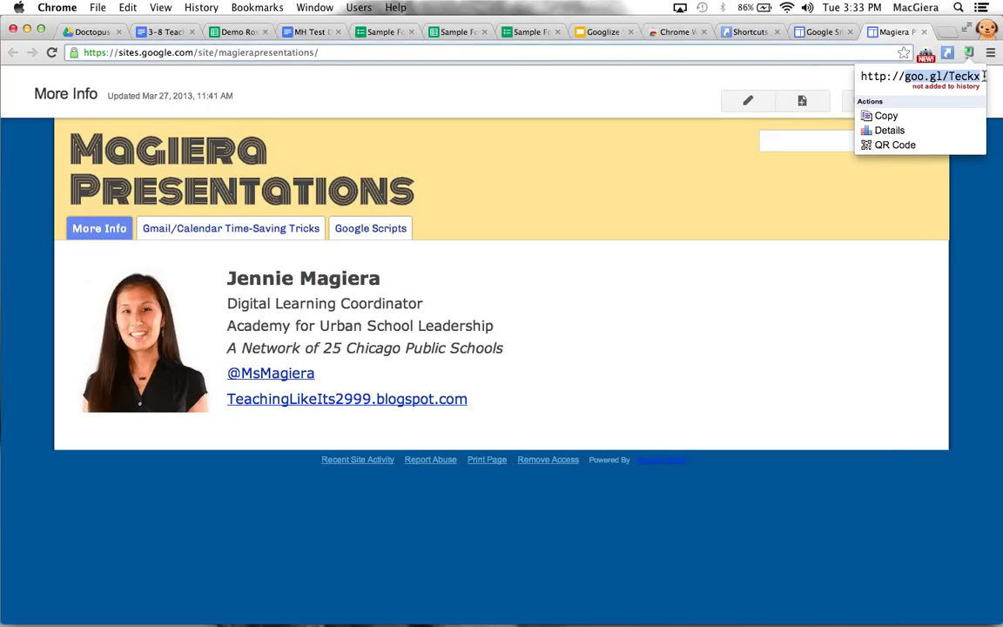
click(153, 382)
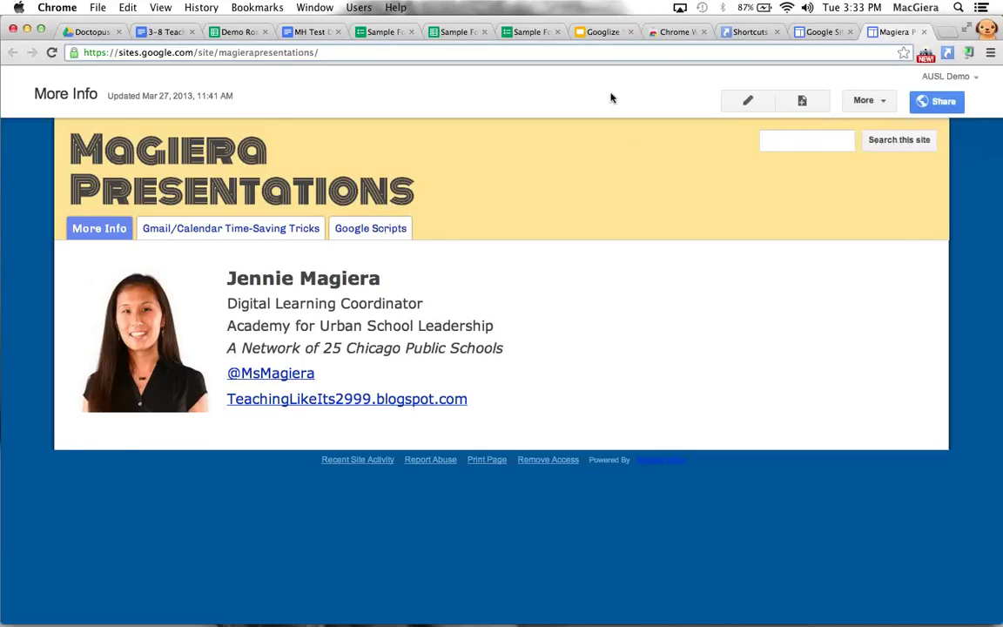
click(970, 54)
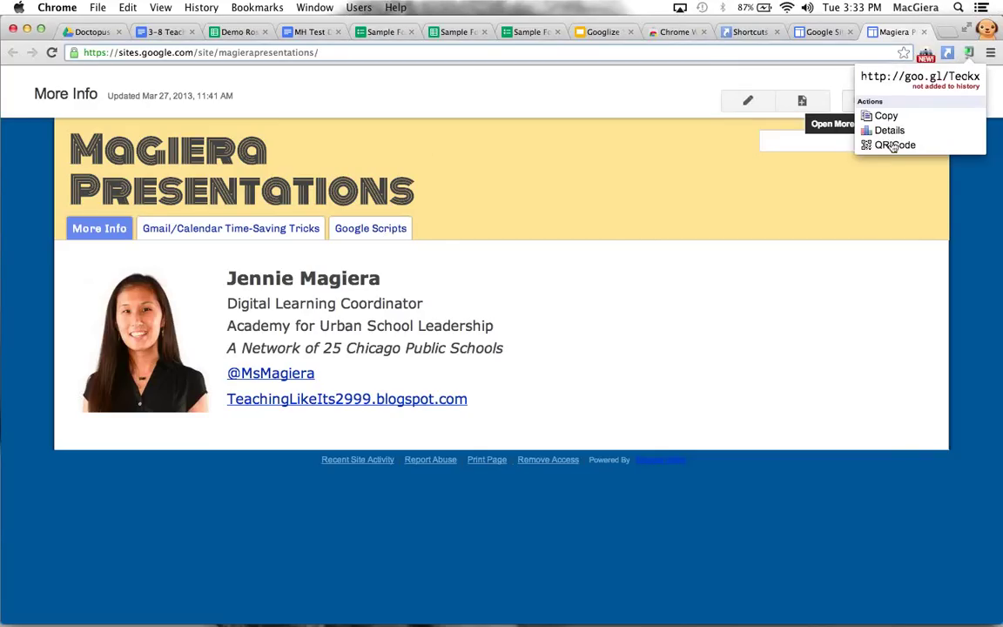
click(893, 145)
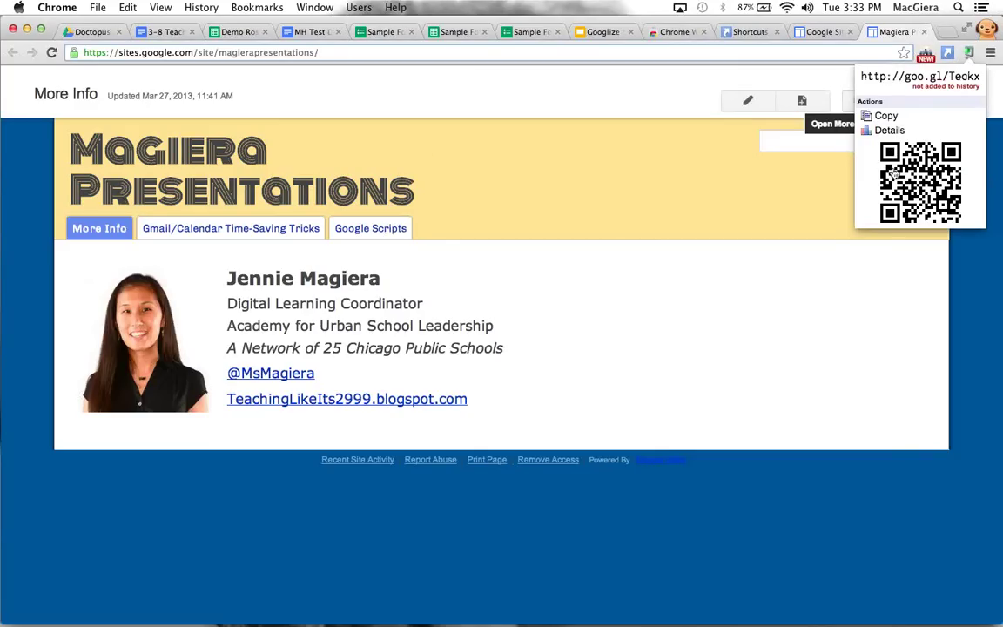
Try the Shortcuts for Google apps launcher, then open a new blank tab
click(947, 53)
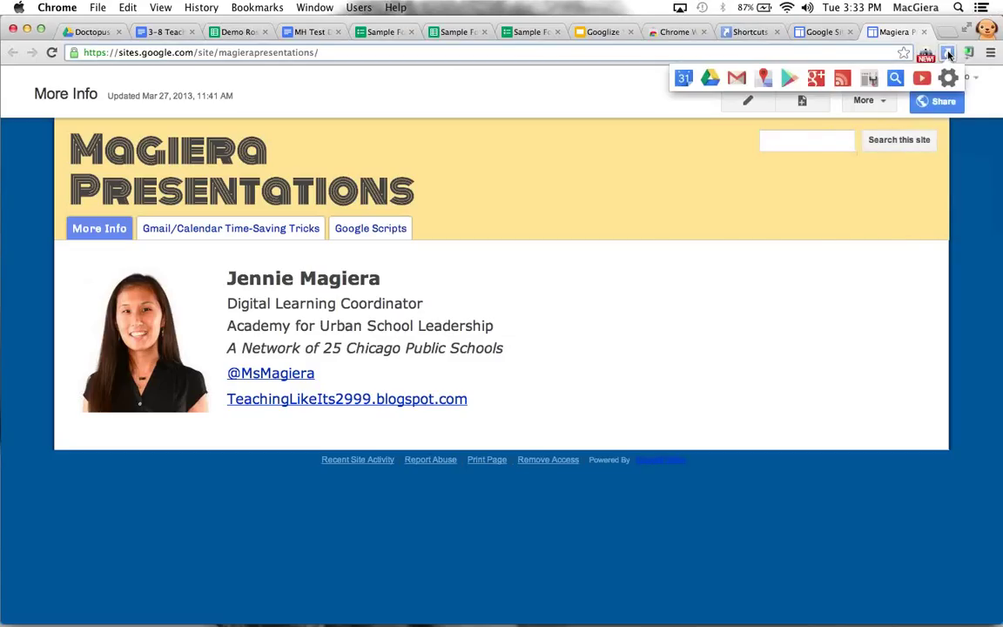
click(947, 54)
click(947, 54)
click(947, 54)
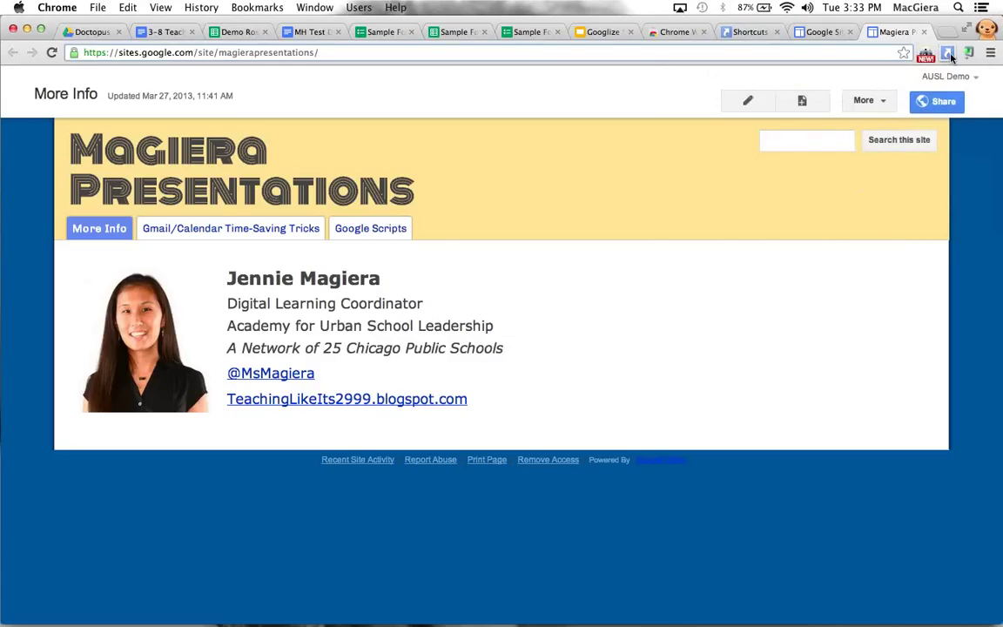
click(949, 54)
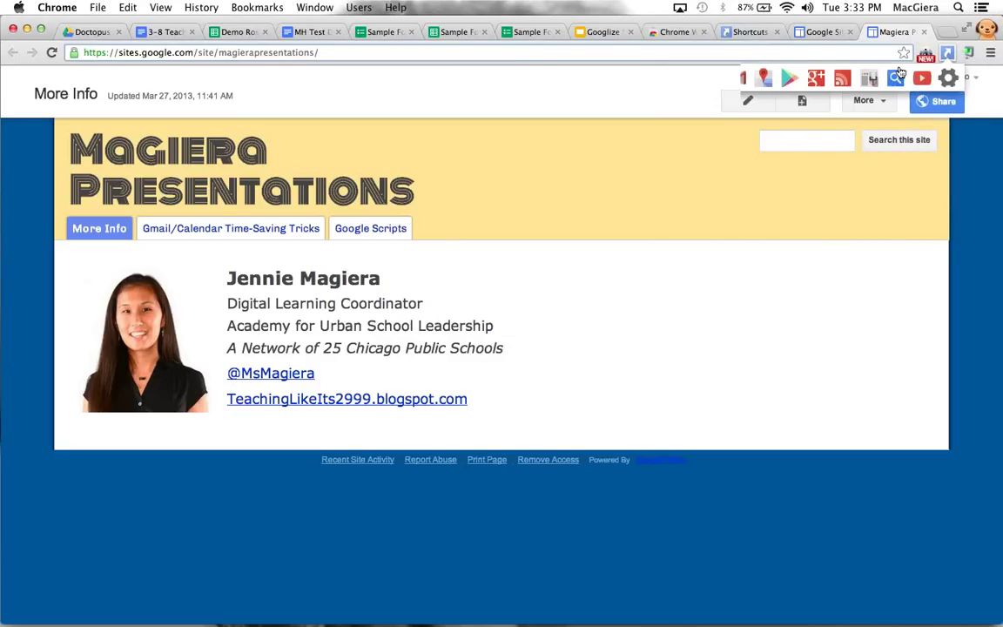
click(807, 34)
click(761, 32)
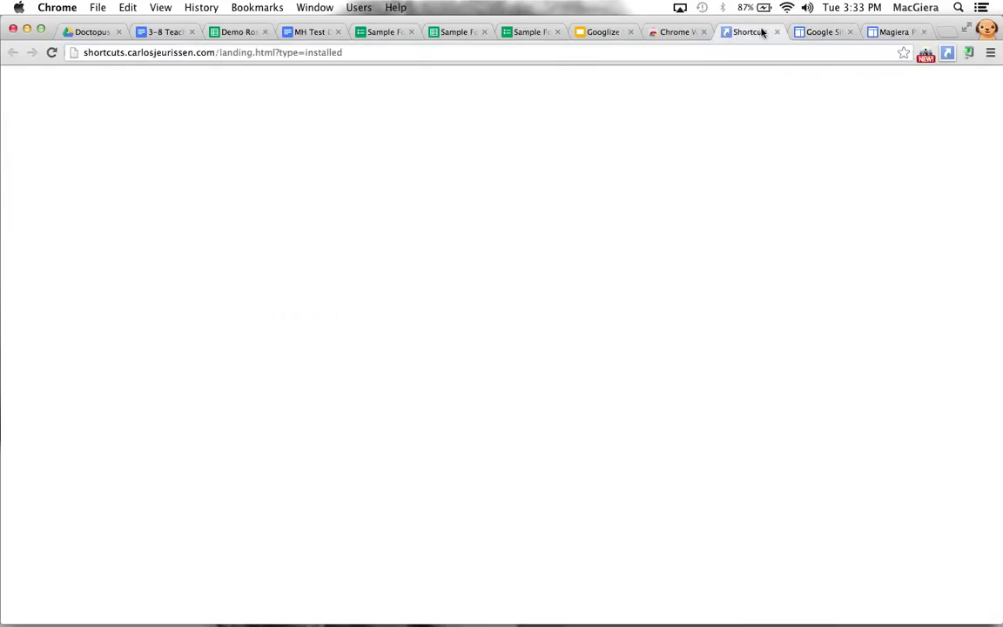
click(670, 32)
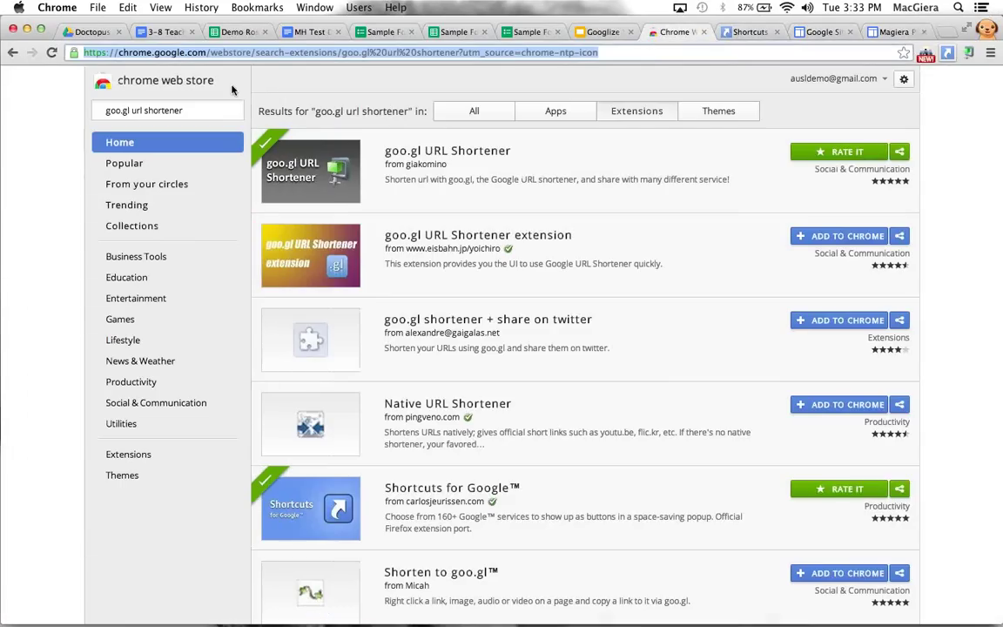
click(947, 33)
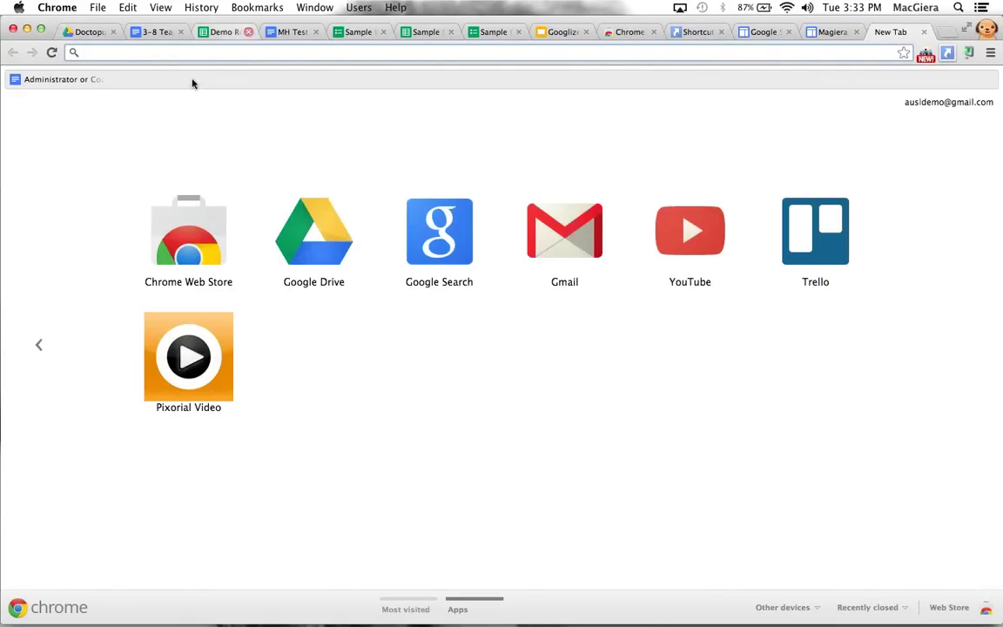
Search the Web Store for 'evernote clearly', filter to Extensions, and add Clearly to Chrome
click(187, 231)
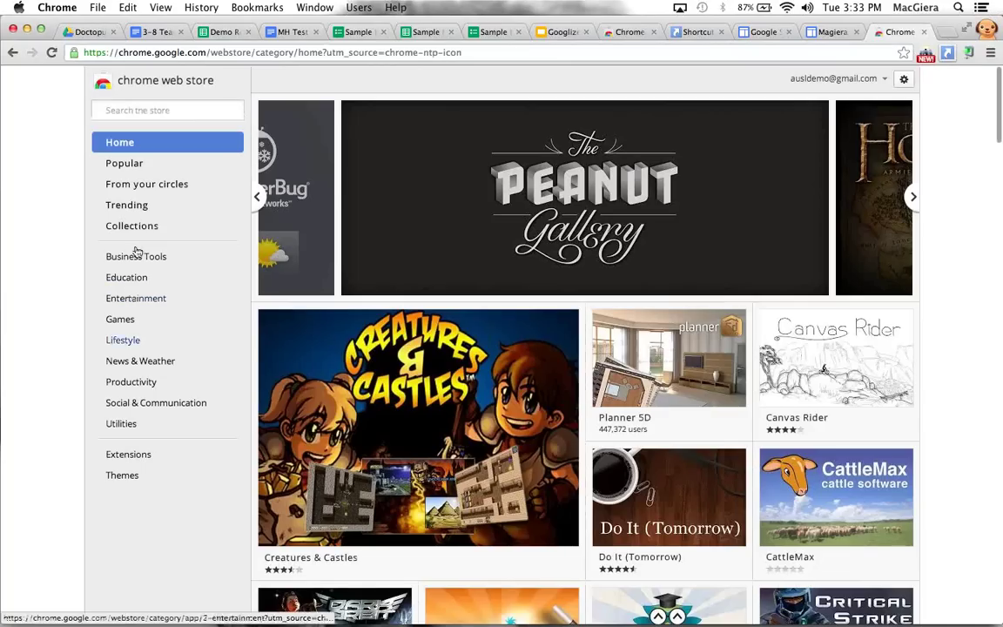
click(155, 104)
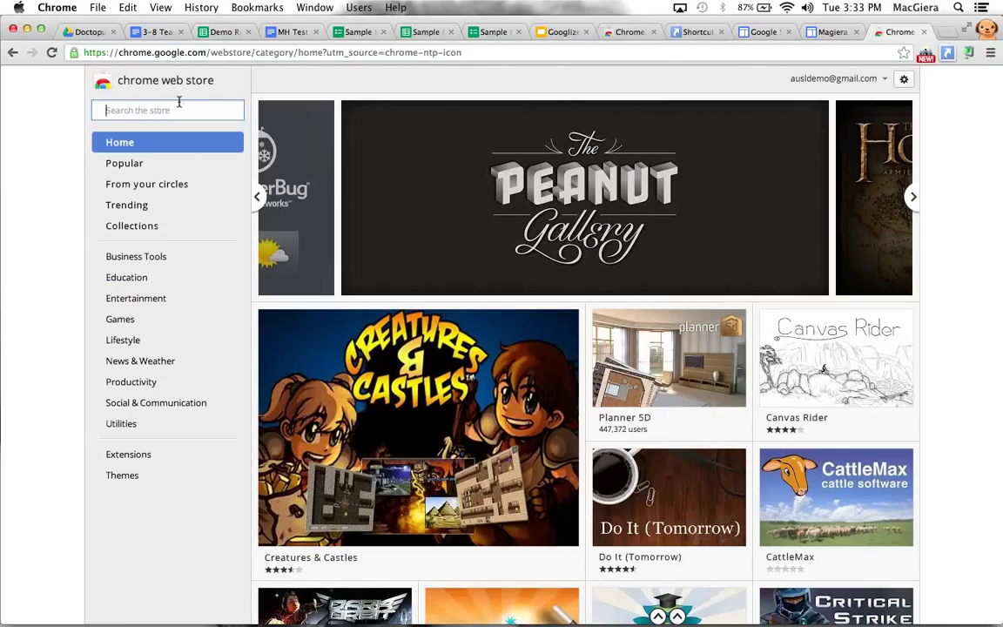
text(everynote cle)
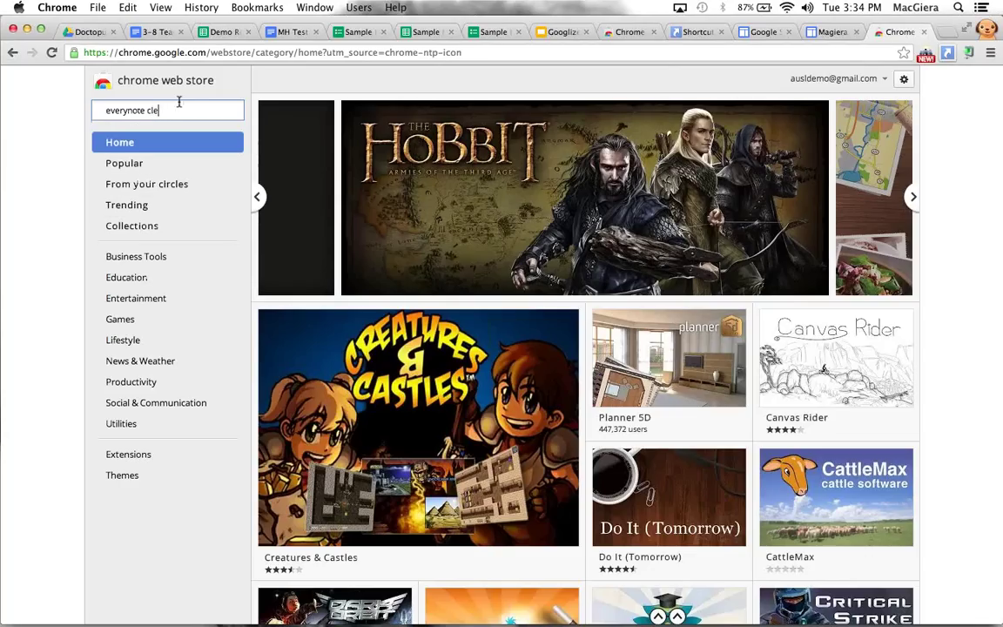
key(BackSpace)
key(BackSpace)
text(note)
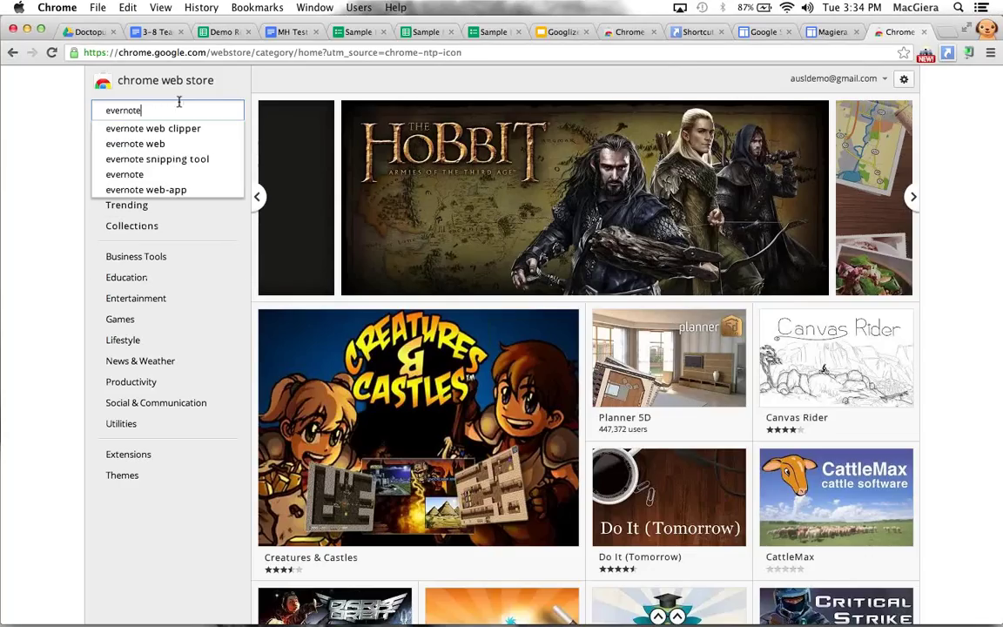
text( clearly)
key(Return)
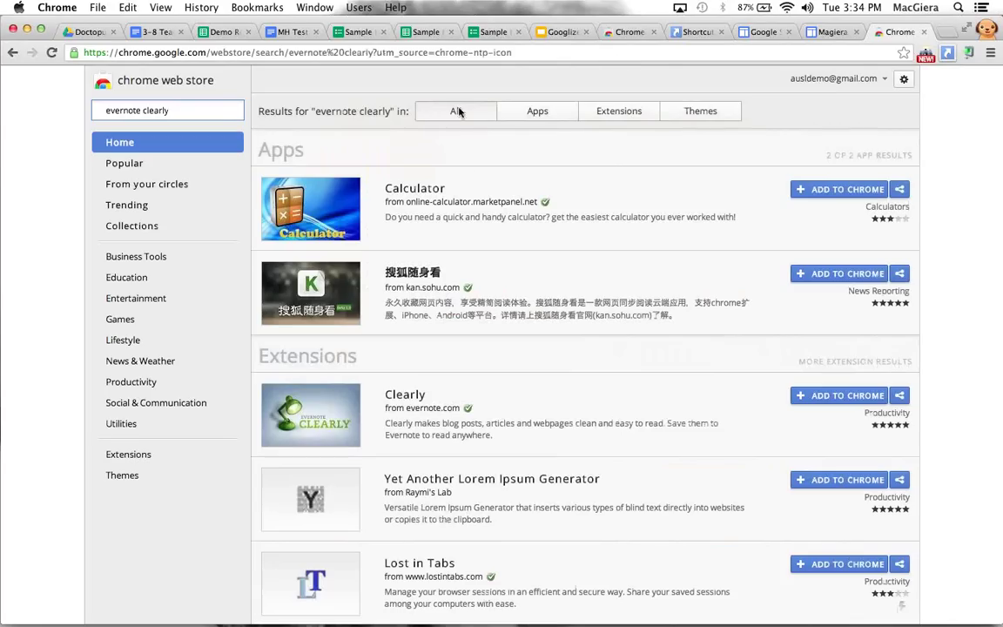
click(605, 114)
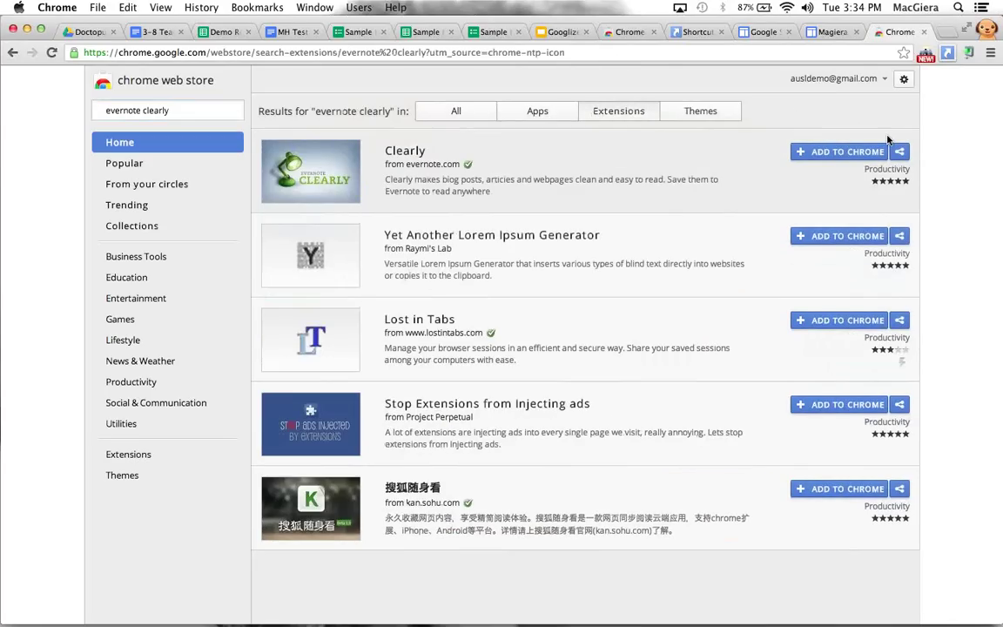
click(818, 152)
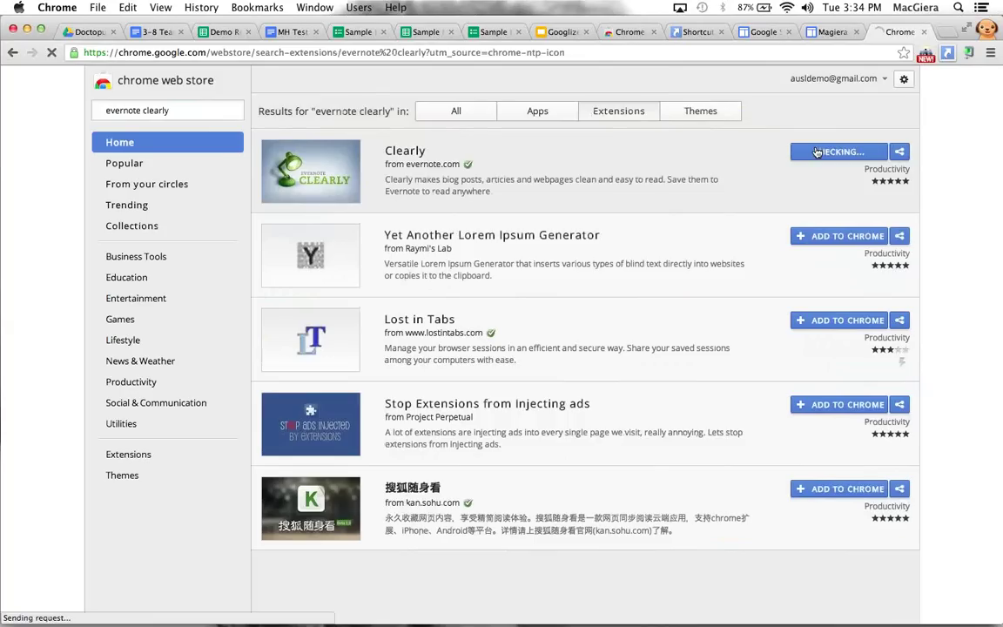
click(627, 165)
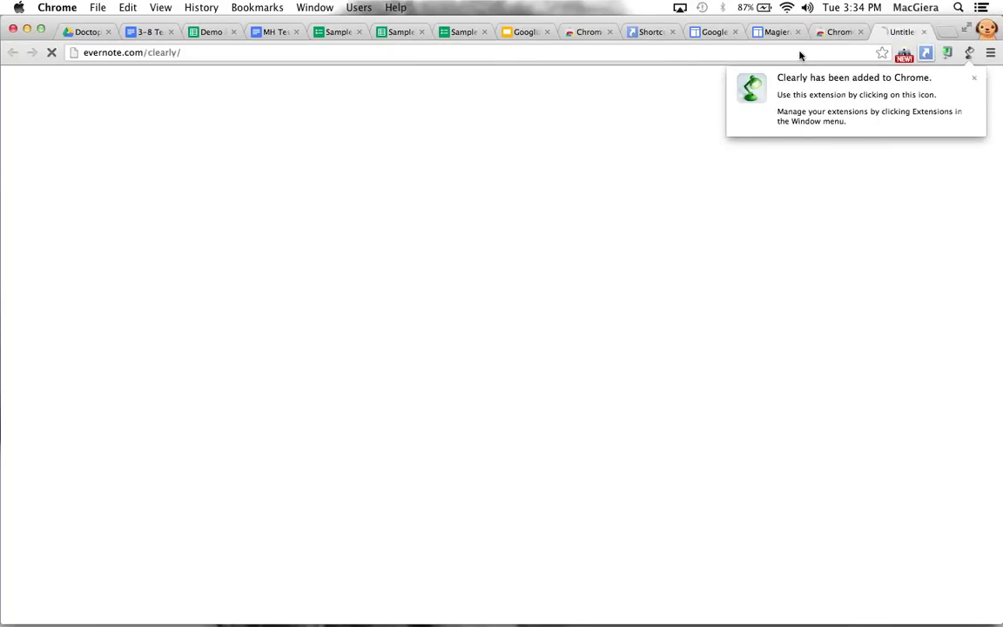
click(745, 53)
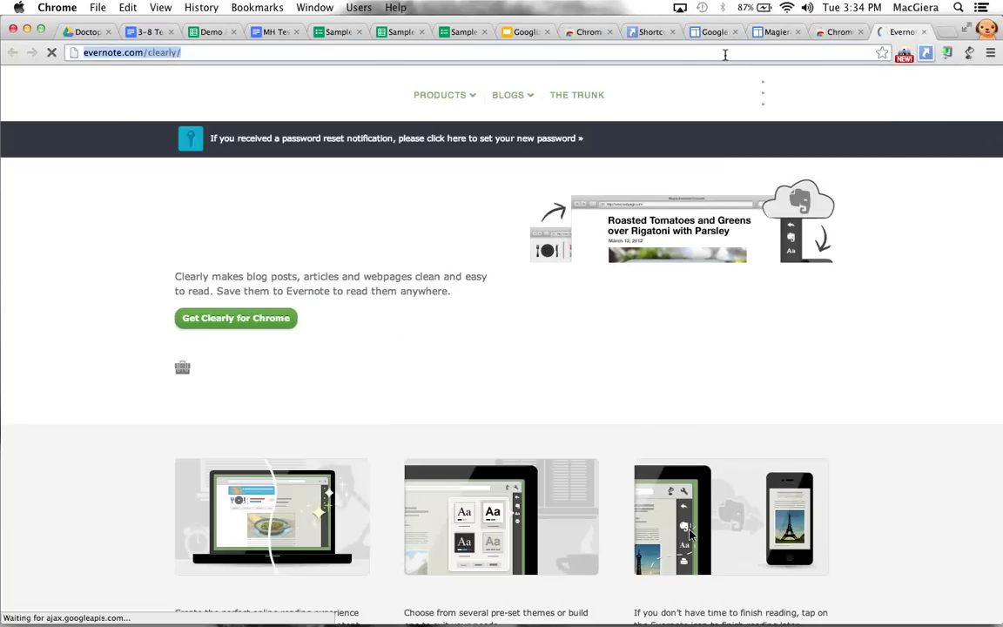
text(new york)
key(Down)
key(Down)
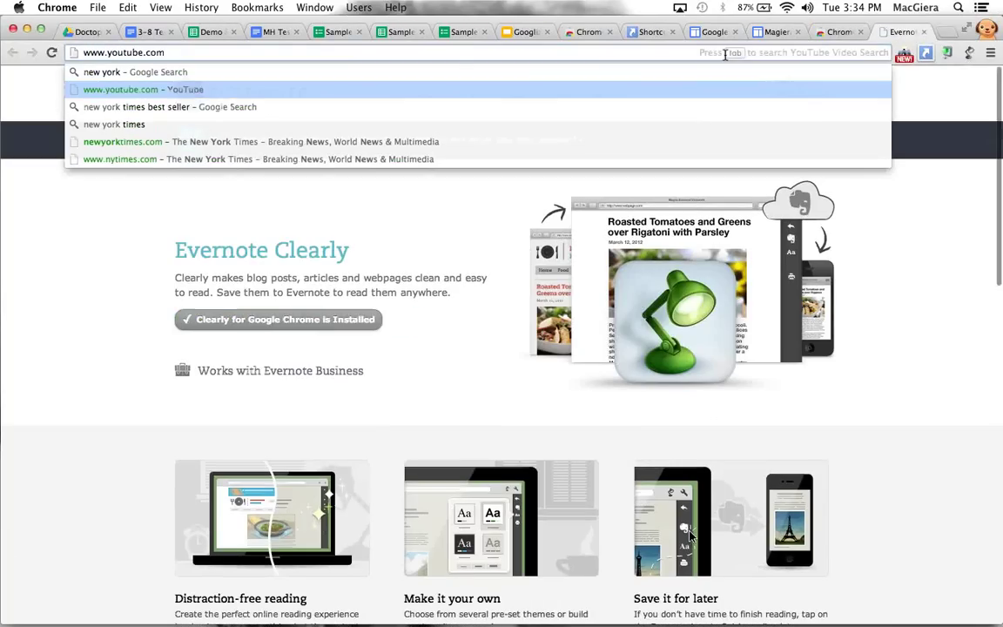
key(Down)
key(Return)
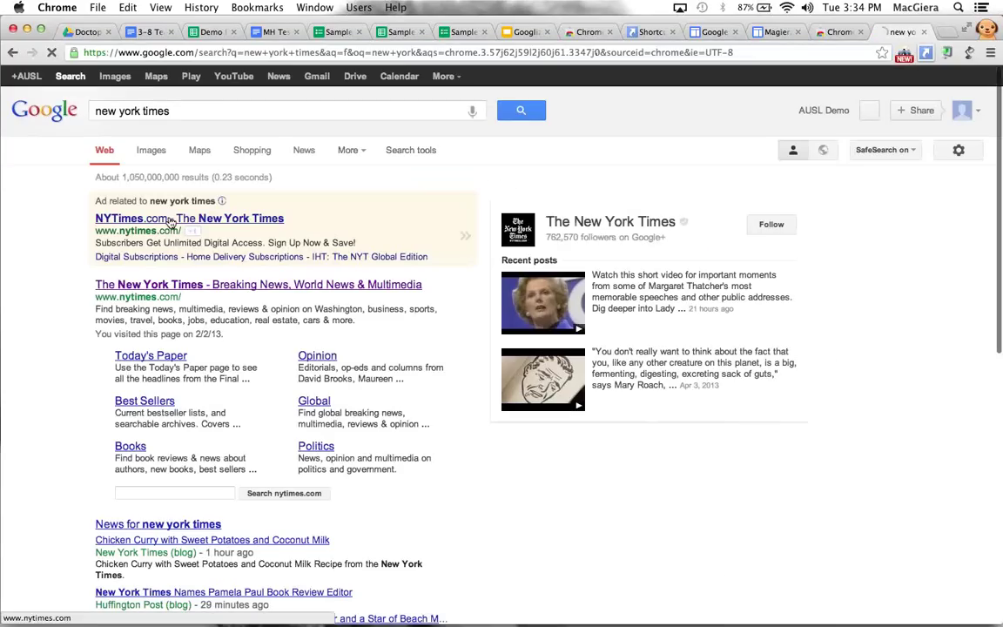
click(172, 220)
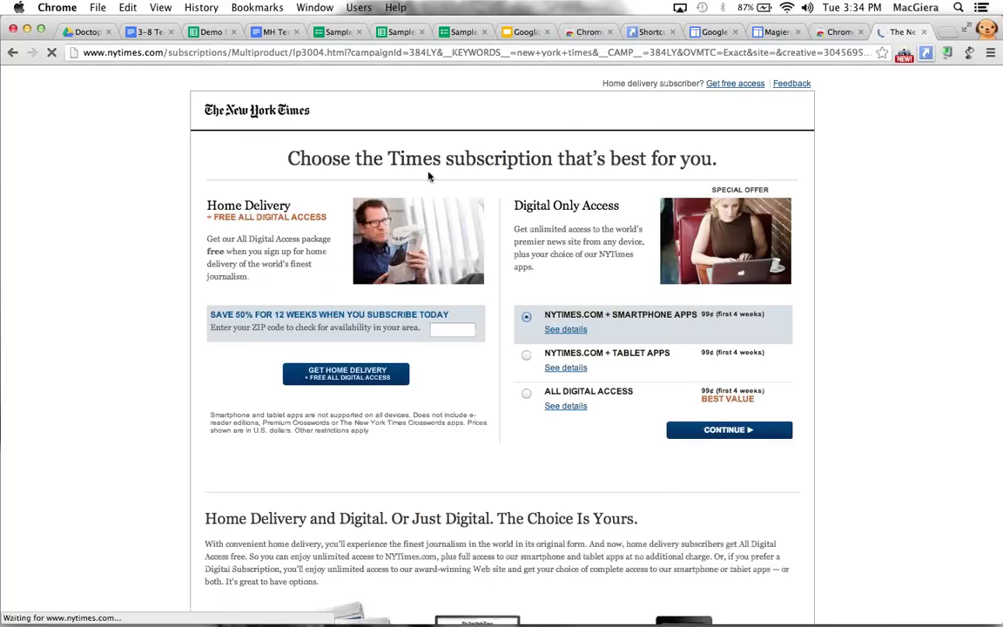
click(168, 52)
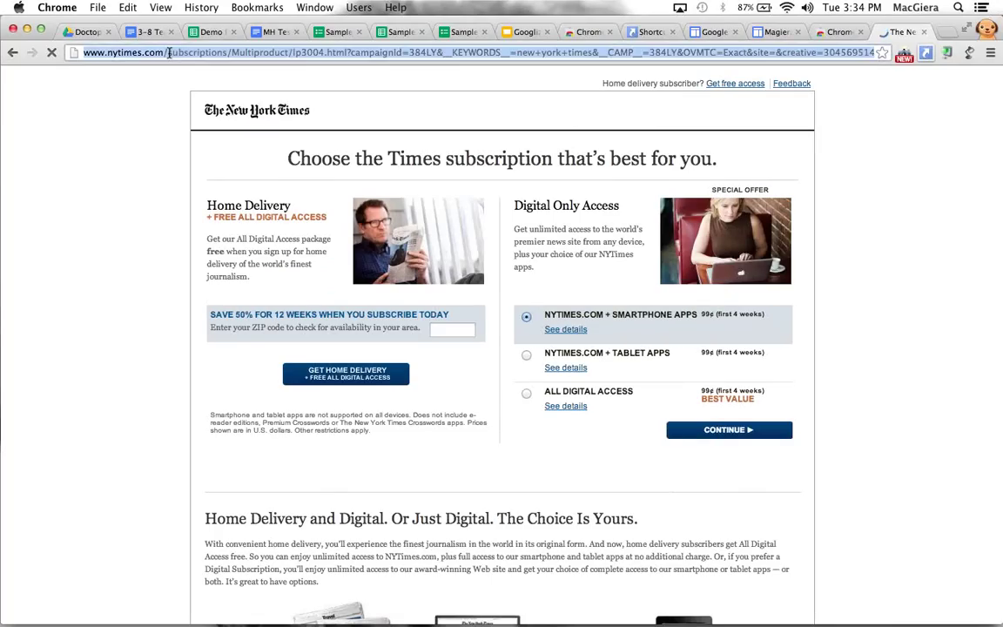
drag(168, 53, 731, 54)
key(BackSpace)
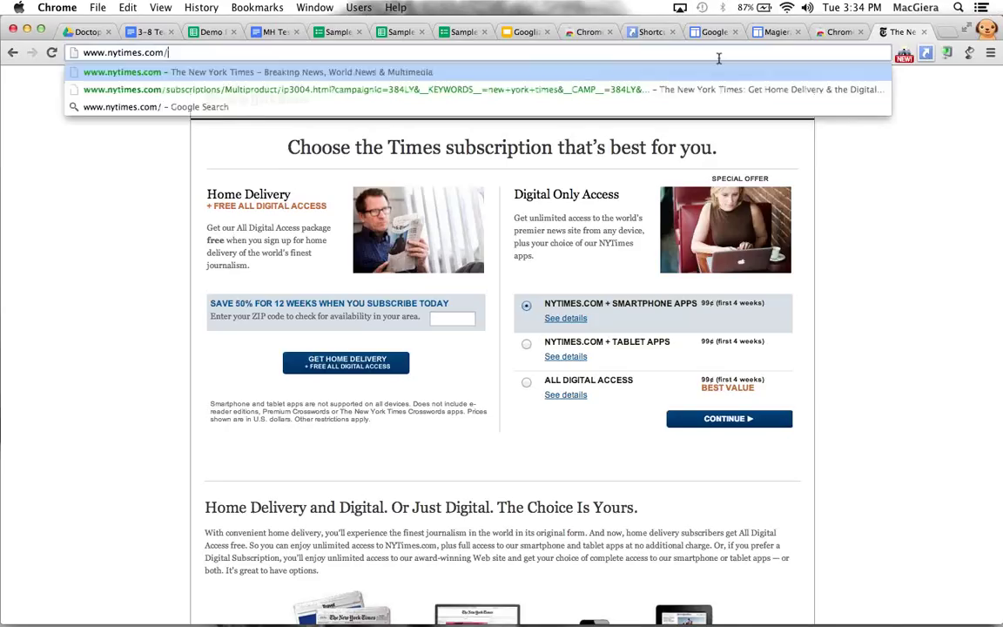
key(Return)
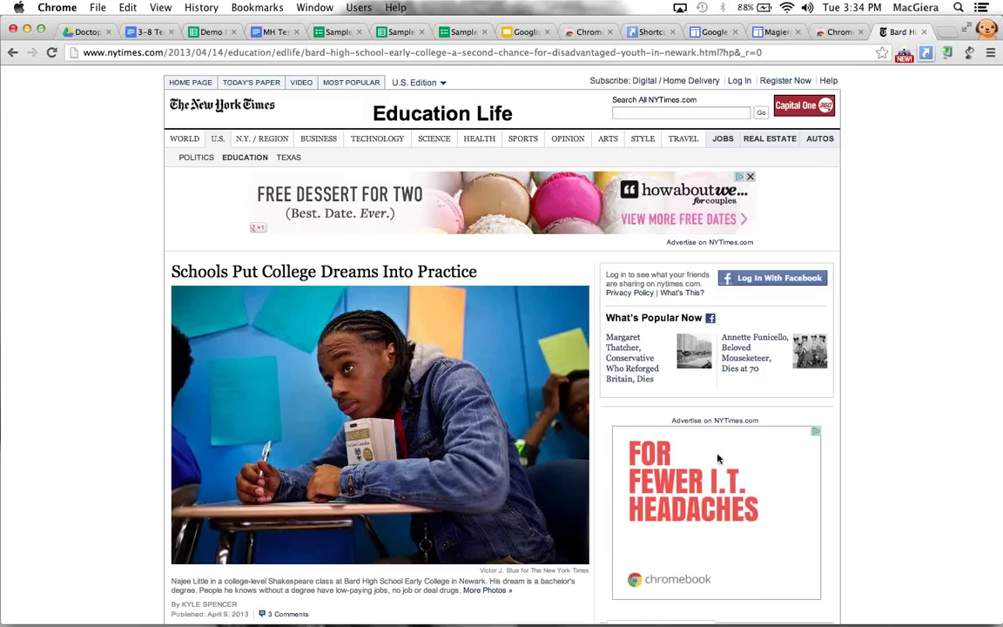
Show the 'Schools Put College Dreams Into Practice' article in Clearly's reading view
scroll(671, 377, down, 3)
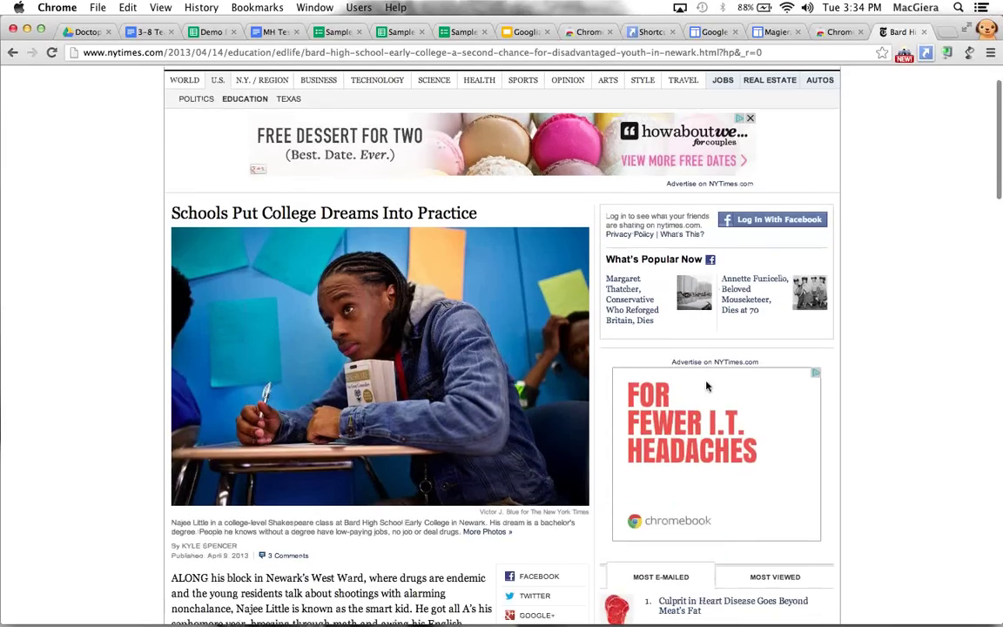
scroll(706, 387, down, 1)
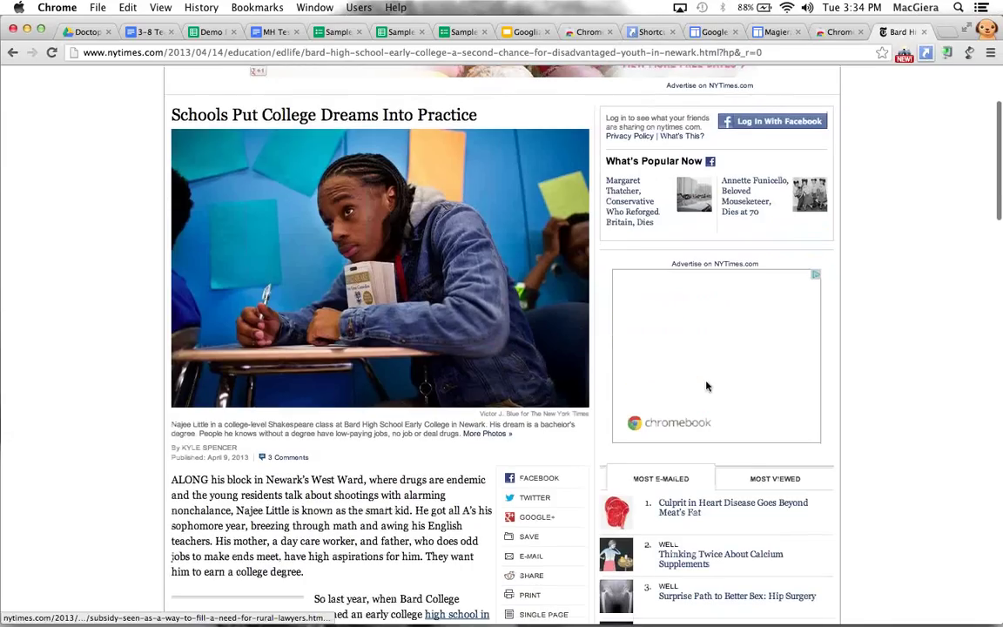
scroll(707, 385, up, 4)
click(970, 53)
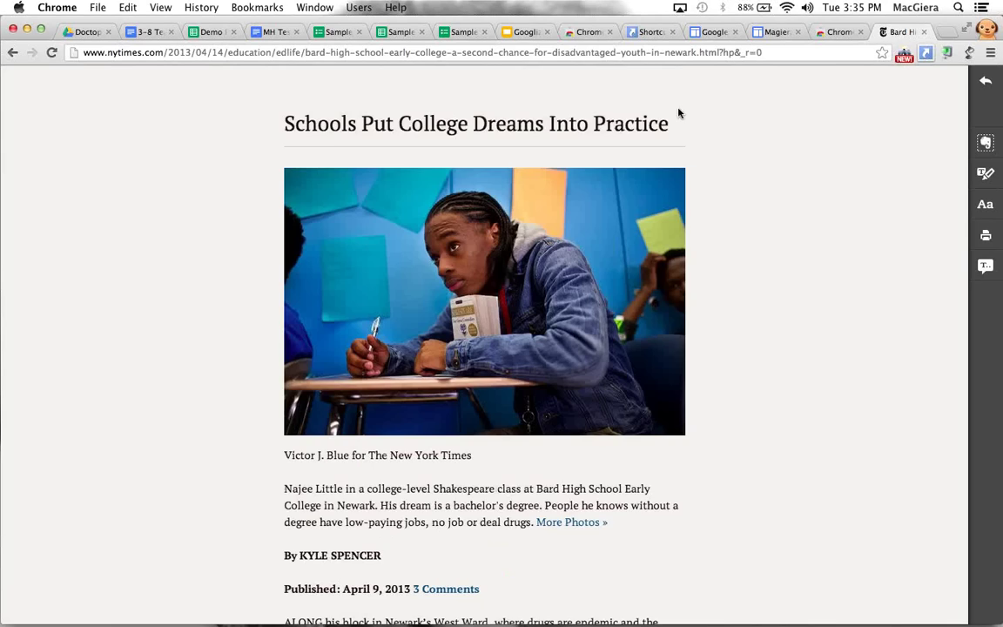
Highlight the caption passage about a bachelor's degree, from 'dream' to 'drugs'
scroll(678, 113, down, 5)
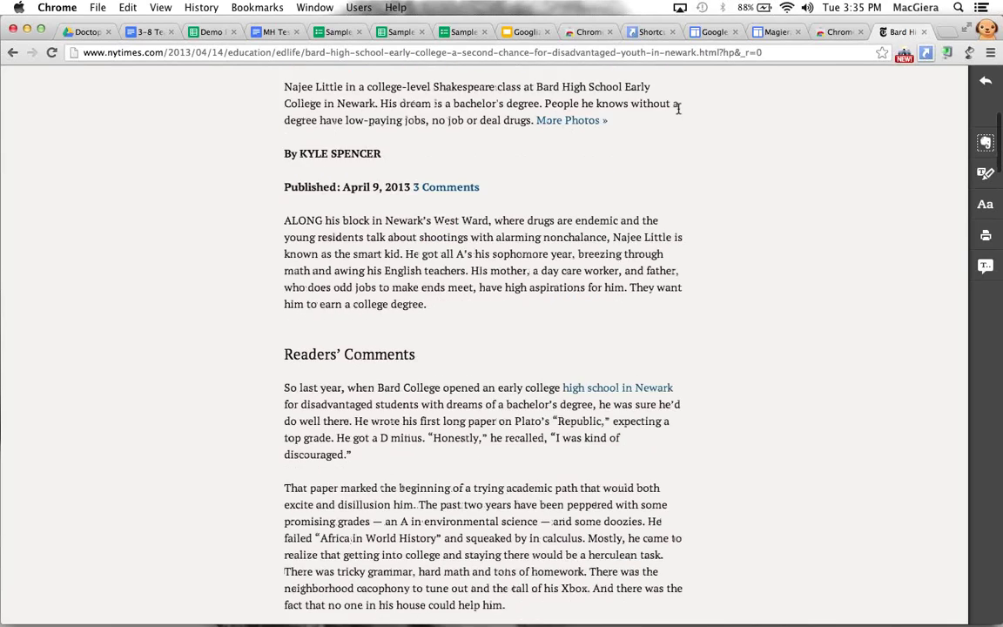
scroll(678, 109, down, 15)
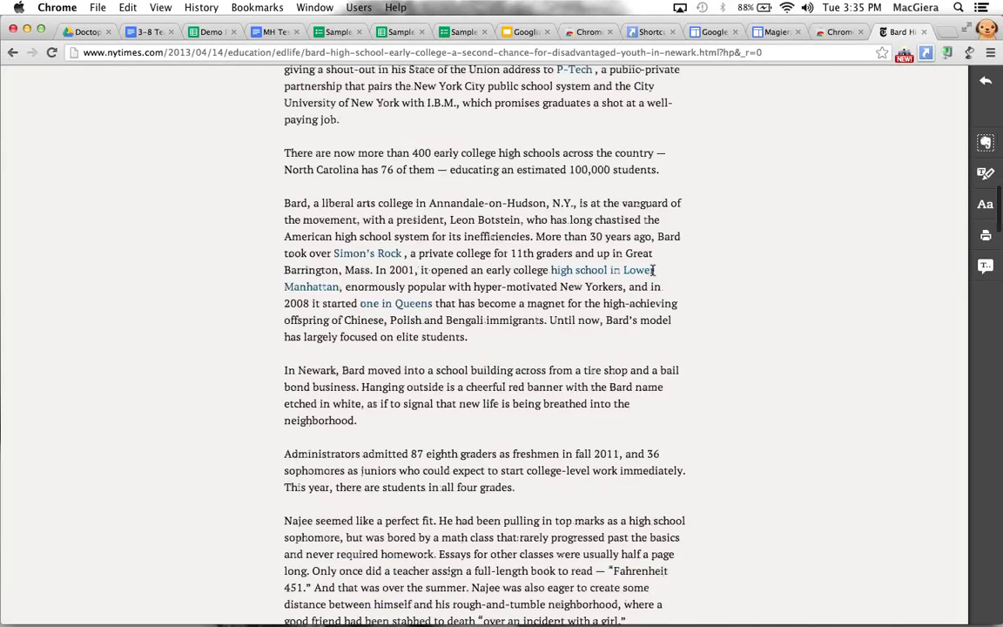
scroll(653, 275, down, 10)
scroll(652, 275, up, 20)
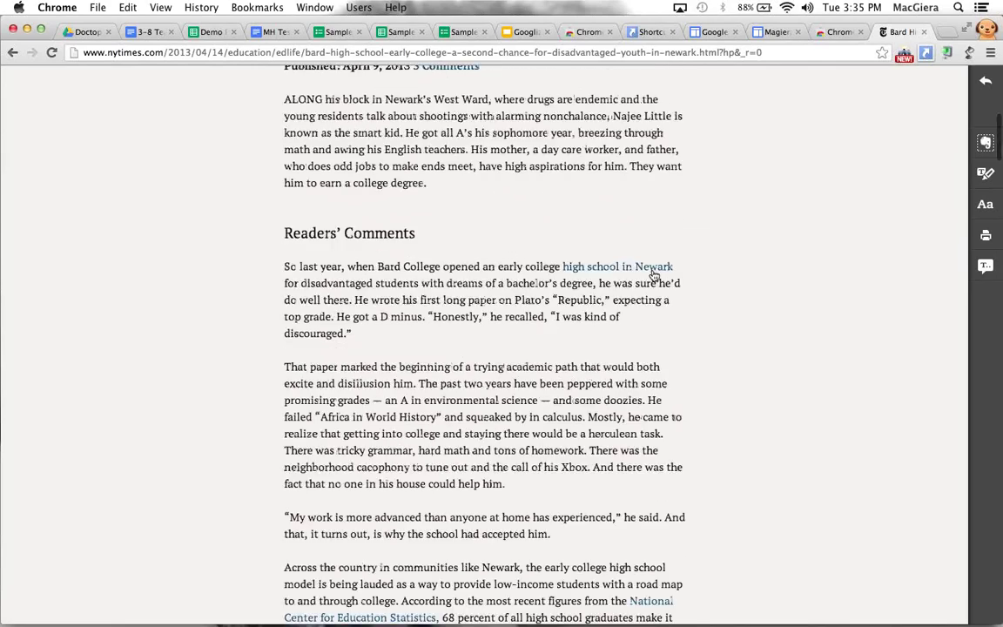
scroll(653, 275, up, 7)
drag(400, 505, 528, 525)
Open and dismiss Clearly's Evernote sign-in panel, then return to the Web Store results
click(985, 143)
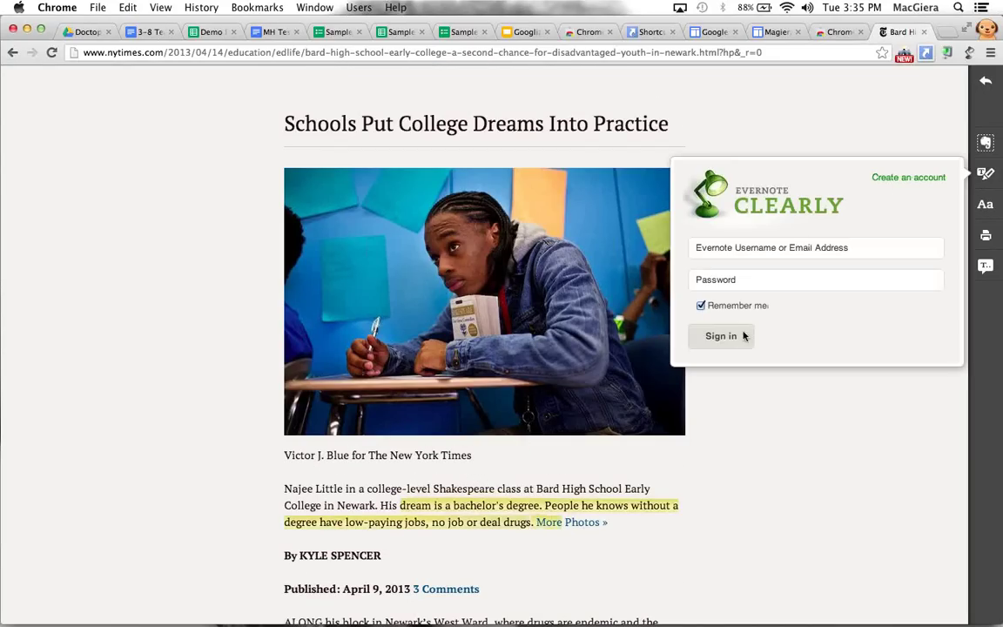
click(741, 481)
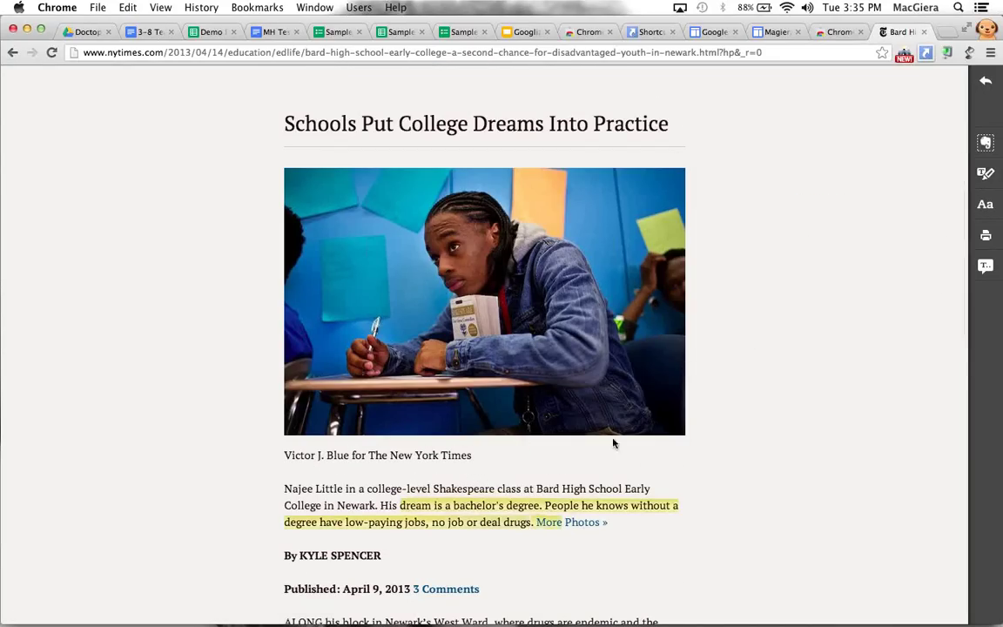
scroll(565, 205, down, 10)
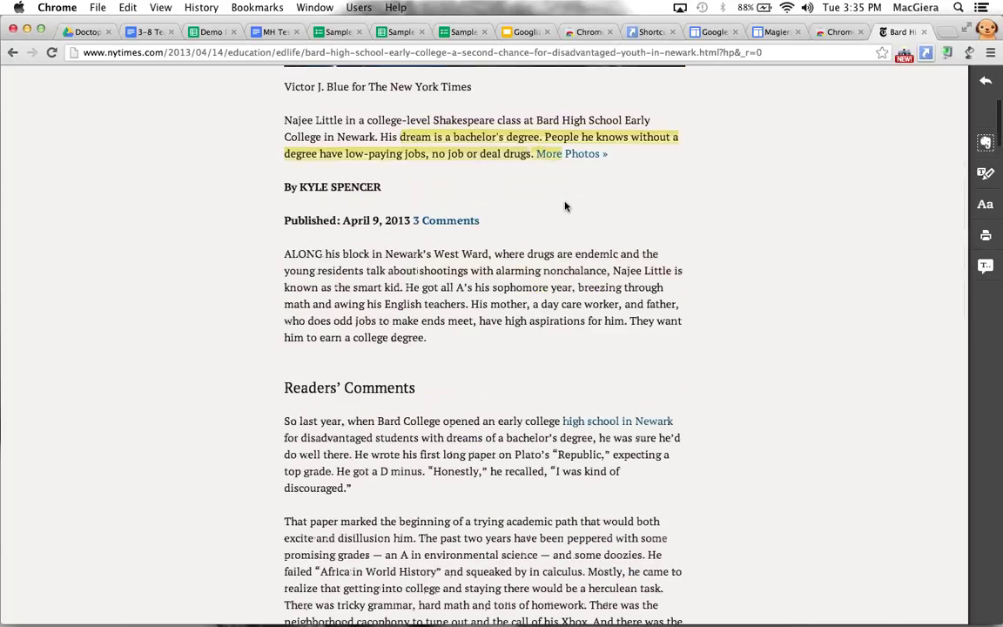
scroll(566, 204, down, 2)
scroll(565, 206, down, 15)
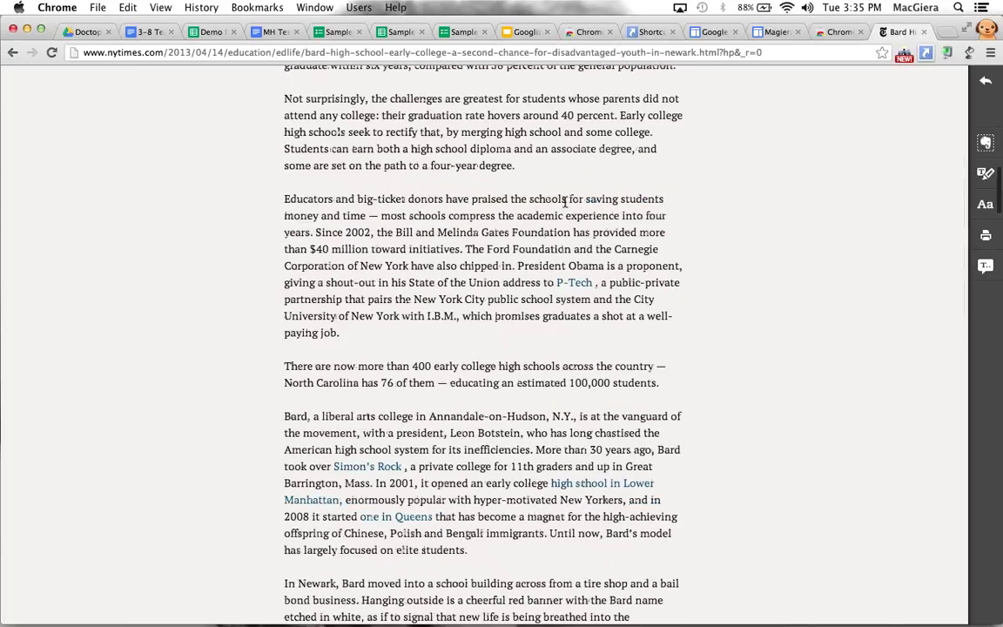
click(842, 32)
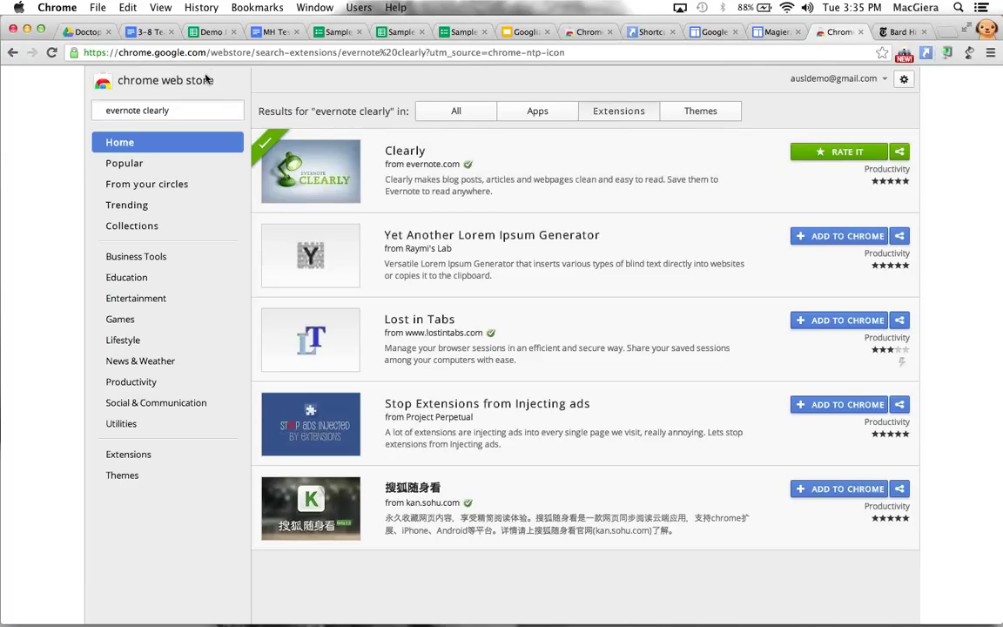
Search the Web Store for 'announcify' and add the Announcify extension to Chrome
click(229, 107)
text(a)
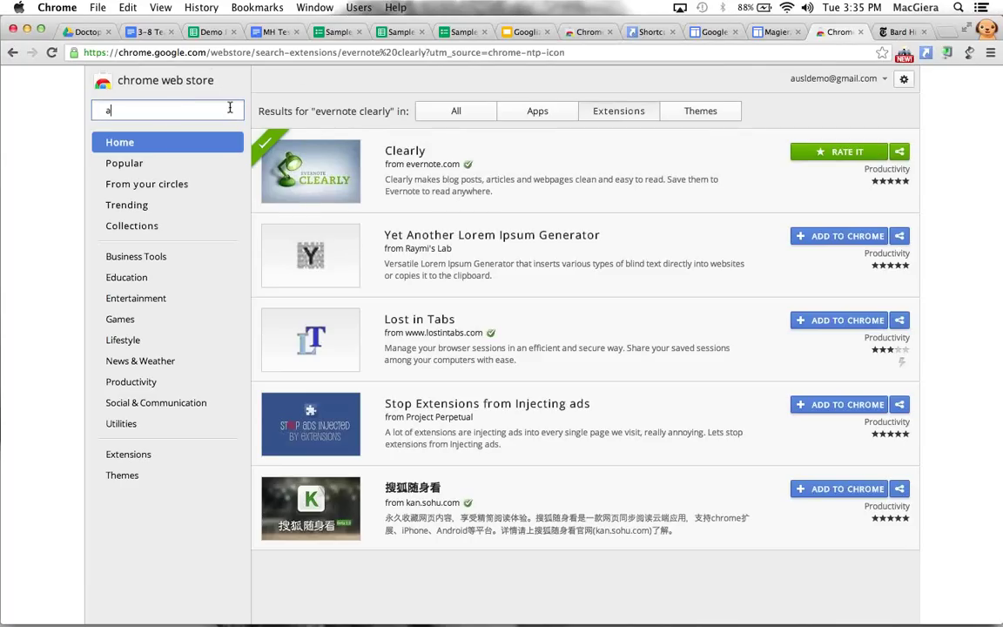
text(nnouncify)
key(Return)
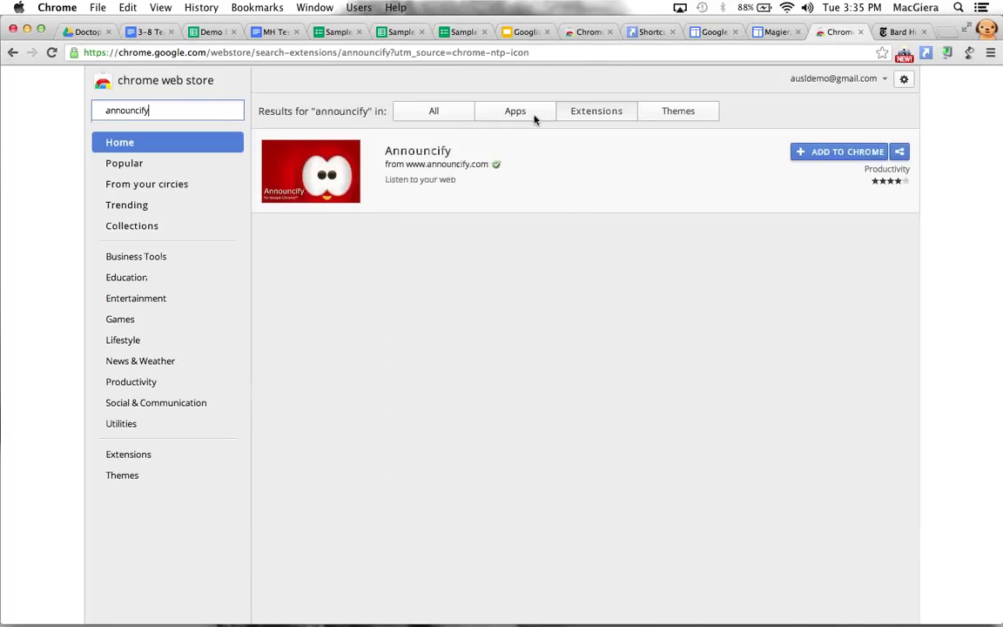
click(827, 152)
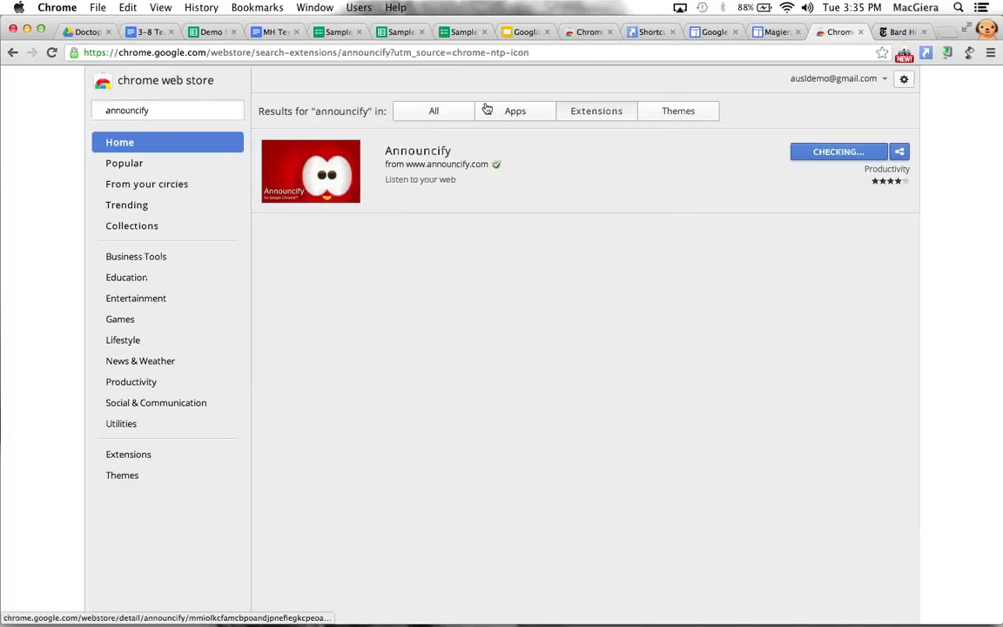
click(630, 155)
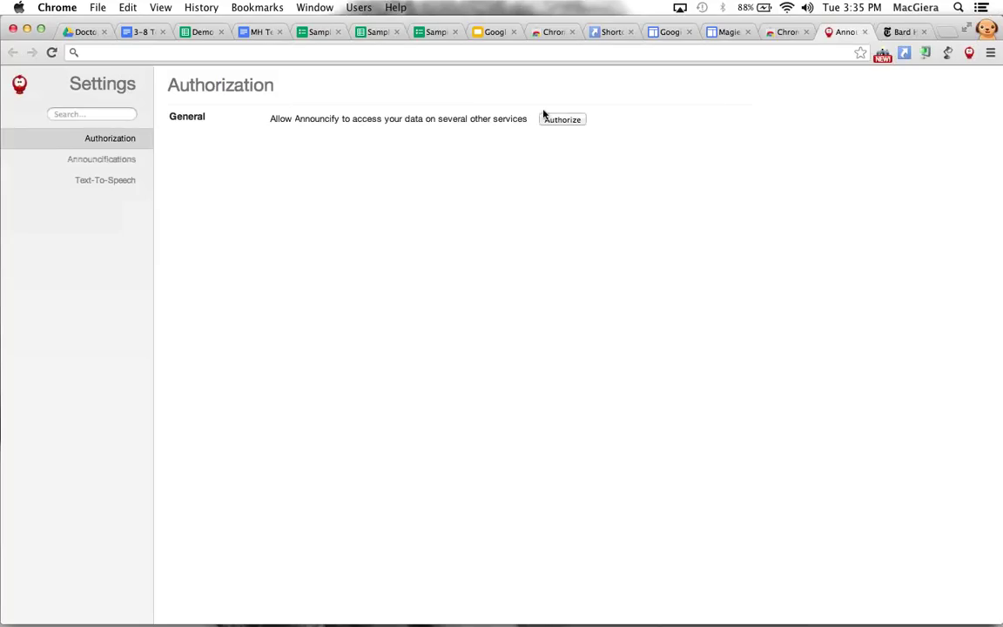
Try Authorize on Announcify's settings page three times, dismissing each not-ready alert
click(559, 119)
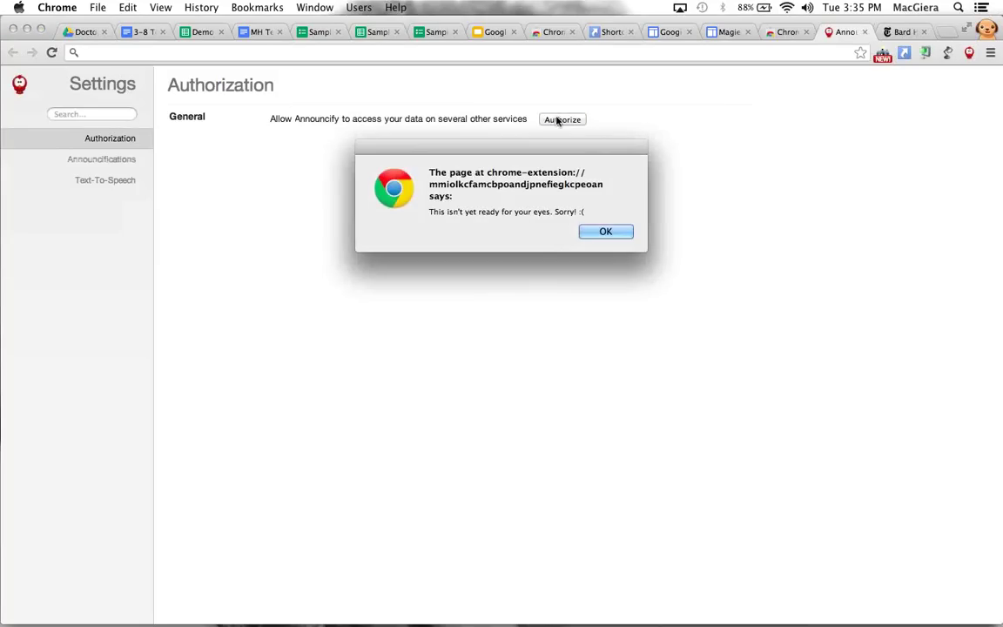
click(560, 211)
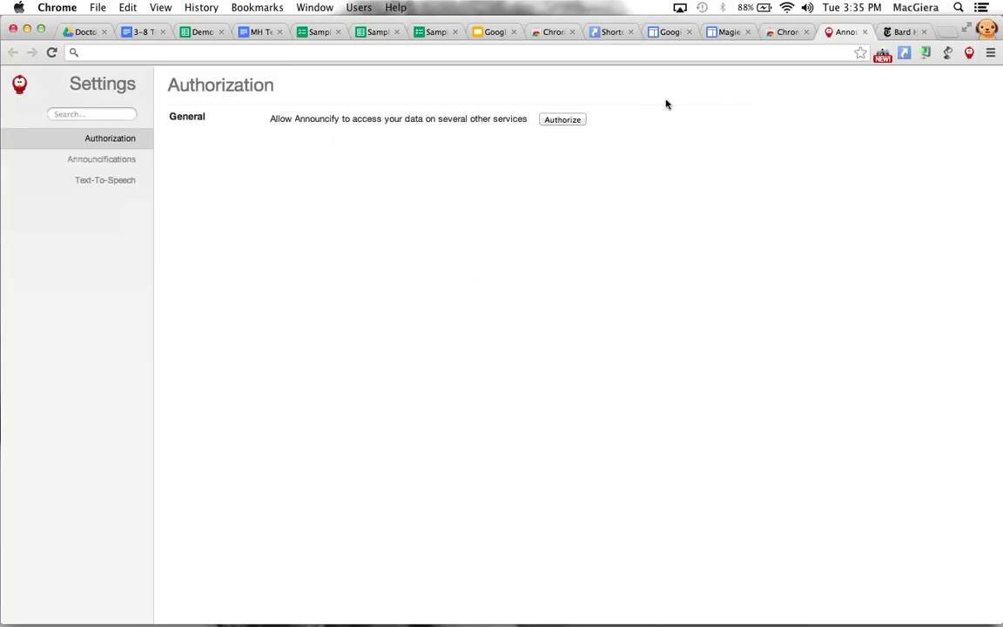
click(565, 121)
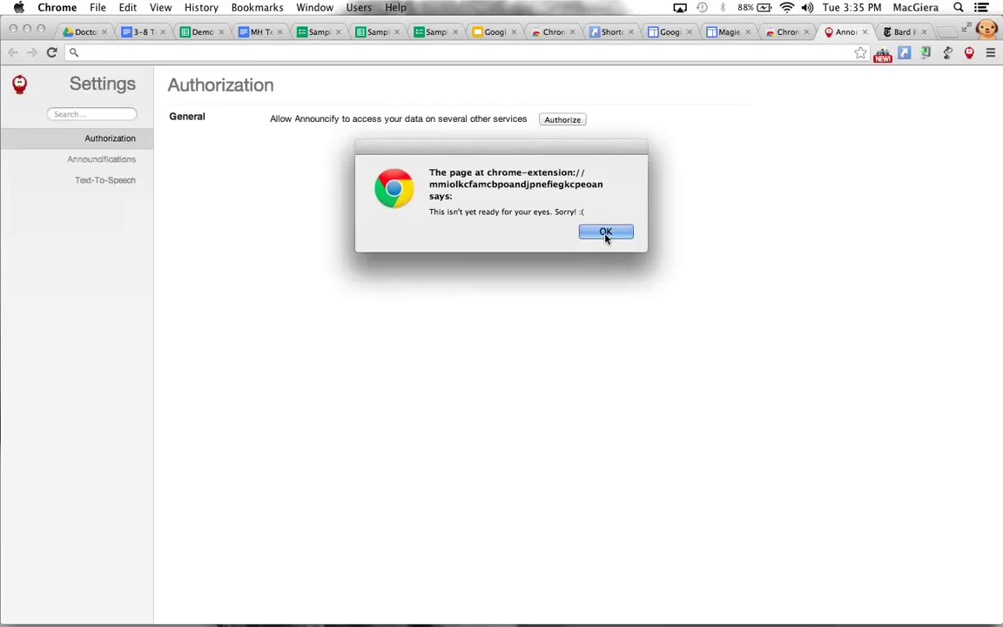
click(605, 233)
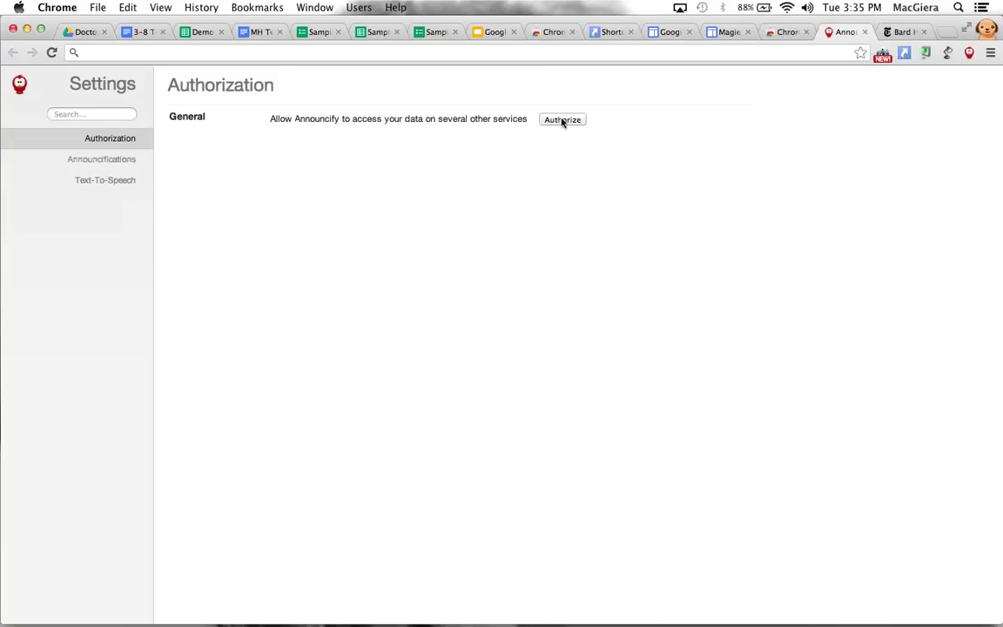
click(563, 123)
click(604, 231)
right_click(682, 614)
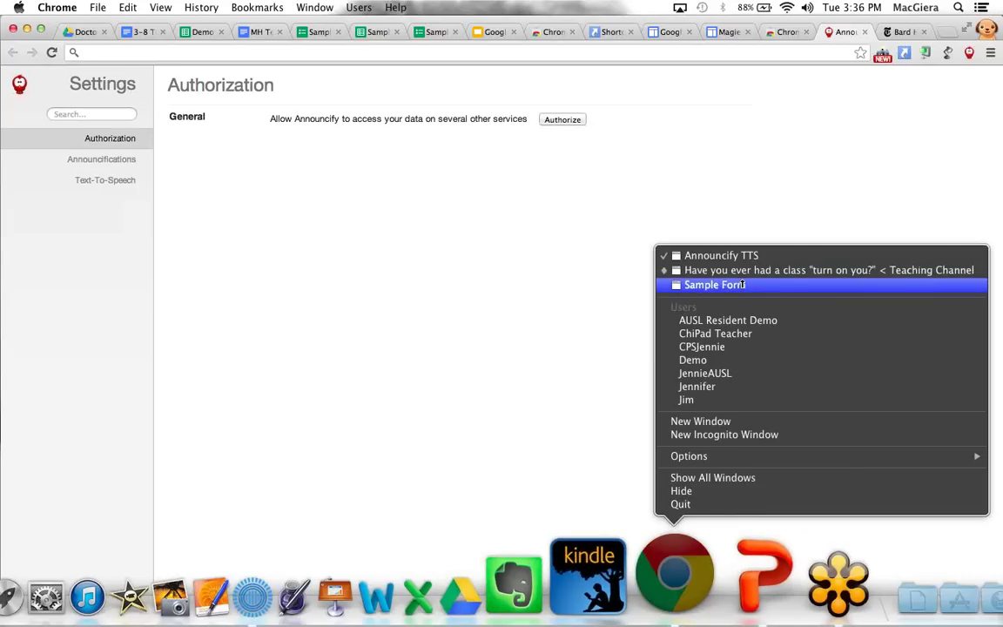
In the other Chrome window, open the New York Times article and show it in Clearly
click(742, 285)
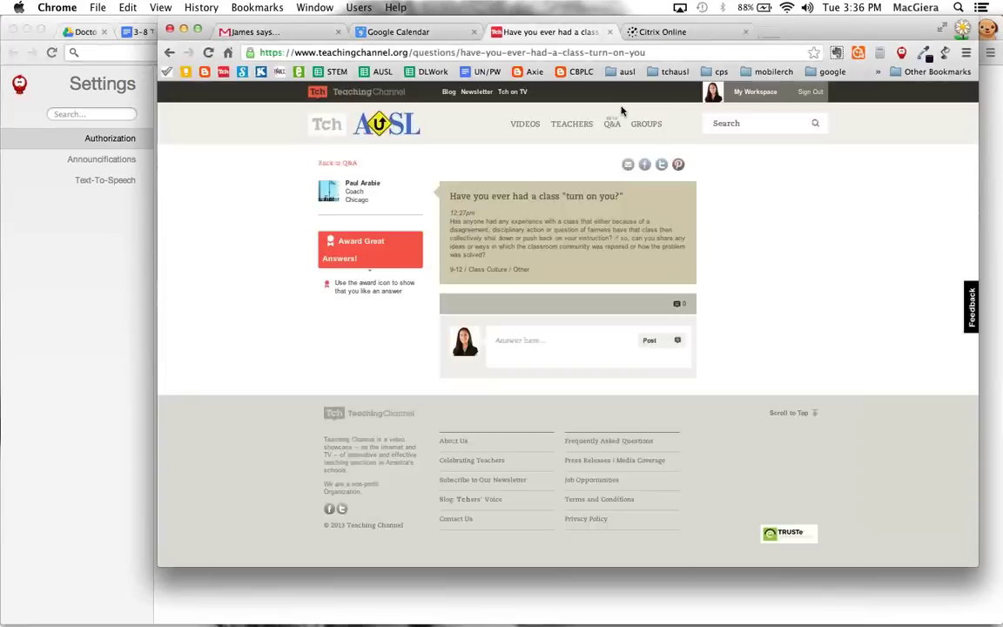
key(super+t)
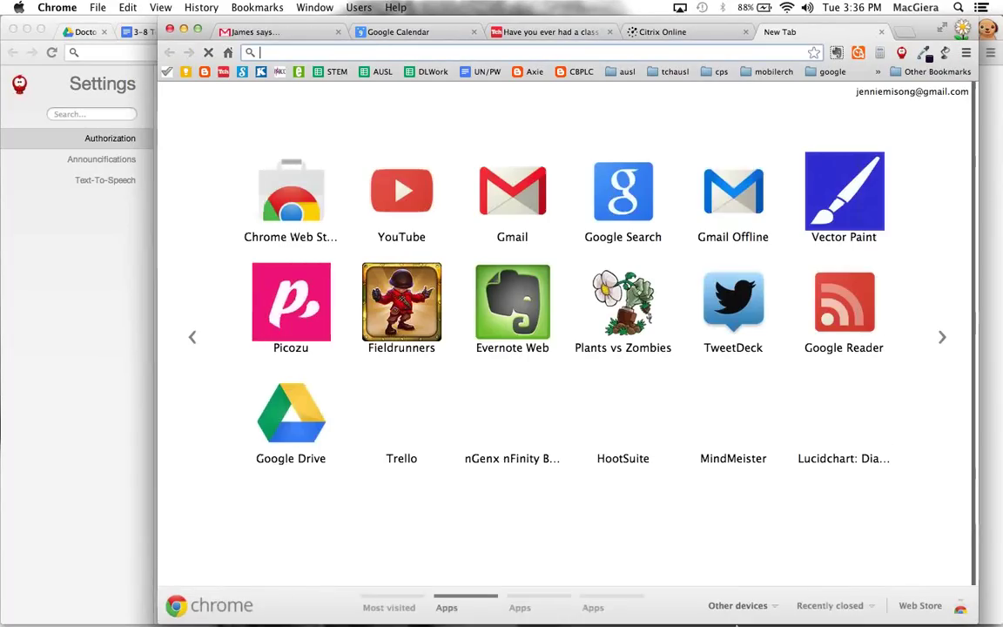
text(new york)
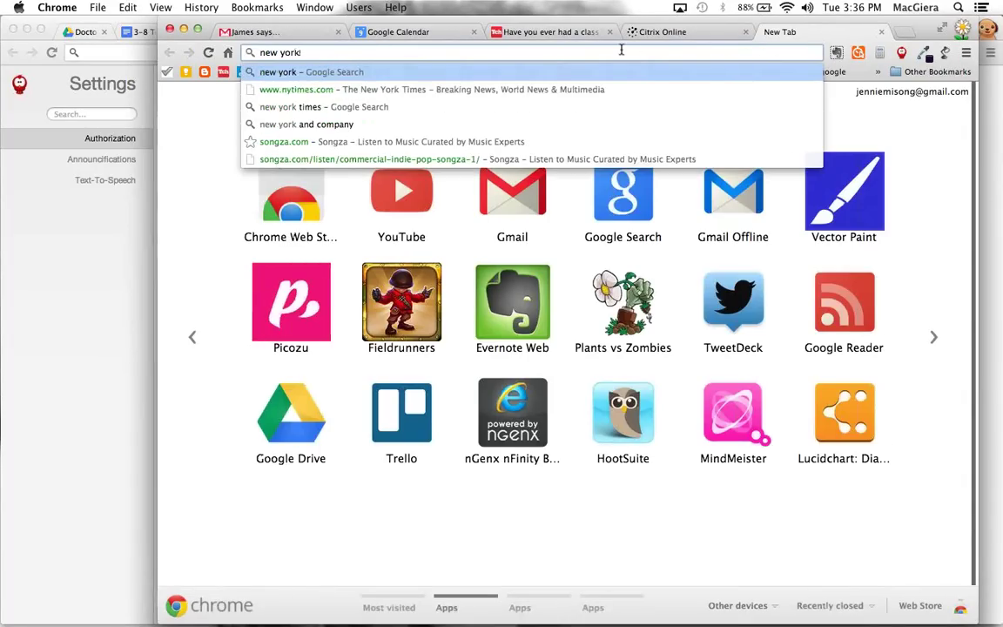
key(Down)
key(Return)
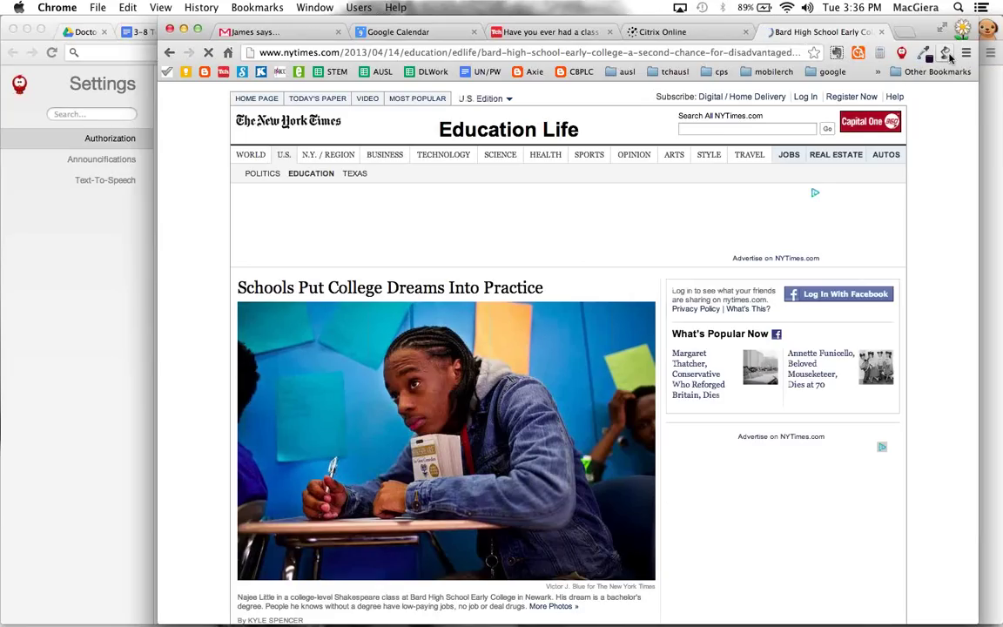
click(946, 53)
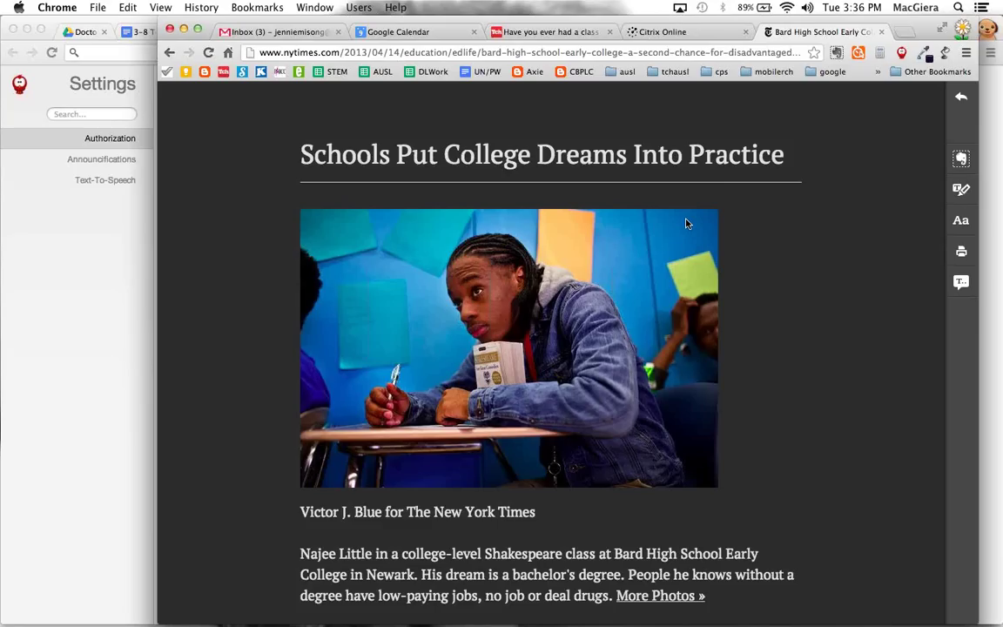
key(XF86AudioRaiseVolume)
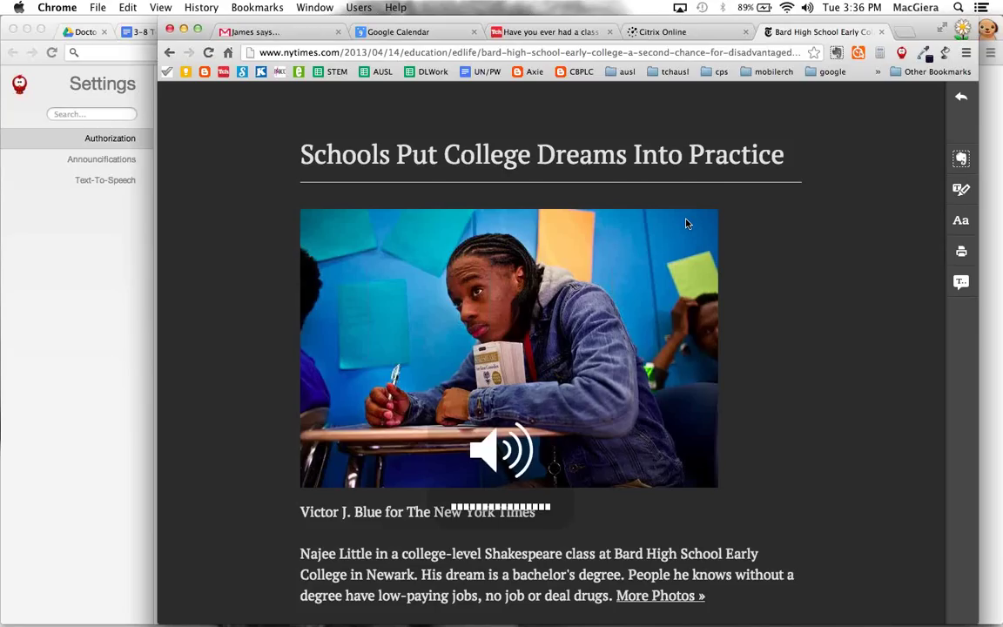
Have Announcify read the Bard High School article aloud, pause it, then close its tab
click(901, 54)
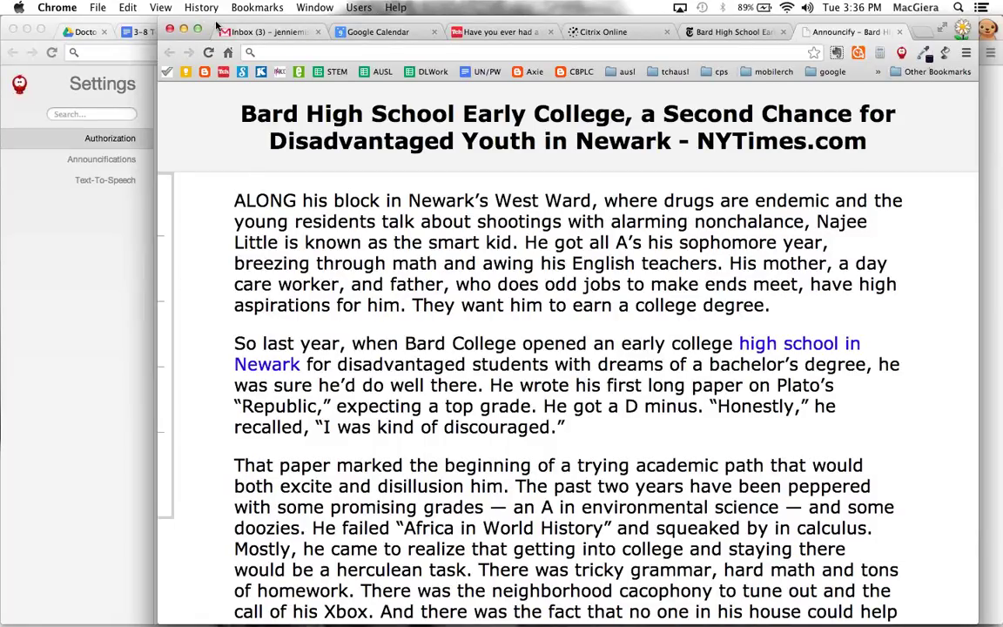
drag(209, 30, 171, 17)
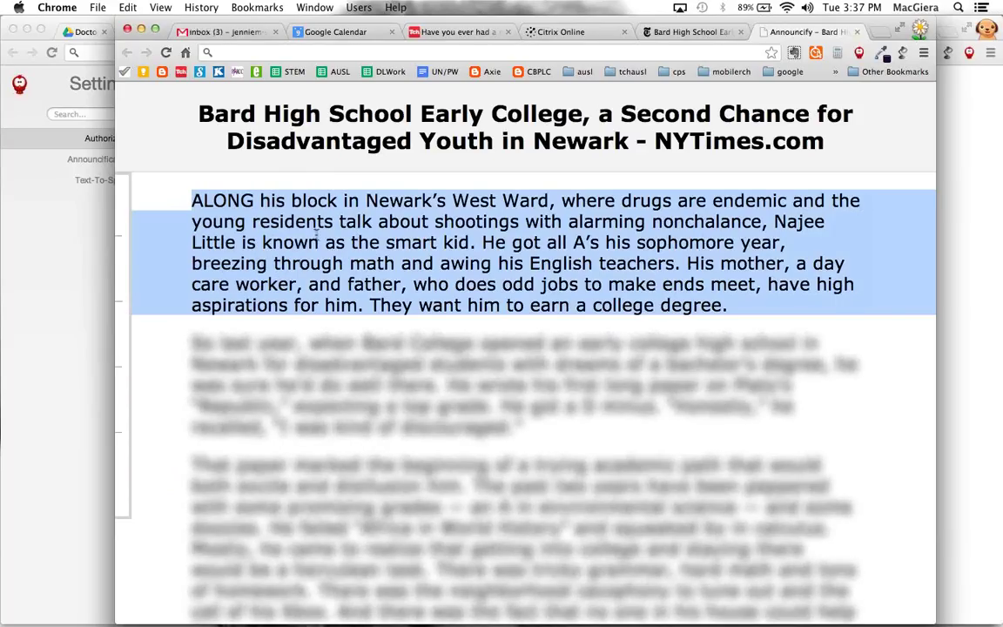
mouse_move(127, 264)
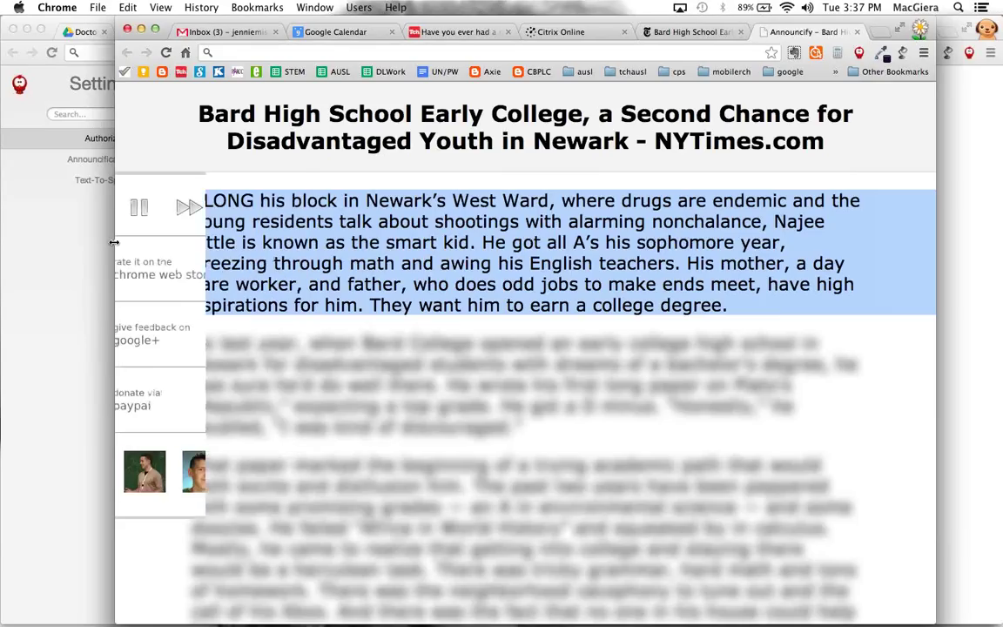
click(201, 206)
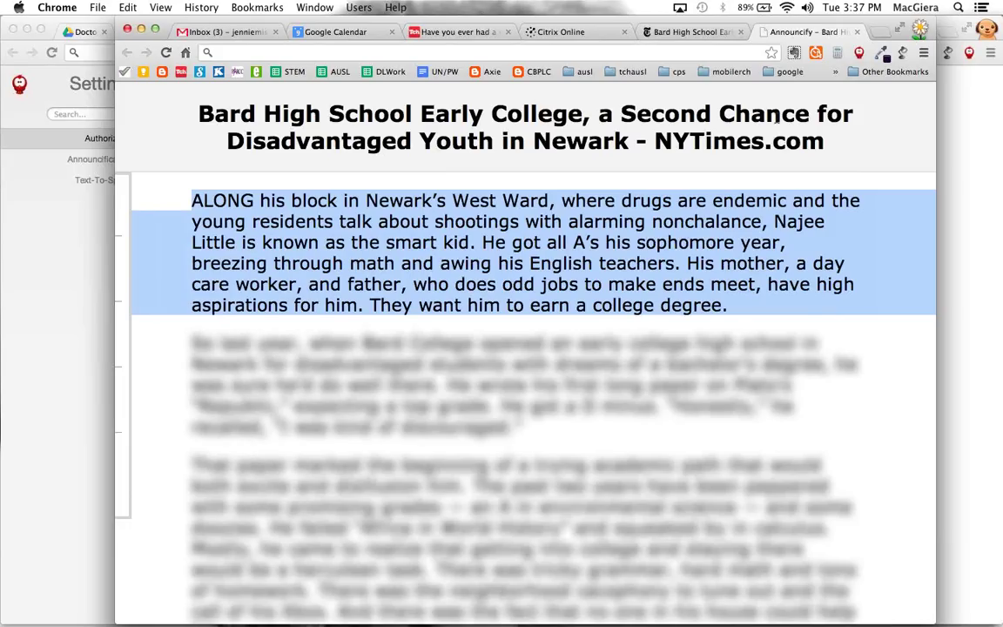
key(XF86AudioRaiseVolume)
click(857, 32)
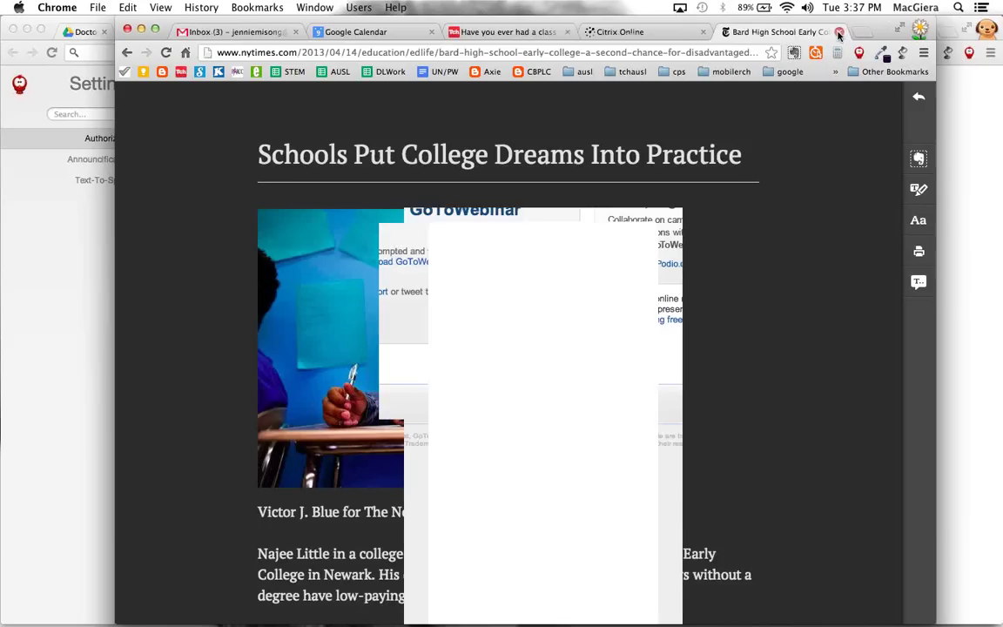
Close the leftover demo tabs: article, GoToWebinar, Announcify settings, Sites and Shortcuts
click(838, 32)
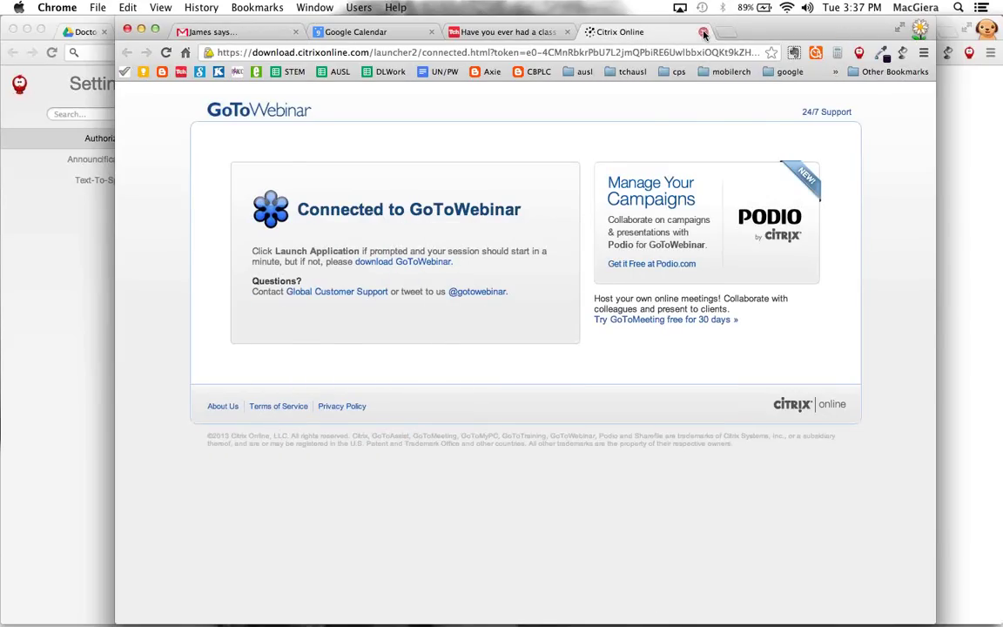
click(703, 33)
click(81, 213)
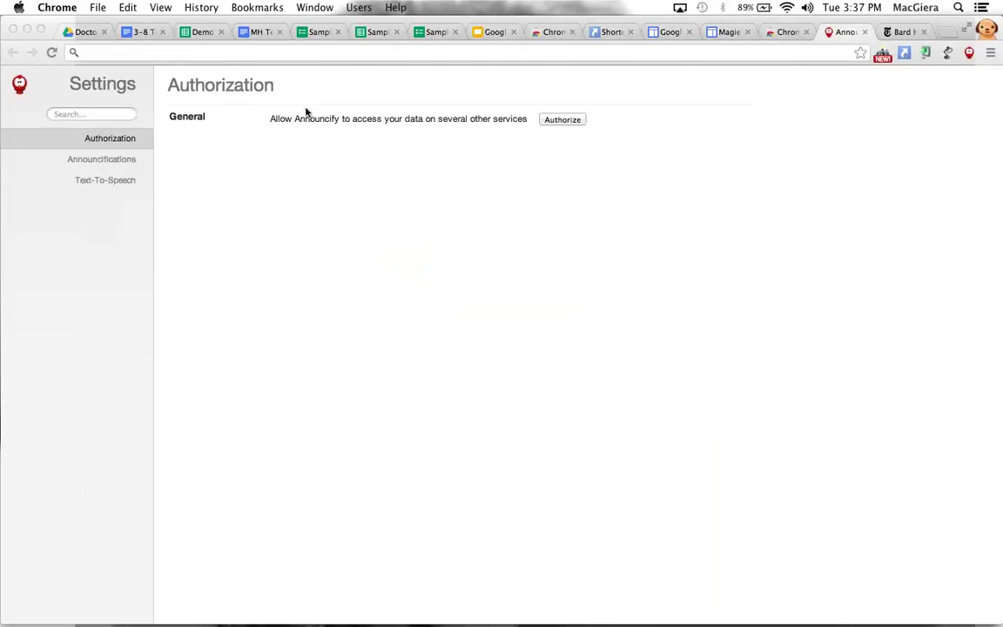
click(867, 32)
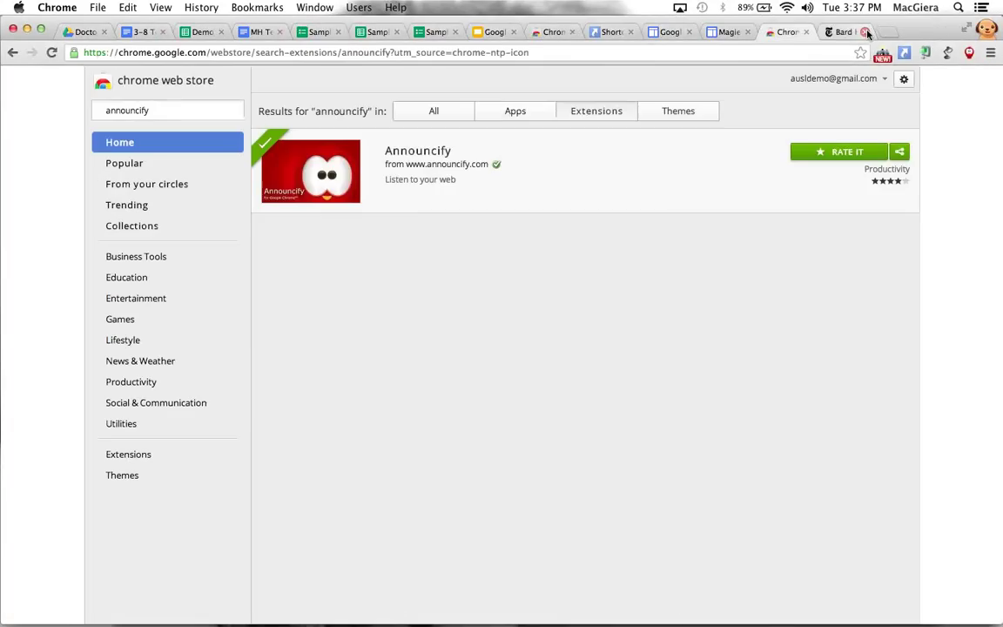
click(808, 33)
click(808, 33)
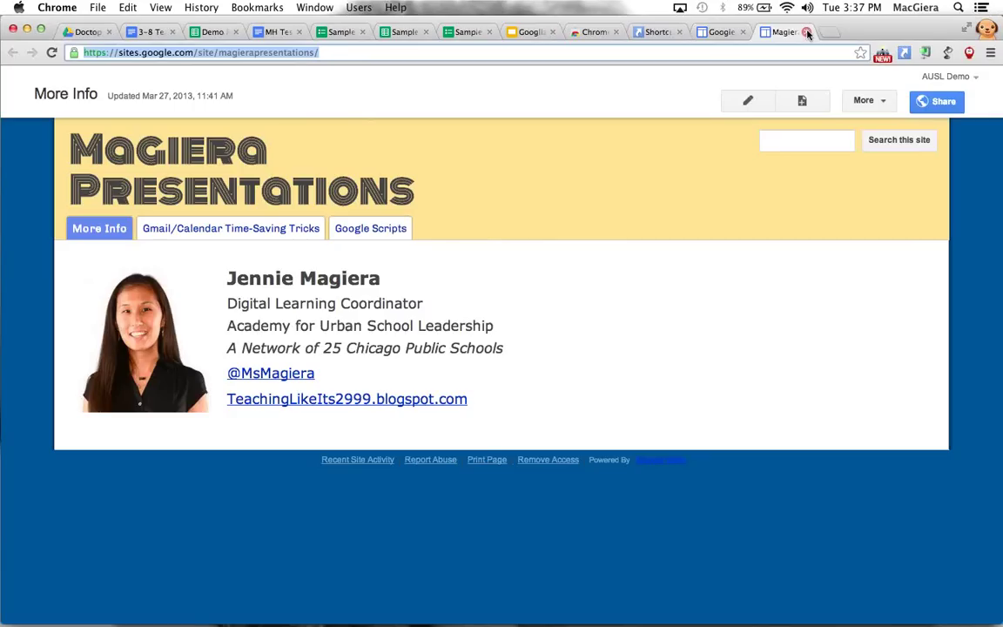
click(808, 32)
click(807, 32)
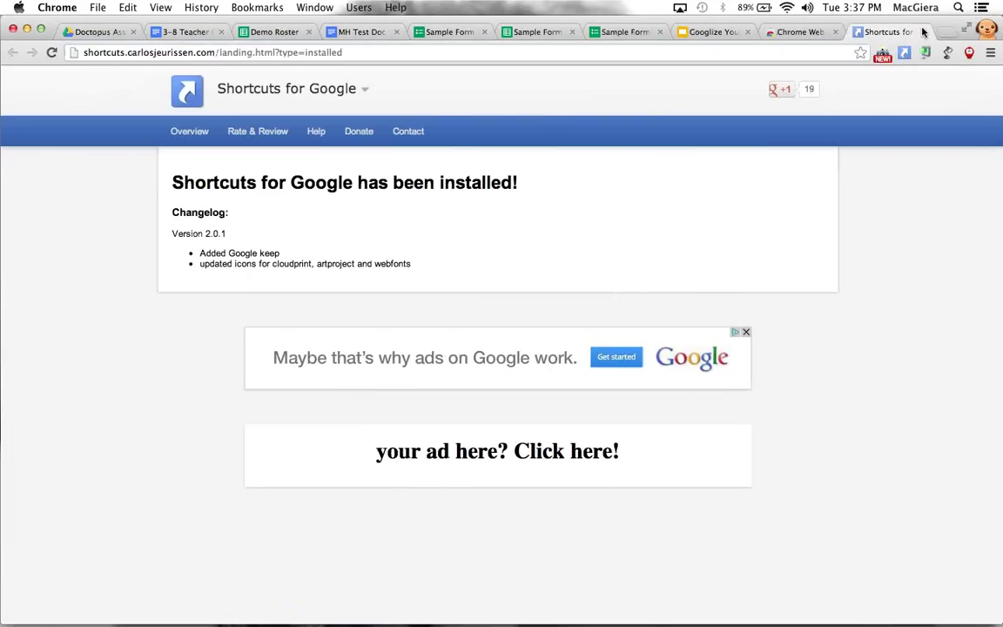
click(924, 31)
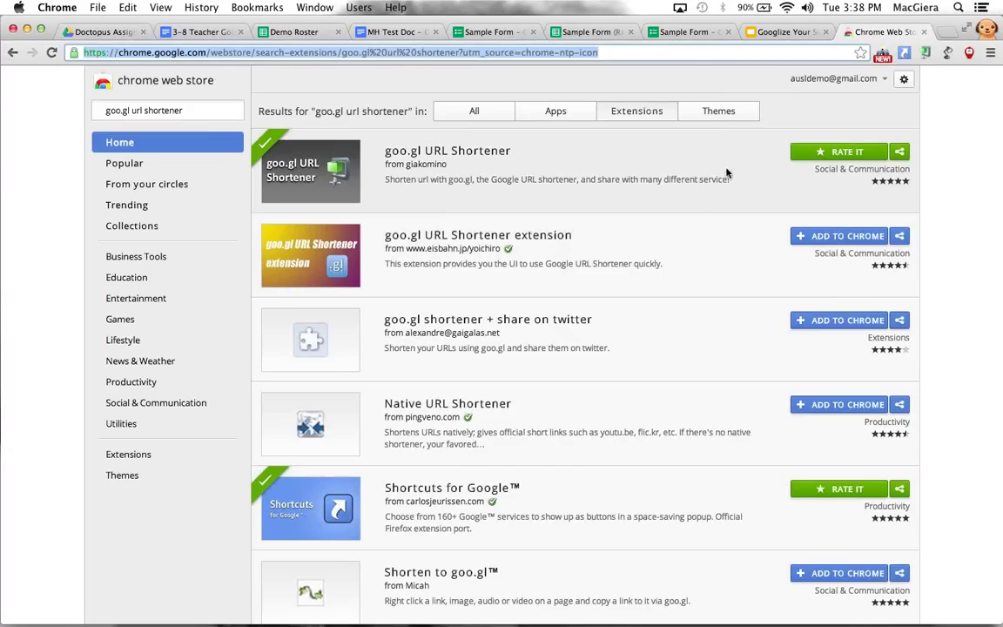
Close the Chrome Web Store tab and show slide 7, Google Groups for PLCs
click(706, 91)
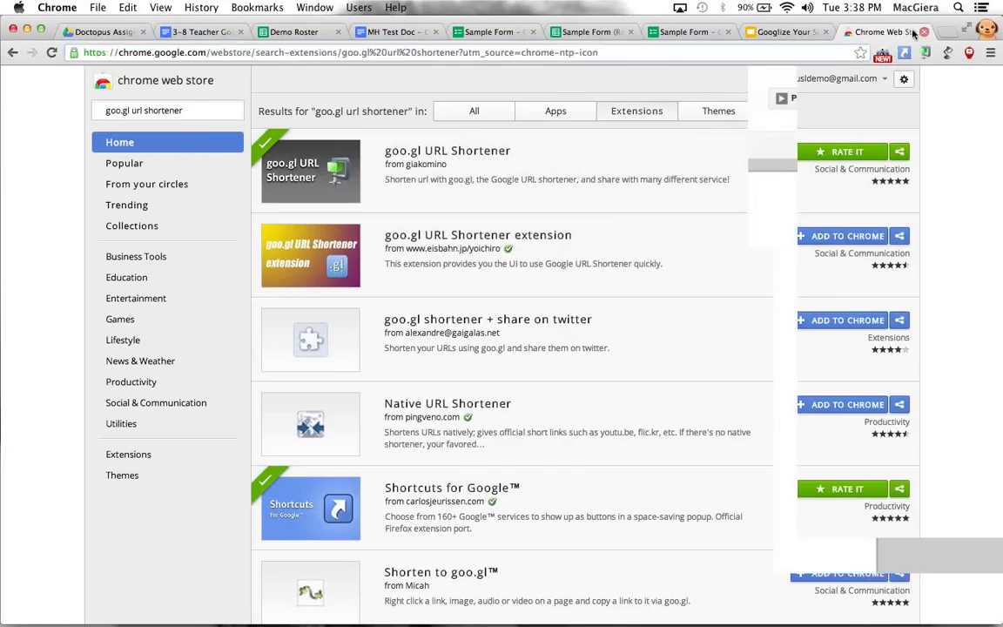
key(super+w)
click(80, 430)
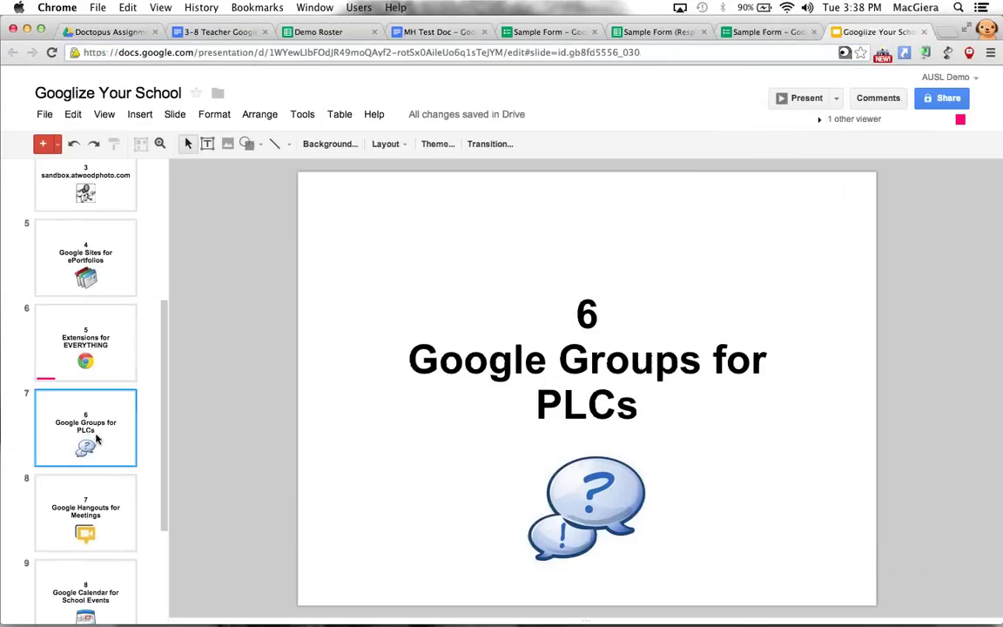
key(Down)
key(Up)
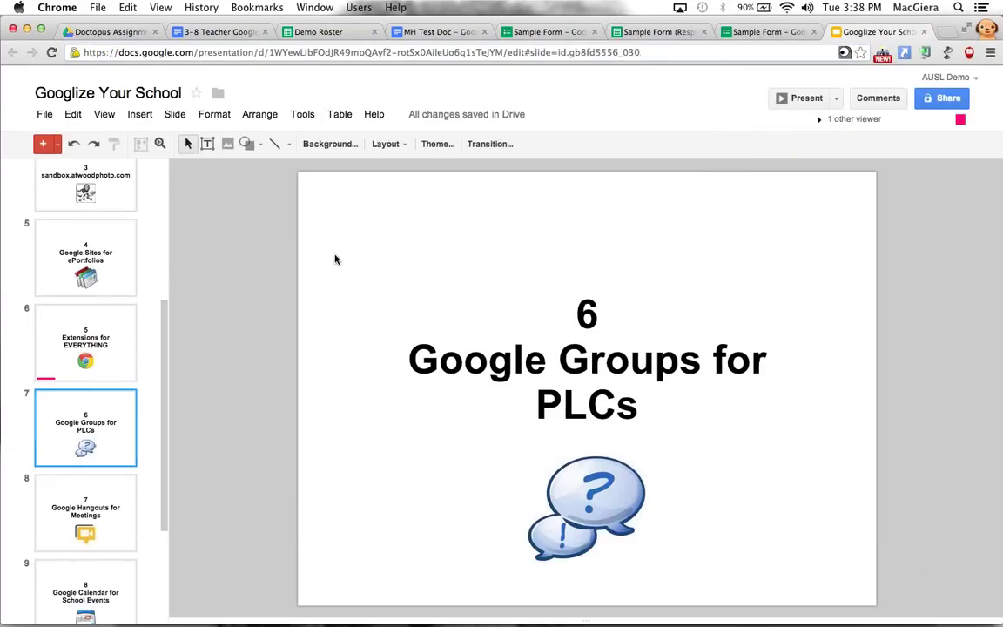
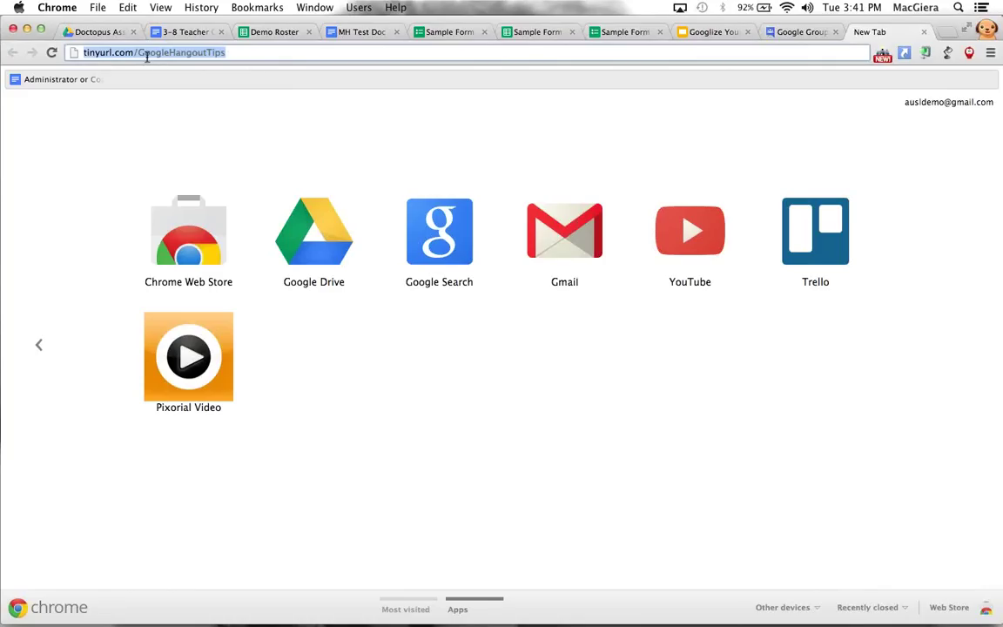
Load the tinyurl short link to open the Google Hangouts Tip Sheet in Google Docs
click(206, 50)
key(Return)
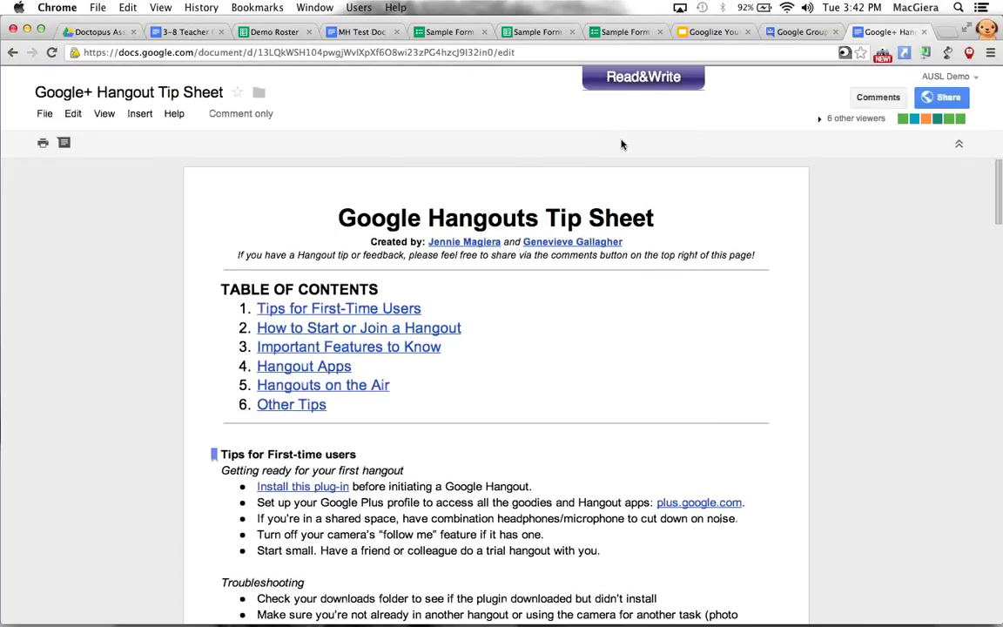
click(799, 32)
Open a new Chrome tab and go to plus.google.com
key(super+t)
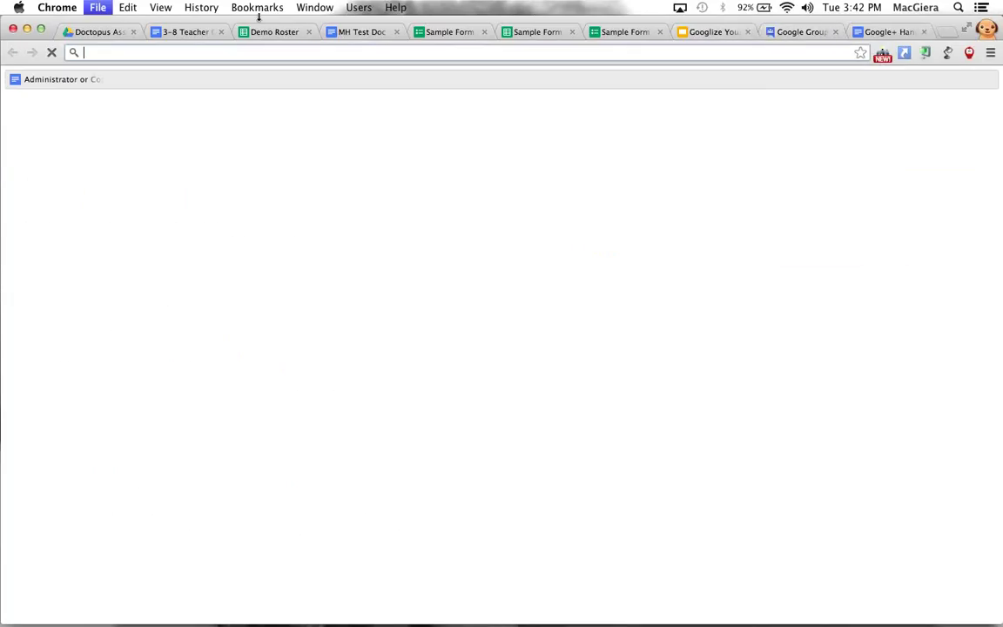
text(p)
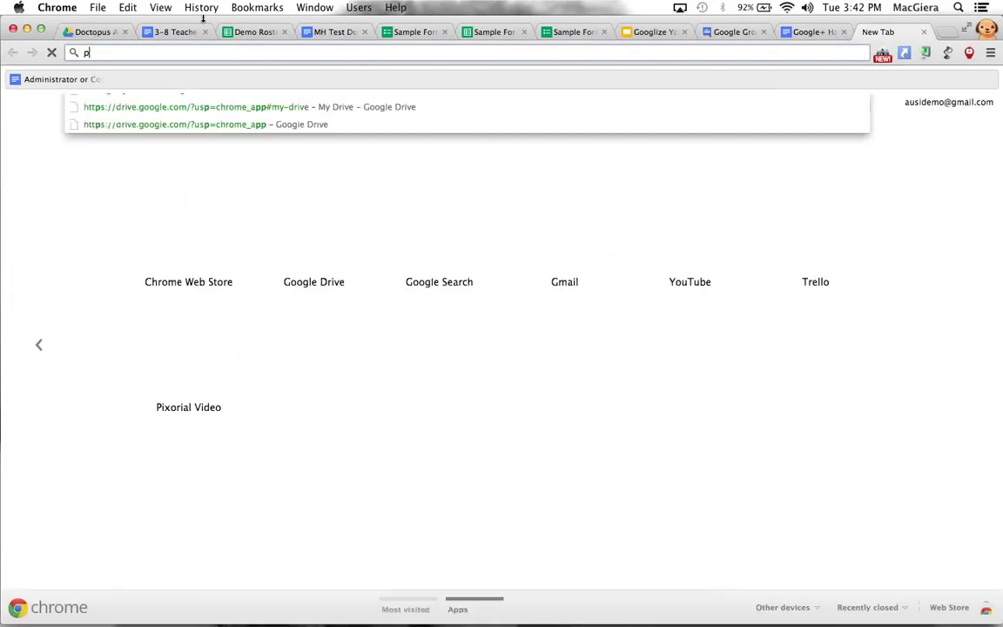
text(lus.google.com)
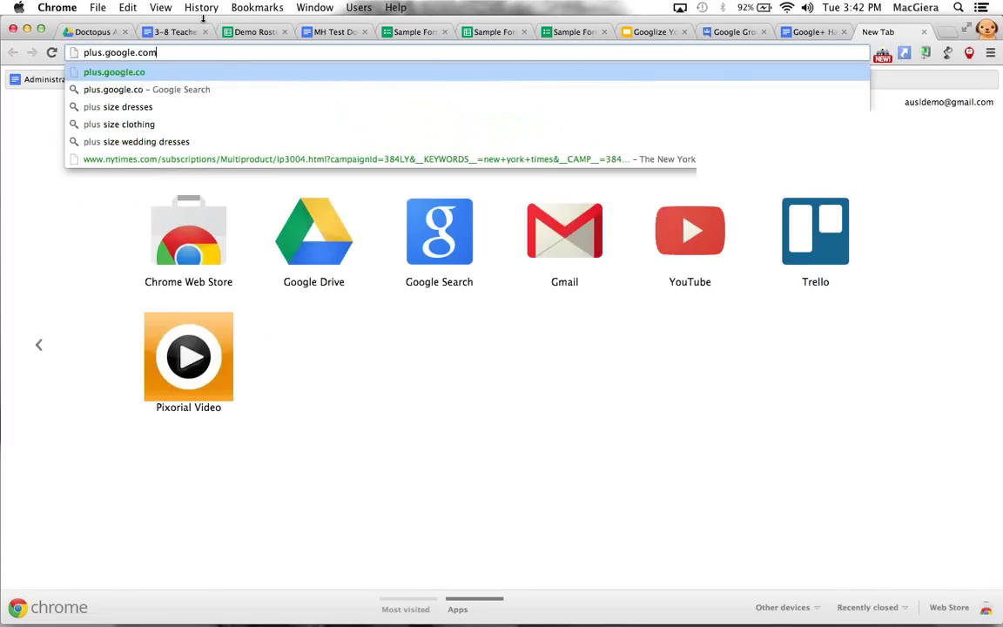
key(Return)
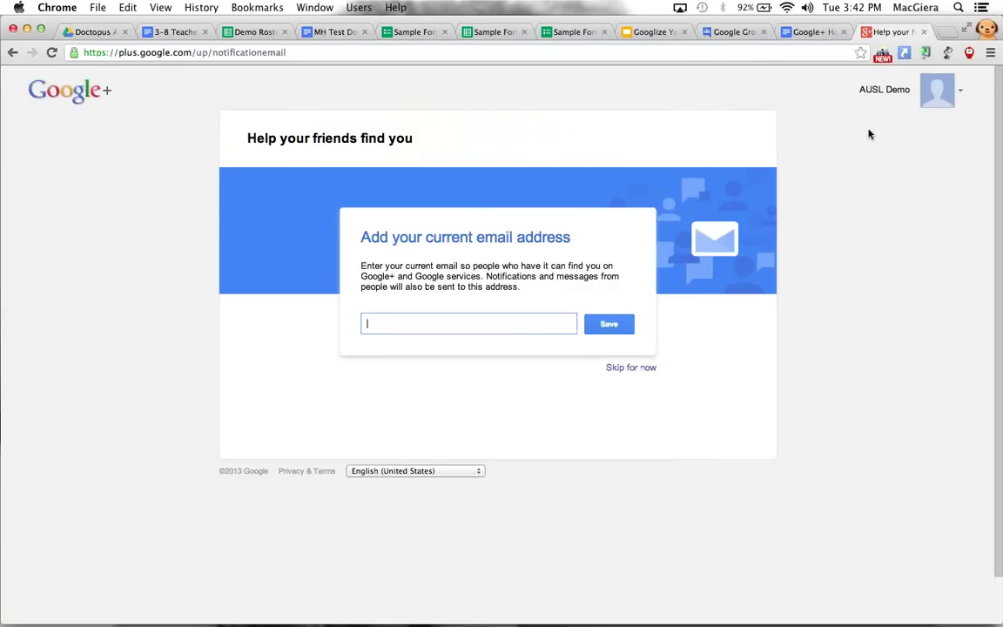
Skip the Google+ current email address prompt
click(626, 368)
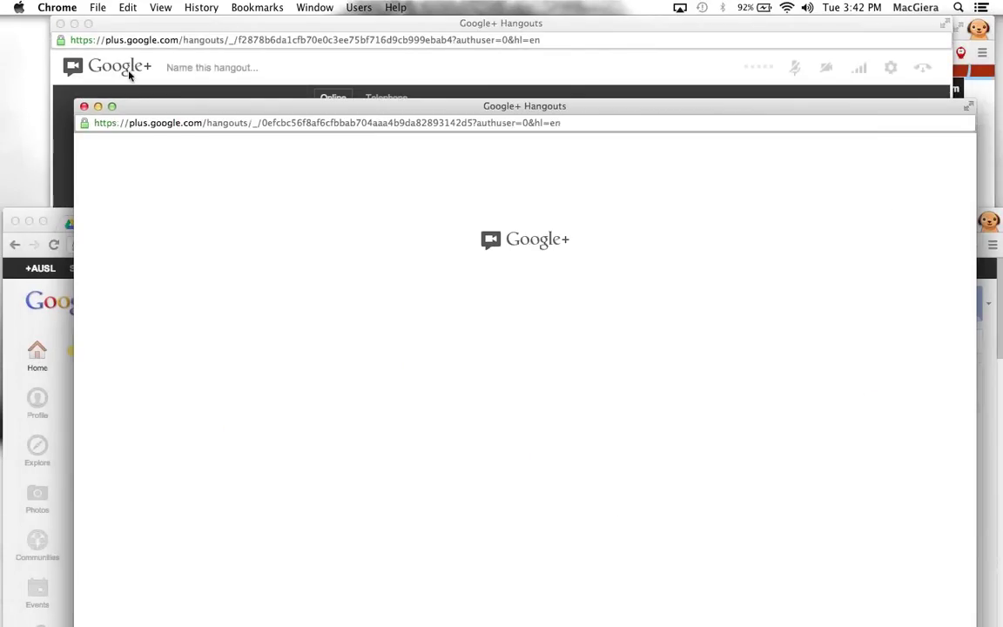
Close the duplicate hangout window and invite one contact by their account name
click(85, 107)
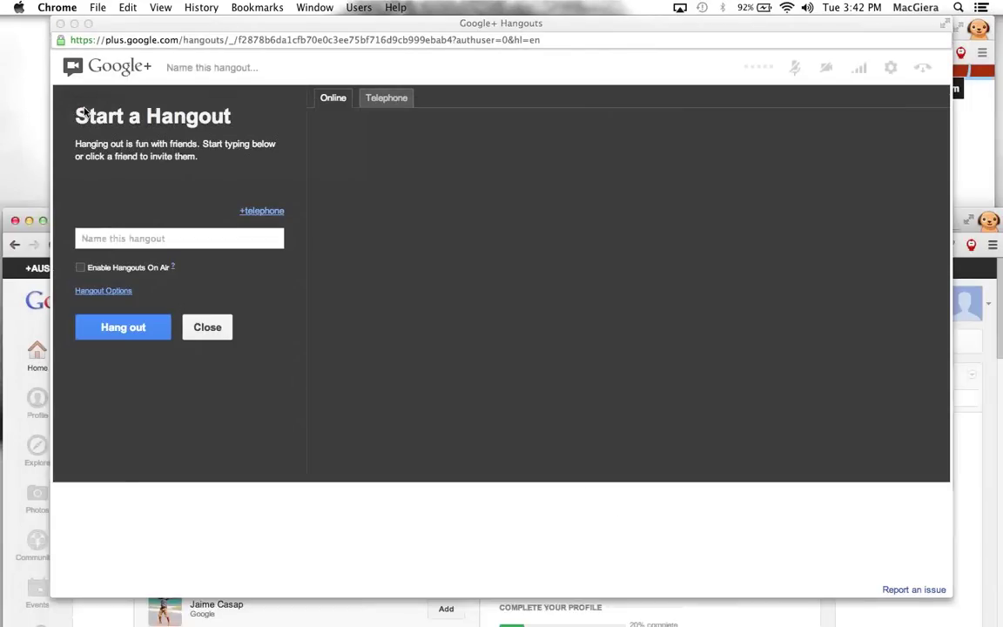
click(128, 183)
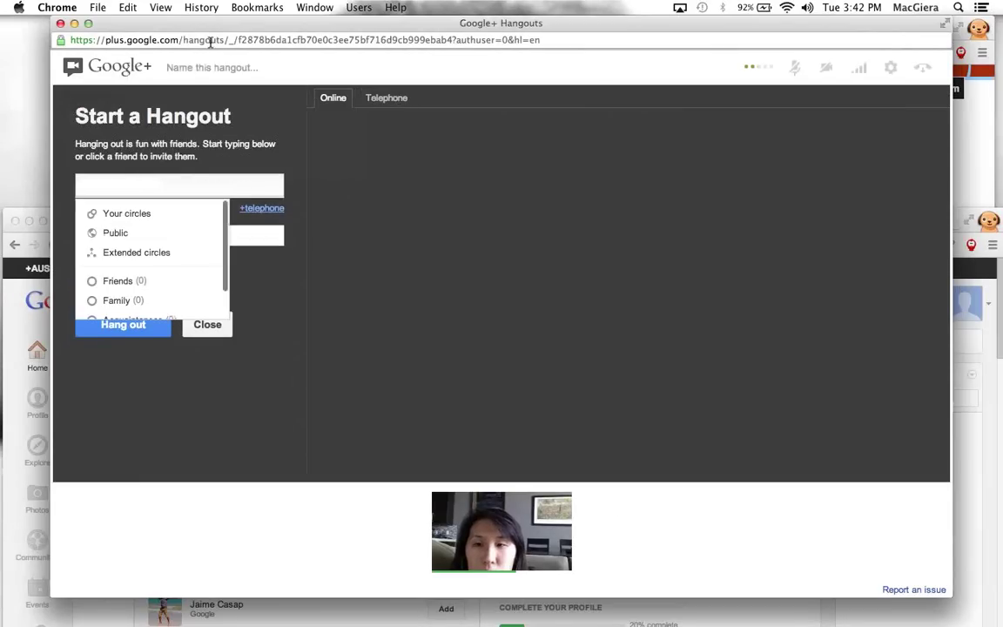
click(212, 186)
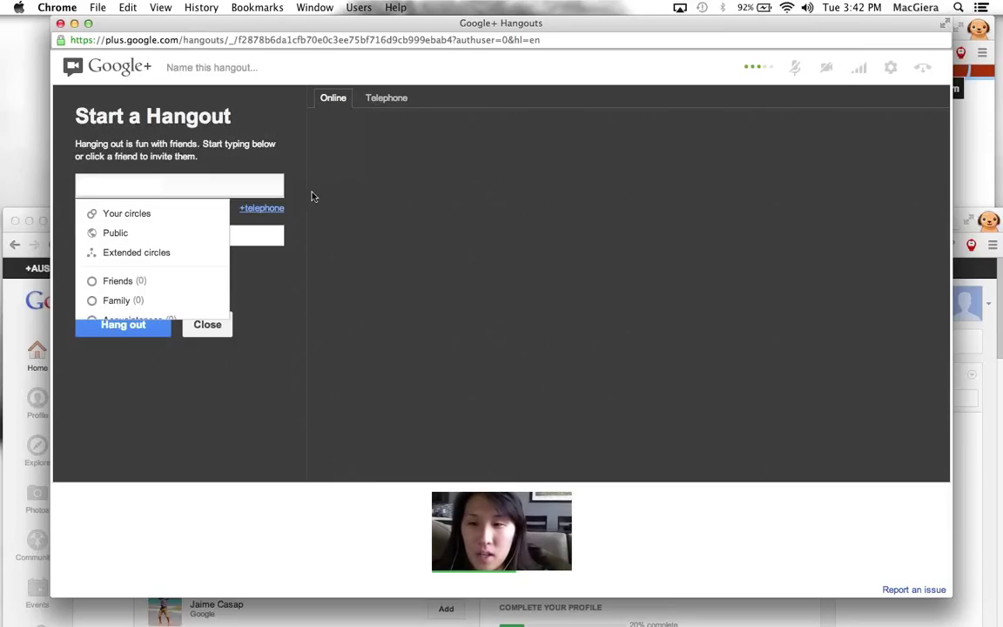
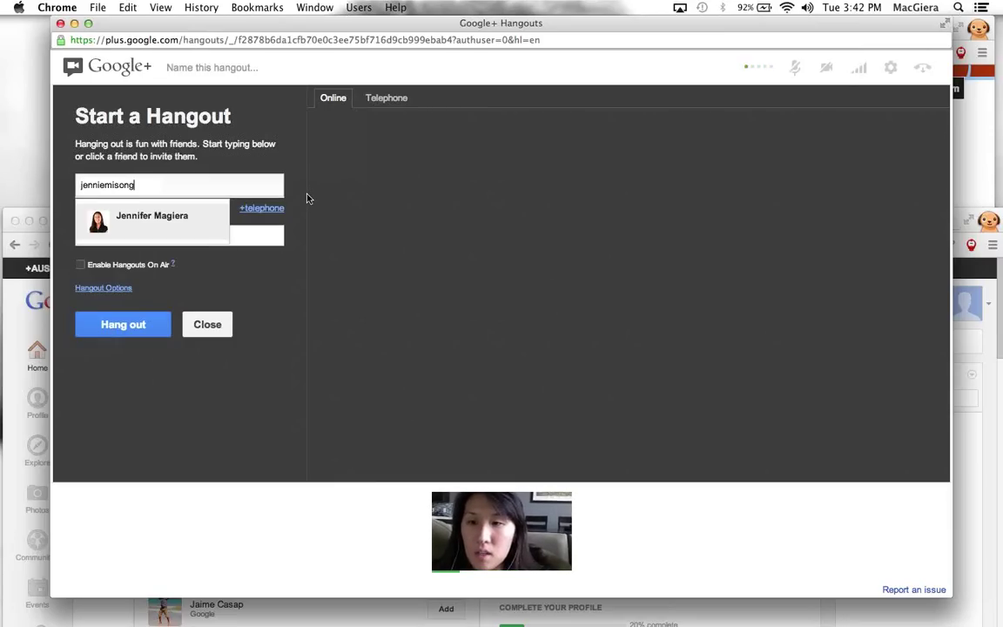
key(Return)
click(236, 241)
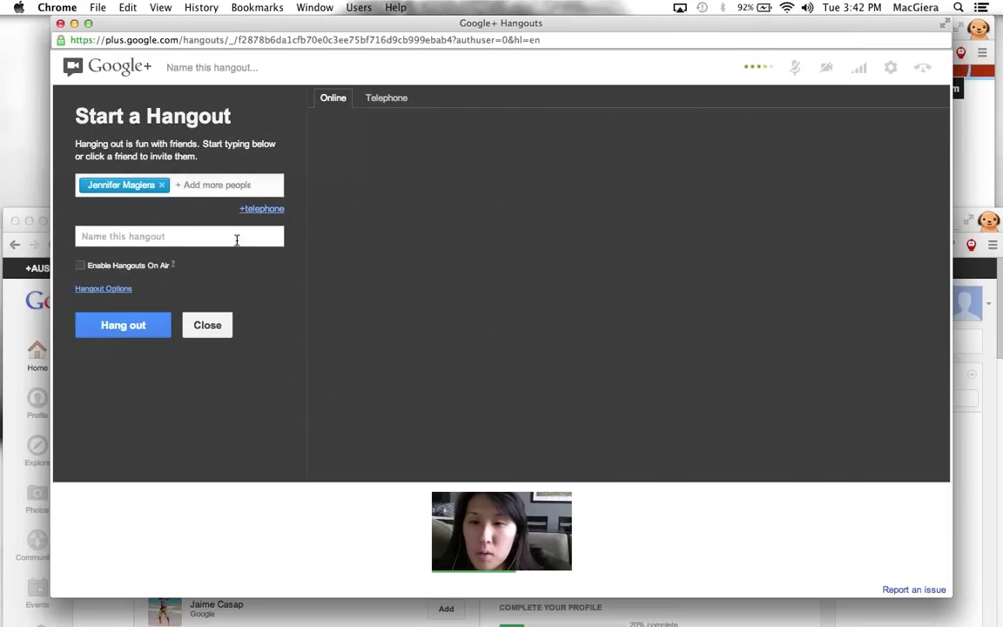
Turn the camera off, name the hangout 'Blow up google hangout' and start it
click(826, 69)
click(164, 235)
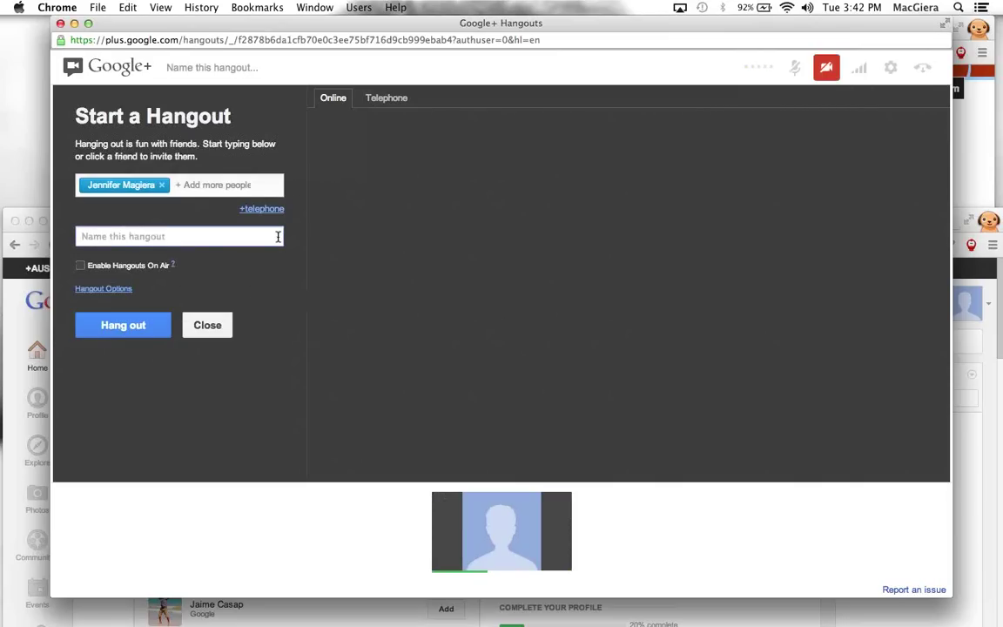
text(Blow up)
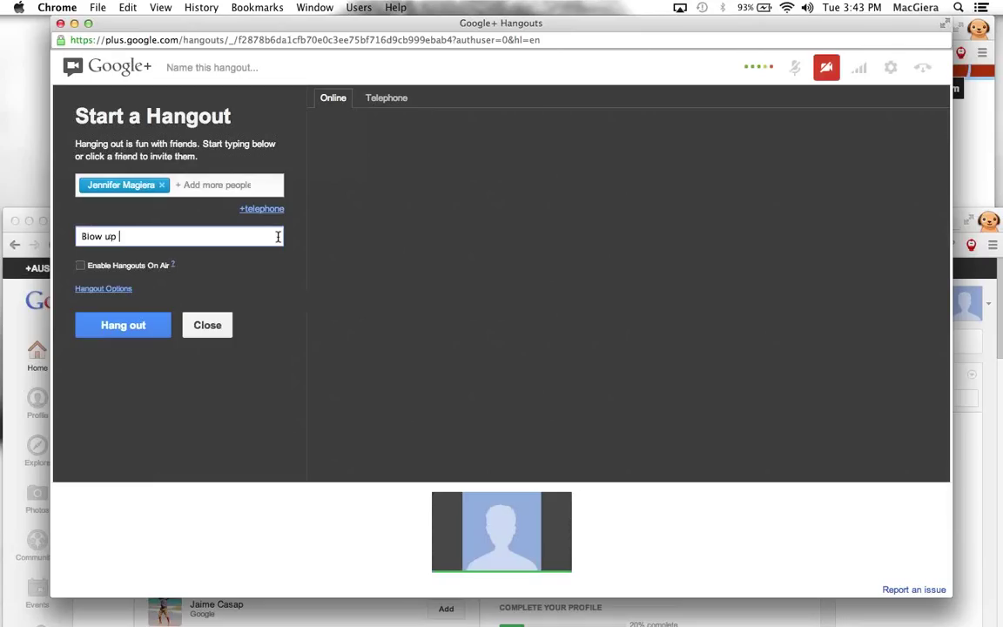
text( google hangout)
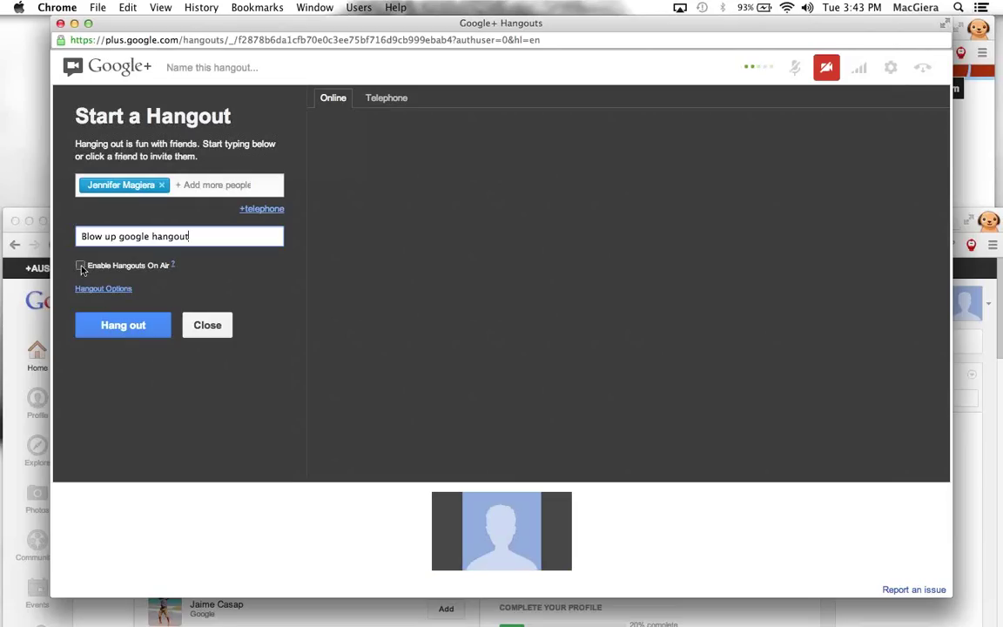
click(123, 327)
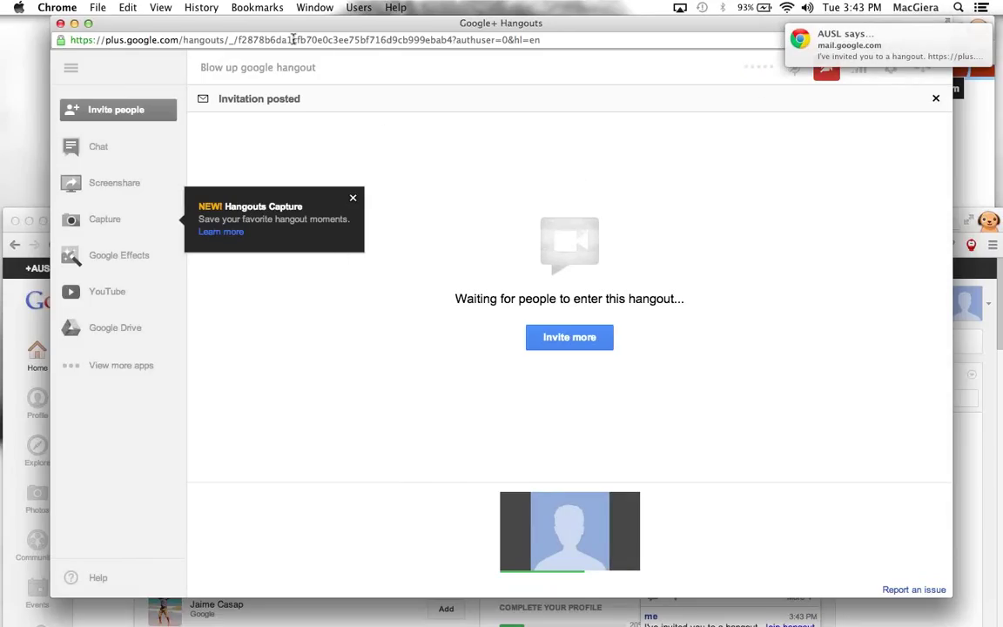
Dismiss the Hangouts Capture notice and ignore the hangout invitation in the Gmail tab
click(353, 198)
mouse_move(684, 620)
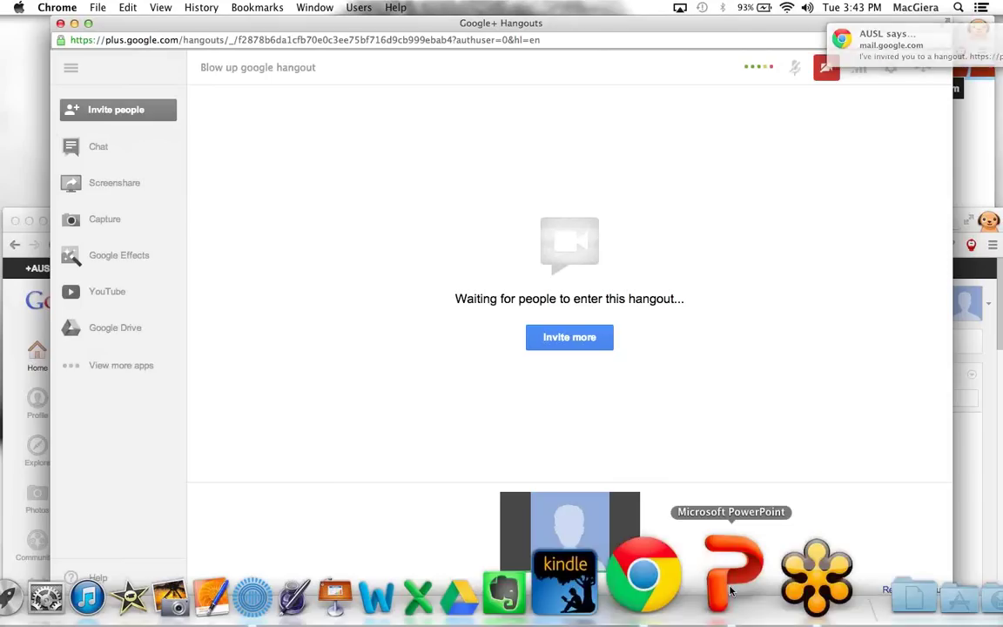
right_click(683, 587)
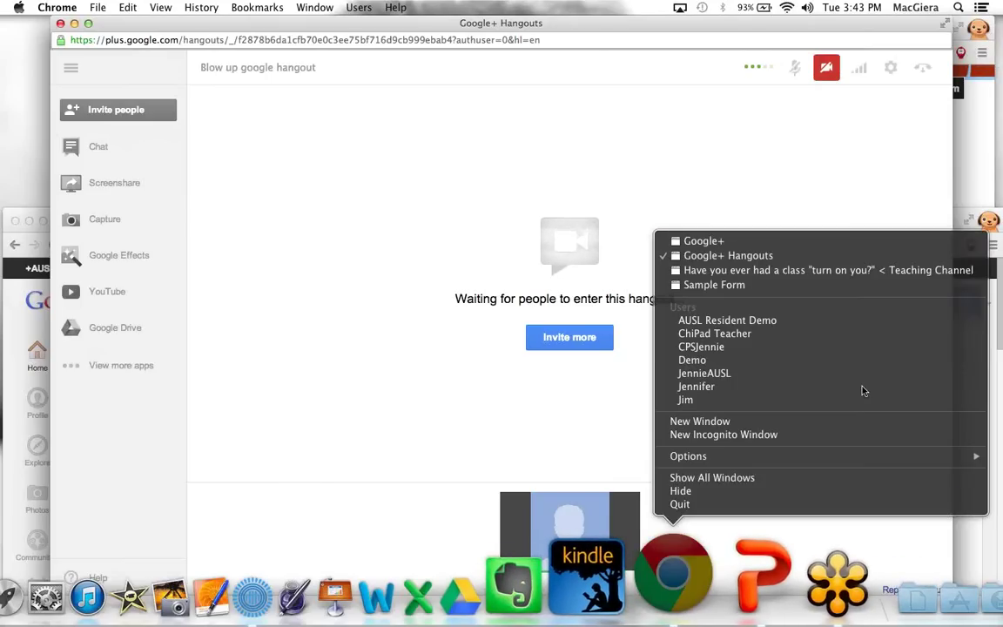
click(868, 275)
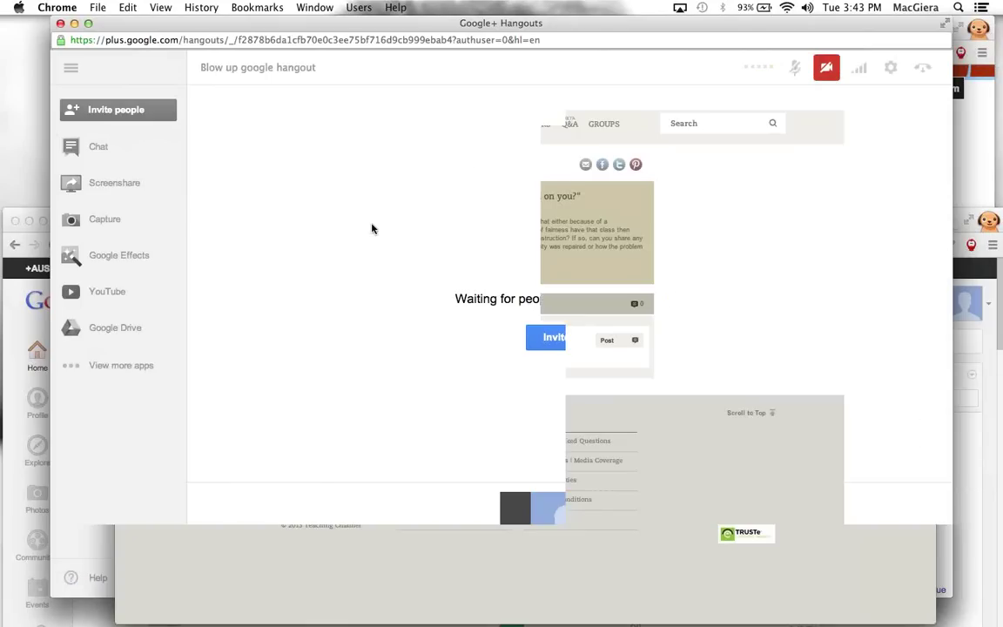
key(ctrl+Tab)
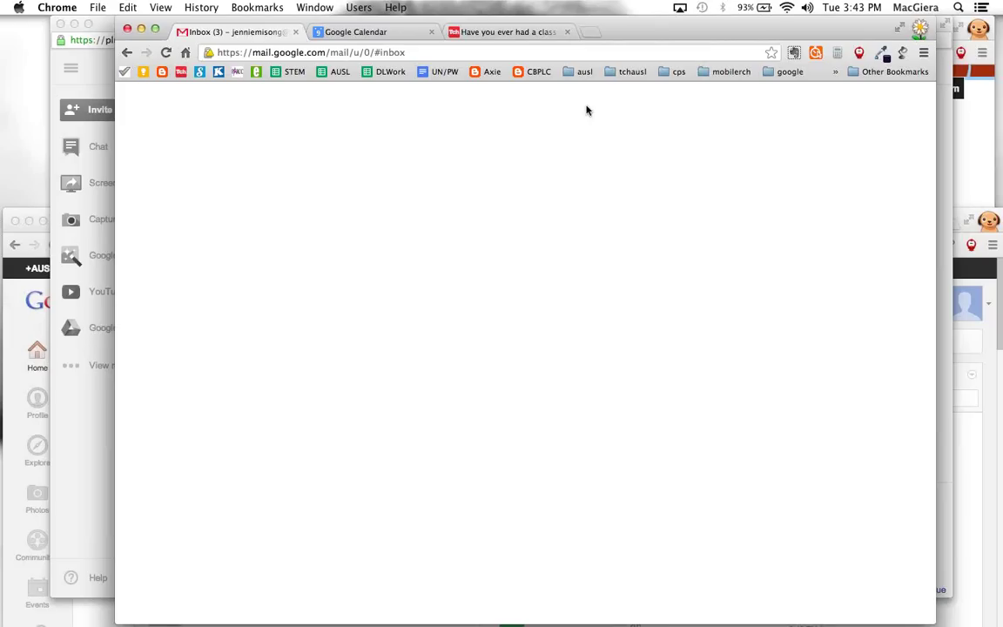
click(567, 528)
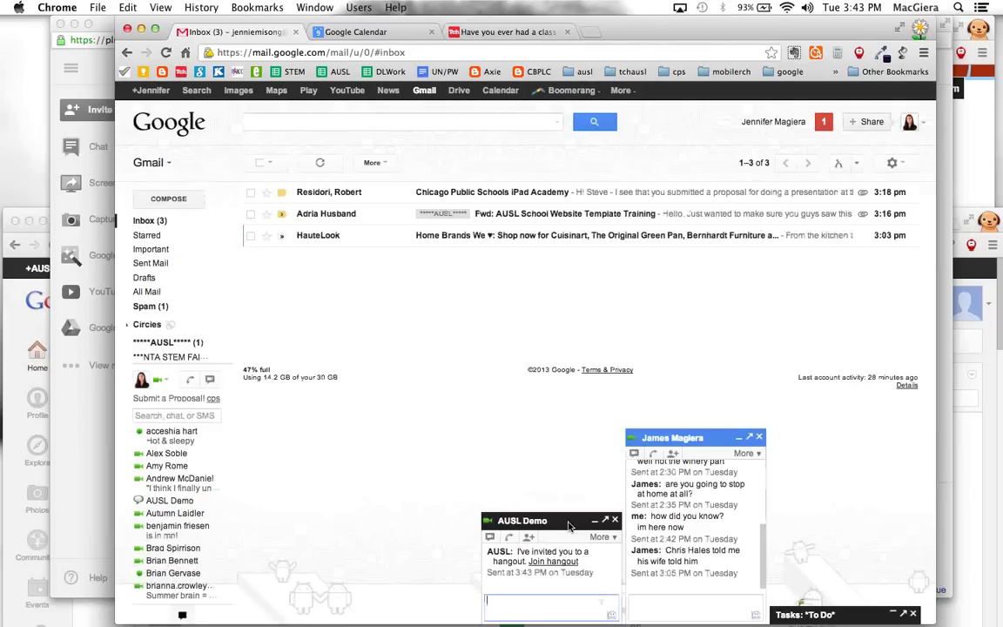
Bring the Hangouts window back to the front and enlarge it to fill the screen
right_click(571, 528)
click(57, 485)
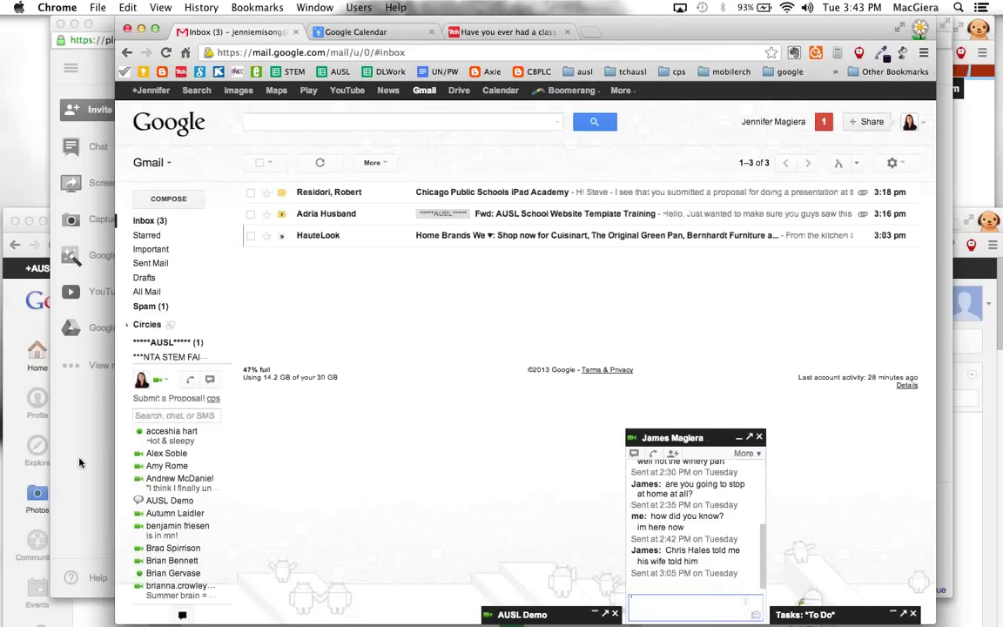
click(58, 486)
click(88, 23)
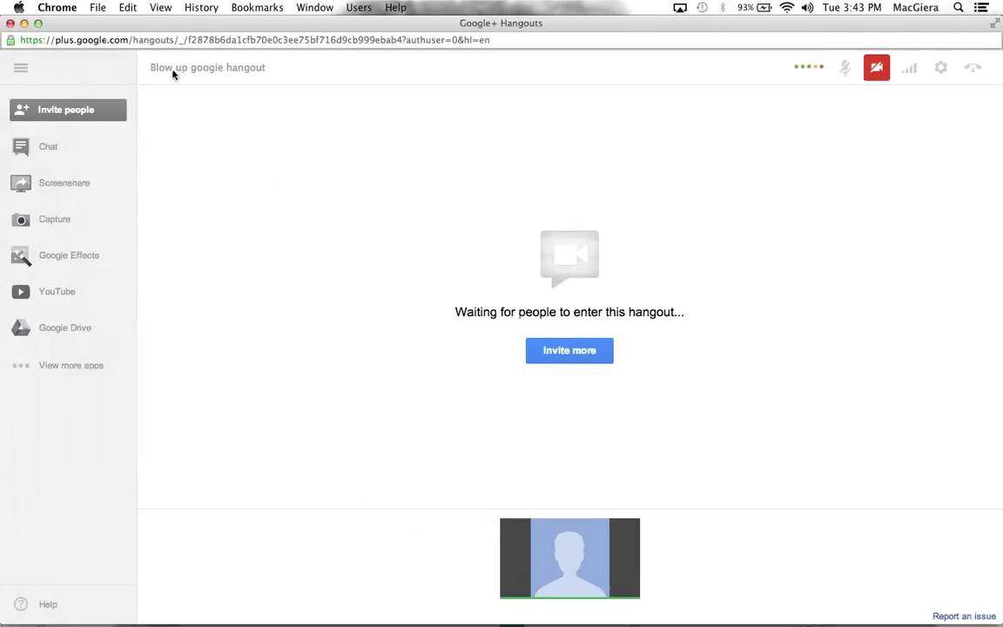
Share the whole desktop with the hangout
click(43, 144)
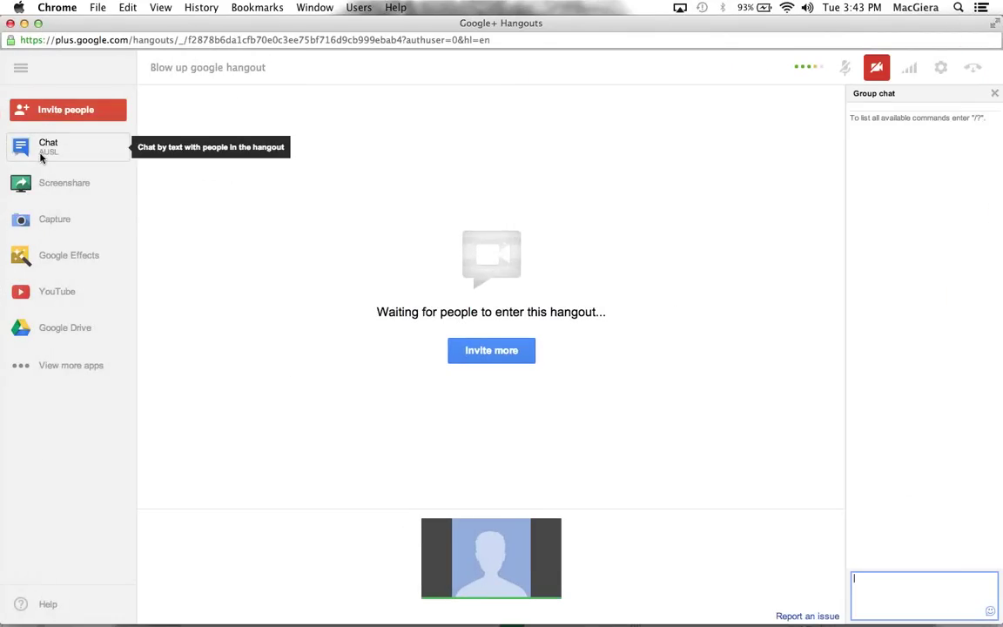
click(40, 153)
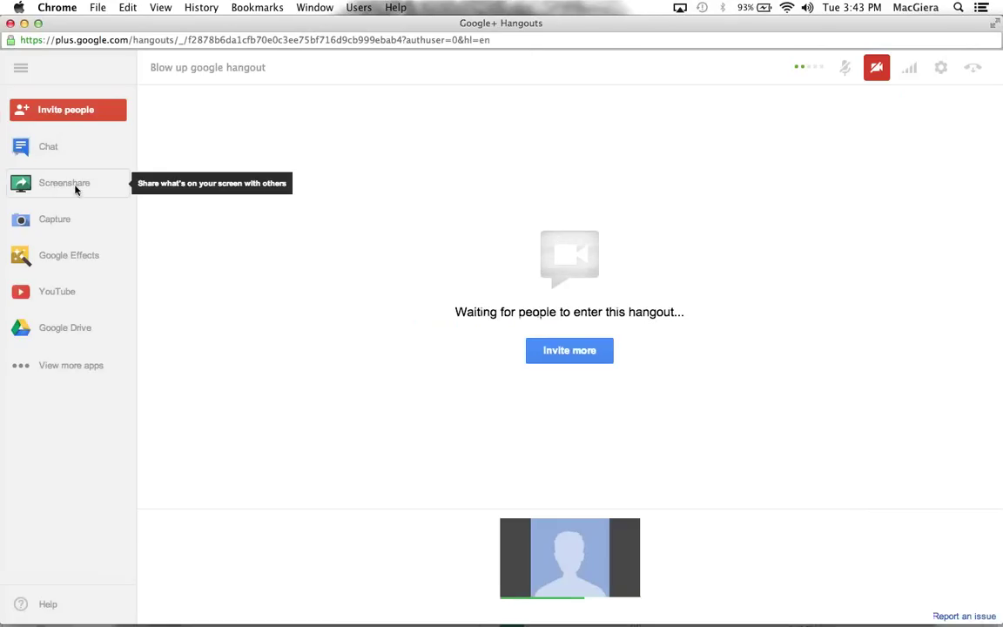
click(60, 188)
click(392, 232)
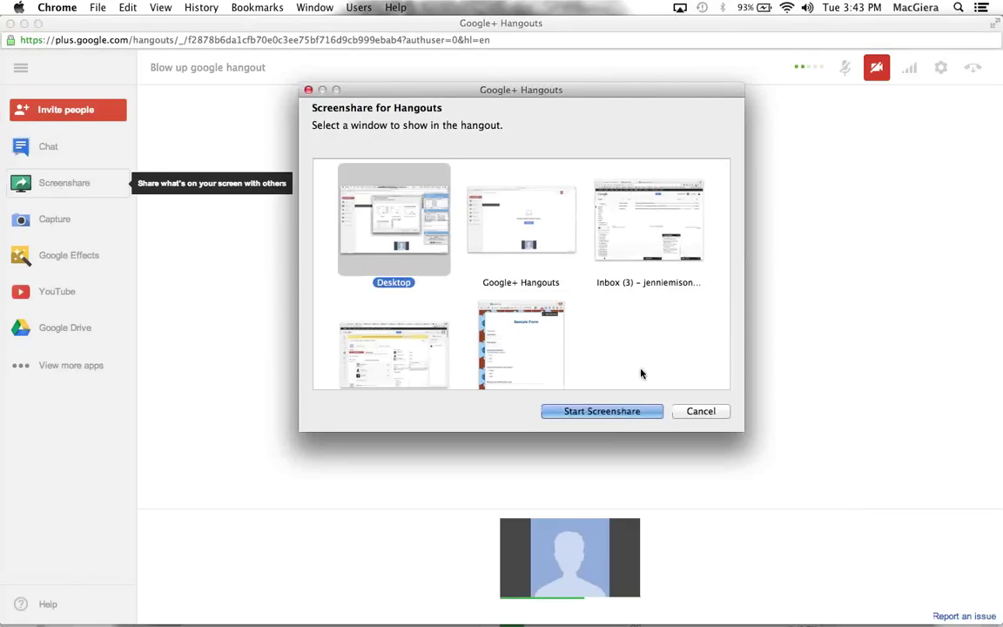
click(625, 411)
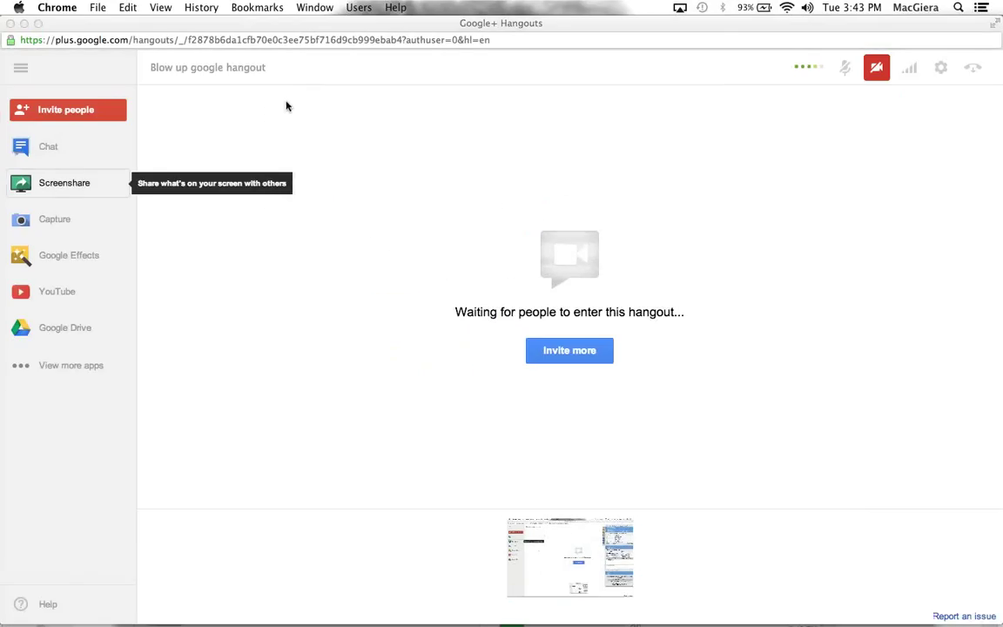
Put the shared screen on the main stage, then launch Google Effects and the YouTube app
click(576, 534)
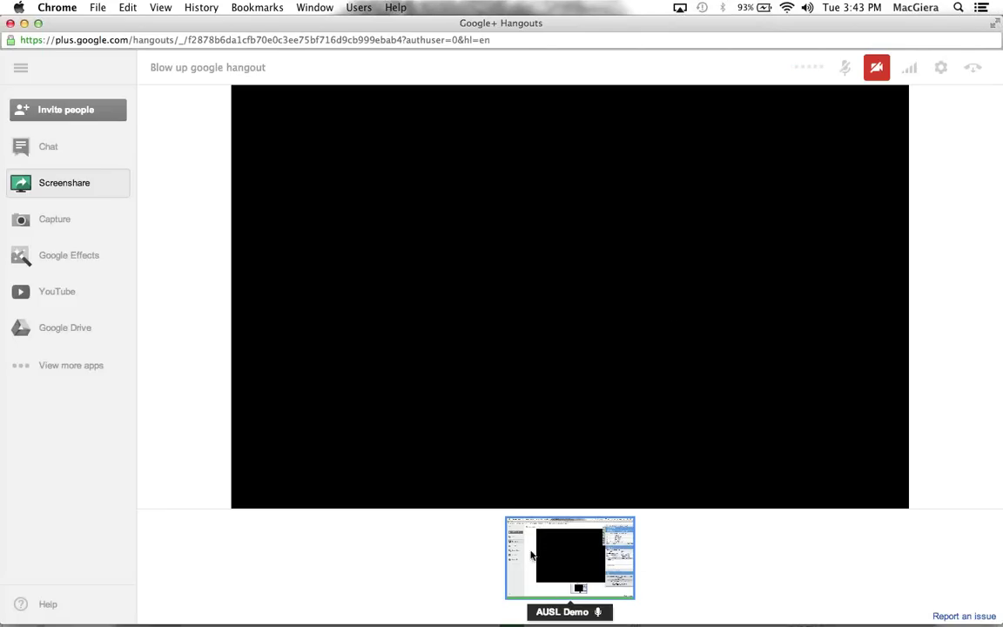
click(69, 261)
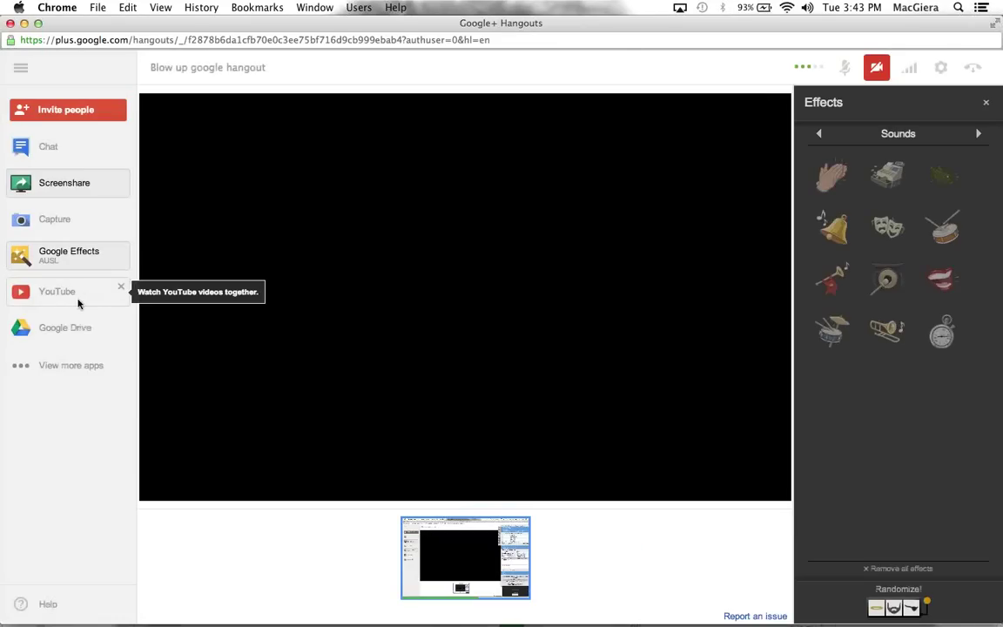
click(78, 302)
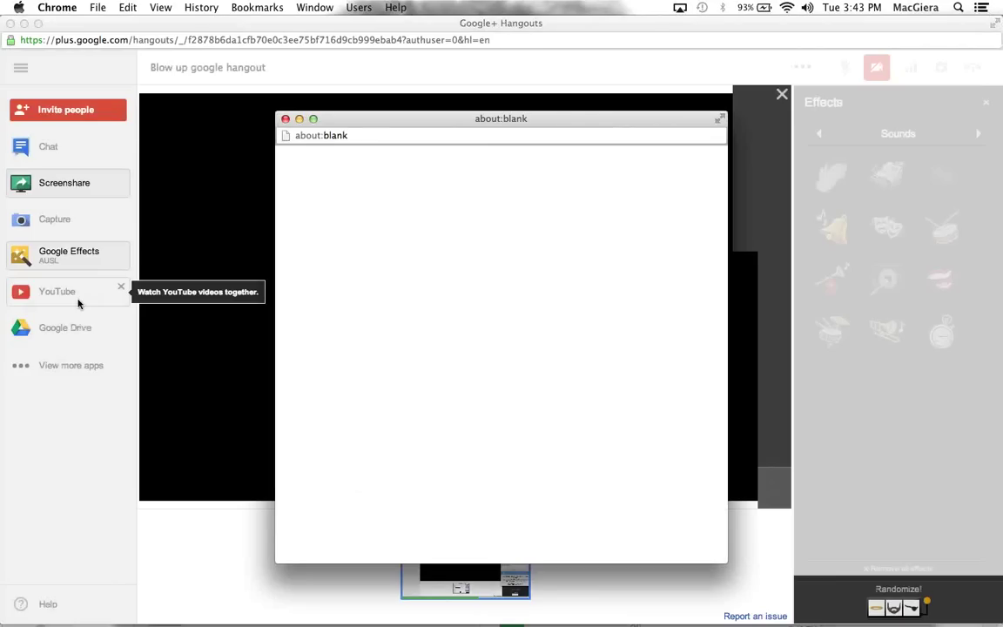
Close the blank popup and share MH Test Doc from Google Drive into the hangout
click(285, 118)
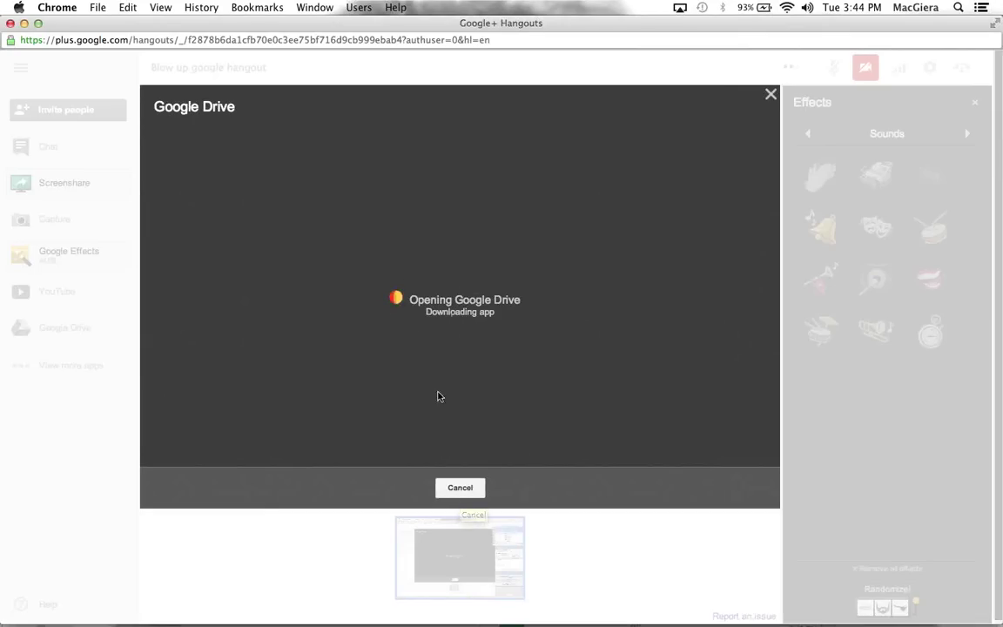
click(461, 489)
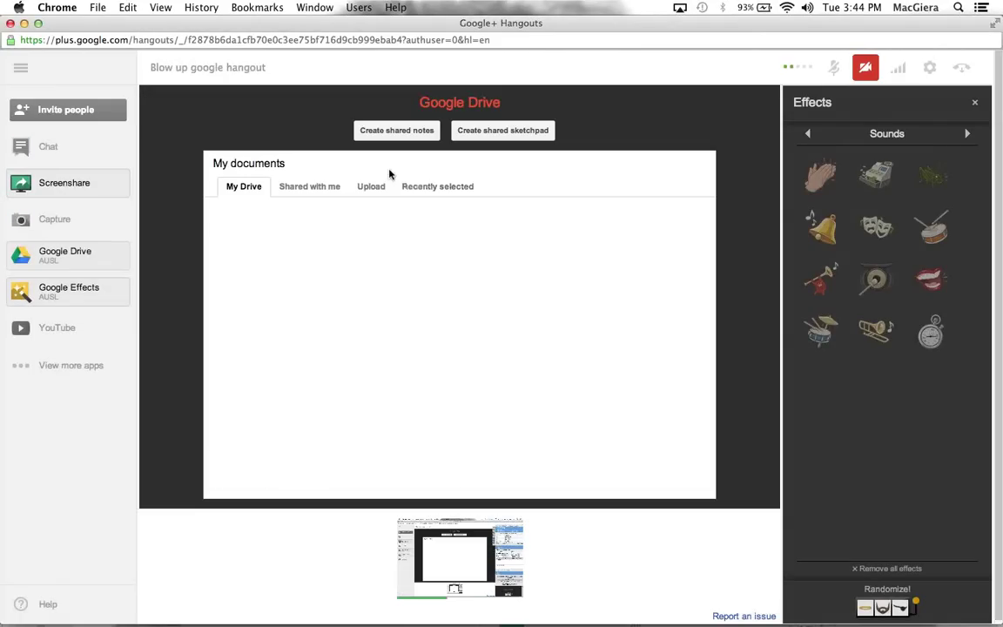
click(286, 254)
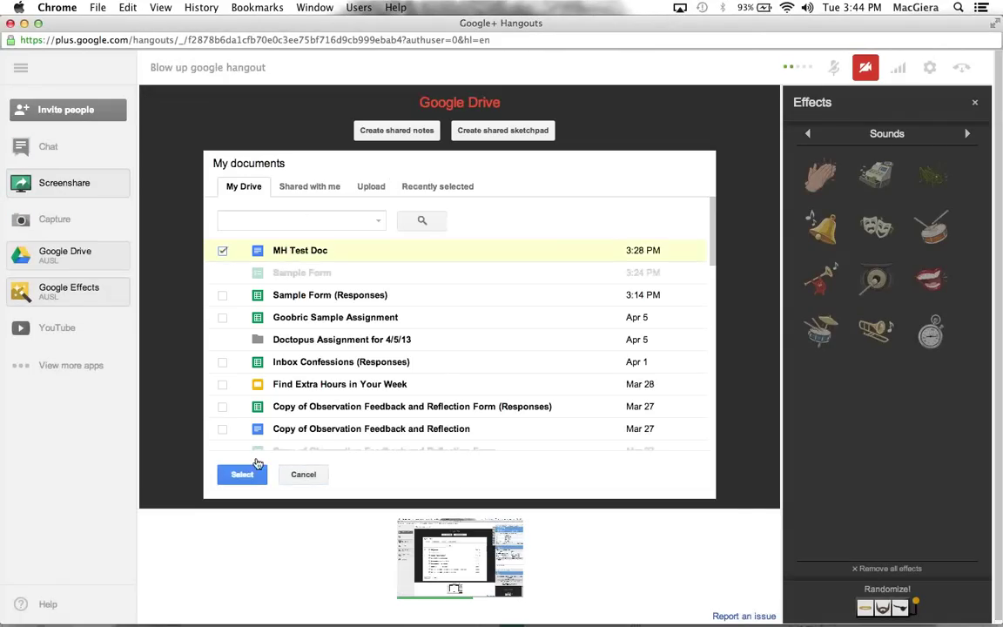
click(241, 475)
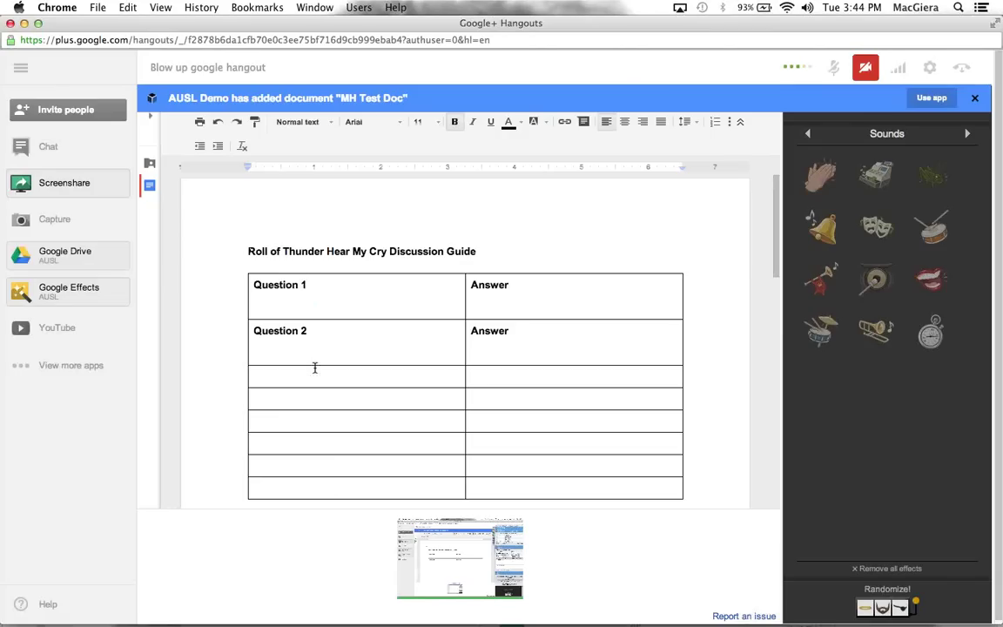
Fill the question cells under Question 1, Question 2 and rows three to five with 'asdf' filler text
click(287, 296)
text(asdfasdfasdf)
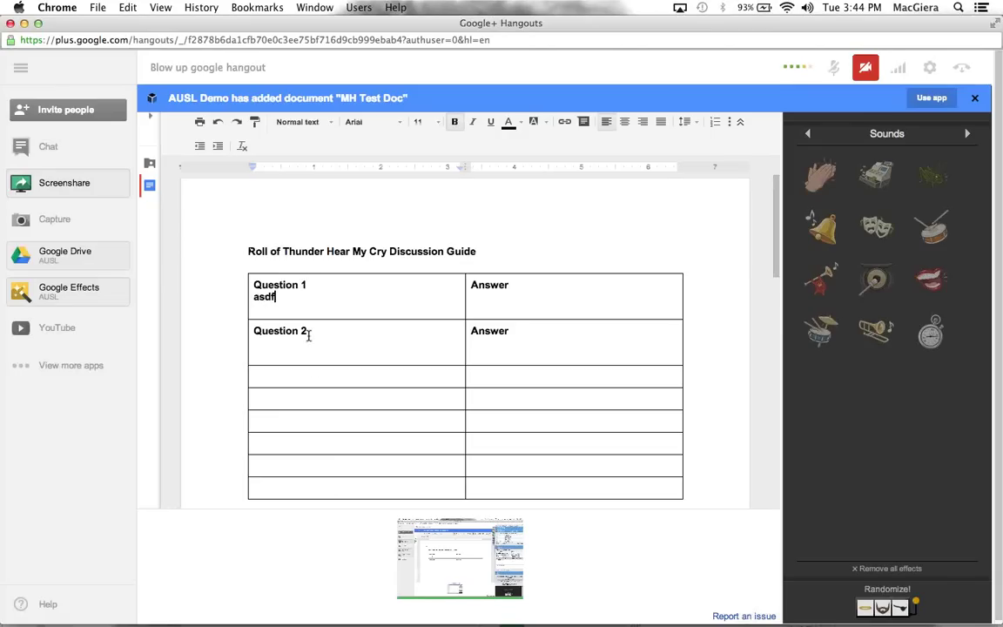
click(298, 347)
text(asdfasdf)
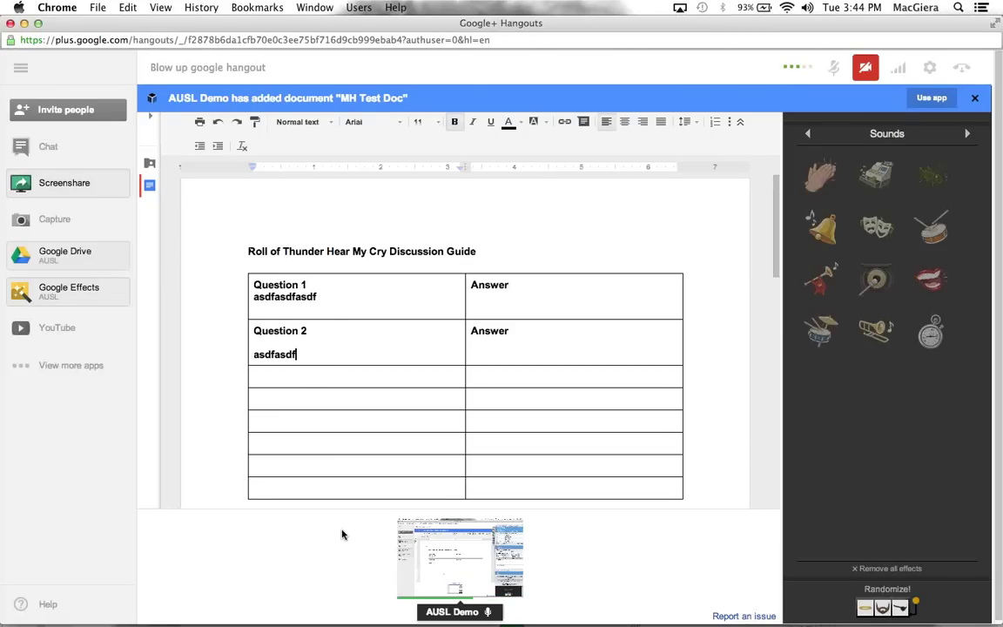
click(305, 381)
text(asdfa)
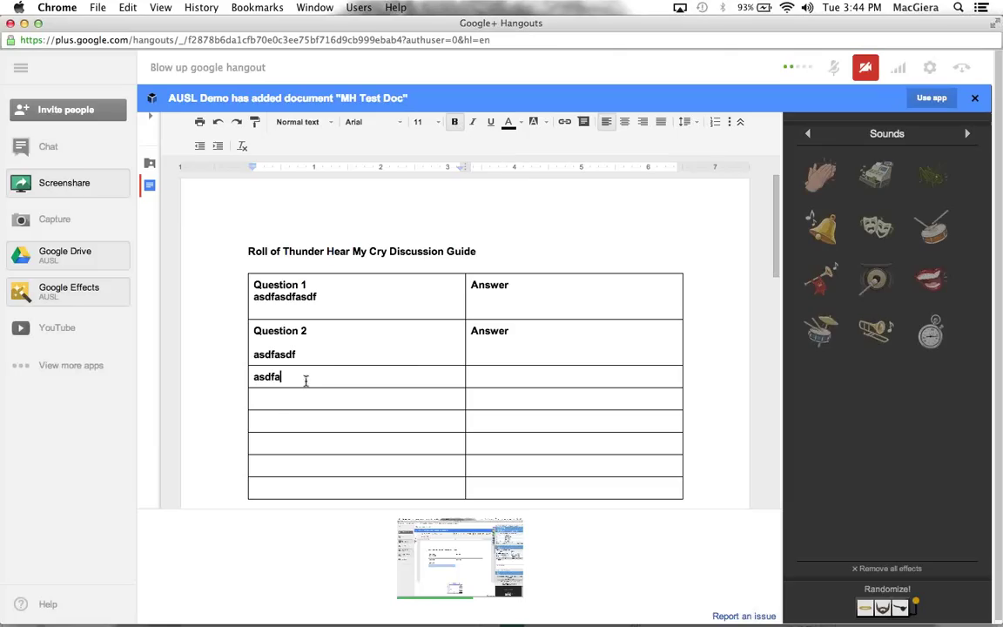
text(dfasdf)
click(275, 403)
text(asdfasdf)
click(261, 421)
text(as)
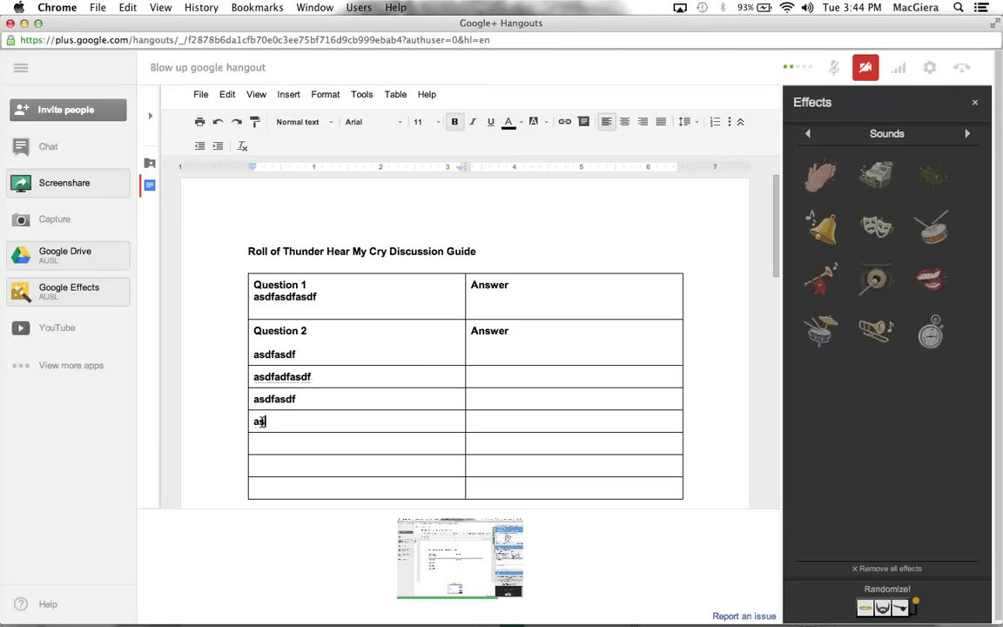
text(dfasdfasdf)
click(262, 443)
text(asdfasdfasdf)
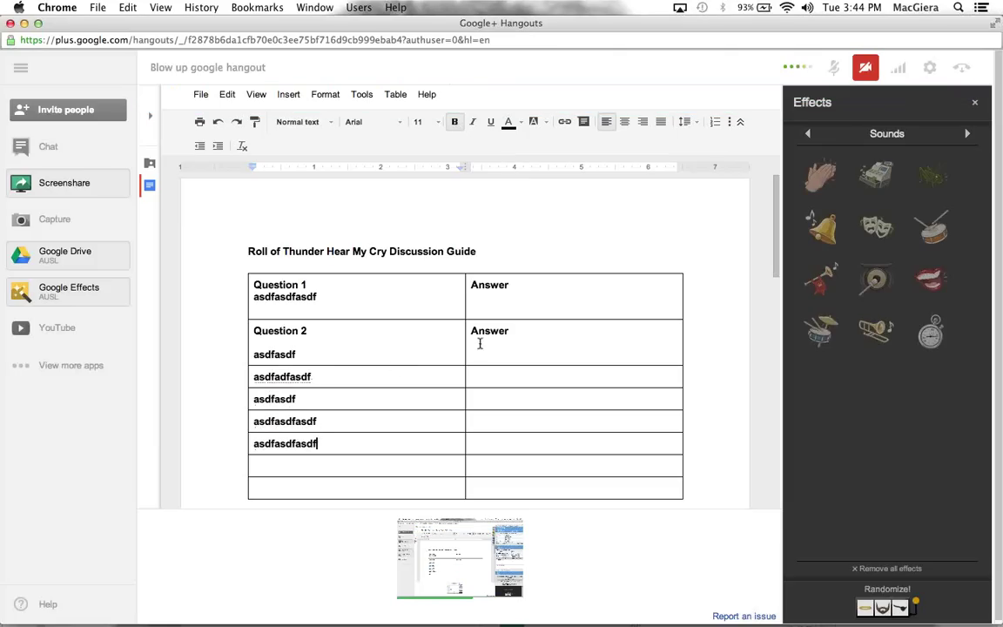
Fill the answer cells of rows two to seven and the seventh question cell with 'asdf' filler
click(483, 349)
key(Return)
text(asdfasdf)
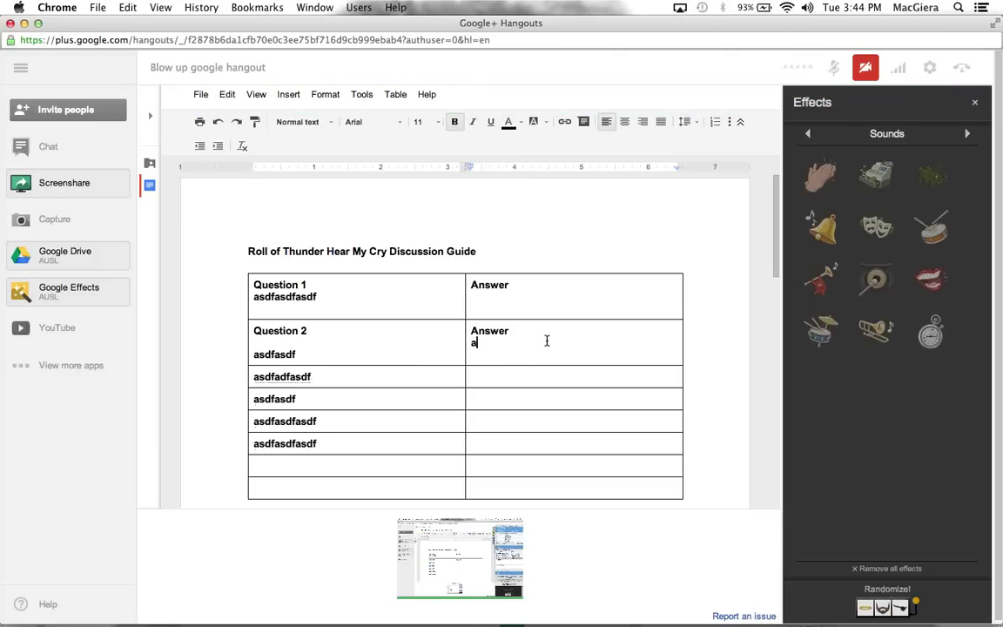
click(498, 378)
text(asdfasdf)
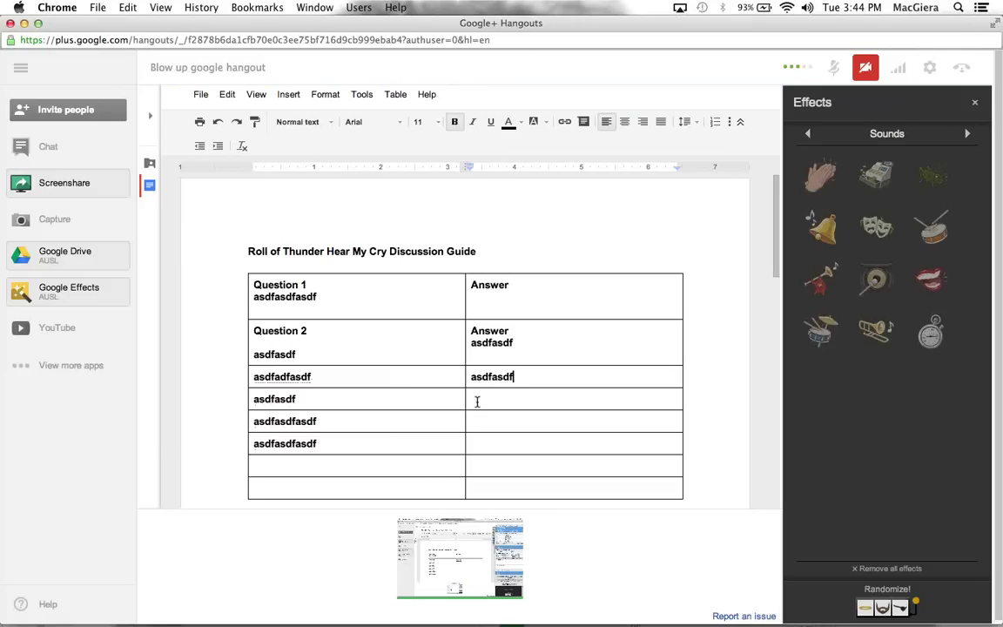
click(477, 399)
text(asdfsdfasdf)
click(476, 422)
text(asdfasdf)
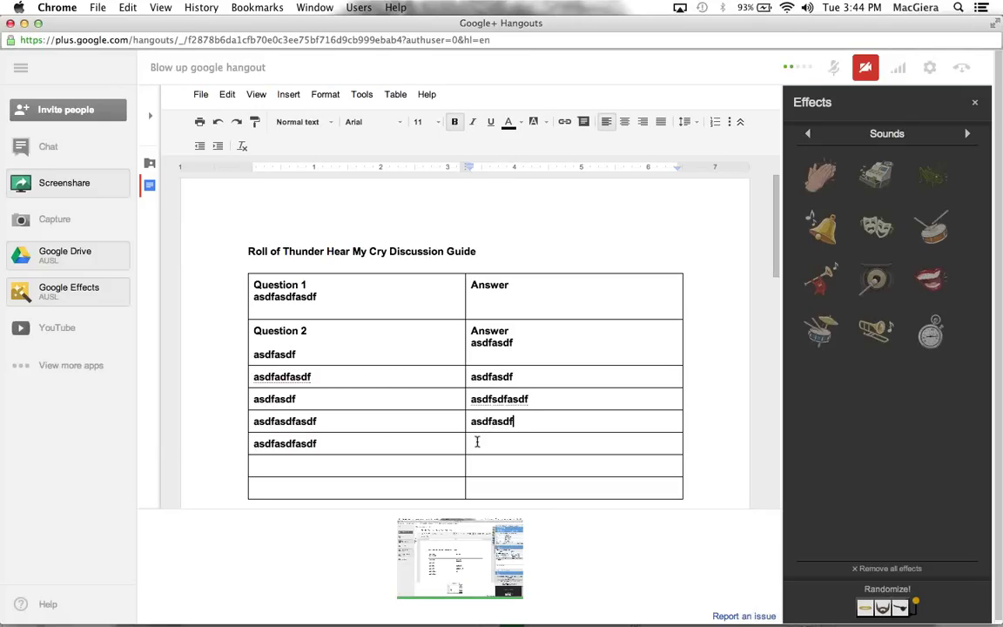
click(476, 443)
text(asdfasdfadsf)
click(476, 464)
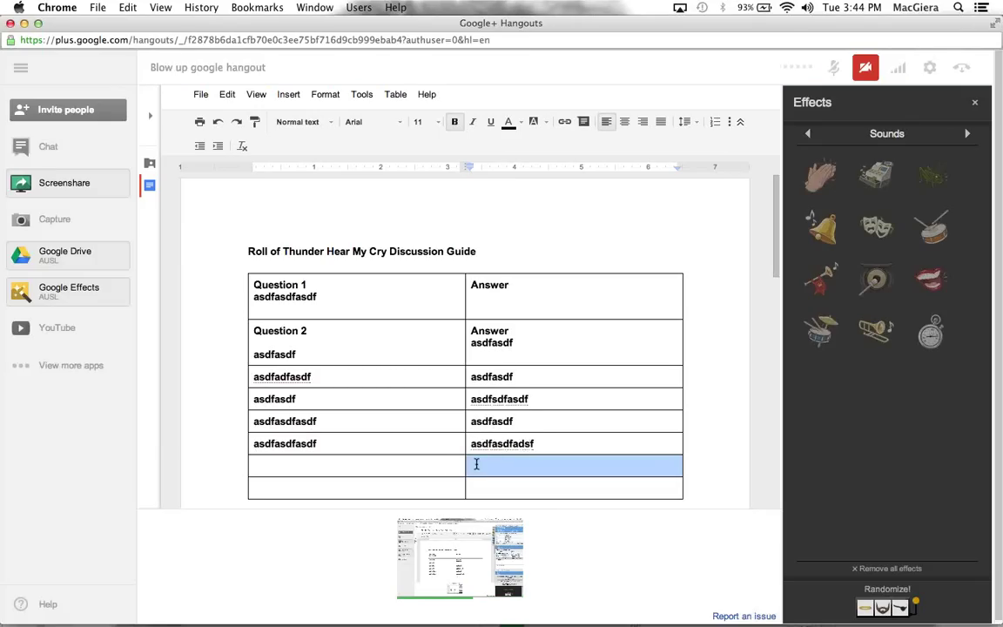
text(asdfasdf)
click(412, 464)
text(asdfasdf)
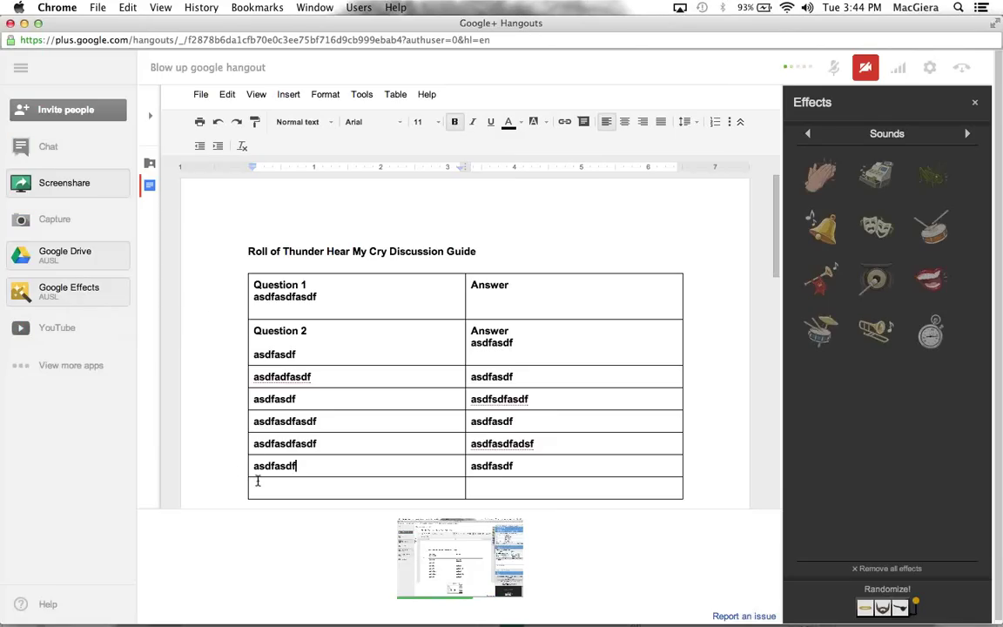
click(87, 364)
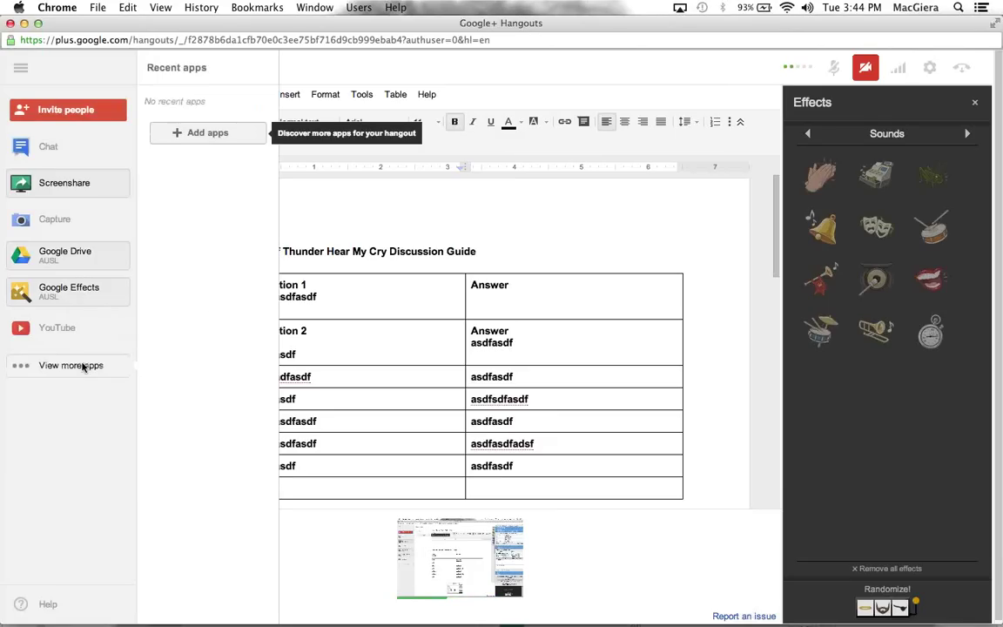
click(223, 134)
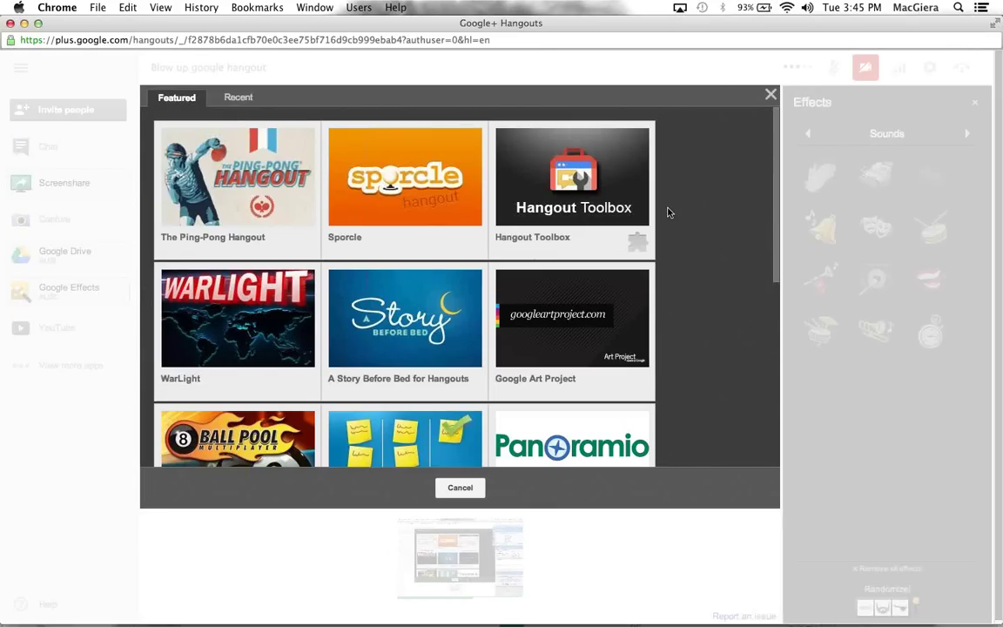
scroll(609, 252, down, 3)
scroll(564, 277, down, 3)
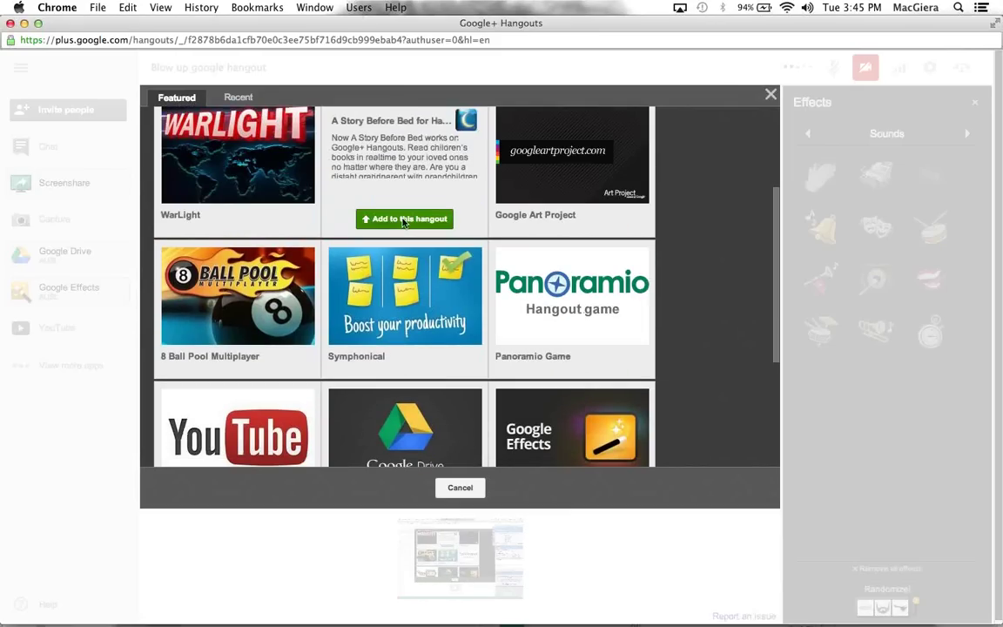
scroll(392, 175, up, 2)
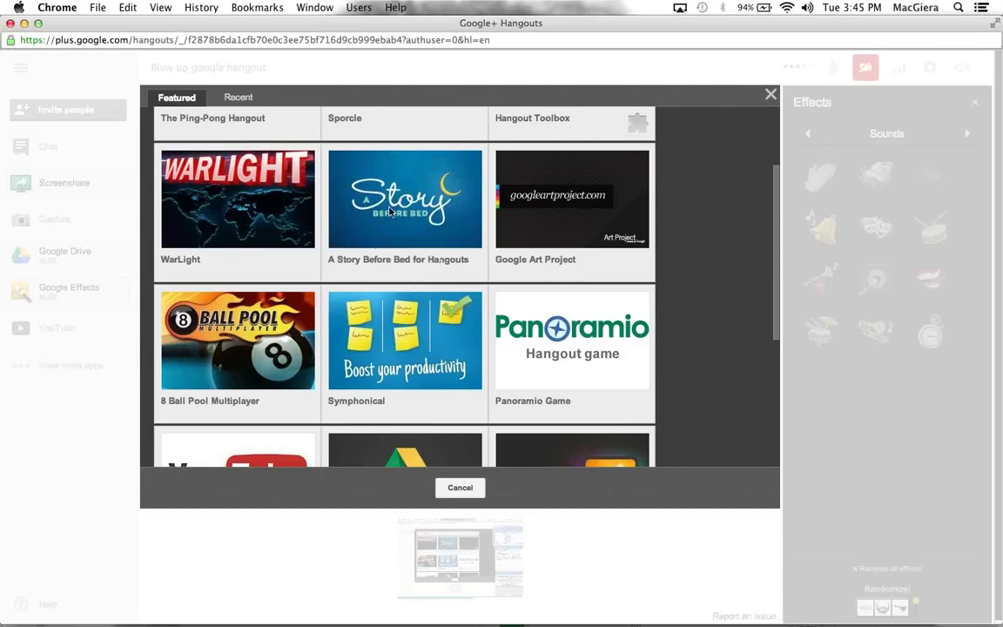
mouse_move(327, 184)
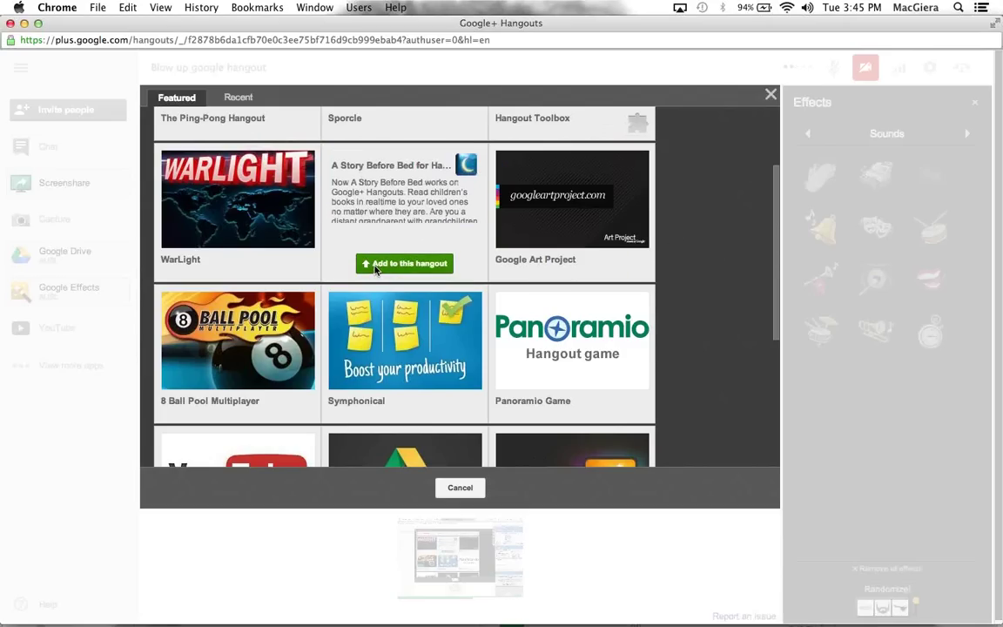
mouse_move(418, 384)
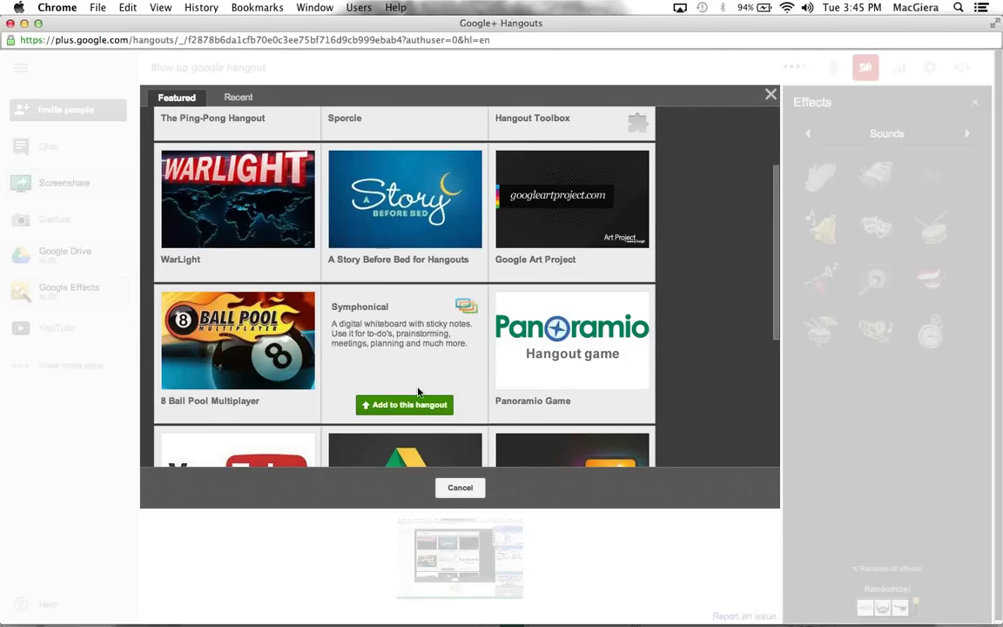
scroll(418, 392, down, 5)
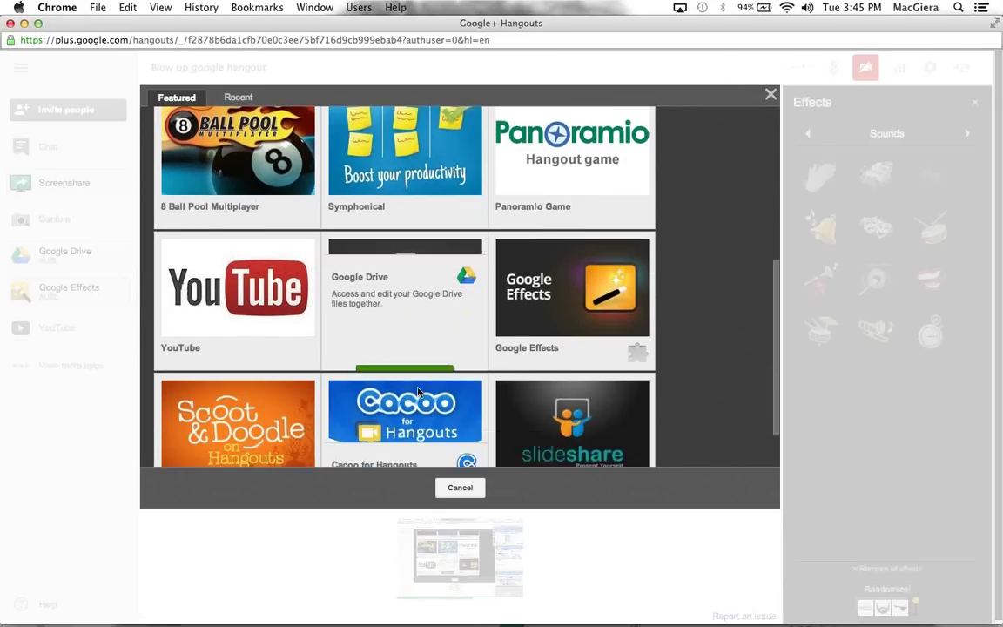
scroll(417, 392, down, 2)
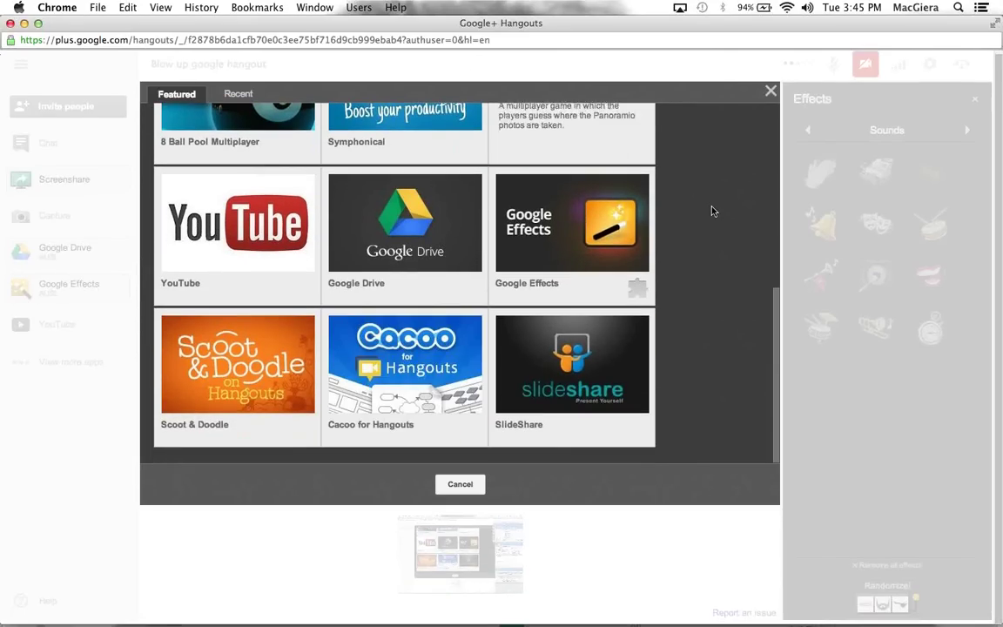
scroll(712, 211, up, 10)
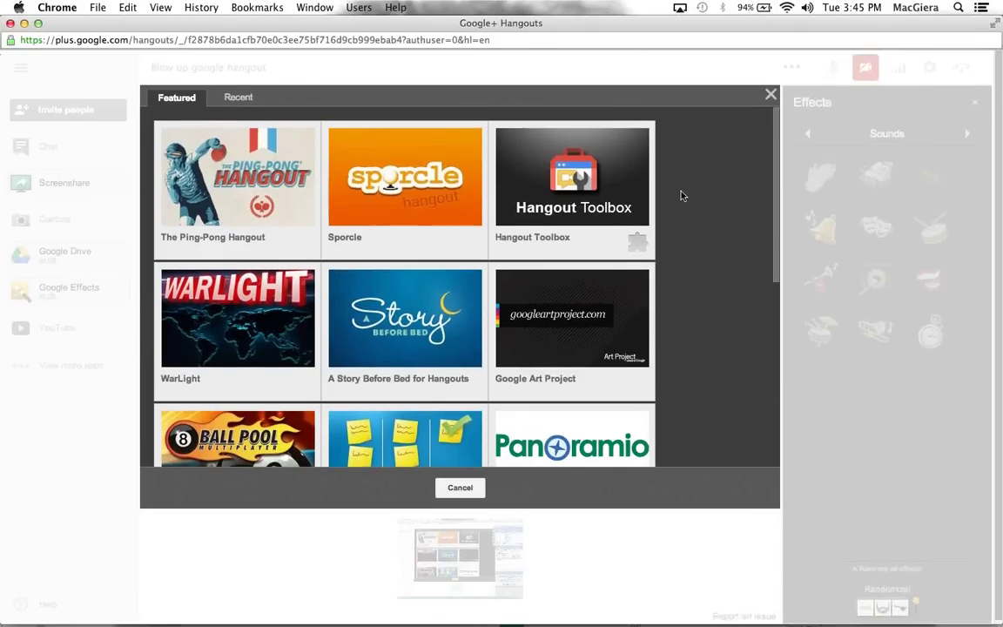
click(459, 488)
Remove bold from the filler text under Question 1 and Question 2
scroll(415, 249, down, 5)
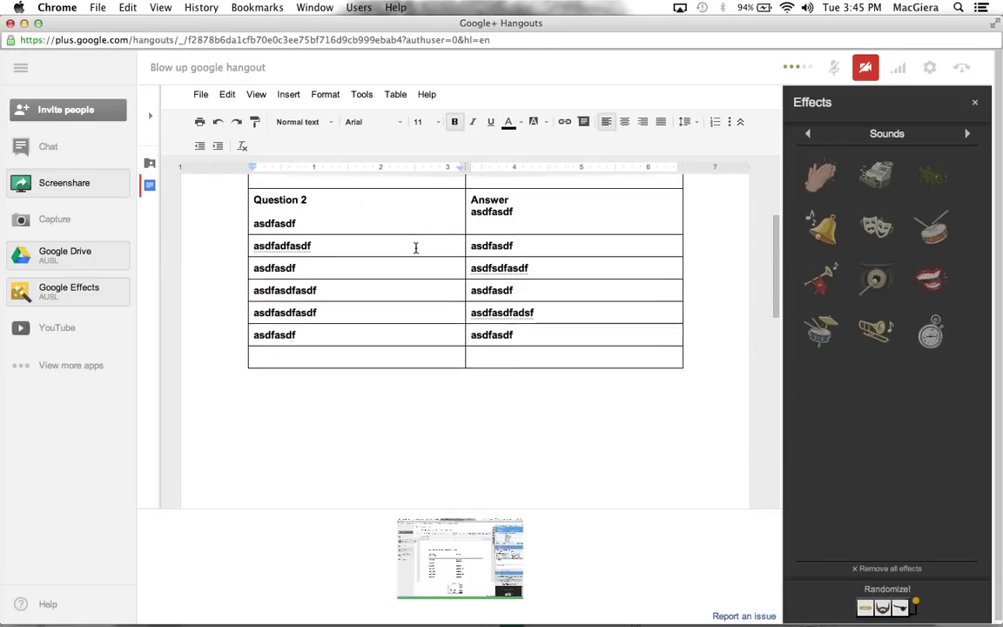
scroll(415, 248, up, 5)
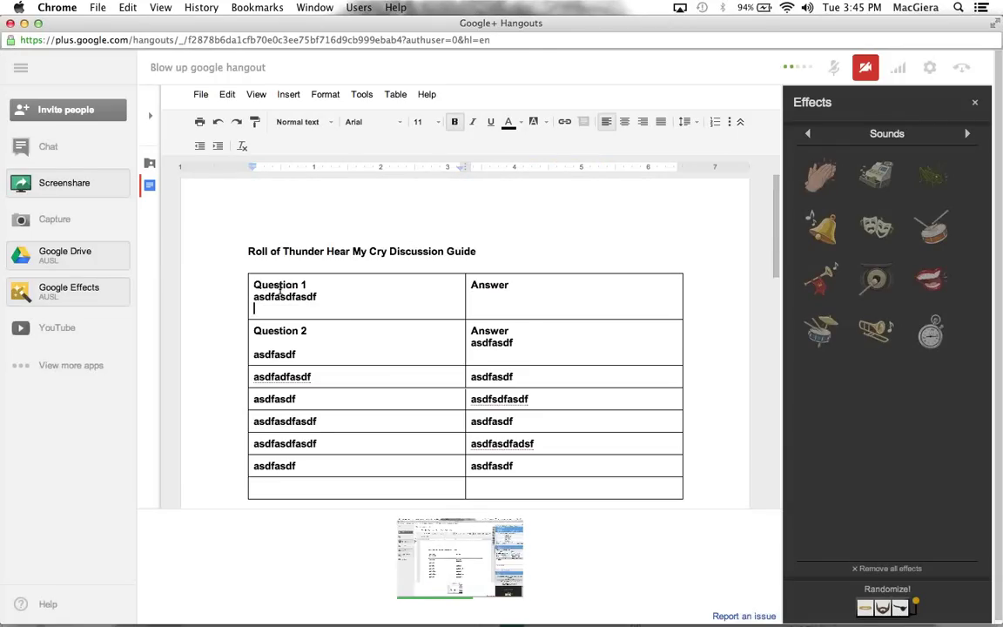
drag(252, 308, 230, 291)
click(226, 302)
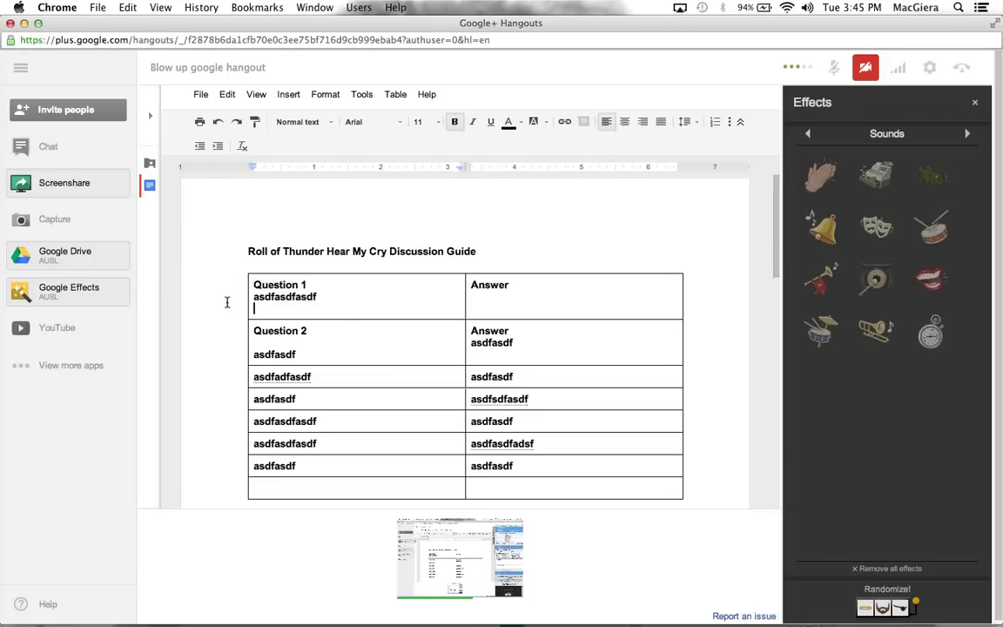
double_click(281, 297)
key(ctrl+b)
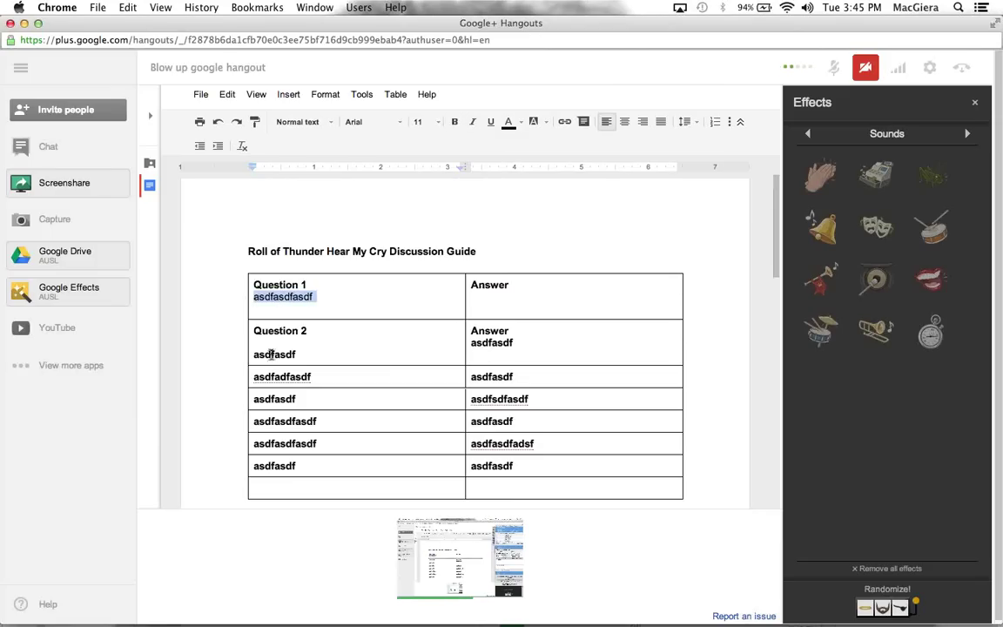
click(271, 354)
double_click(271, 355)
text(b)
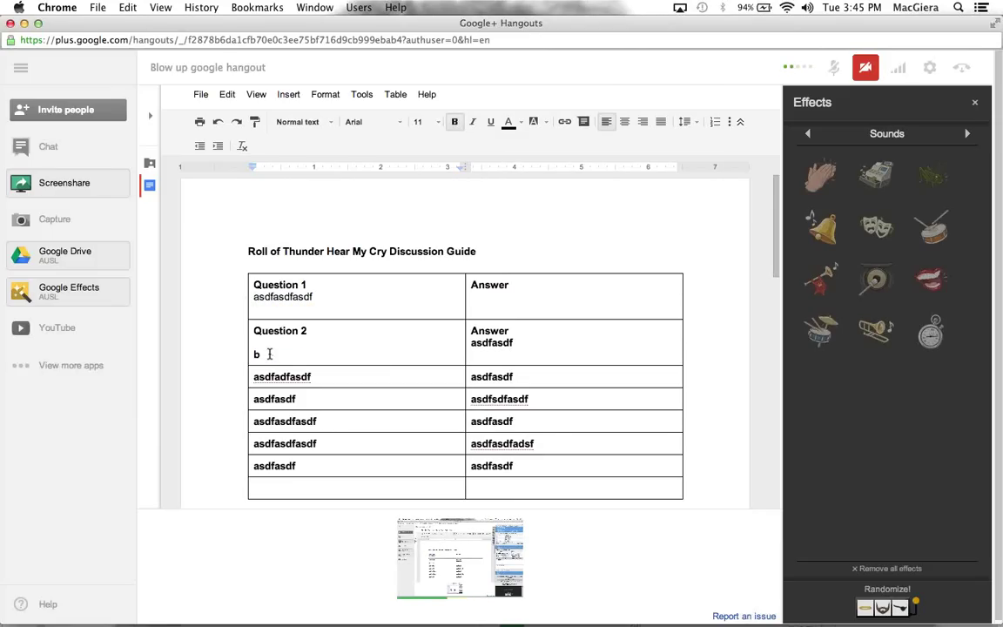
key(ctrl+z)
key(ctrl+b)
Unbold the row-three filler 'asdfadfasdf' and remove the blank line under the Question 2 heading
click(307, 378)
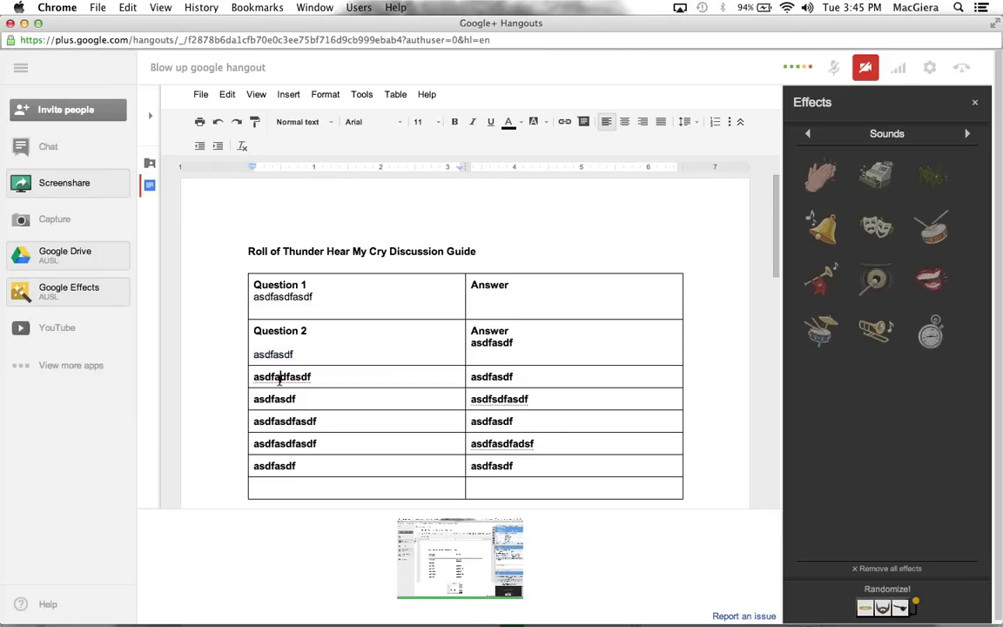
triple_click(306, 378)
key(ctrl+b)
click(310, 333)
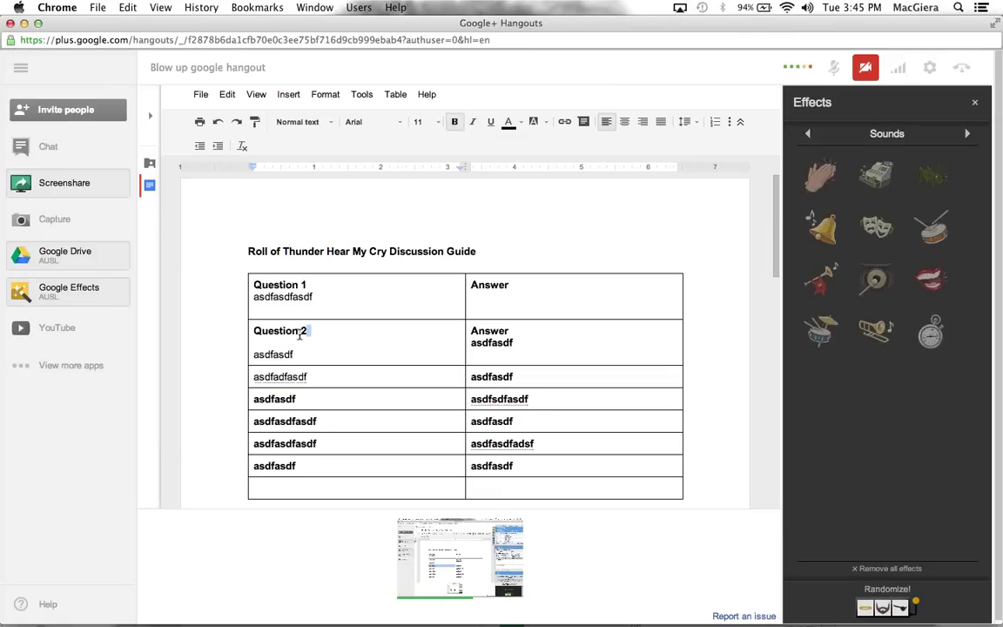
key(Delete)
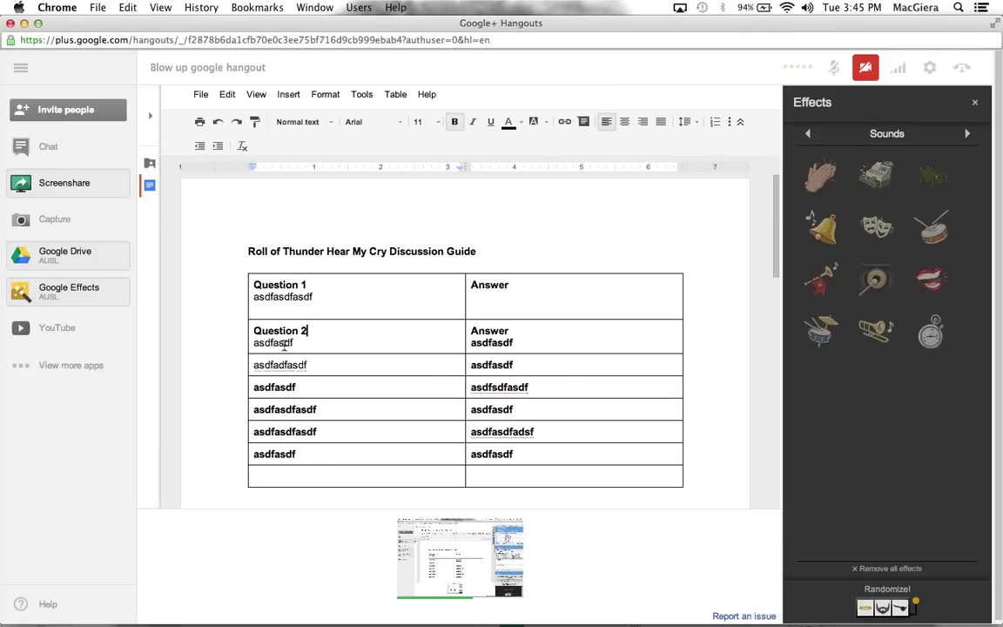
key(End)
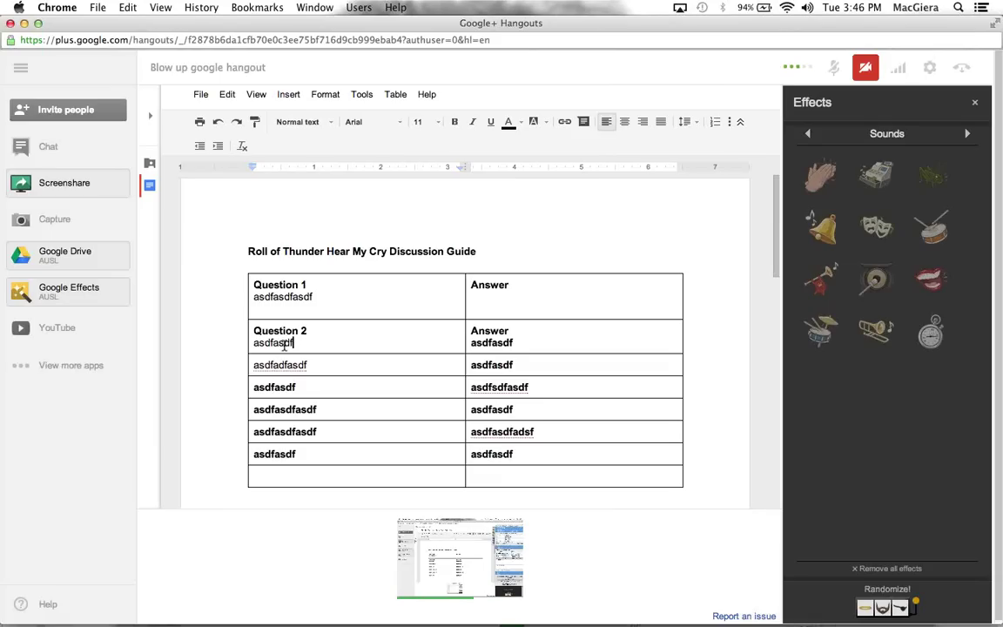
key(Return)
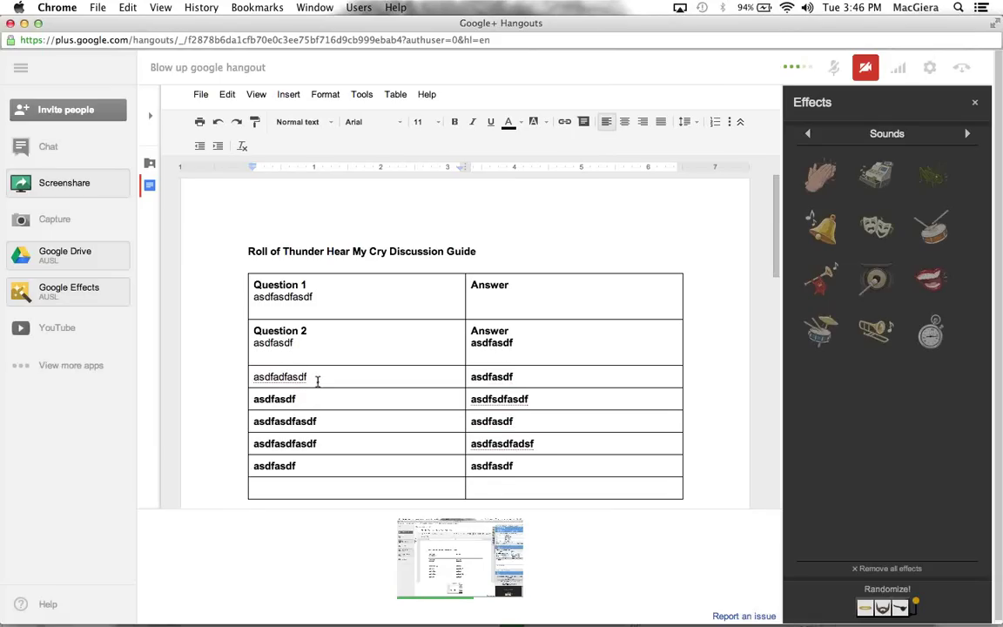
key(Return)
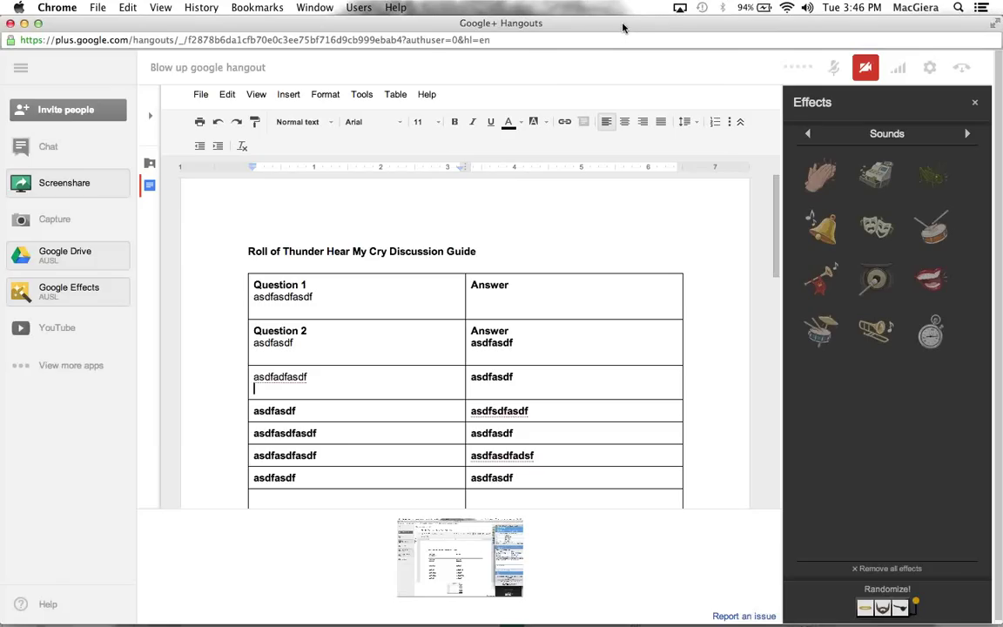
Close the Hangouts window, move the Google+ window higher, then bring up Sample Form and the desktop
drag(562, 26, 578, 54)
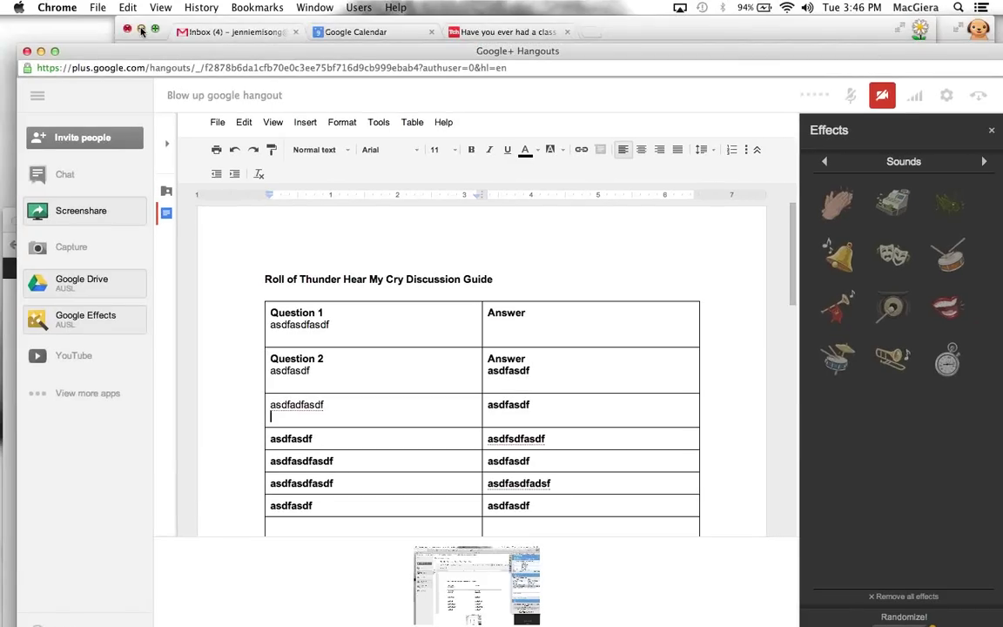
click(27, 51)
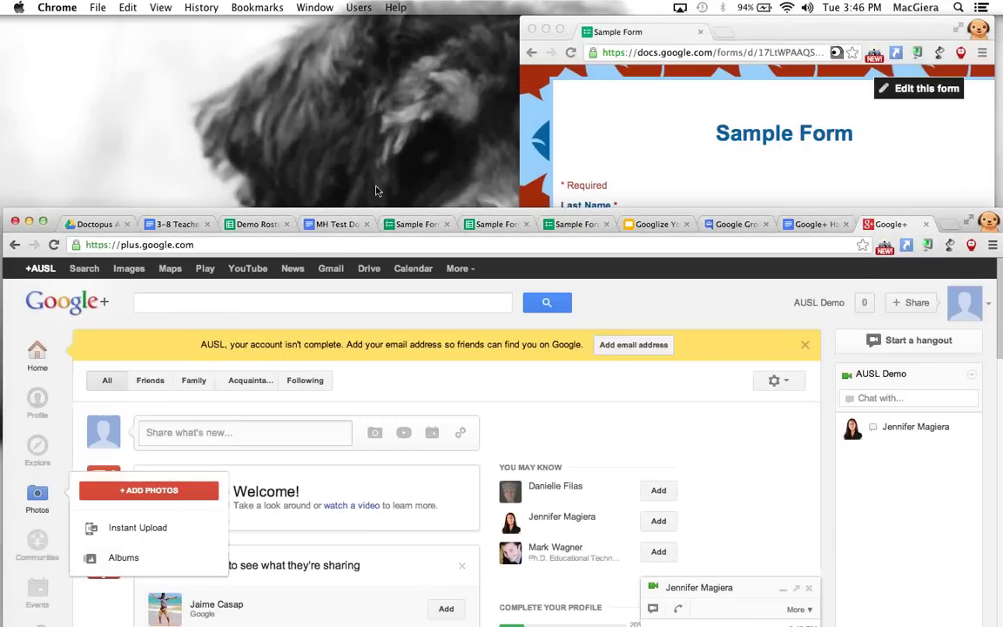
drag(387, 217, 400, 88)
click(783, 32)
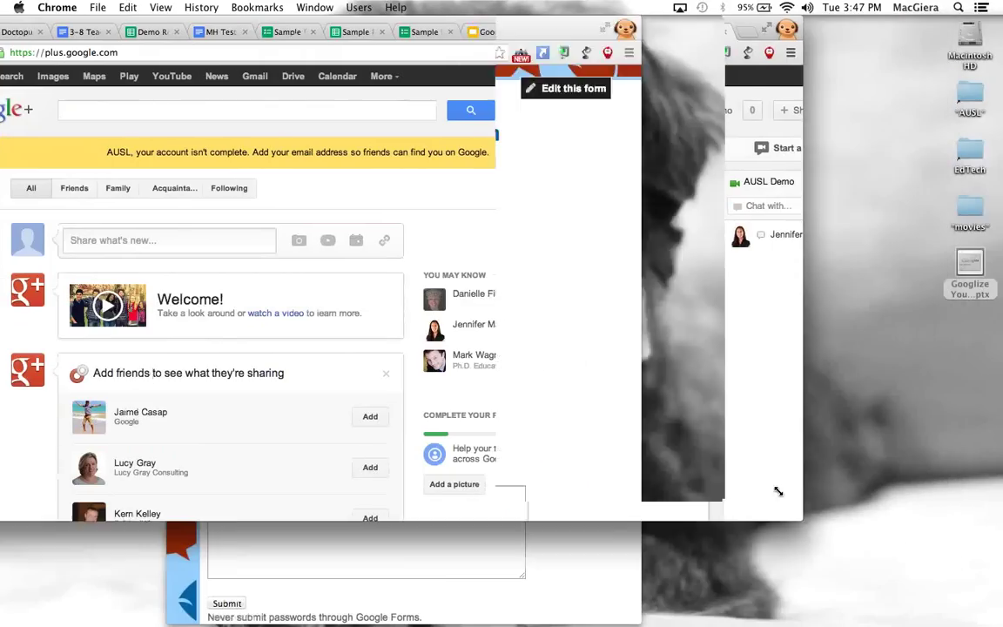
click(938, 184)
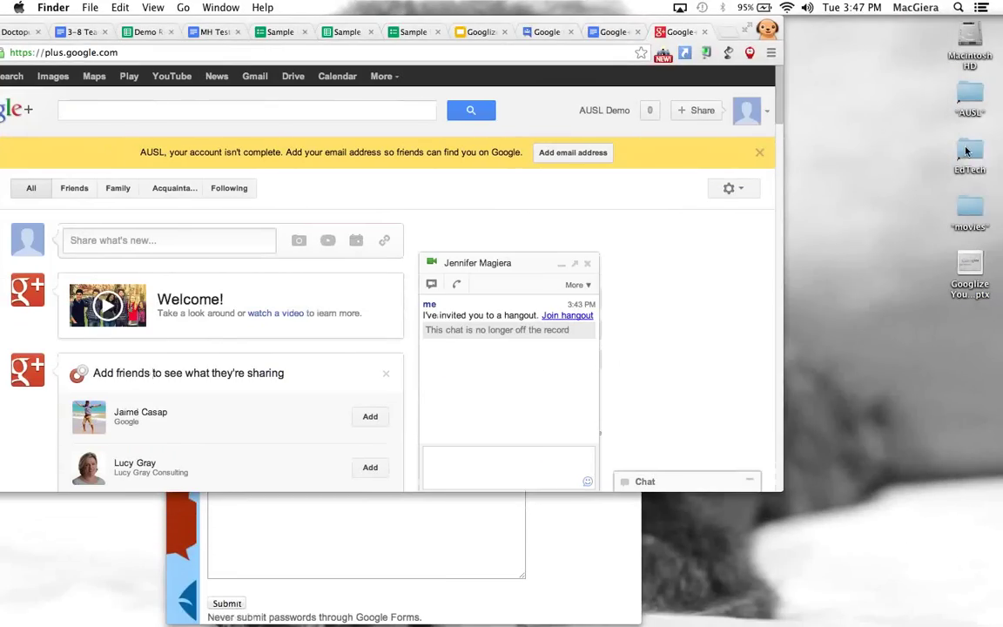
Open 'video chat with nta and 303 about toy stories 3-15-13.mov' from EdTech > Student Videos / Work in QuickTime
double_click(966, 155)
click(322, 350)
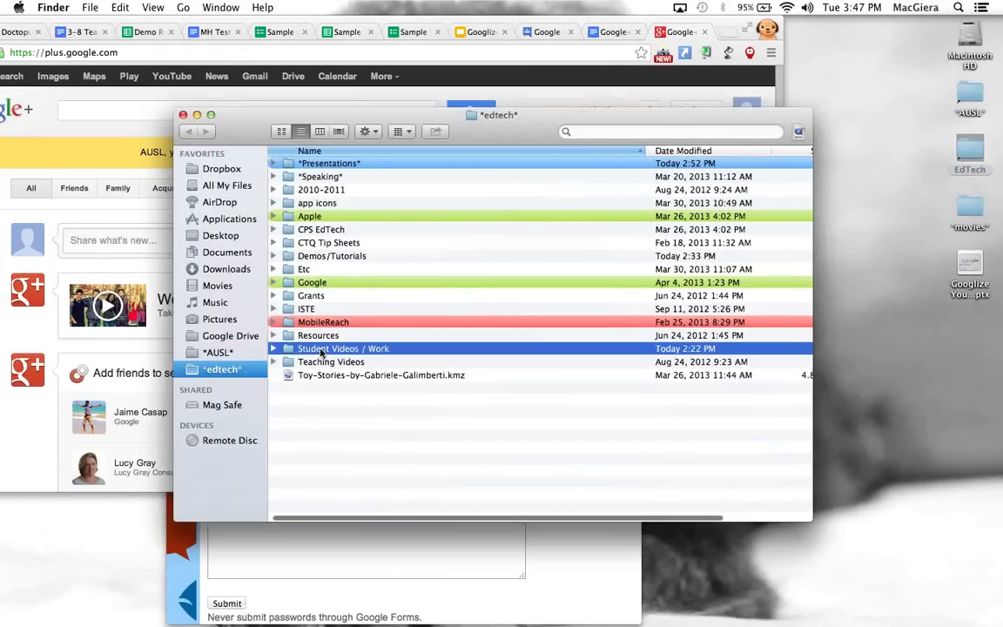
double_click(321, 350)
scroll(321, 385, down, 8)
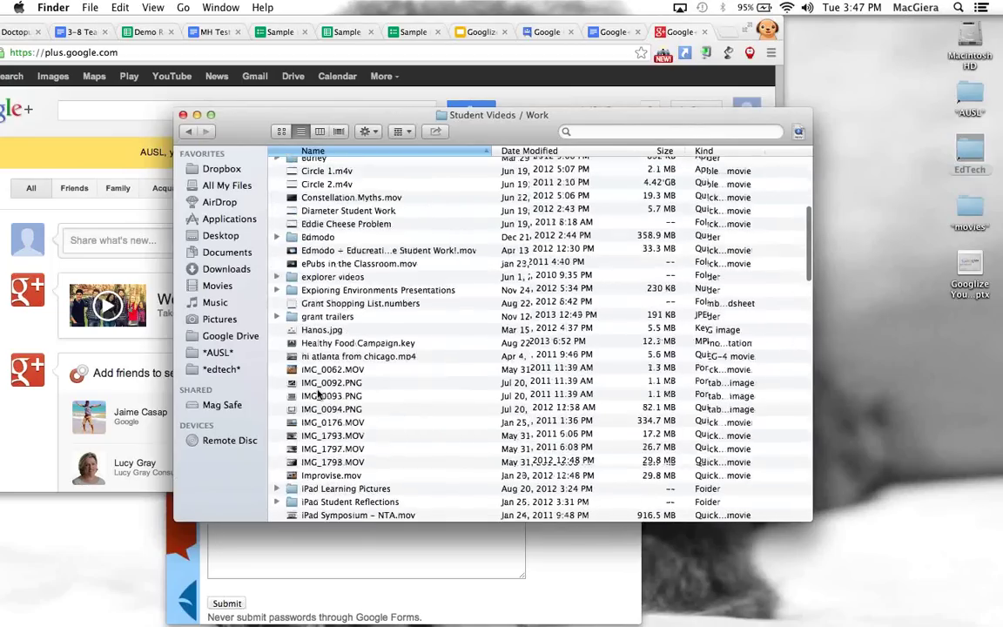
scroll(318, 394, down, 15)
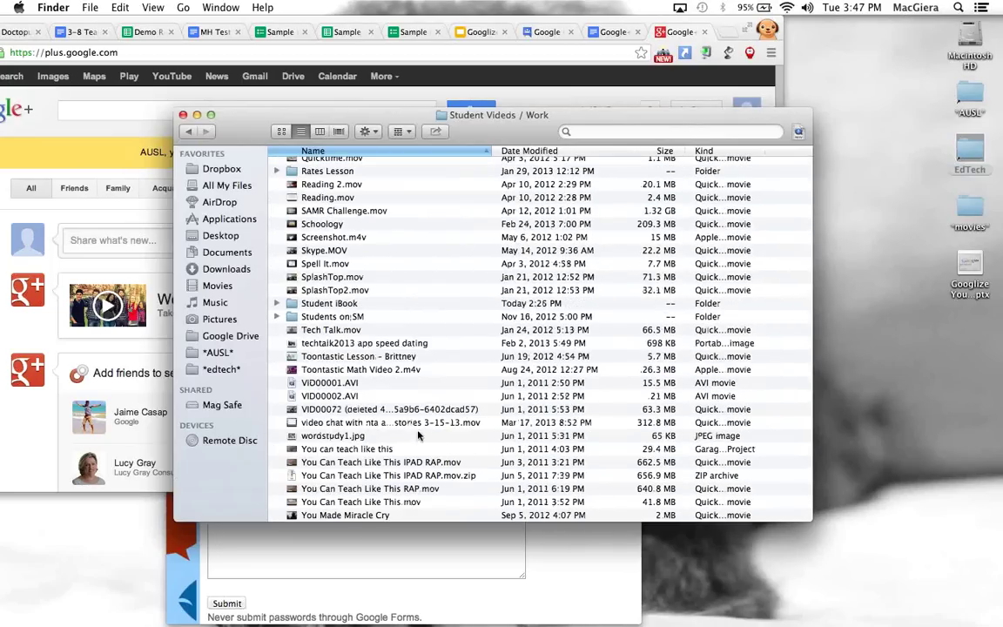
click(383, 409)
double_click(383, 422)
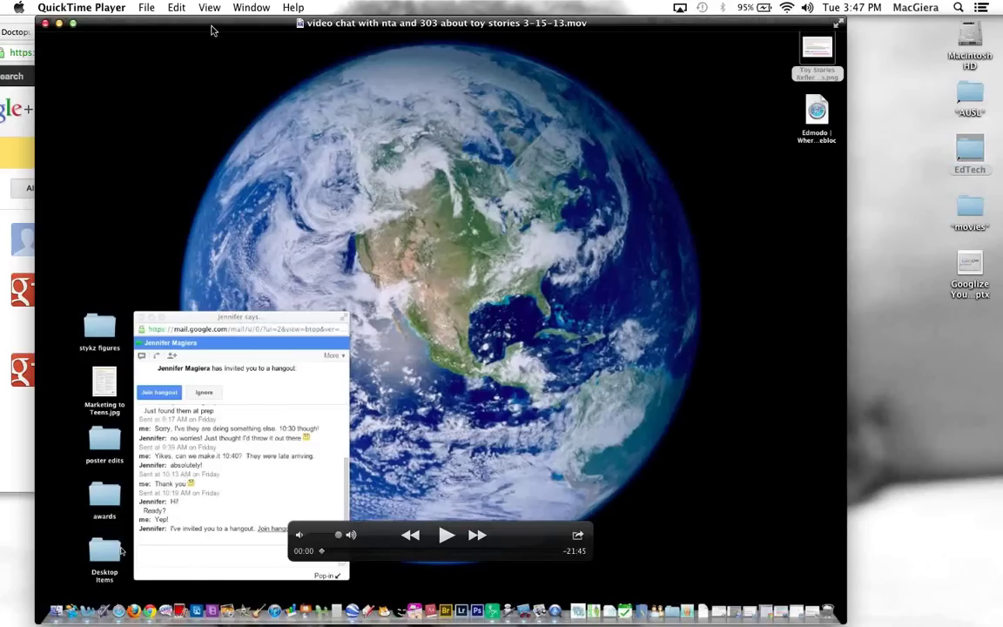
Reposition the movie window and start playing the toy stories video chat
drag(211, 30, 261, 200)
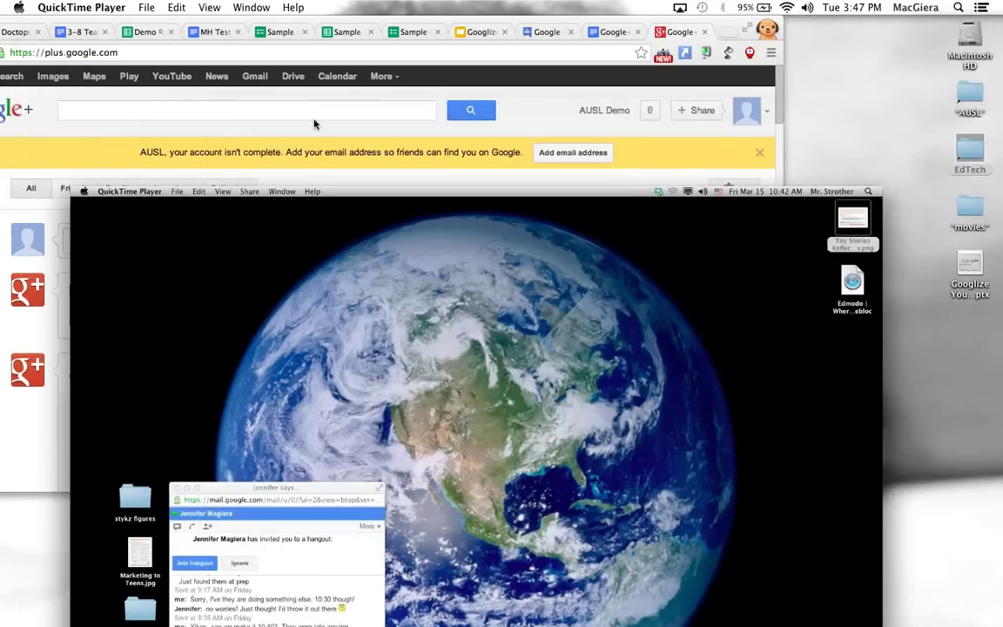
mouse_move(353, 216)
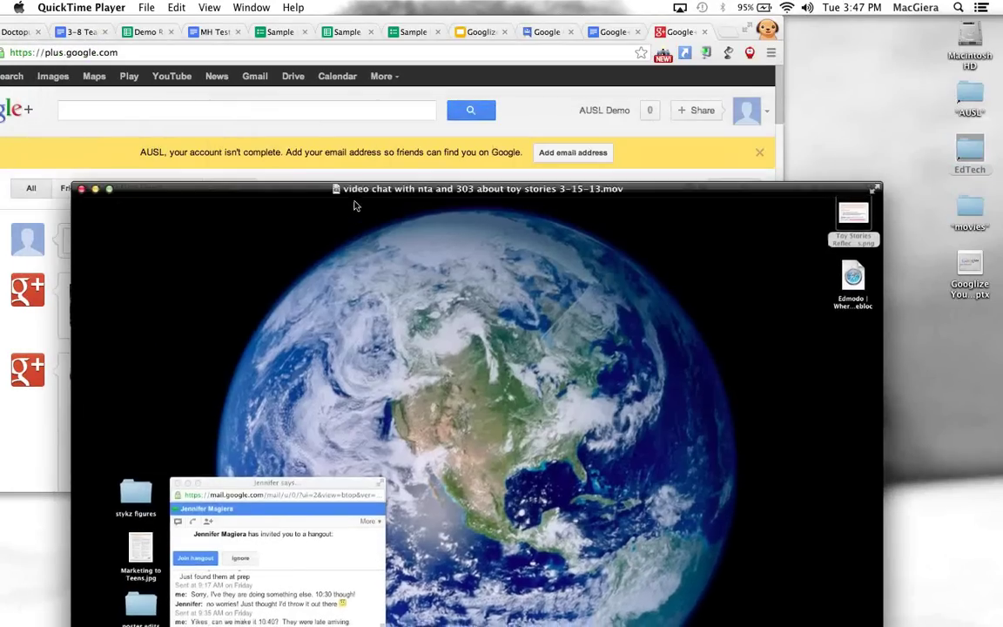
drag(354, 205, 365, 556)
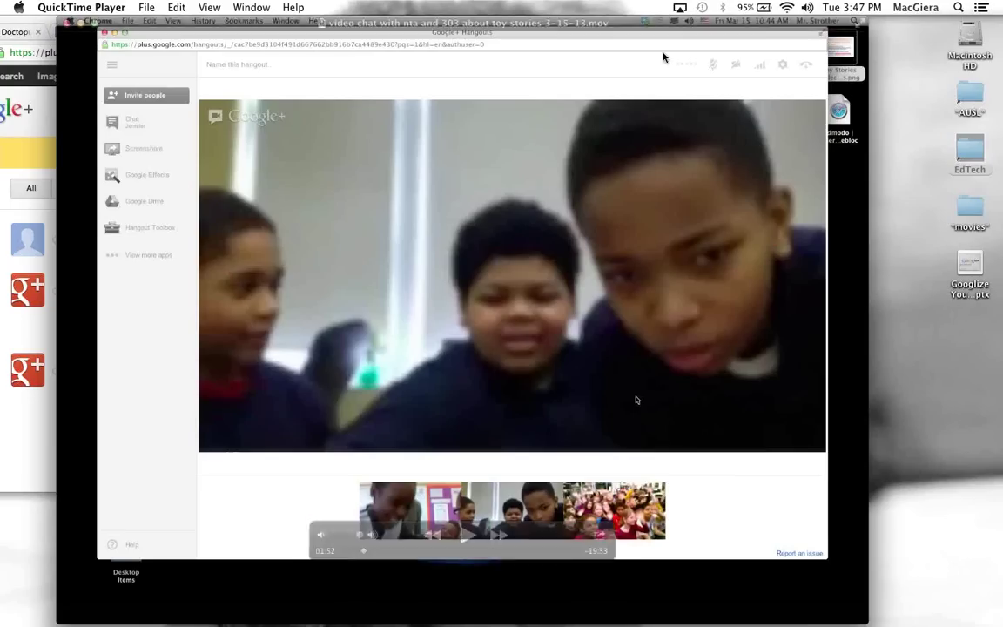
click(467, 535)
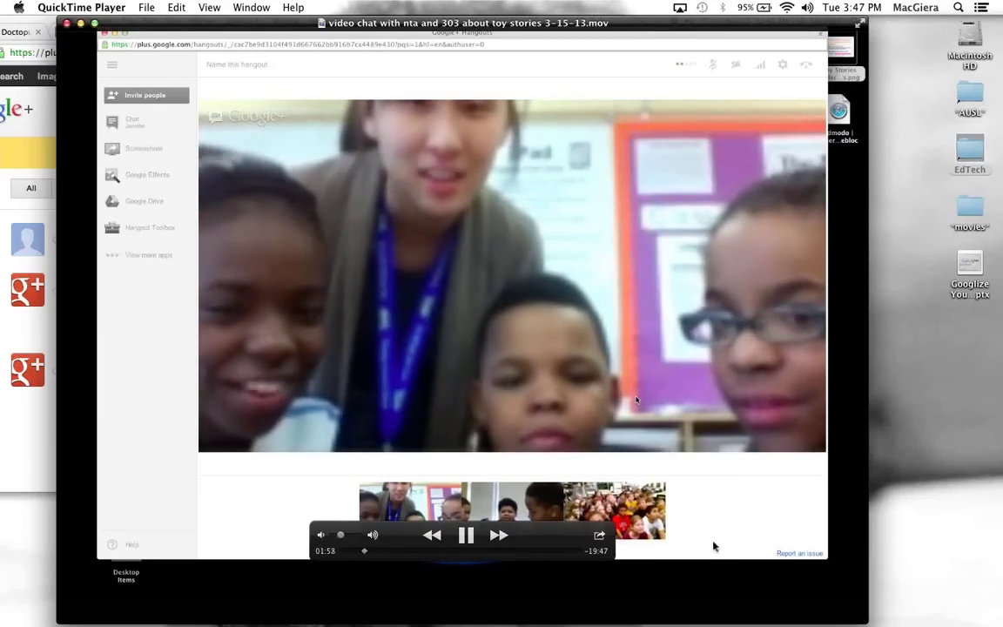
Mute the movie and skip through it to about 05:38, 08:37 and 15:12
click(320, 535)
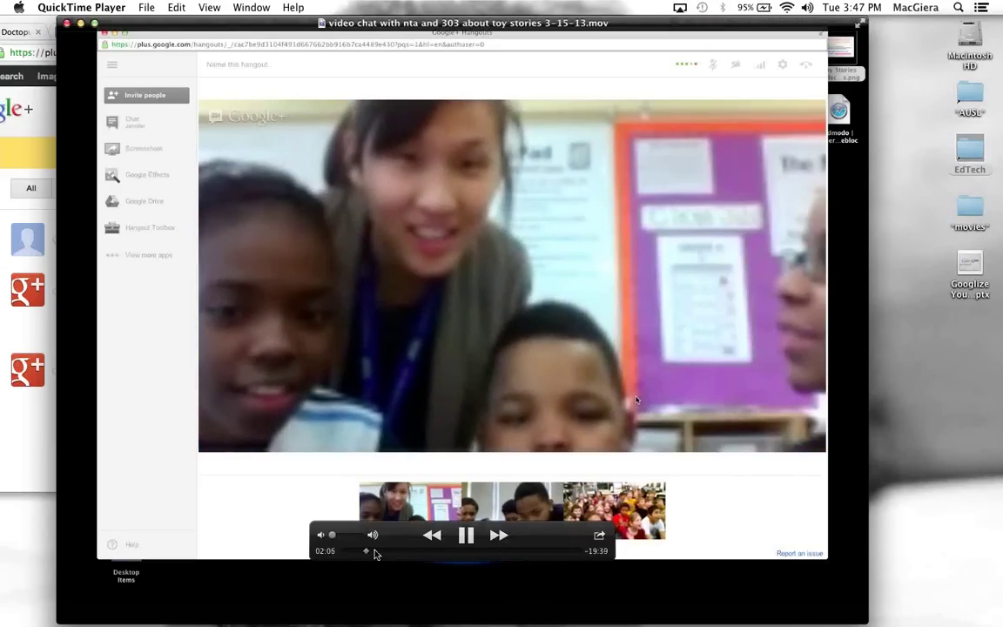
drag(376, 554, 395, 579)
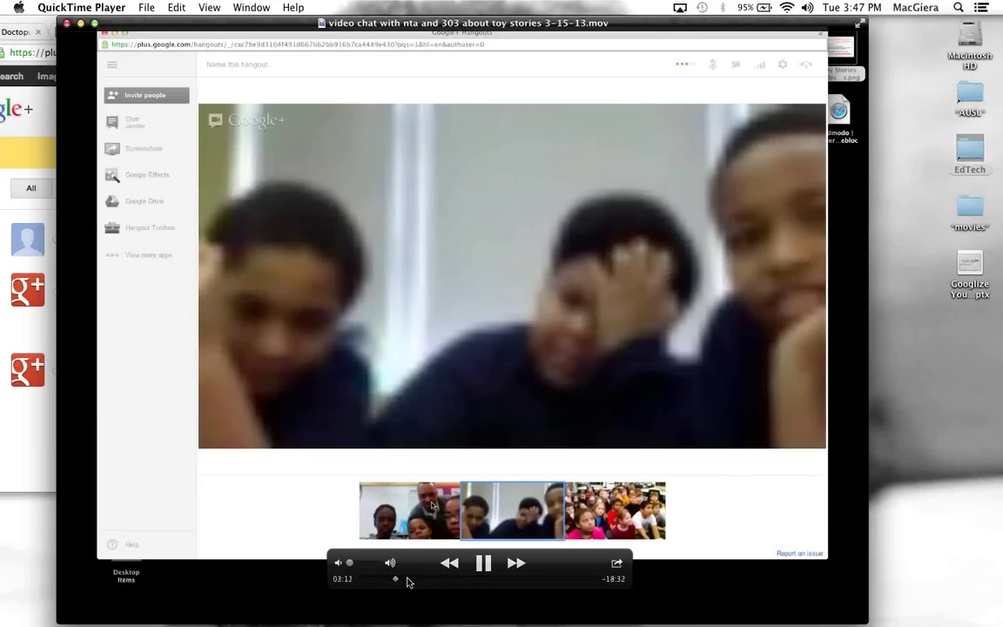
click(418, 579)
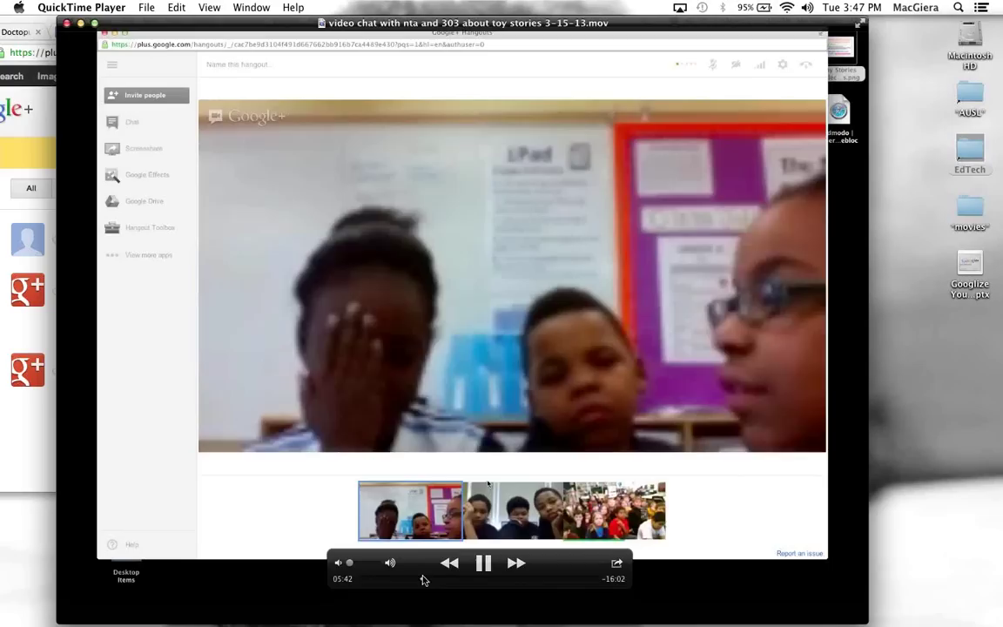
click(449, 562)
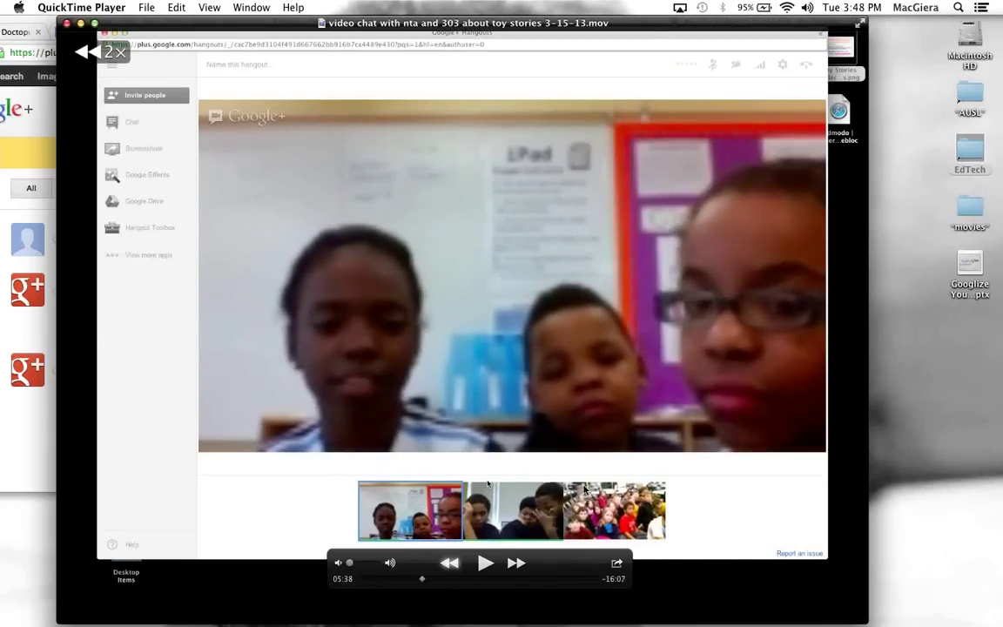
click(453, 578)
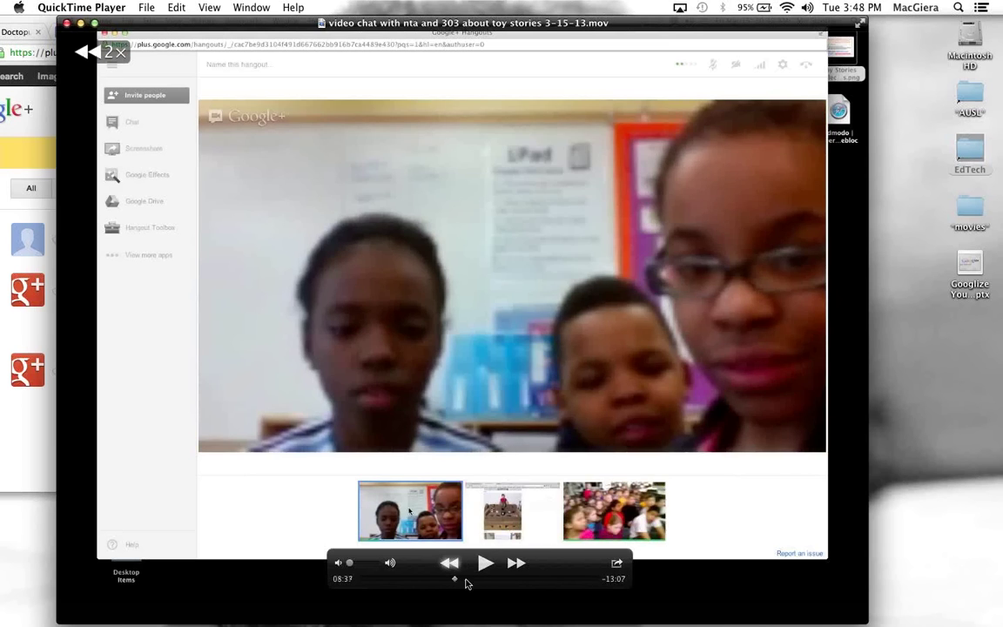
drag(473, 582, 459, 577)
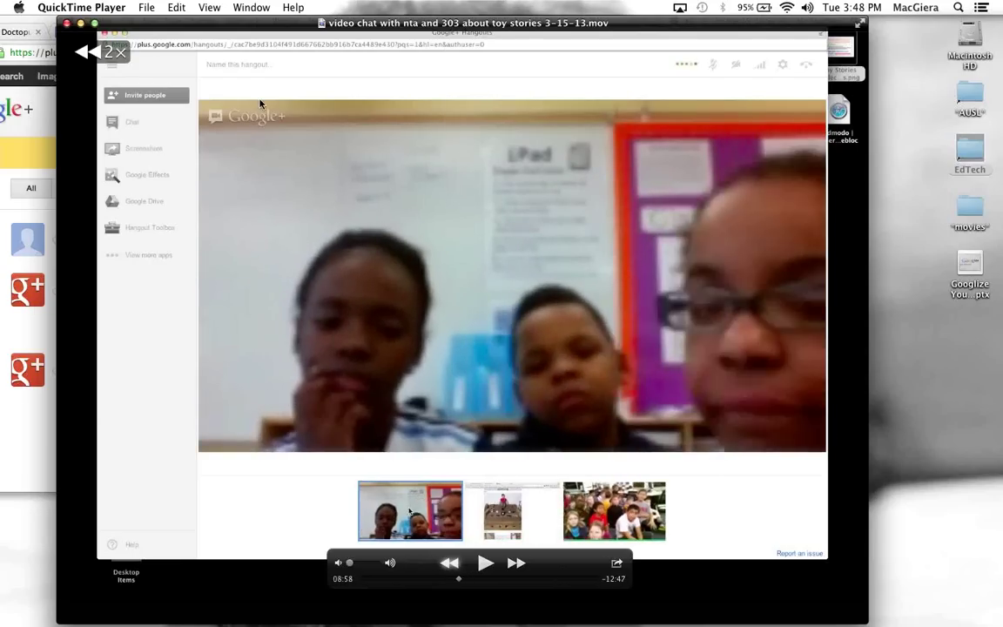
Close the video and show slide 9, 'Google Calendar for School Events', in Googlize Your School
click(66, 24)
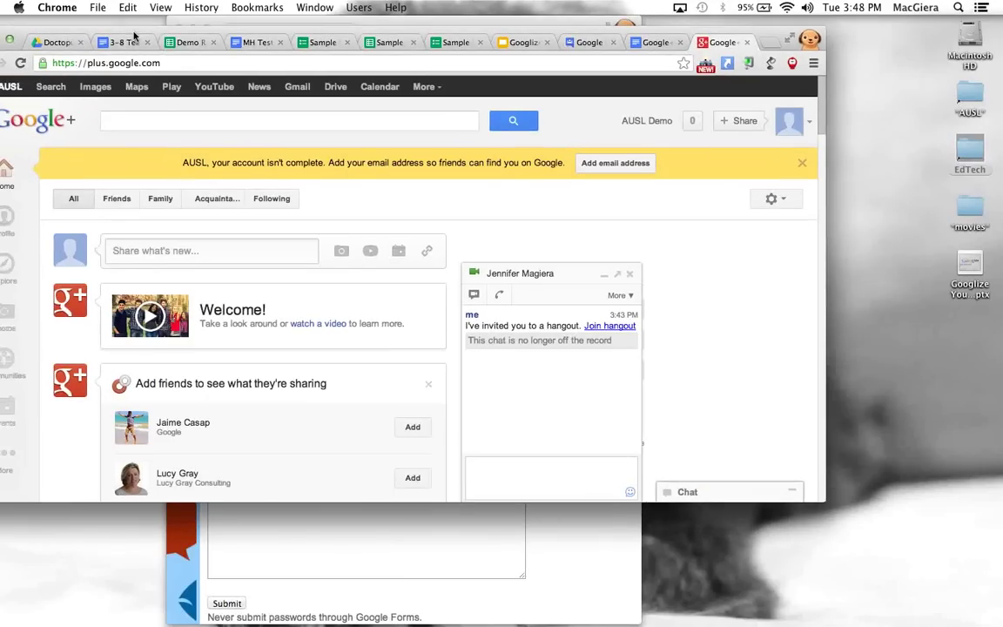
click(38, 37)
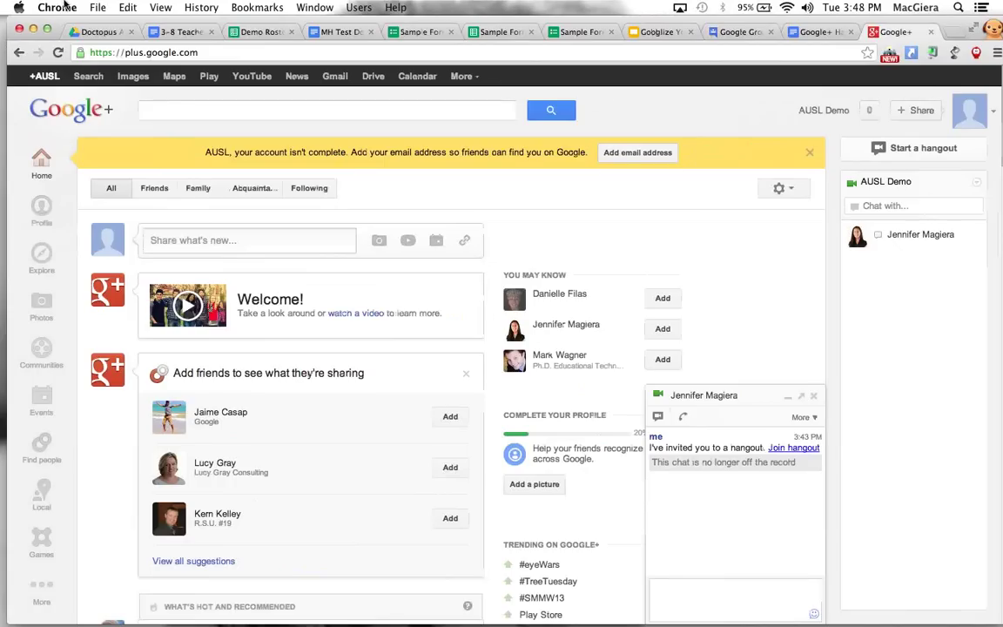
click(640, 32)
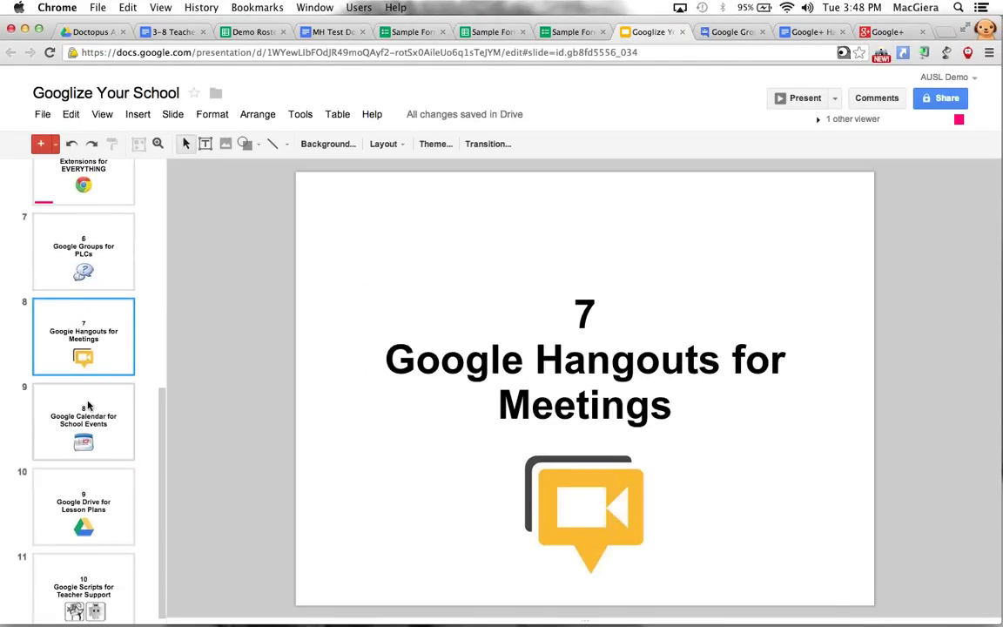
click(88, 406)
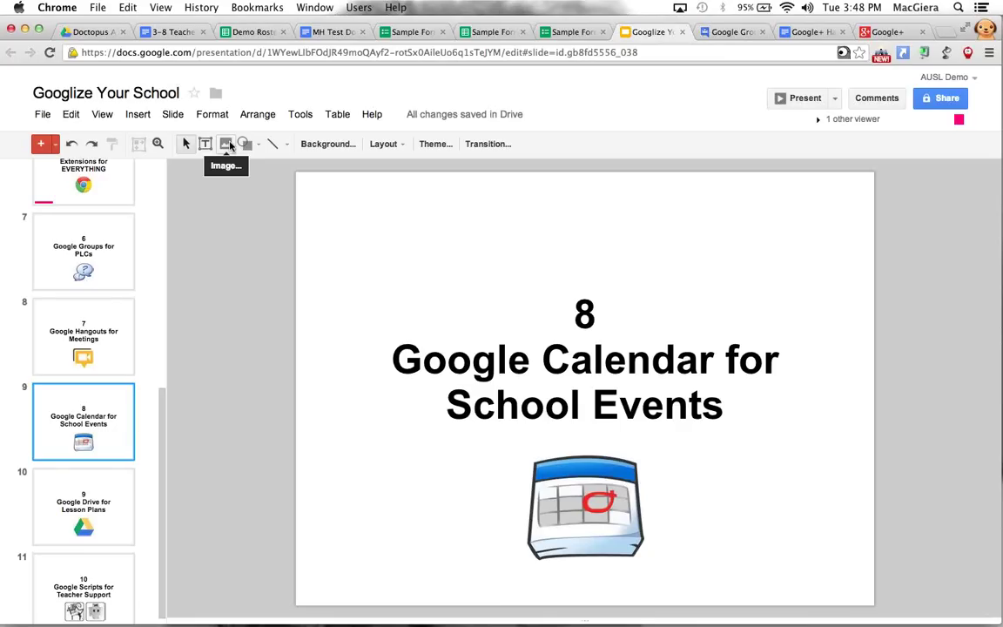
key(super+t)
Load calendar.google.com and switch to the Month view
text(calendar.google.com)
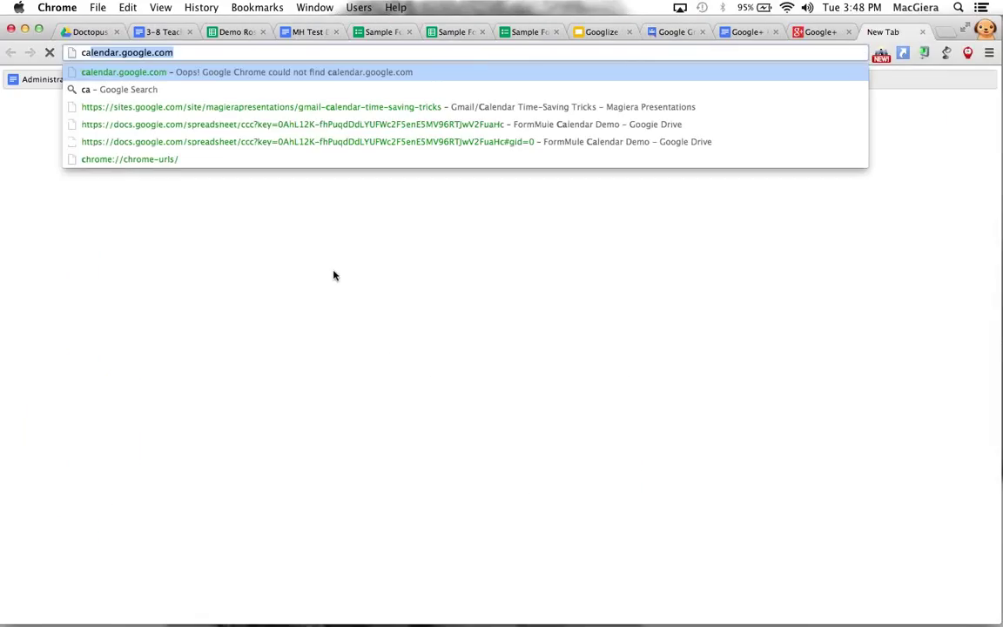
key(Return)
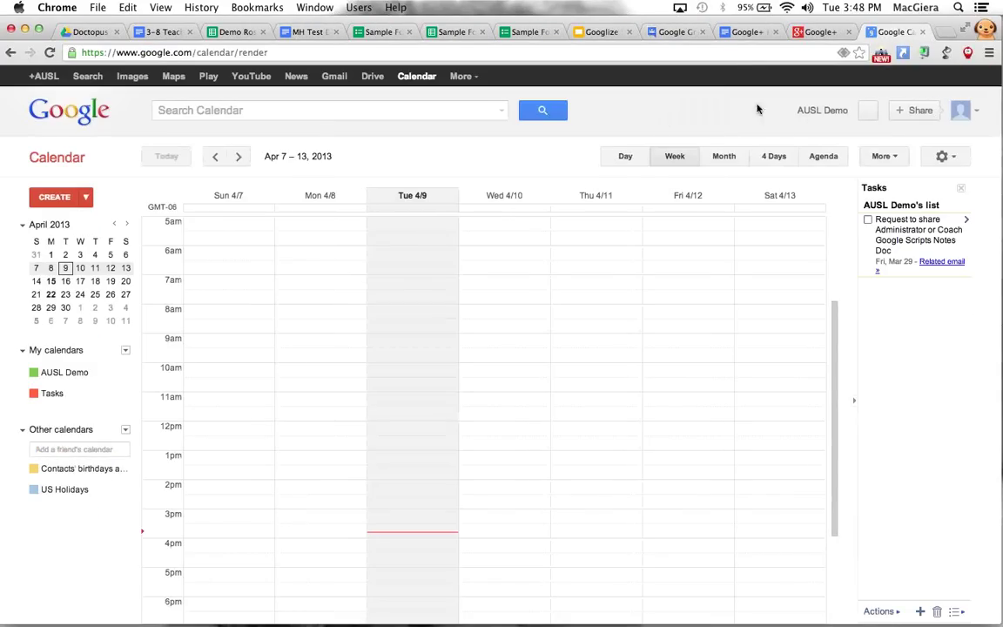
click(721, 156)
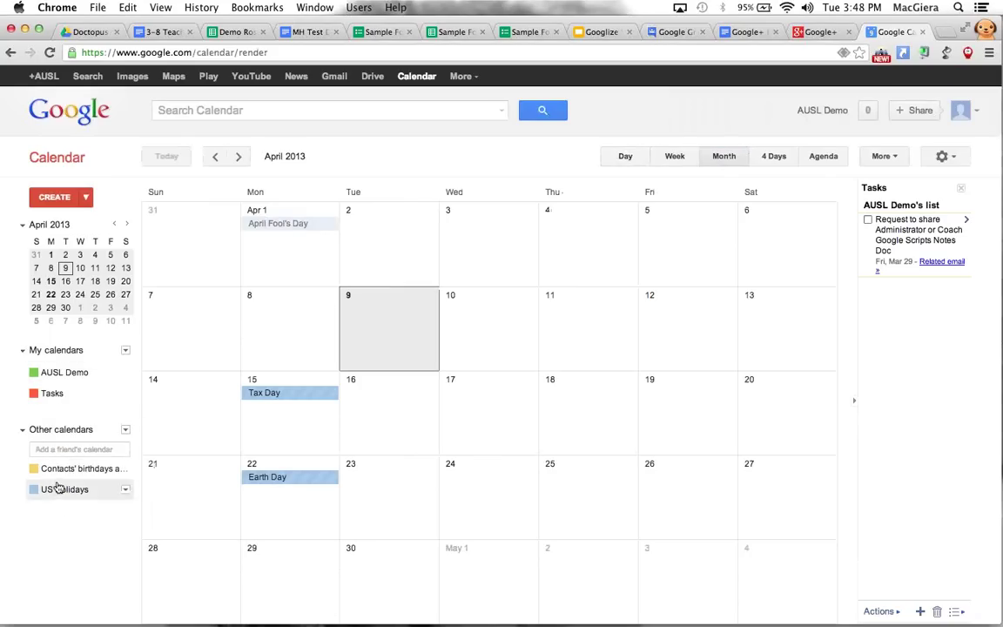
Toggle the Tasks, US Holidays and demo calendars off and on, and go back to March 2013
click(53, 394)
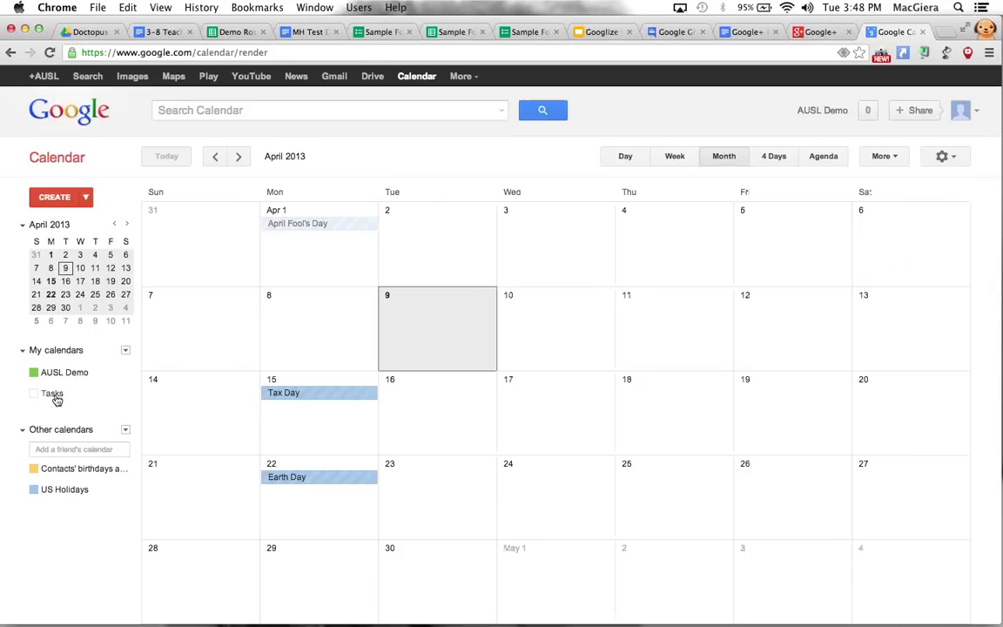
click(54, 396)
click(57, 490)
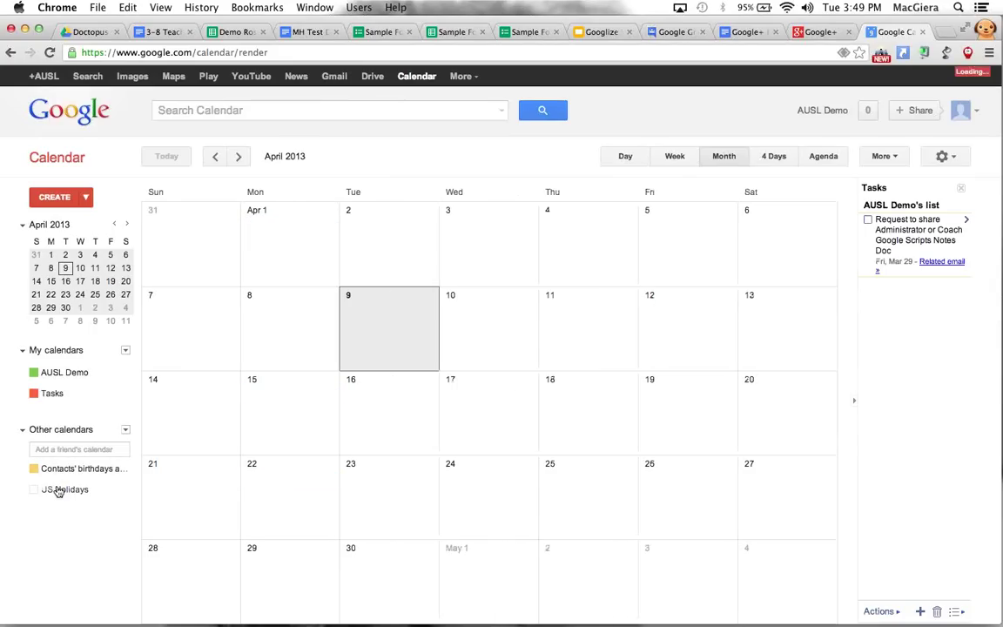
click(57, 490)
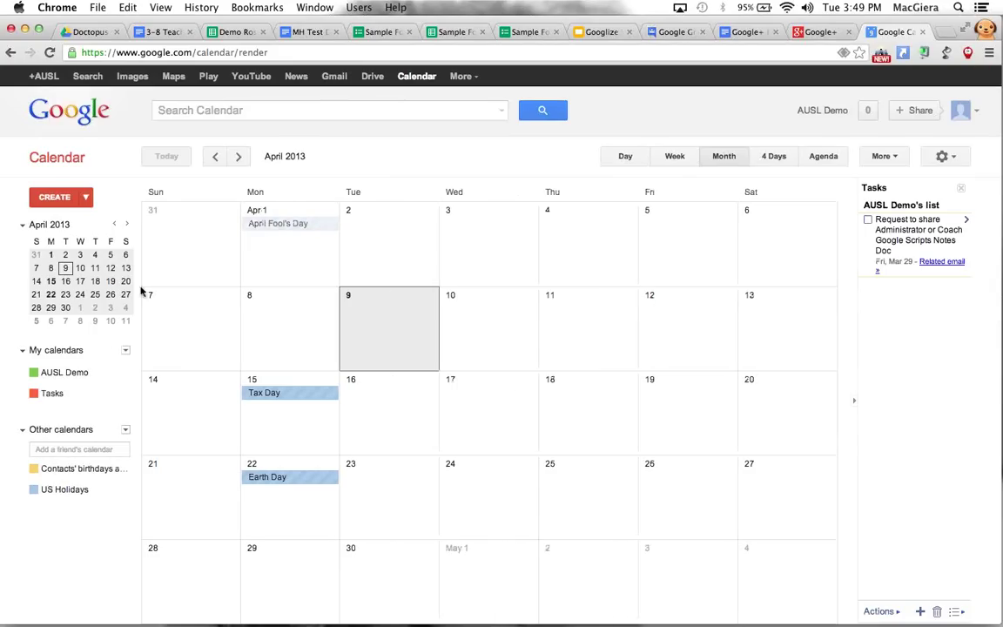
click(59, 491)
click(59, 491)
key(p)
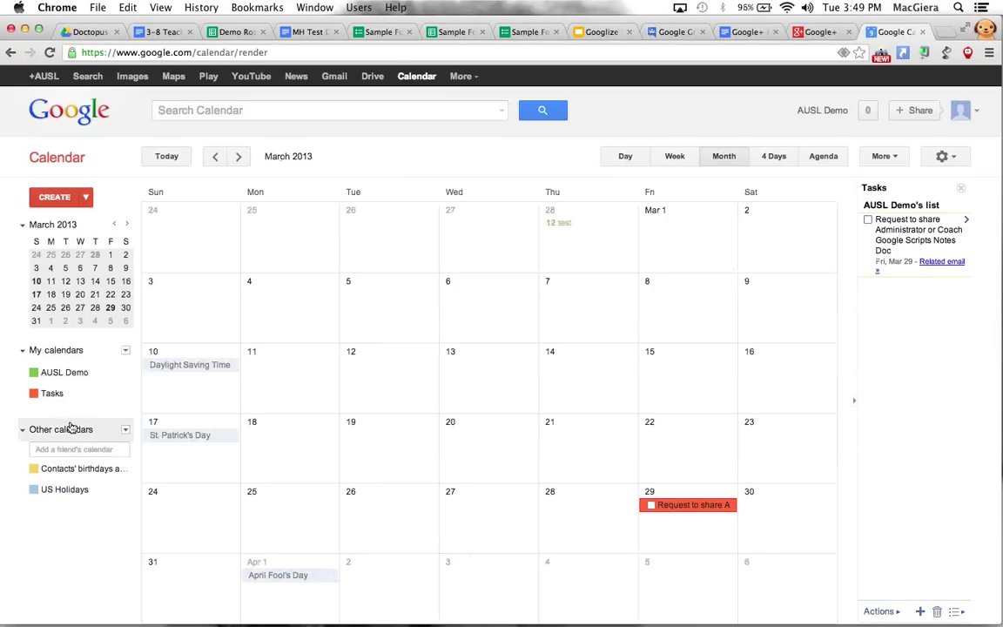
click(68, 398)
click(68, 399)
click(80, 376)
click(80, 376)
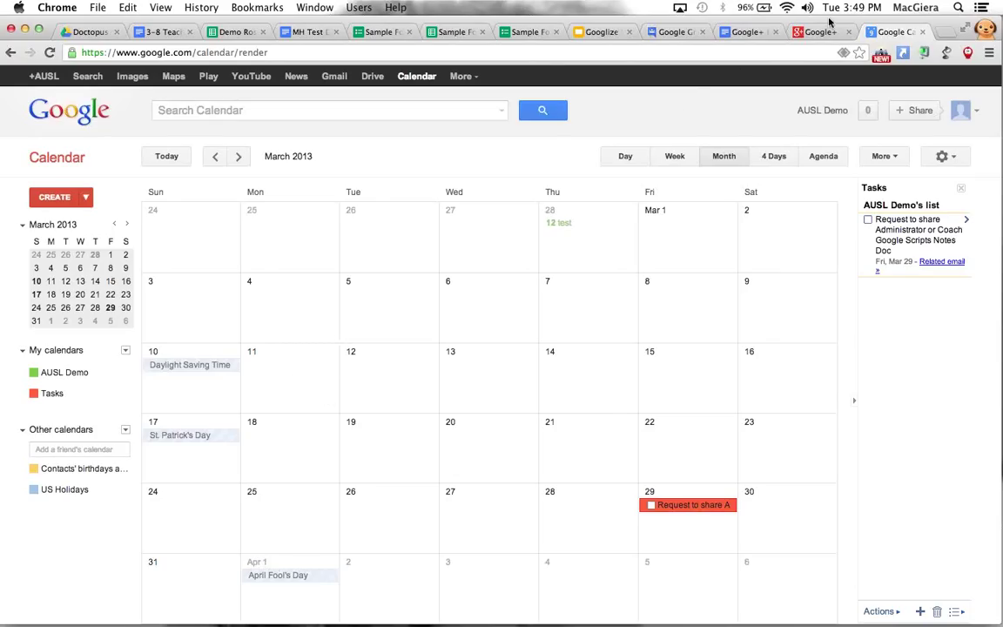
Switch to the AUSL Resident Demo Chrome profile and load calendar.google.com there
click(985, 28)
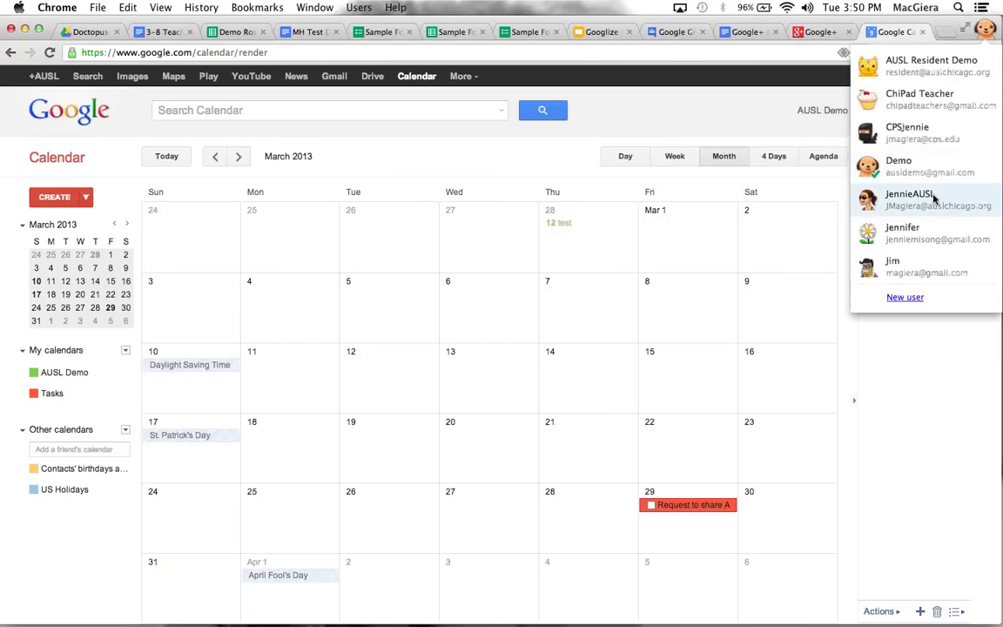
click(945, 75)
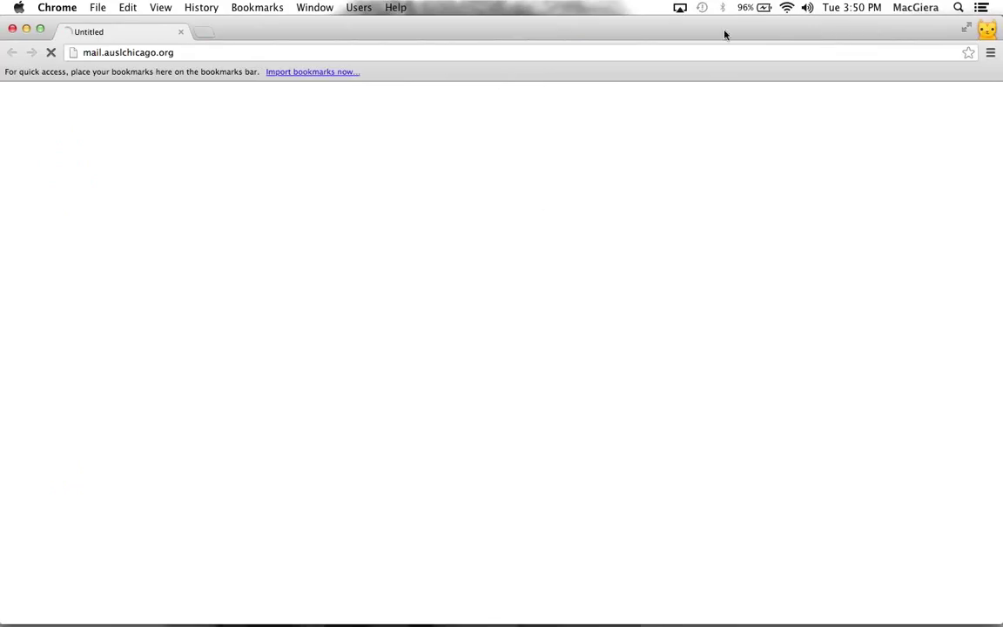
click(589, 53)
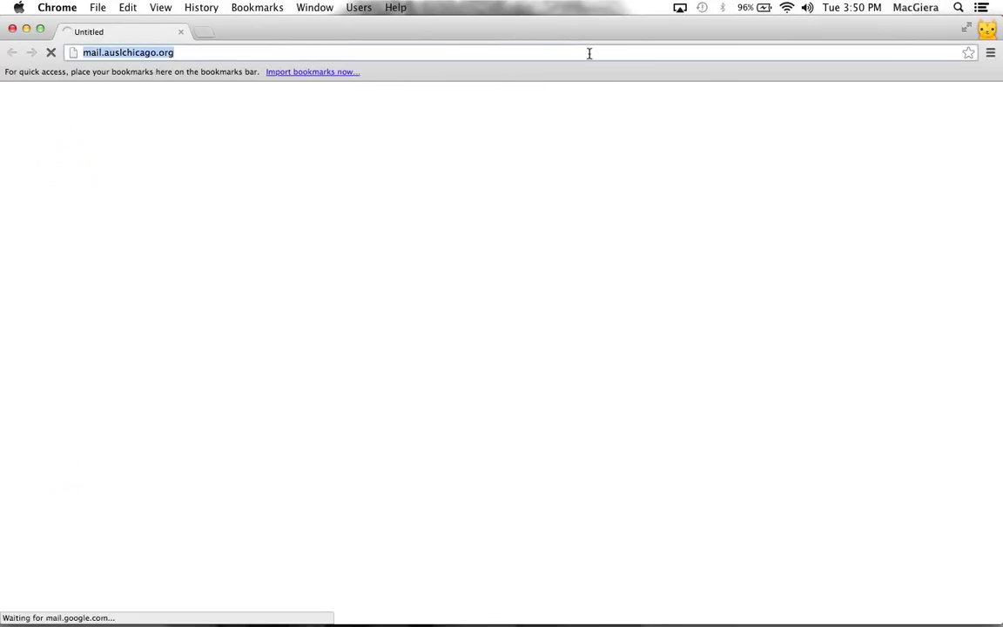
text(cal)
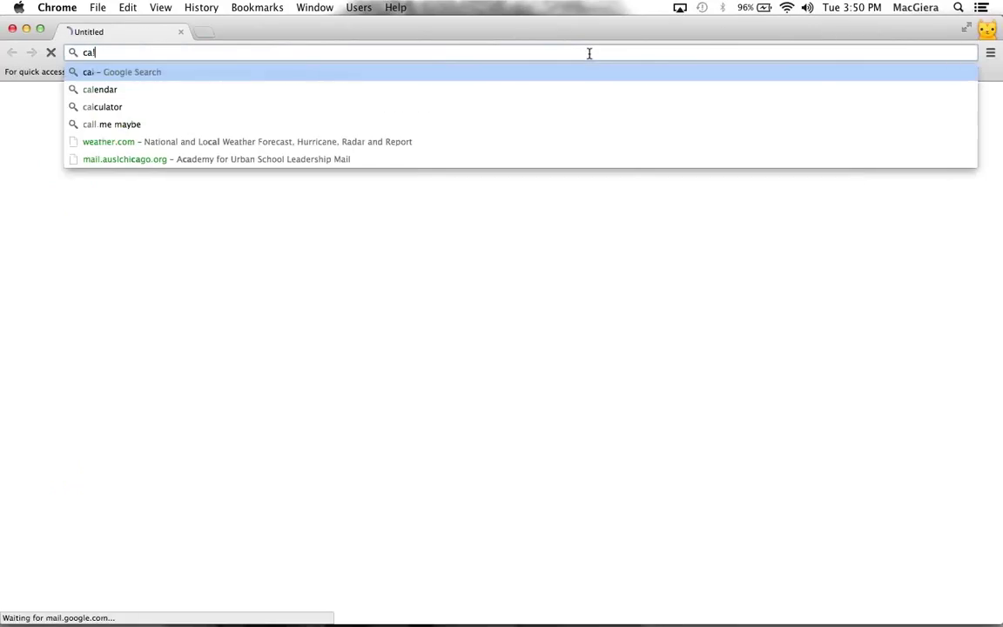
text(endar.googl)
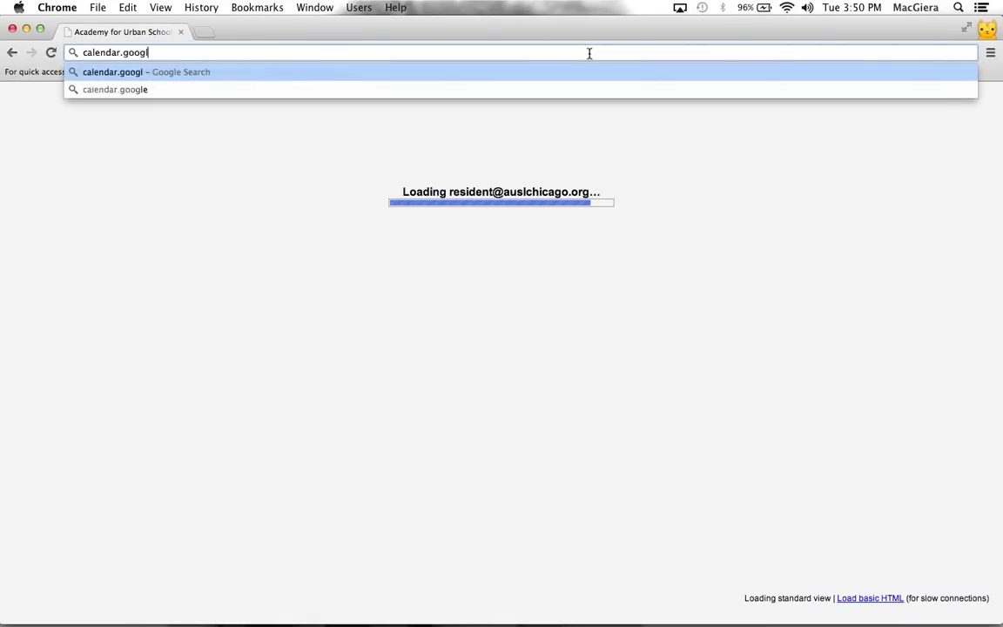
text(e.com)
key(Return)
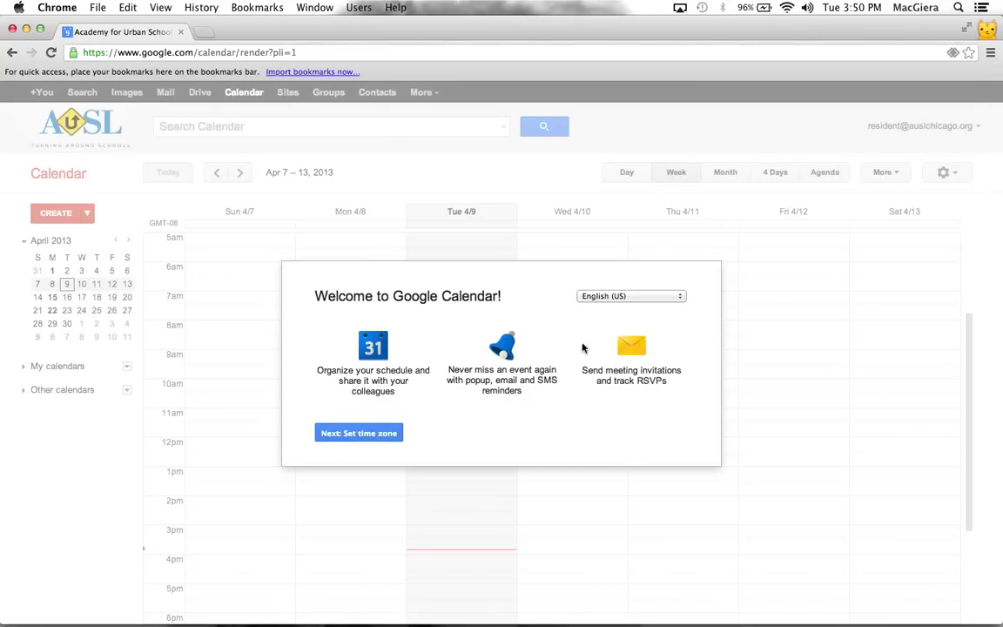
Step through the welcome setup's time zone and reminder pages and dismiss the first-event prompt
click(346, 433)
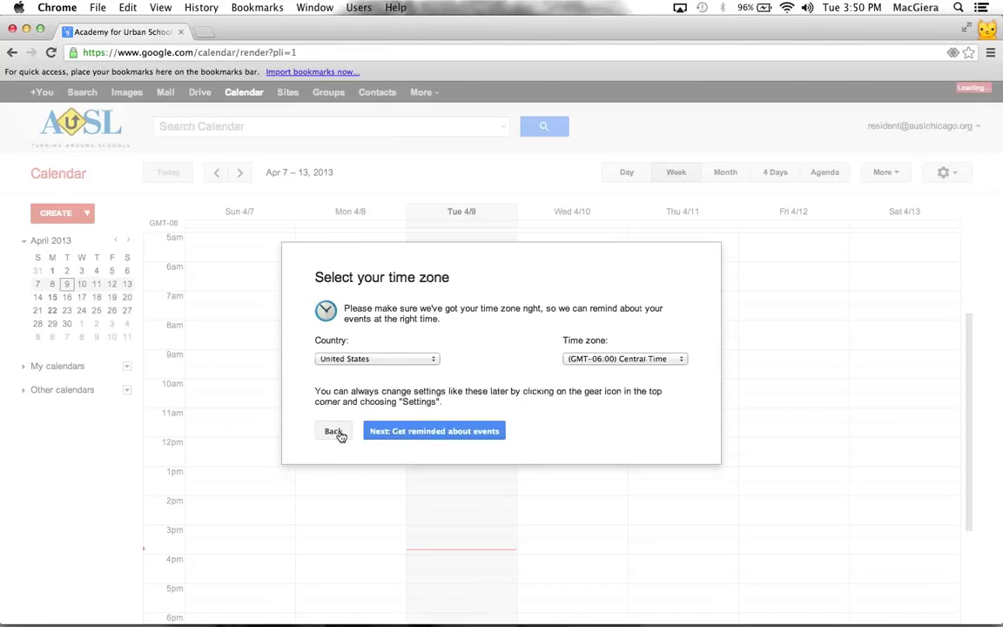
click(338, 432)
click(347, 431)
click(398, 430)
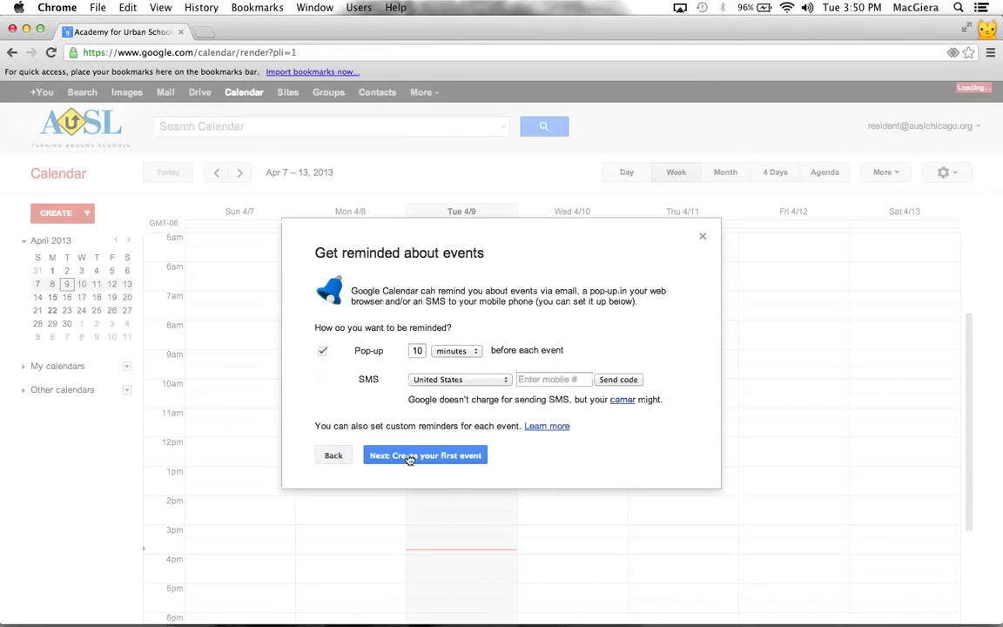
click(413, 455)
click(440, 432)
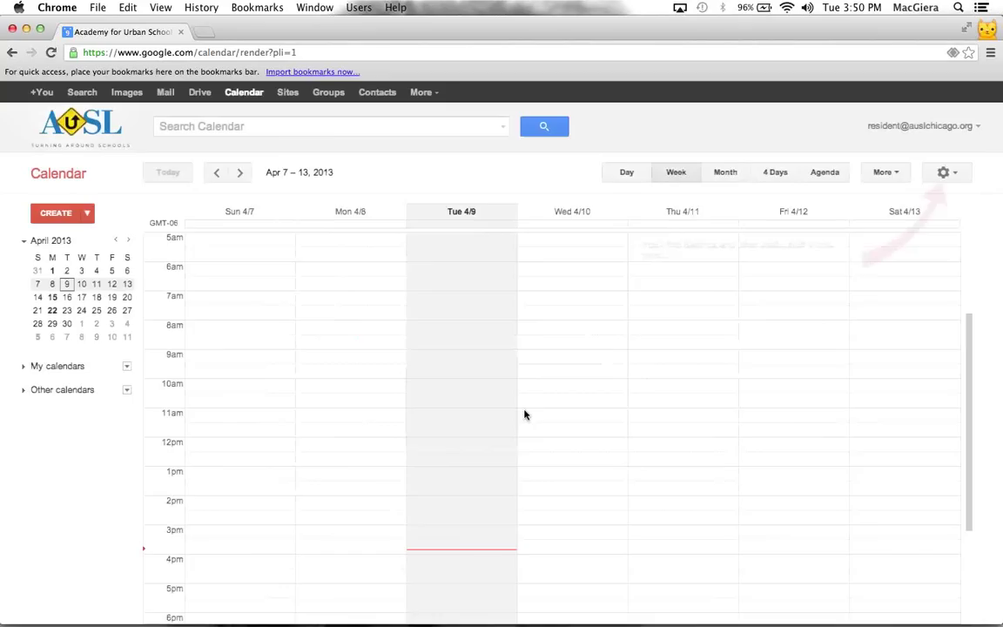
In Week view, make a Wed 4/10 9am block into appointment slots and begin setup
click(726, 174)
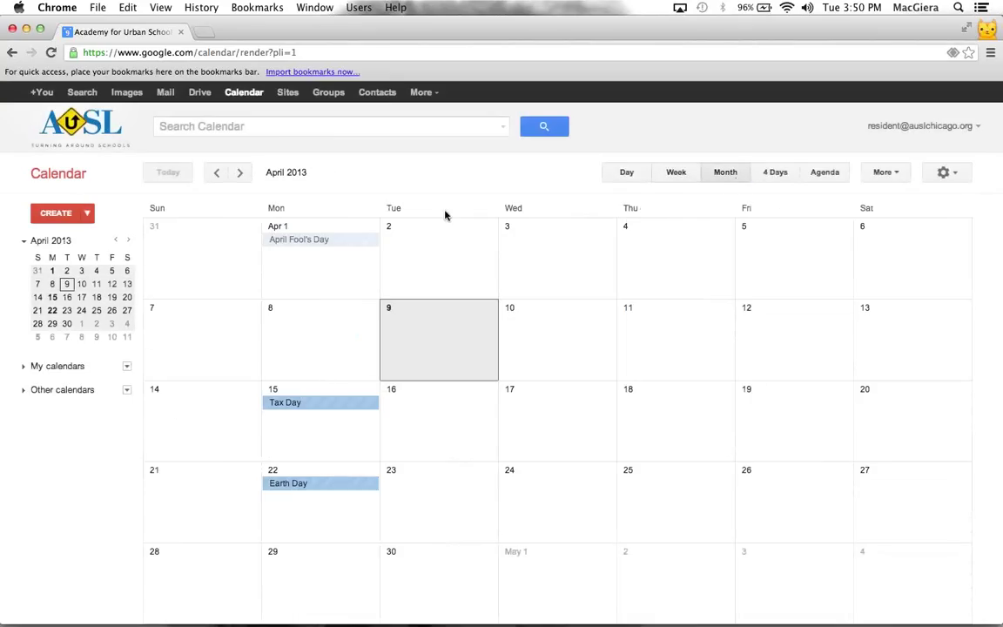
click(675, 173)
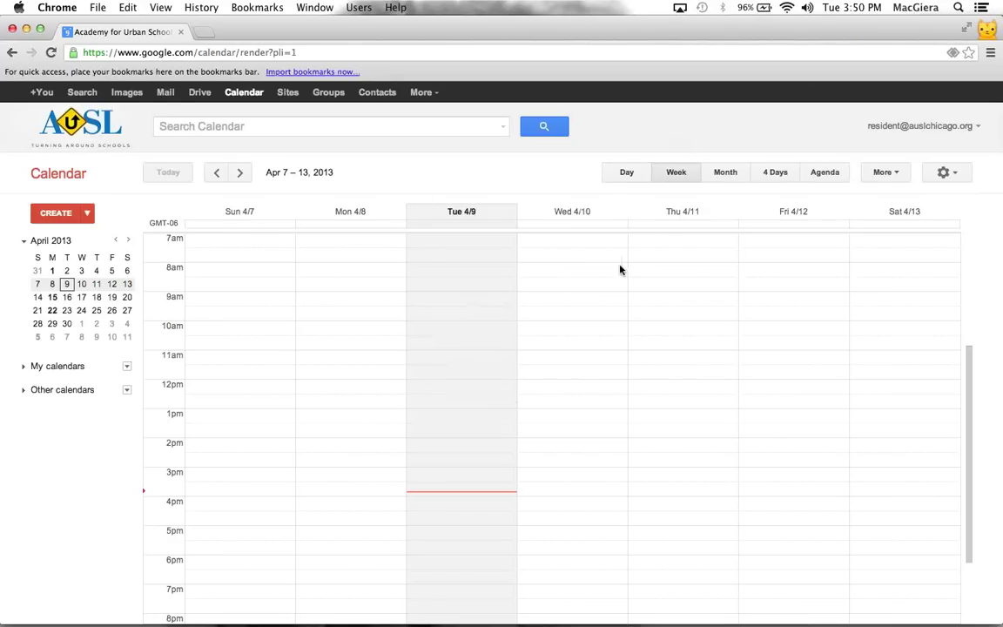
click(541, 301)
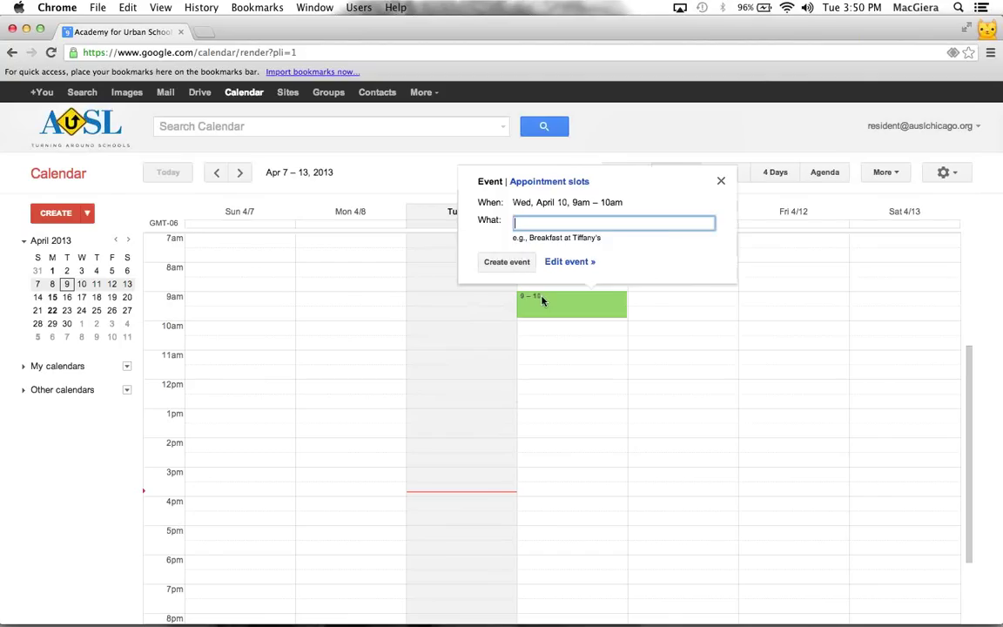
click(548, 185)
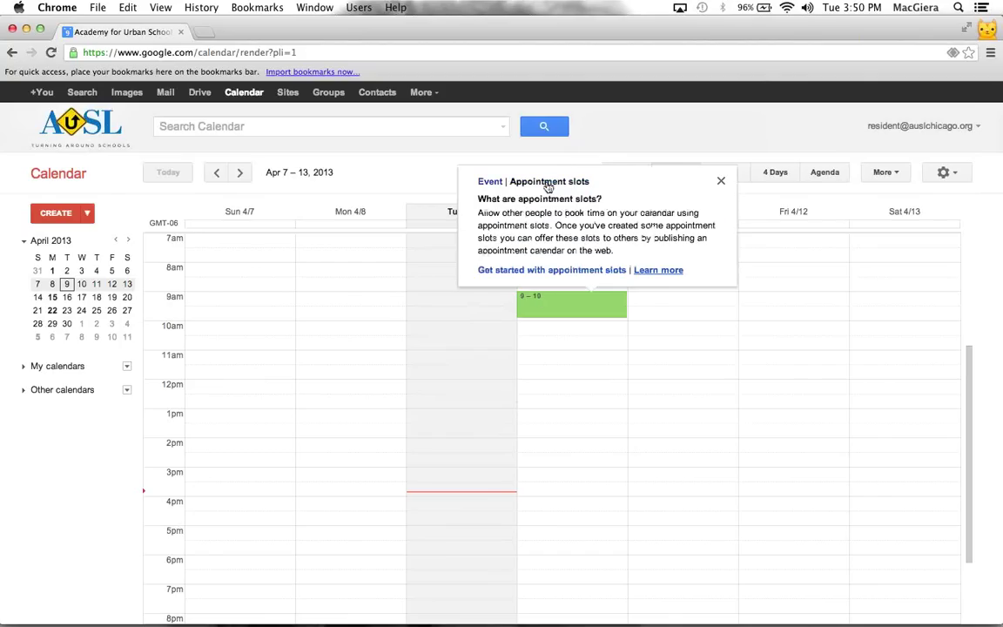
click(610, 272)
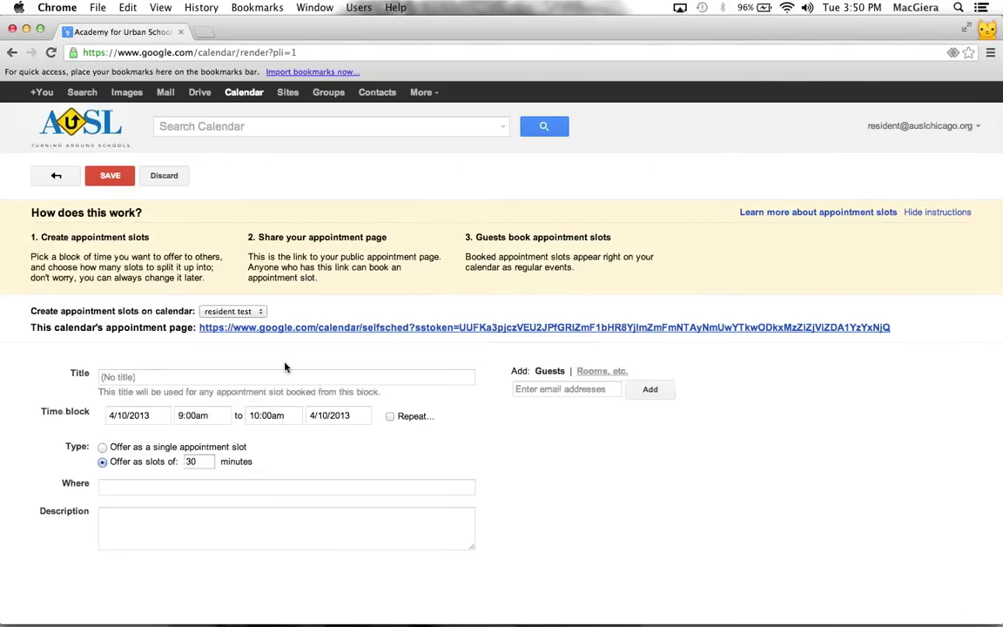
Set the block to end at 12:00pm with 45-minute slots, location My Office, description ':)'
click(254, 376)
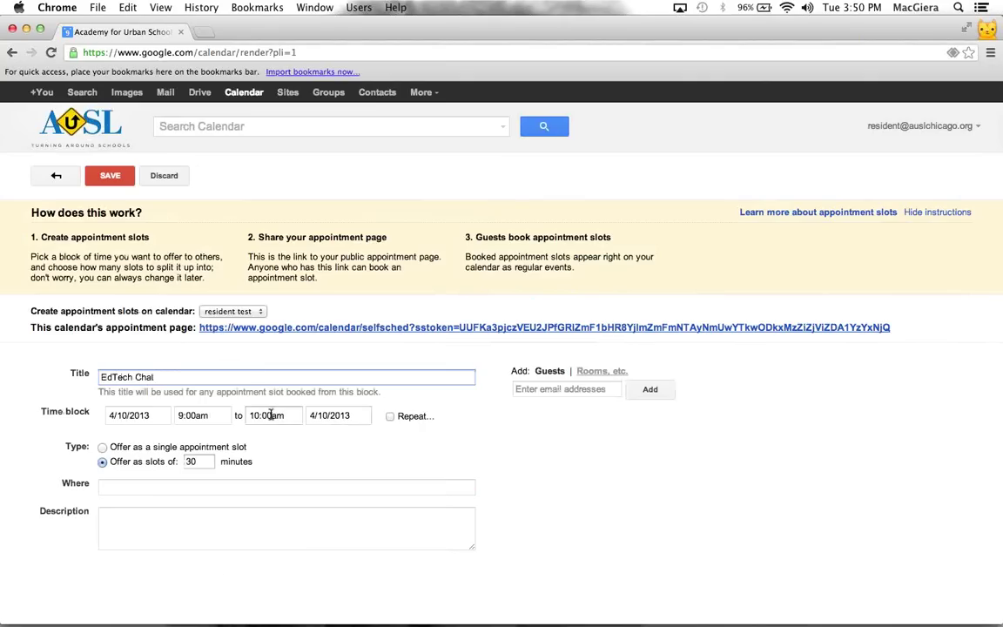
click(271, 414)
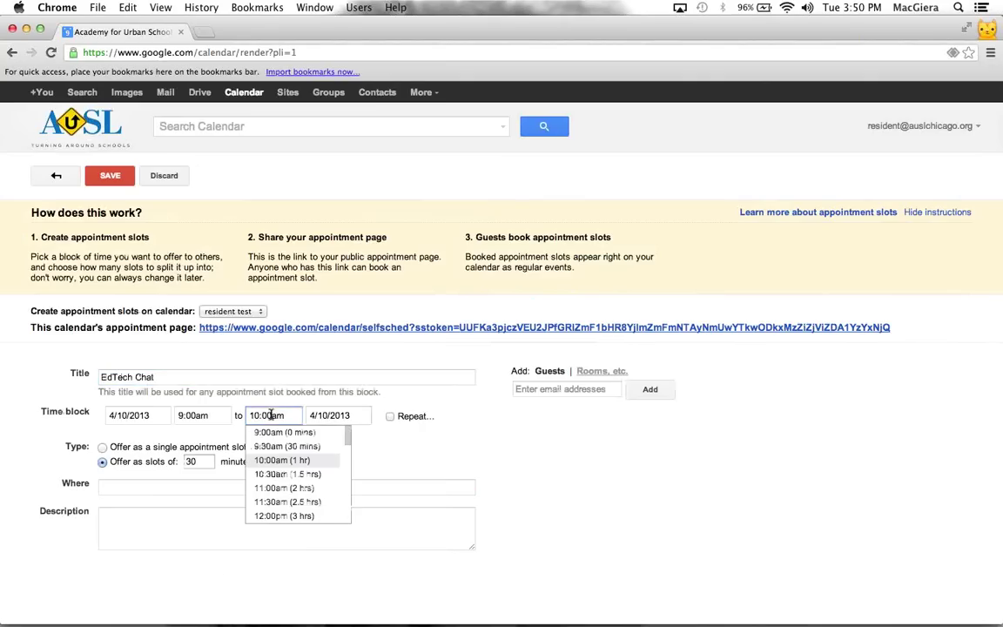
click(284, 516)
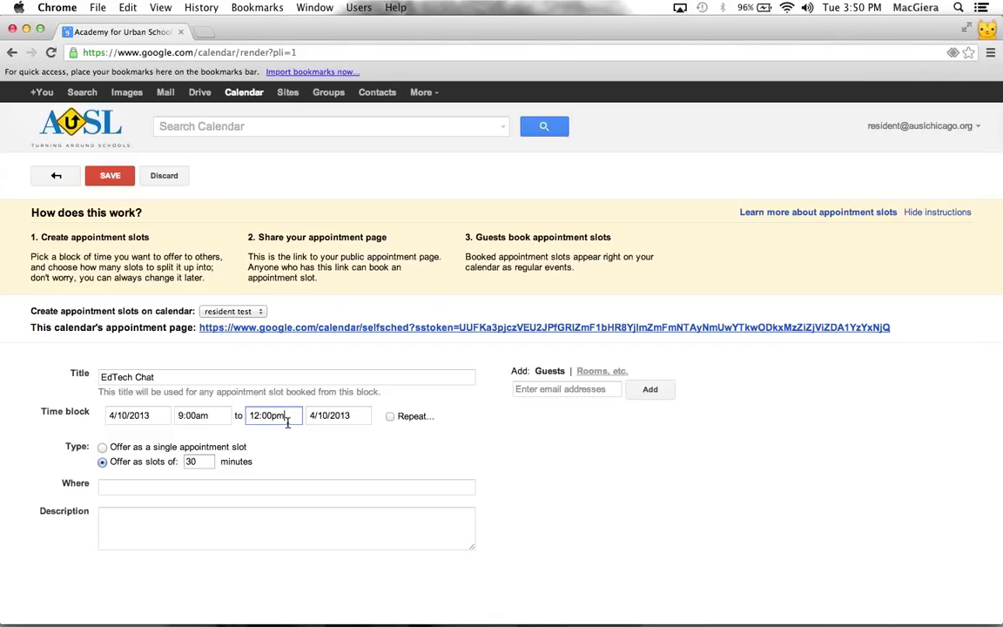
click(193, 461)
text(45)
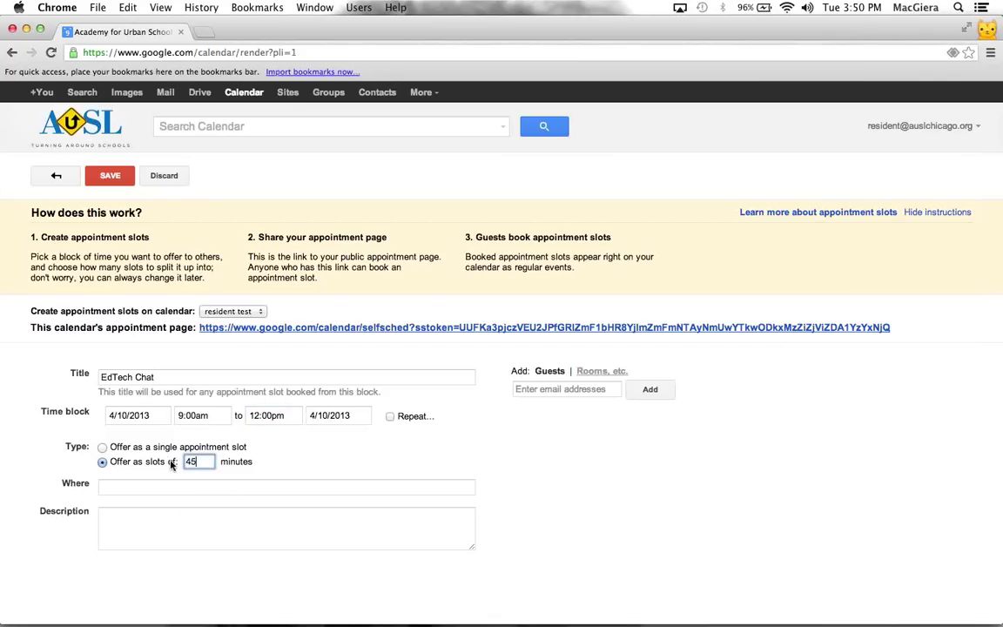
click(245, 490)
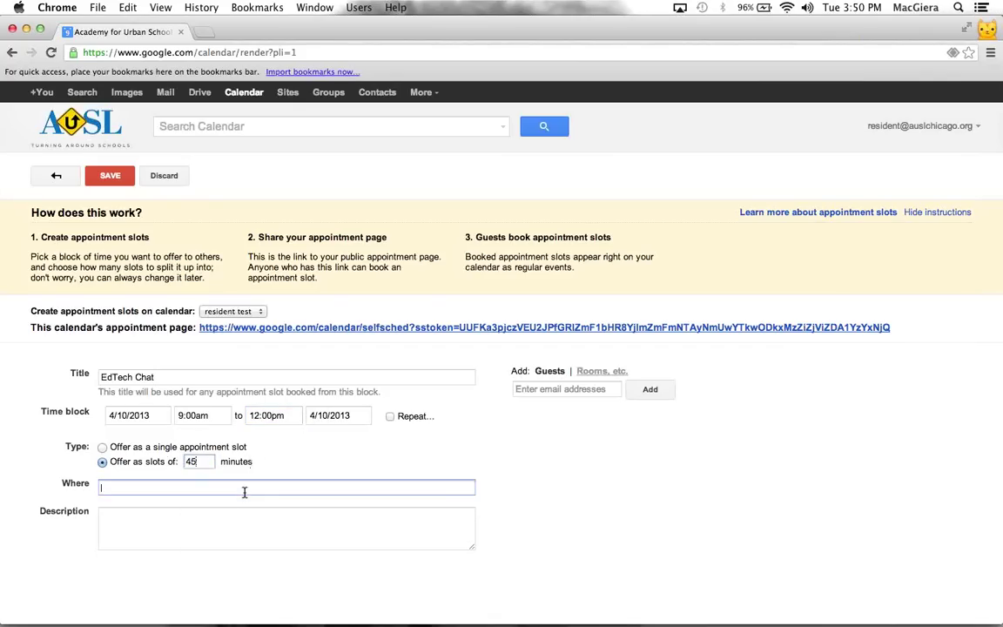
text(My Office)
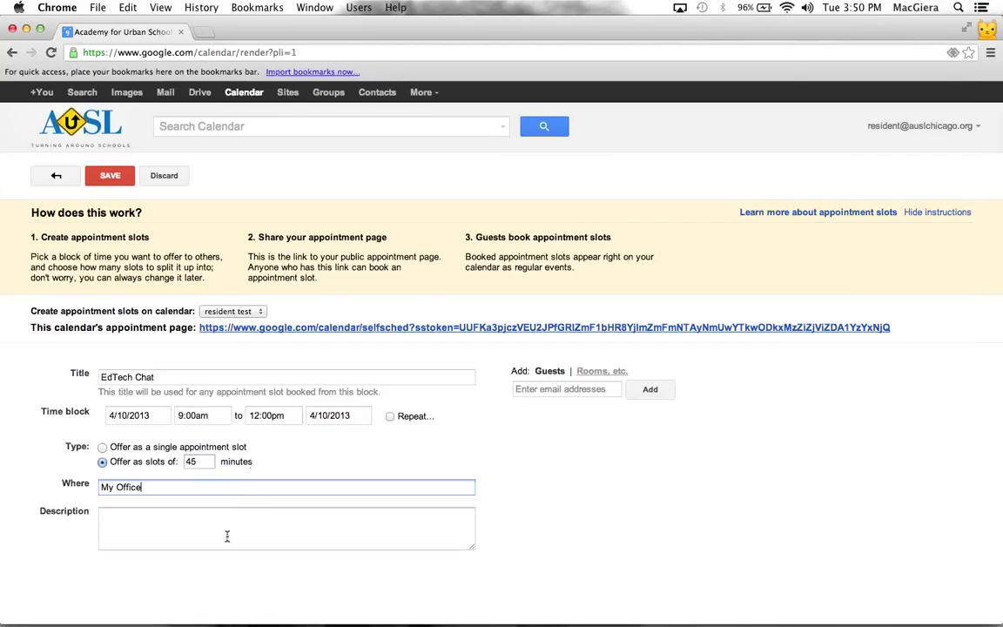
click(216, 522)
text(:))
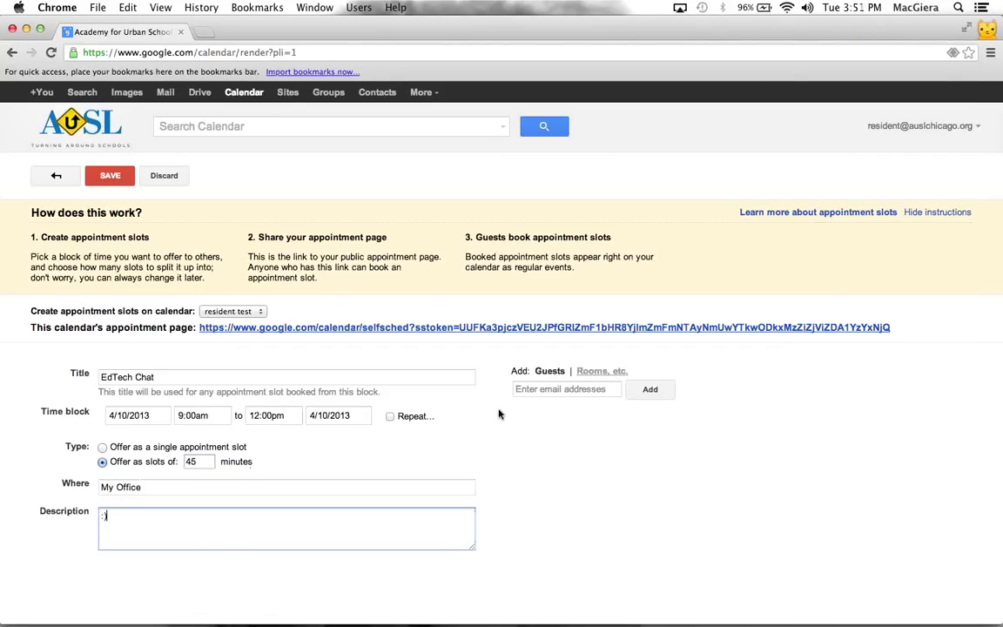
Add two guest e-mail addresses and save the EdTech Chat appointment slots
click(545, 388)
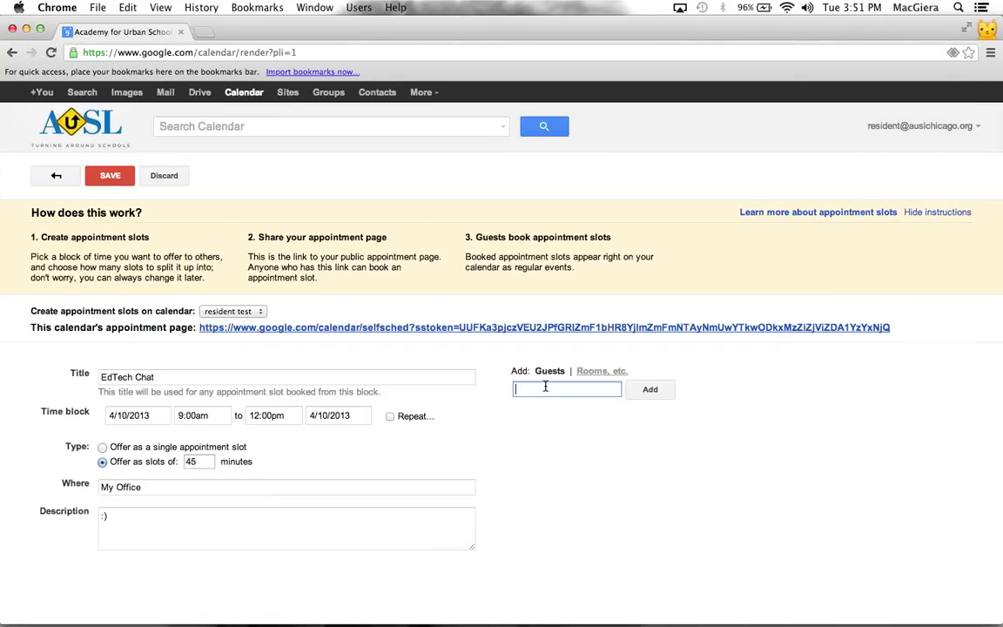
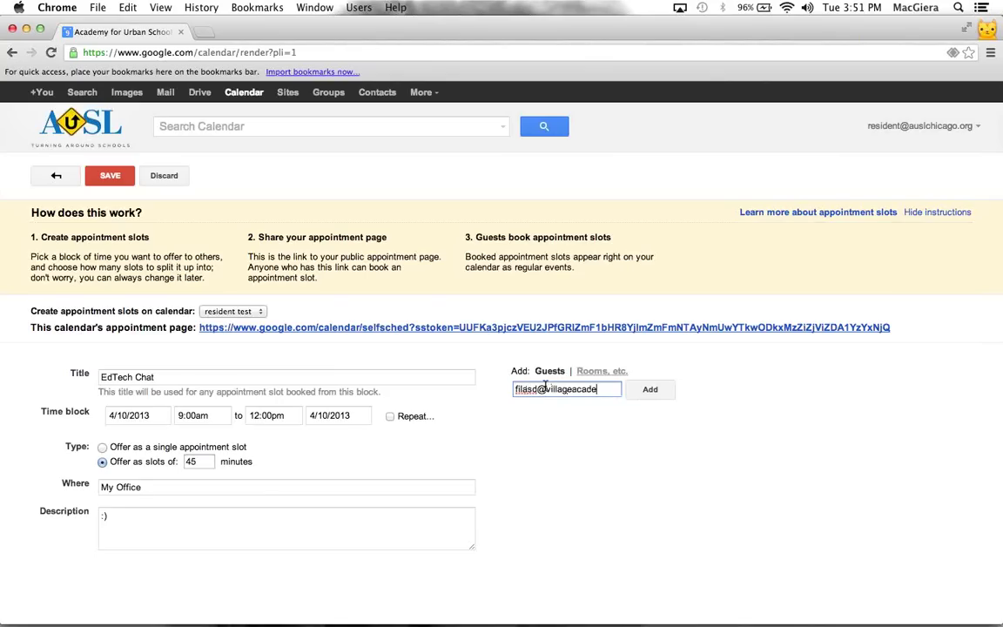
key(Return)
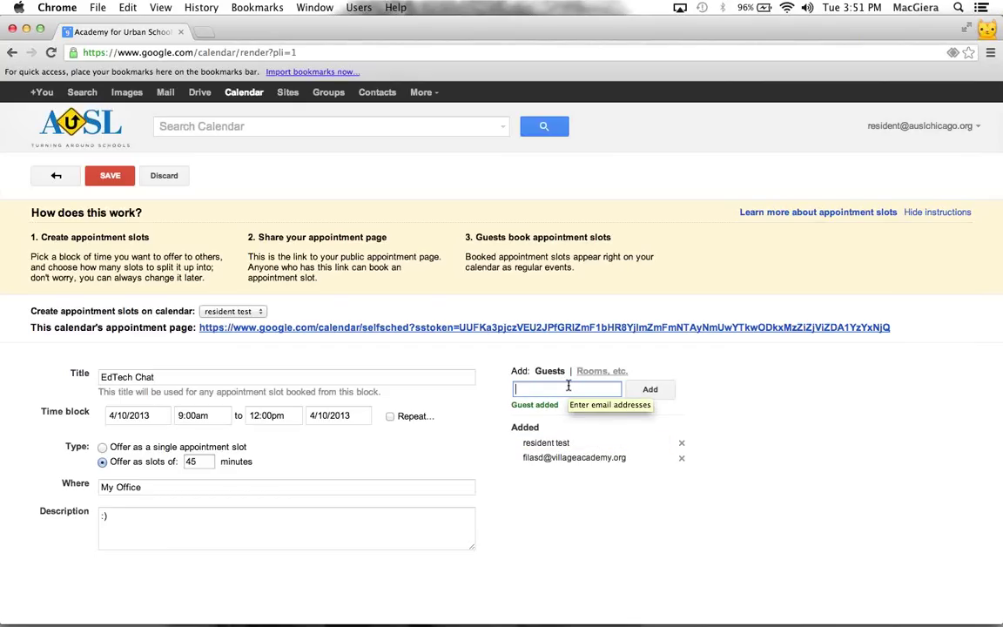
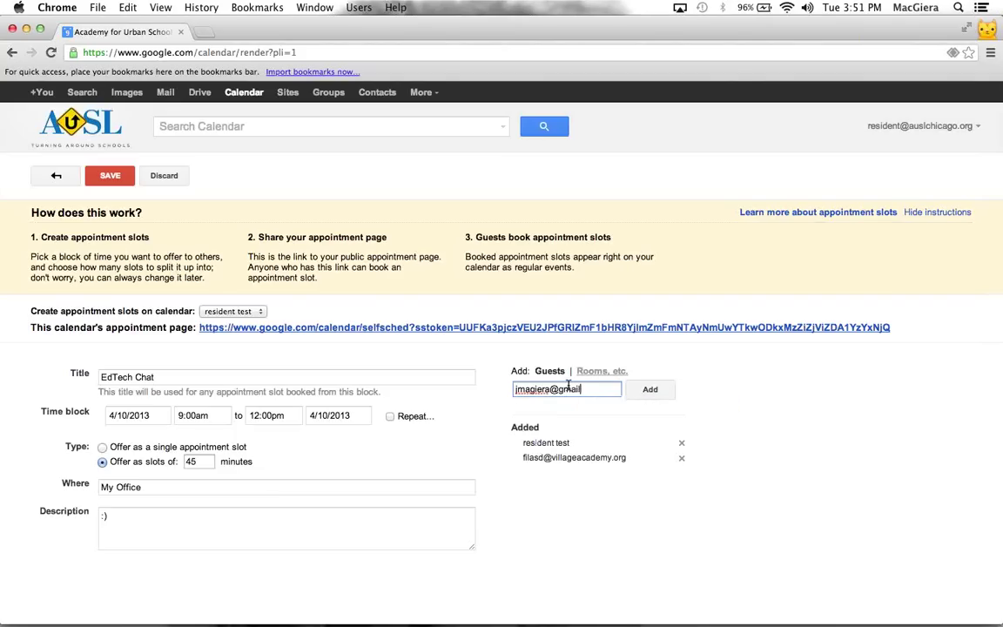
key(Return)
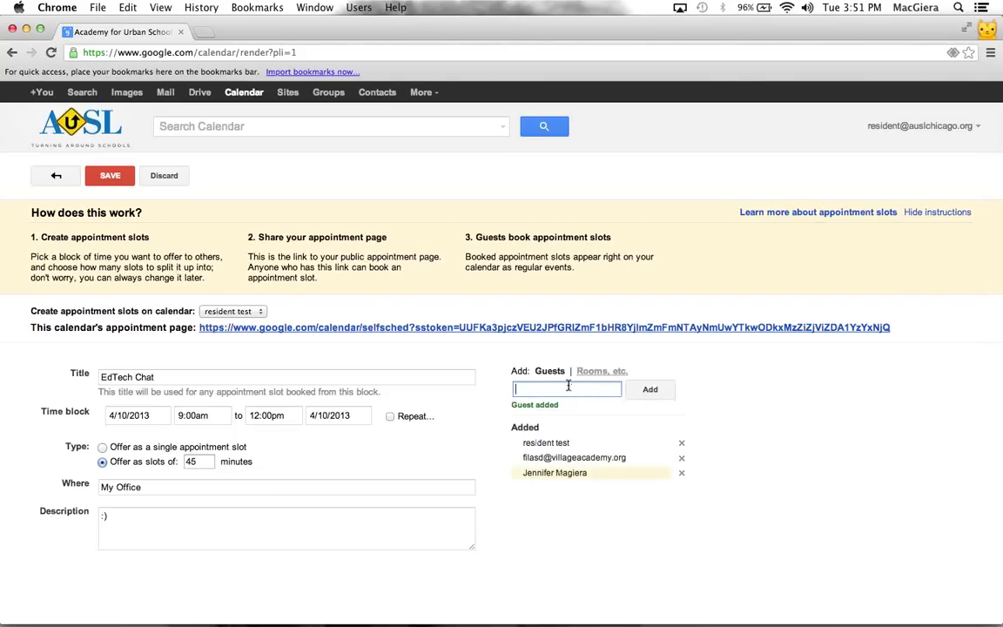
click(118, 177)
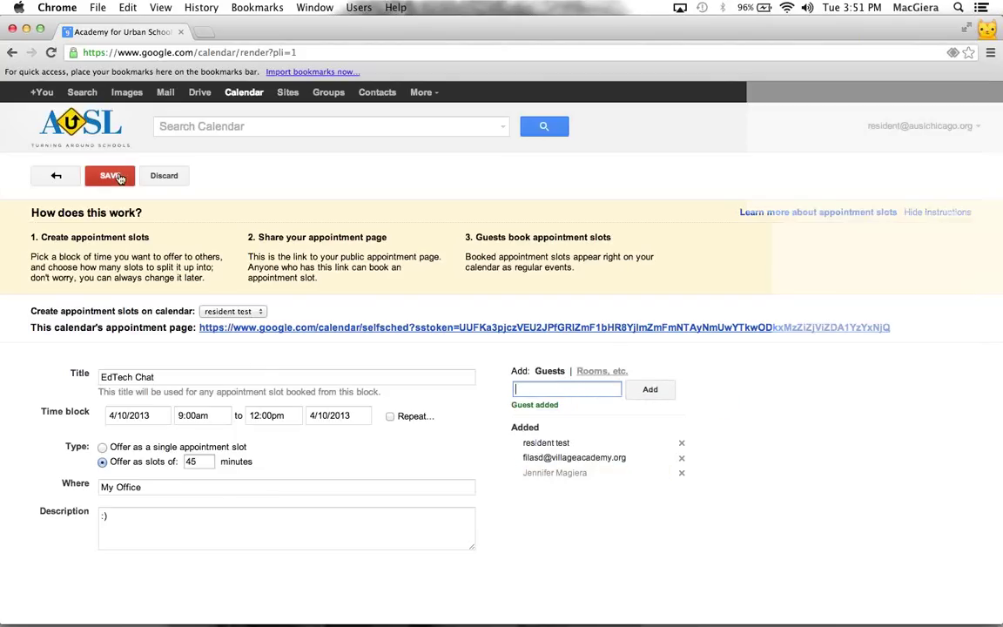
Send the guest invitations and view the EdTech Chat slots' details on Wednesday 4/10
click(426, 378)
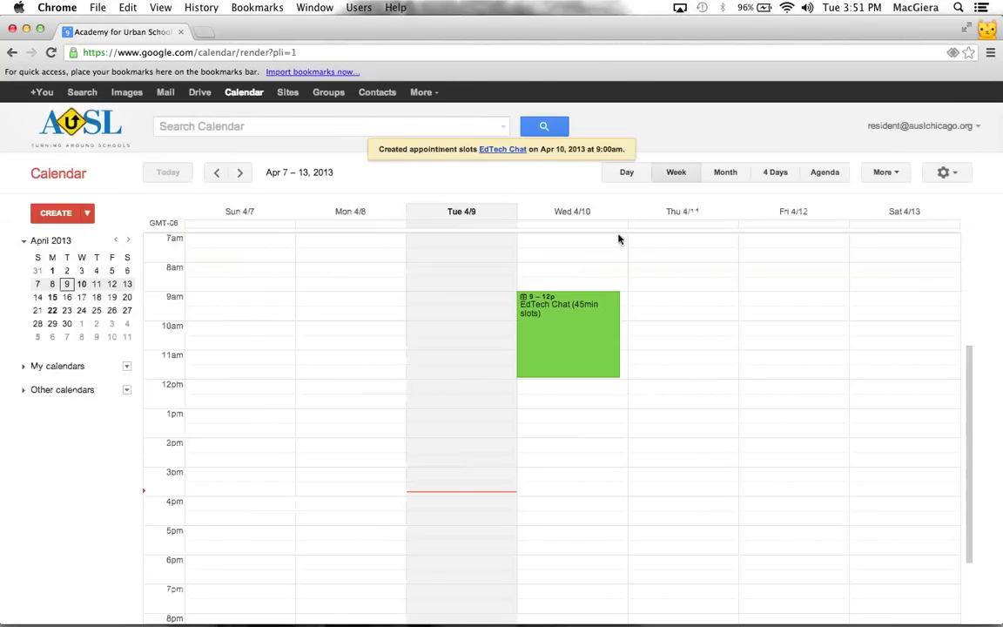
click(562, 317)
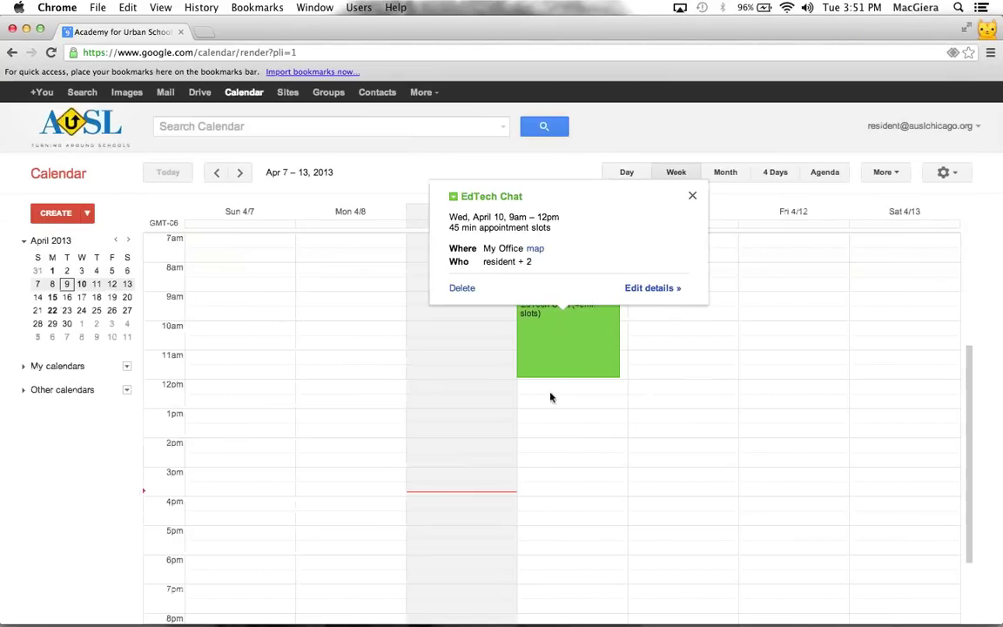
click(990, 30)
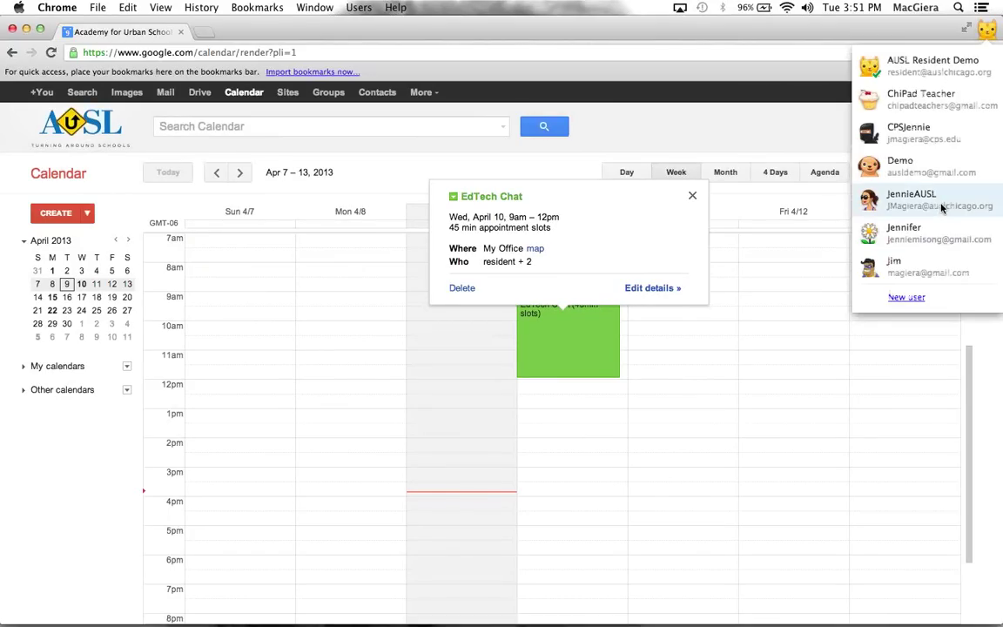
Switch to the other teacher's profile, load Google Calendar, and open the EdTech Chat event
click(941, 207)
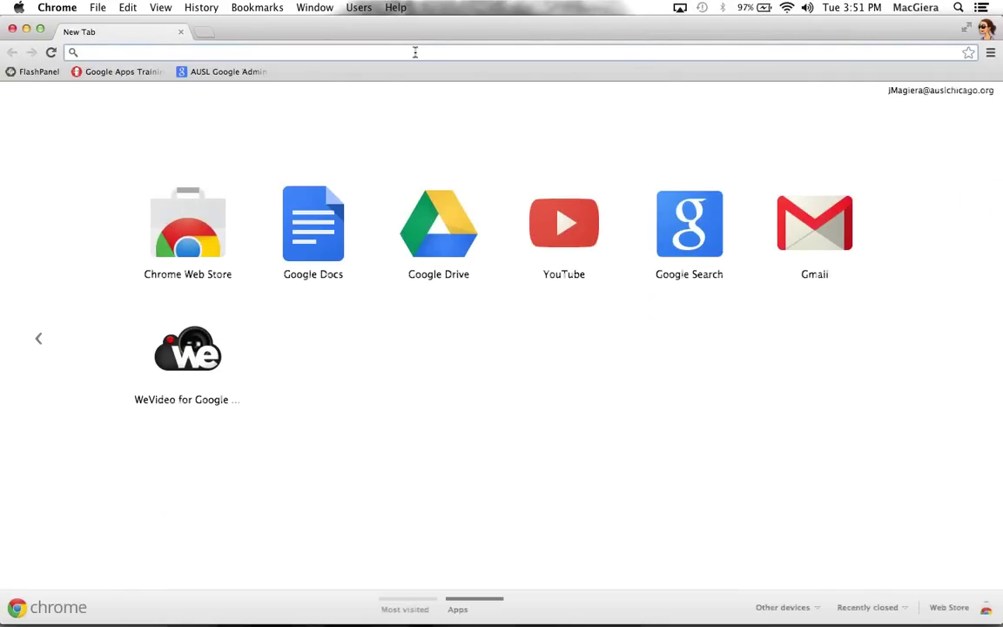
text(ca)
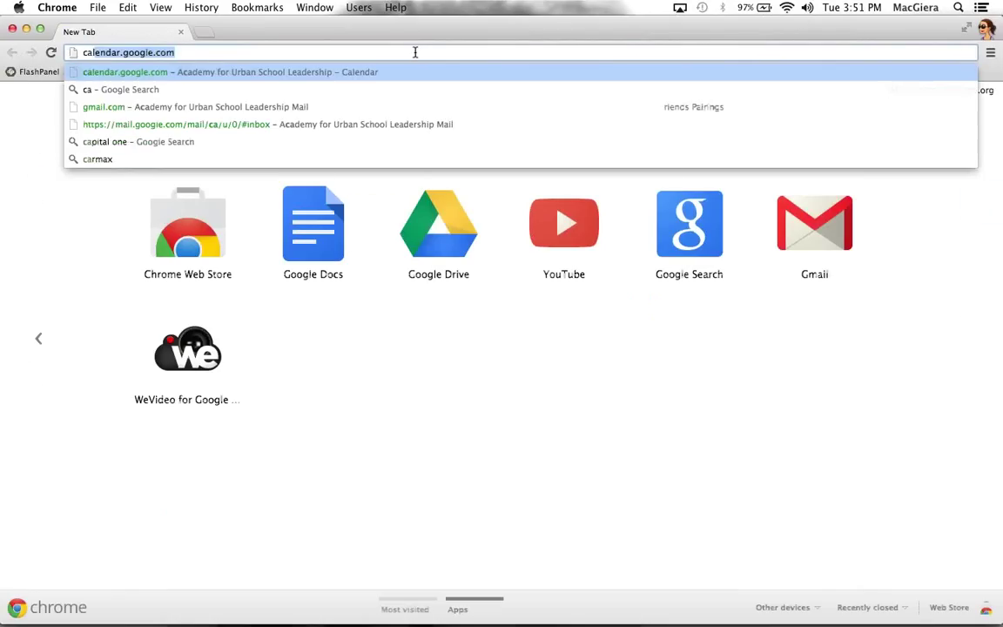
key(Return)
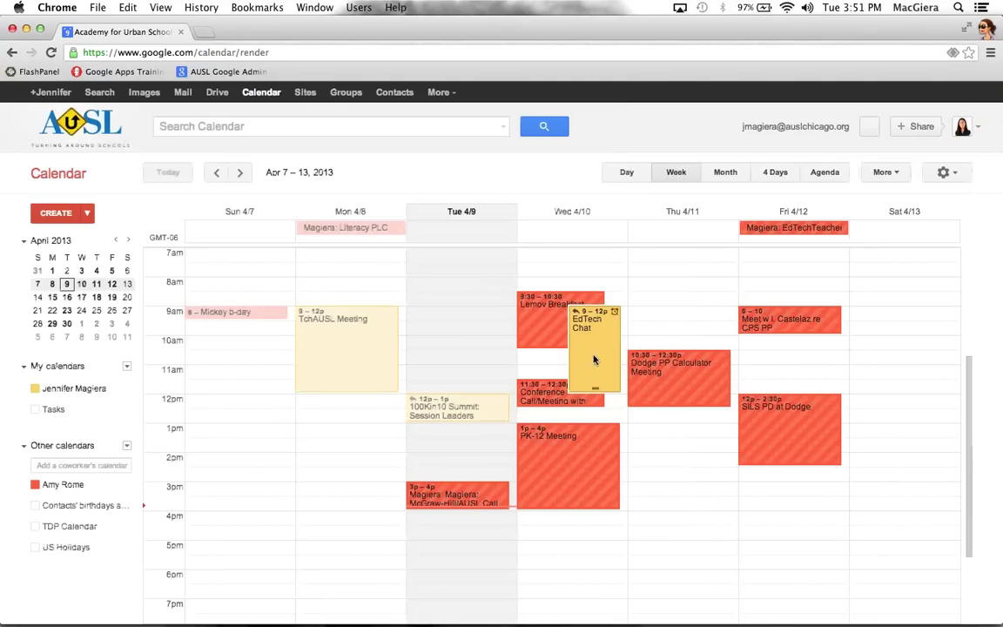
click(592, 383)
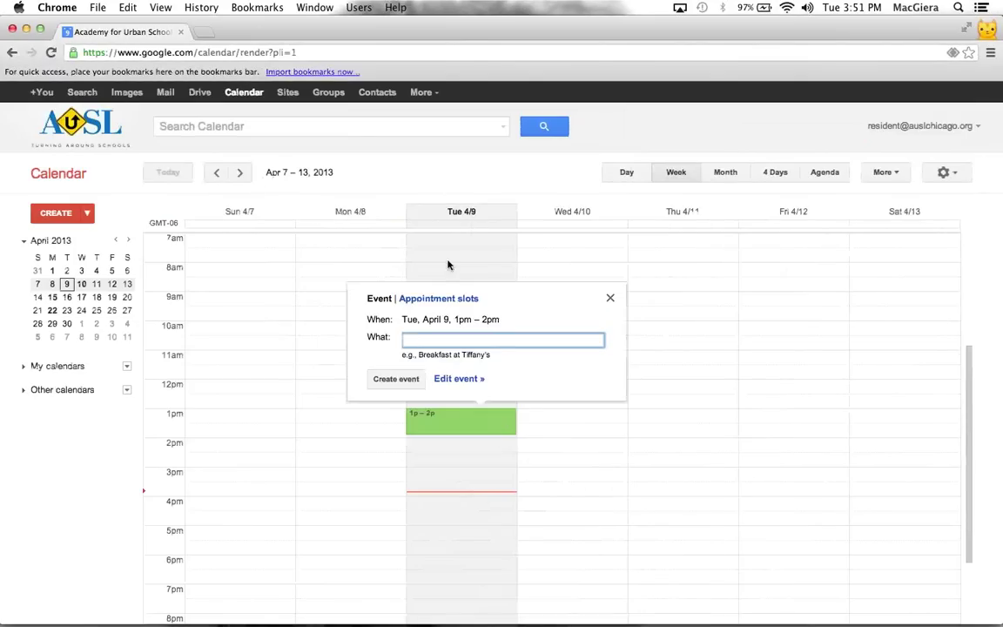
Dismiss the Tuesday event popup and try, then cancel, a Wednesday afternoon appointment-slots entry
click(447, 262)
click(447, 262)
click(570, 478)
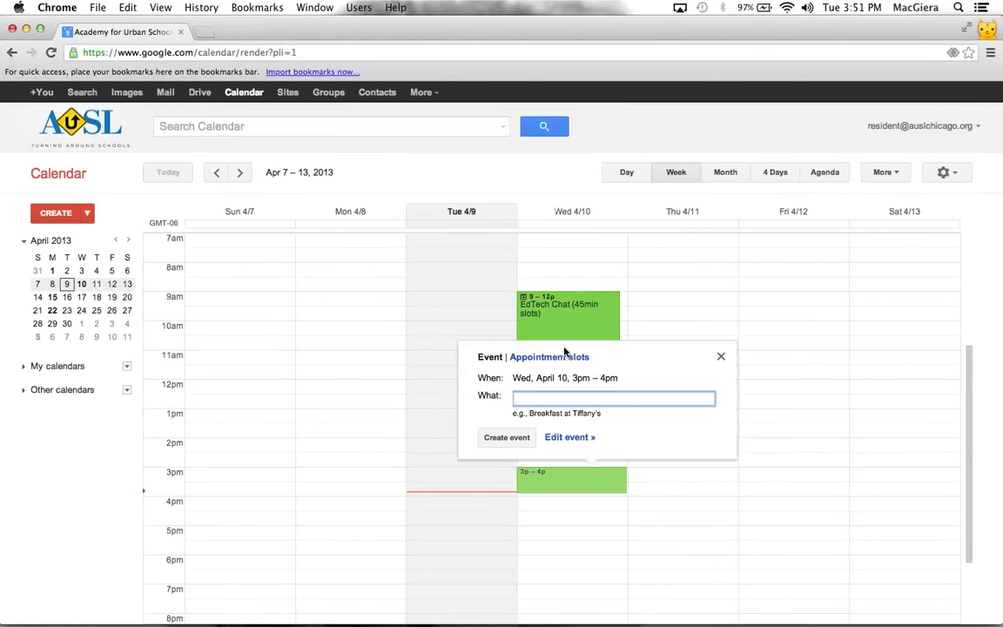
click(562, 357)
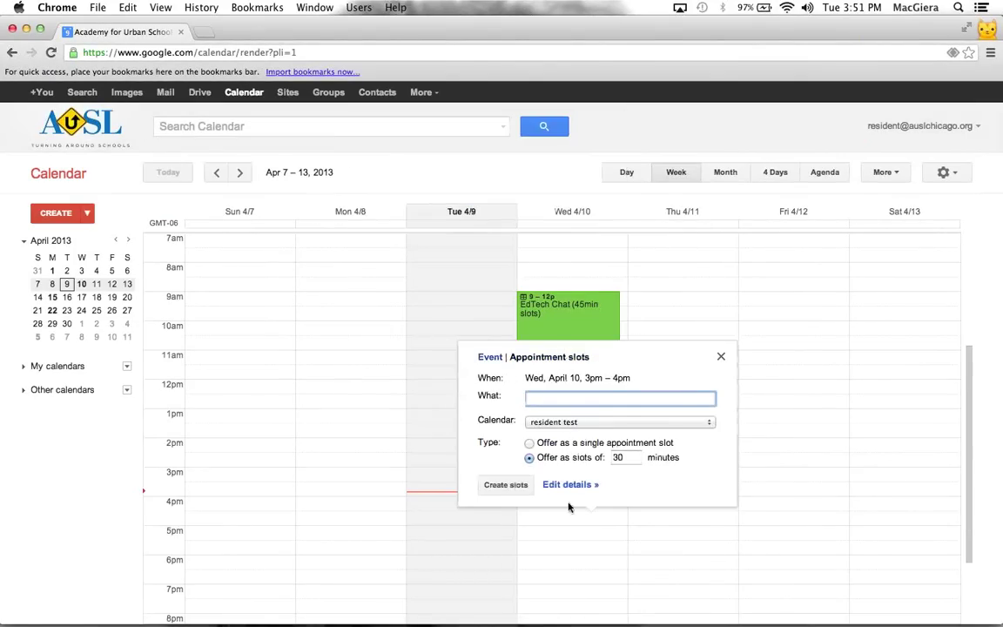
click(581, 549)
Create 'edtech' appointment slots on Thursday 4/11 from 9am to 7pm
drag(651, 298, 666, 575)
click(649, 181)
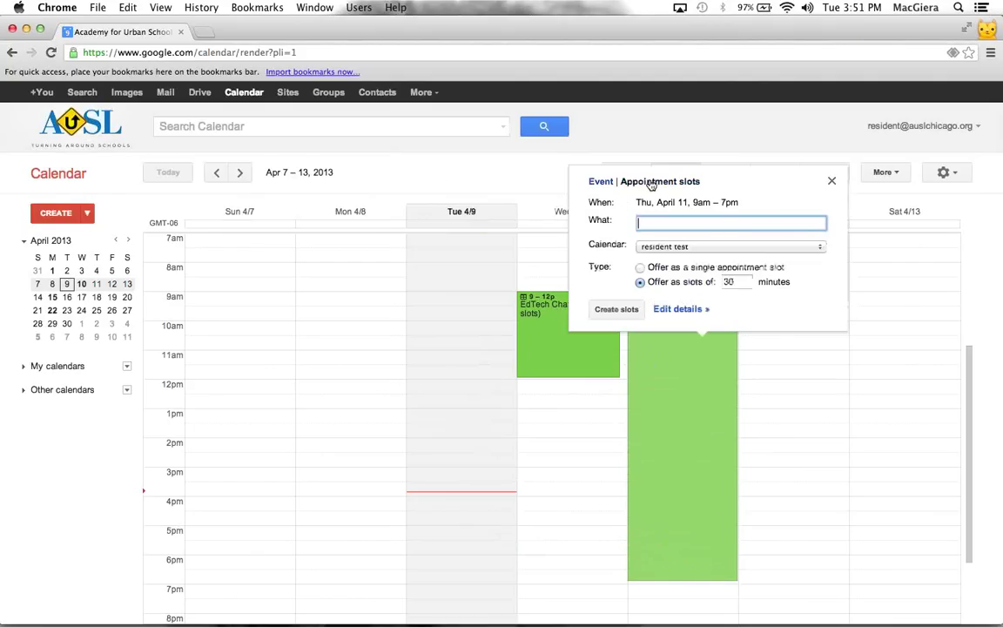
text(edtech)
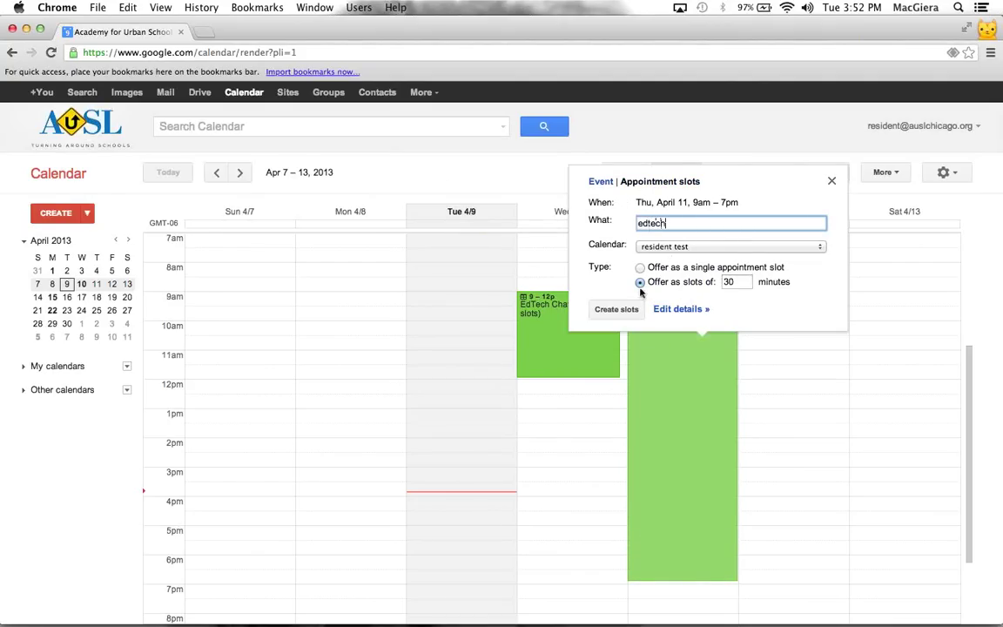
click(606, 315)
click(566, 400)
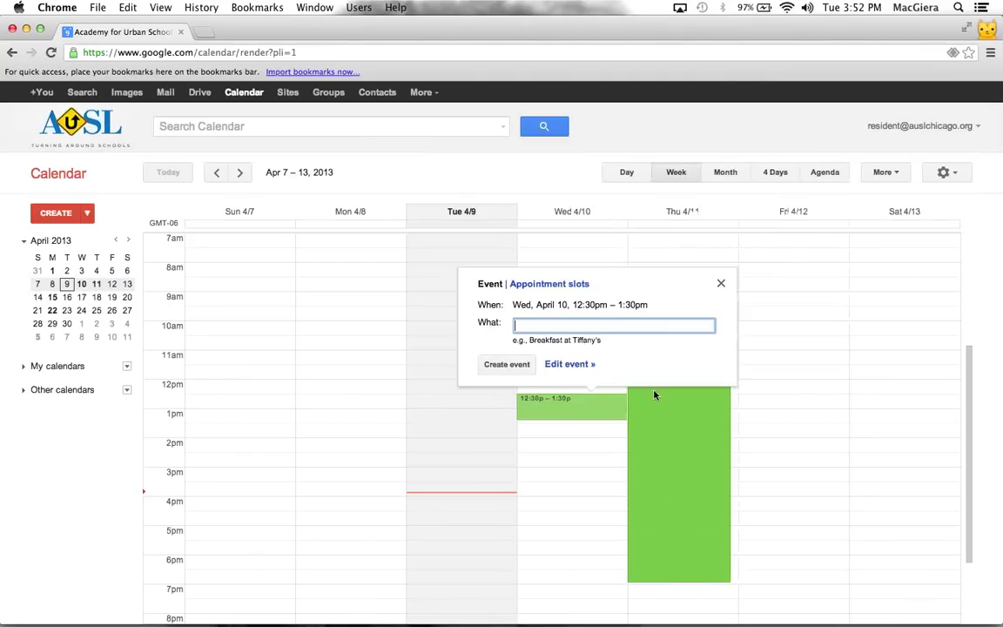
click(669, 452)
click(669, 451)
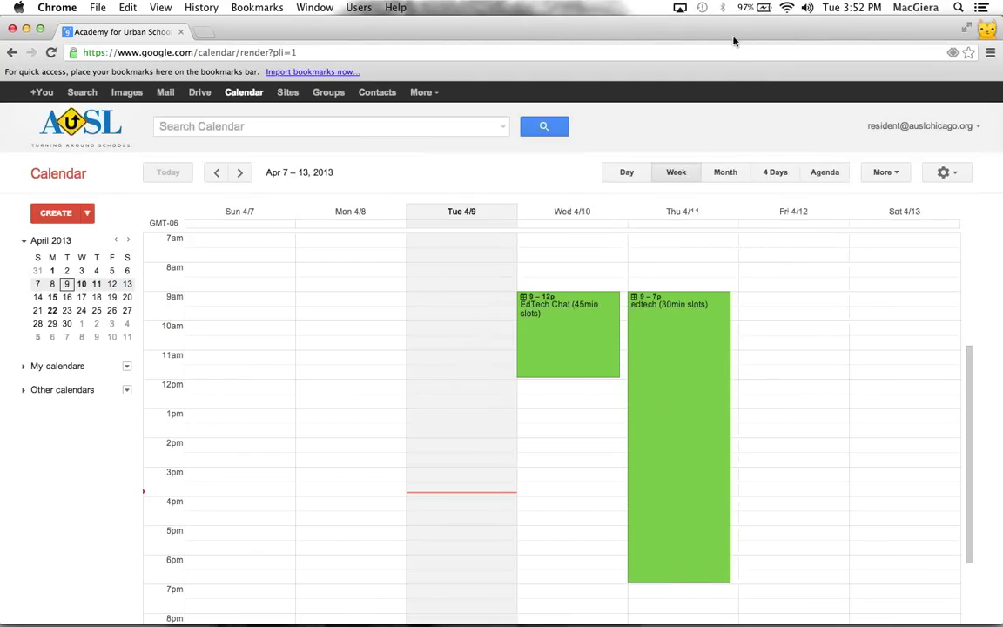
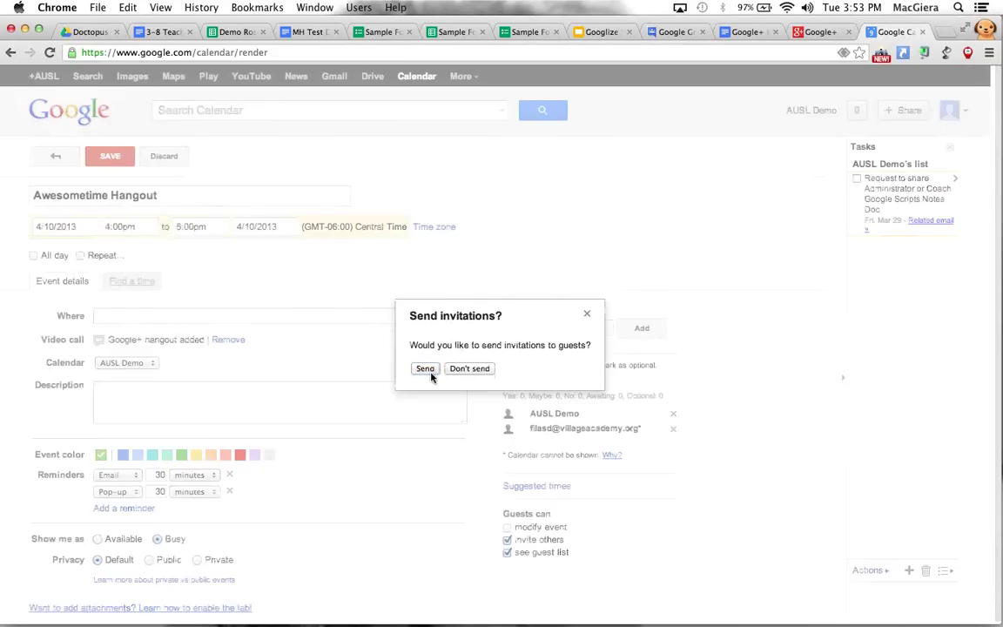
Send the Awesometime Hangout invitations, check its April 10 event, and return to the Googlize Your School deck
click(427, 369)
click(493, 308)
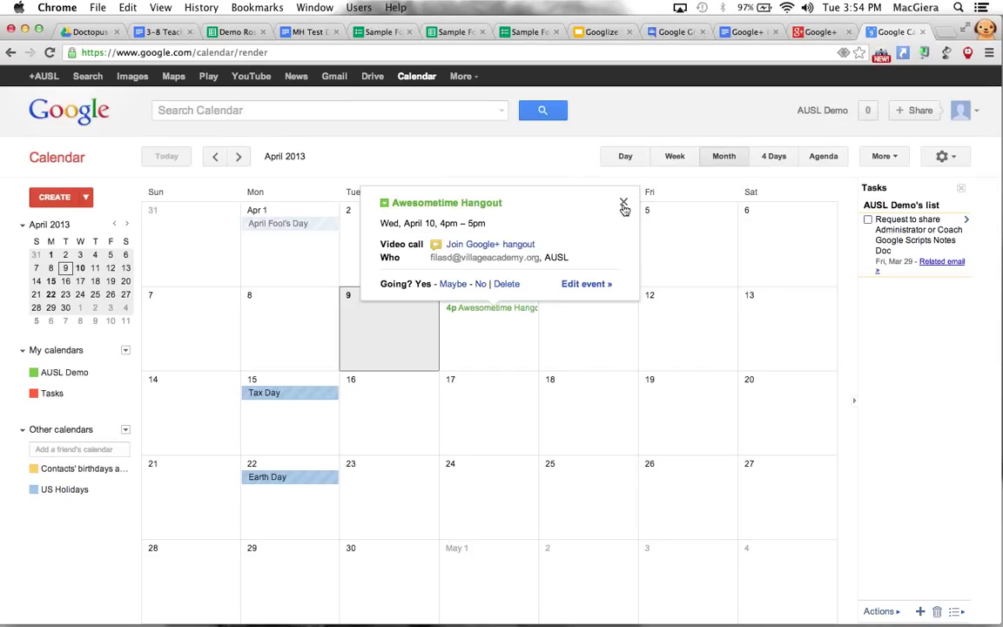
click(623, 205)
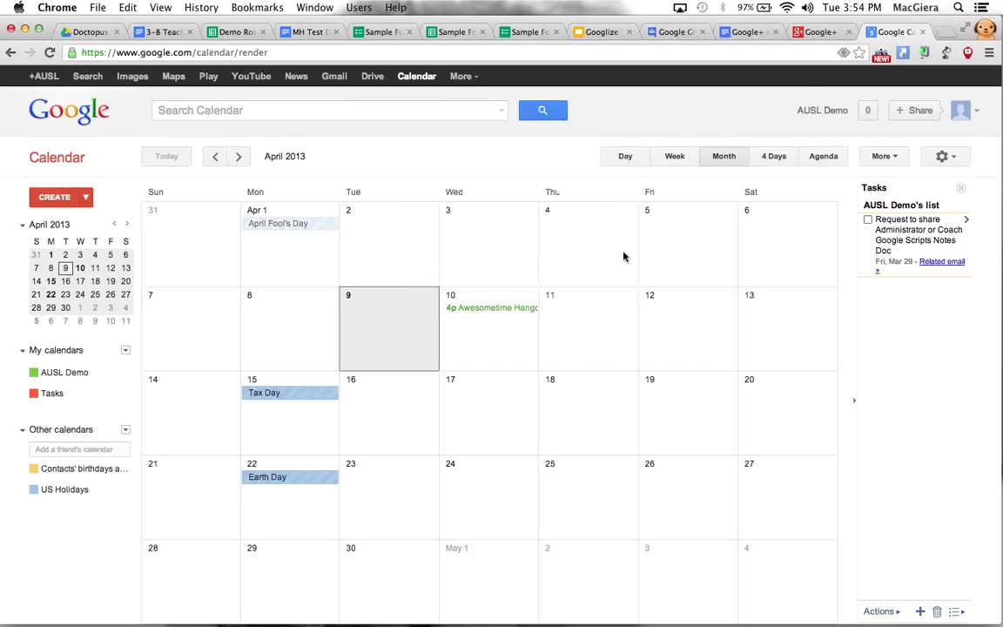
click(600, 31)
Show slide 10, Google Drive for Lesson Plans, then switch to another Chrome profile's window
click(77, 516)
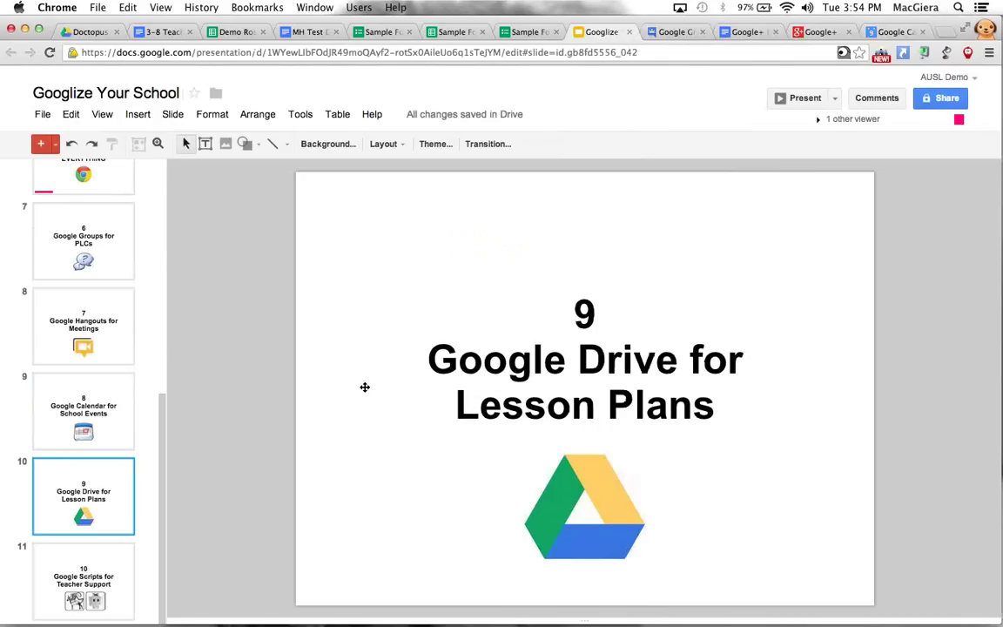
click(988, 27)
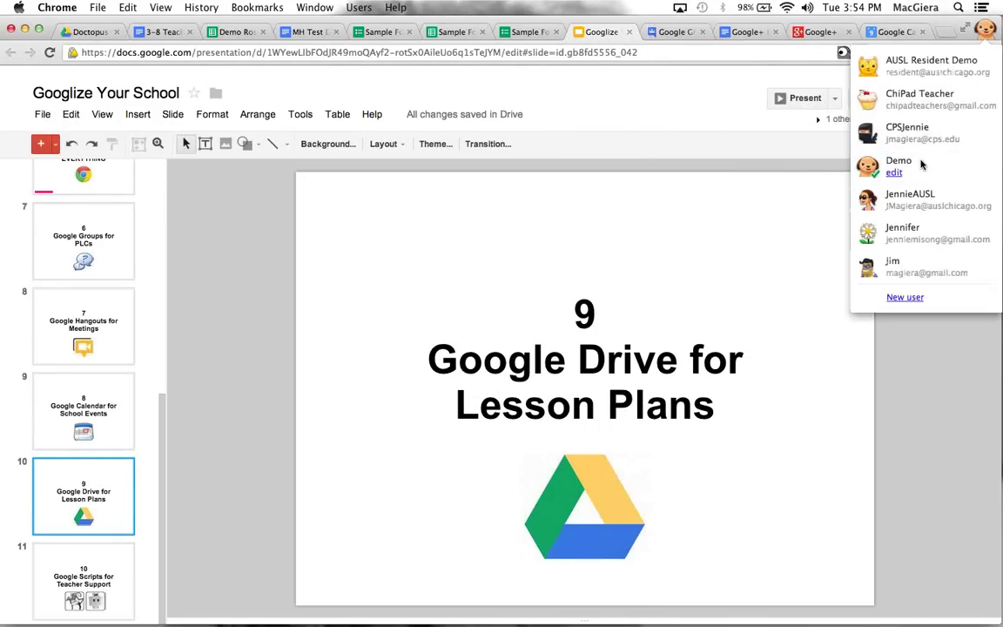
click(987, 27)
click(987, 27)
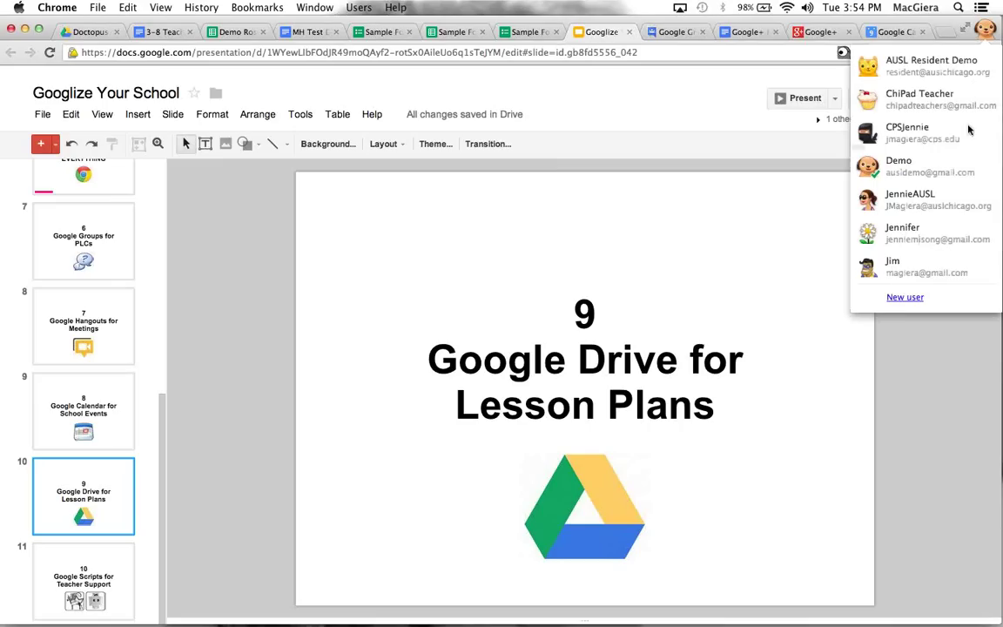
click(947, 206)
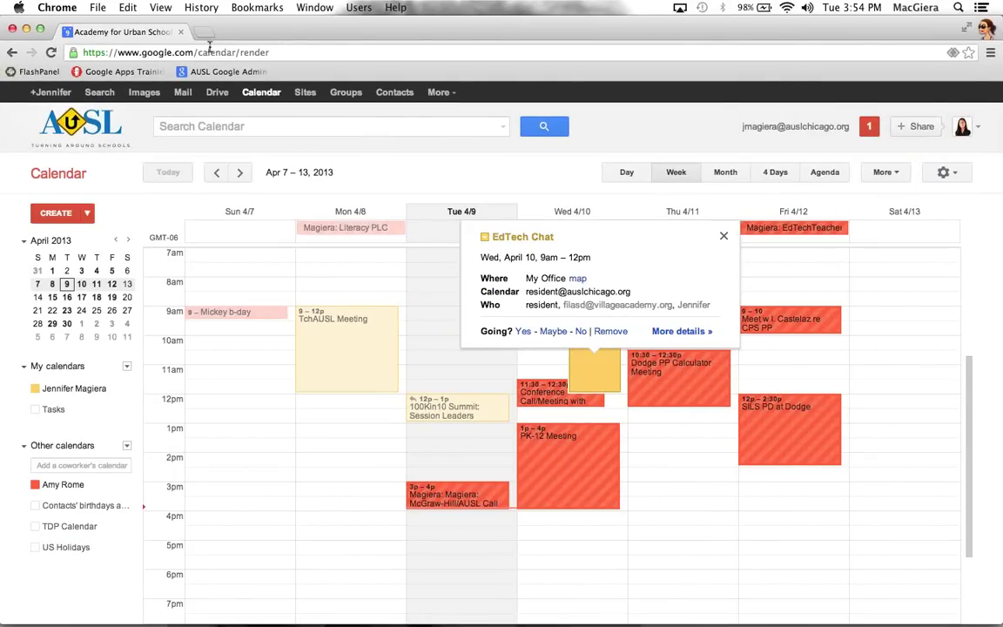
click(209, 50)
Search 'dri', open Google Drive, and browse into AUSL > Schools > Dodge > Dodge Curriculum
text(dri)
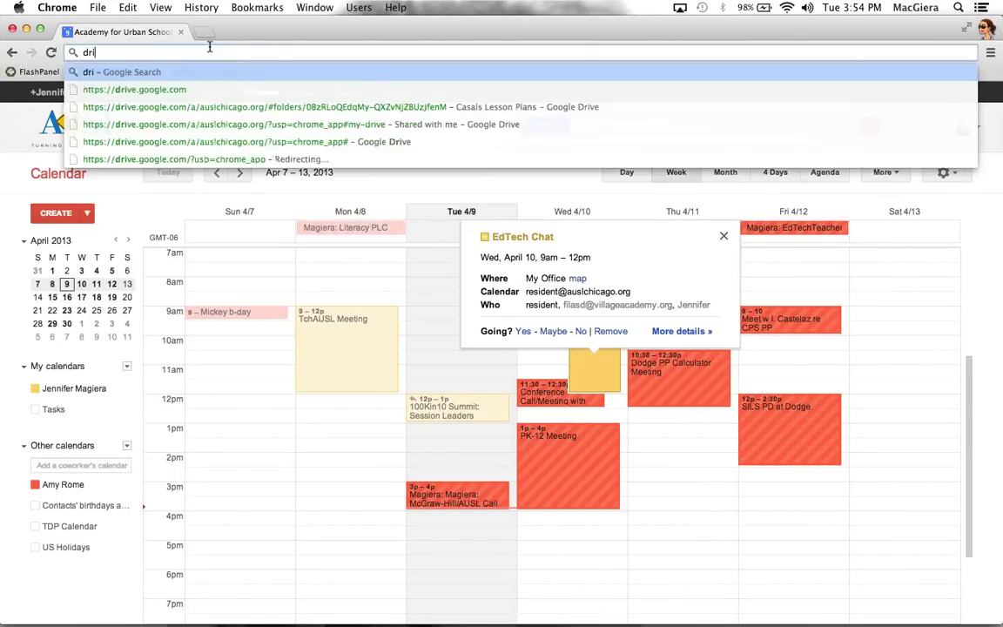
key(Return)
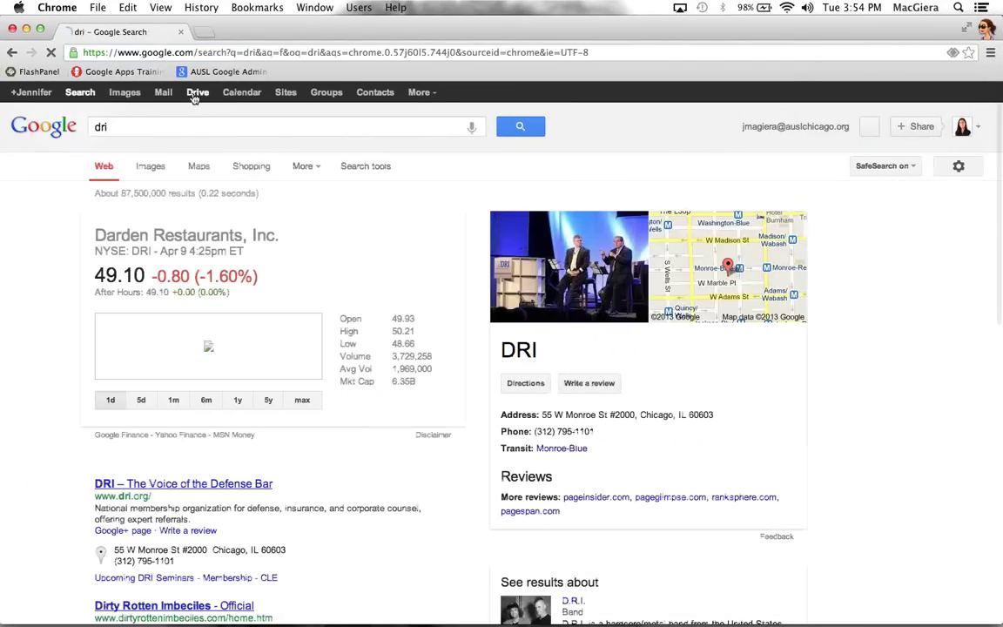
click(195, 92)
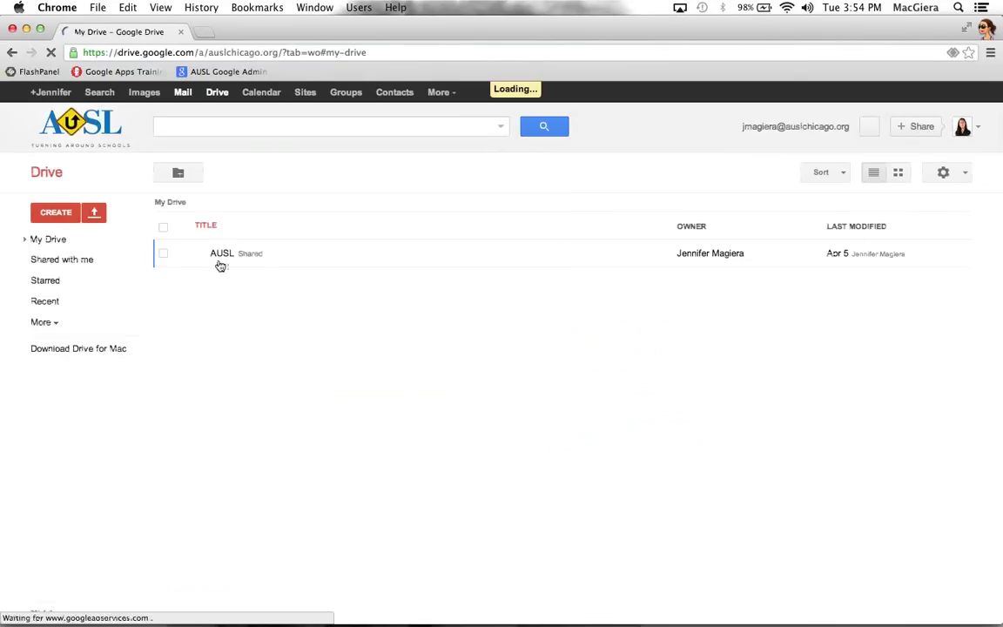
click(220, 254)
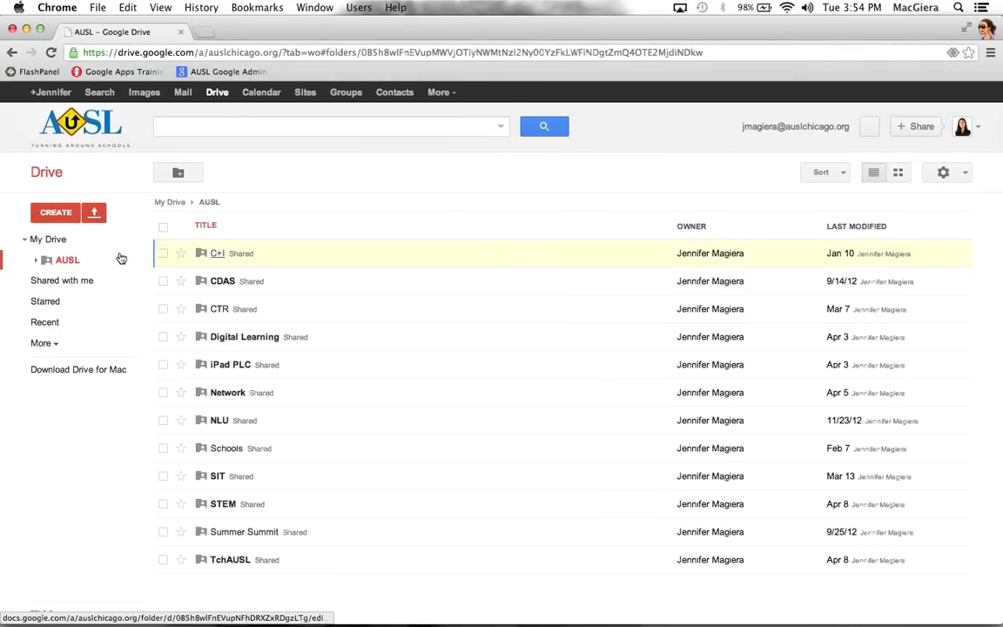
click(220, 448)
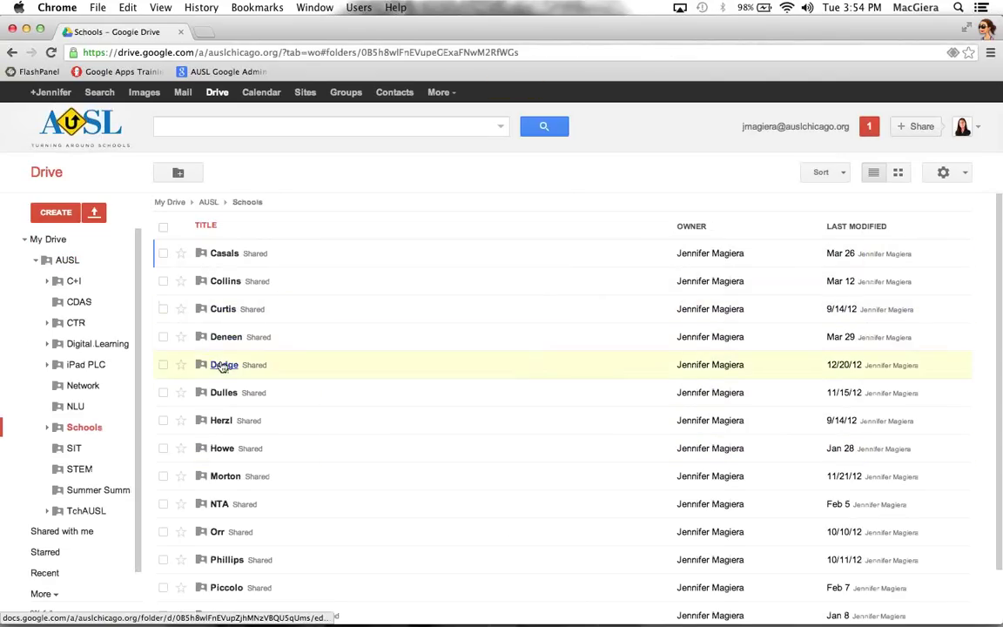
click(223, 364)
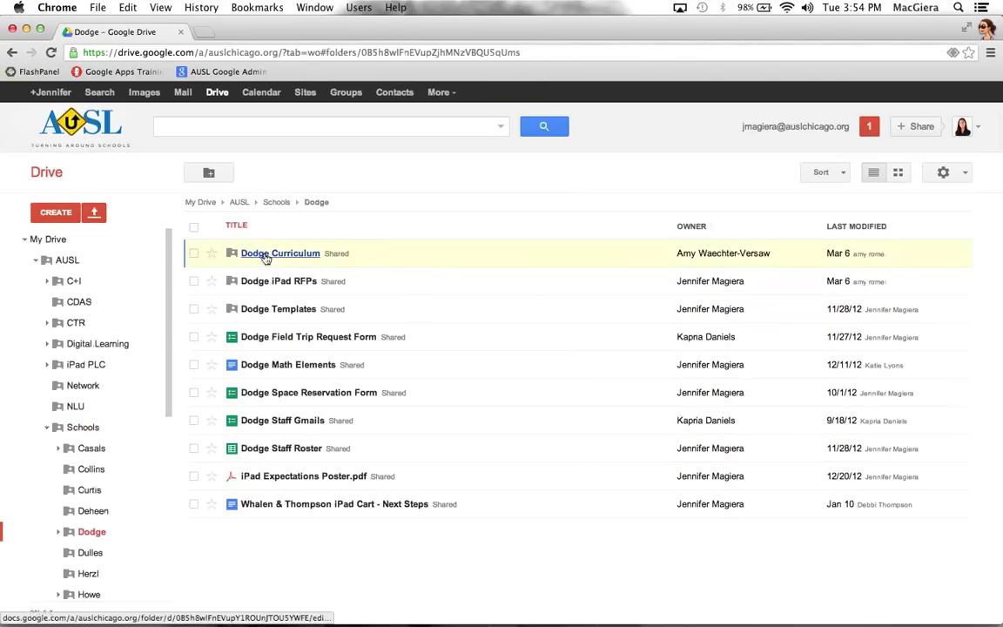
click(265, 254)
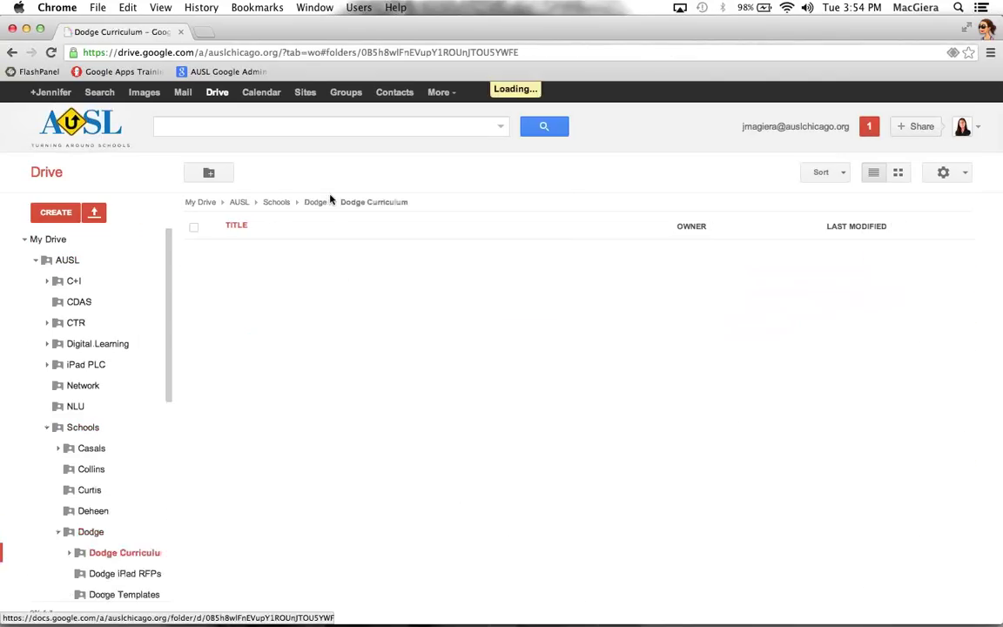
Open the Science folder, go back to Dodge, return to My Drive, and show the CREATE options
scroll(252, 341, down, 5)
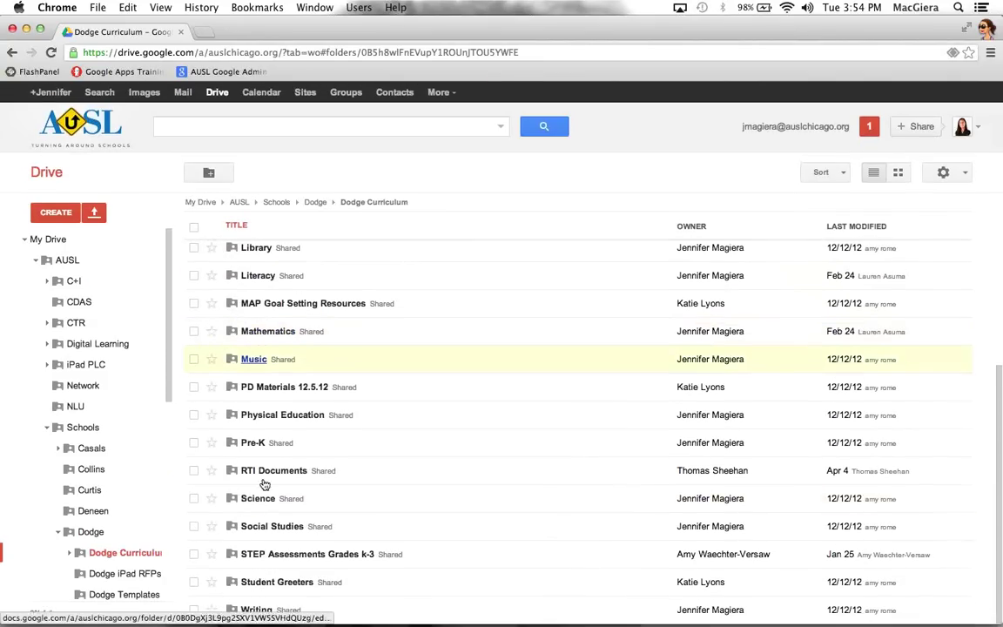
click(268, 502)
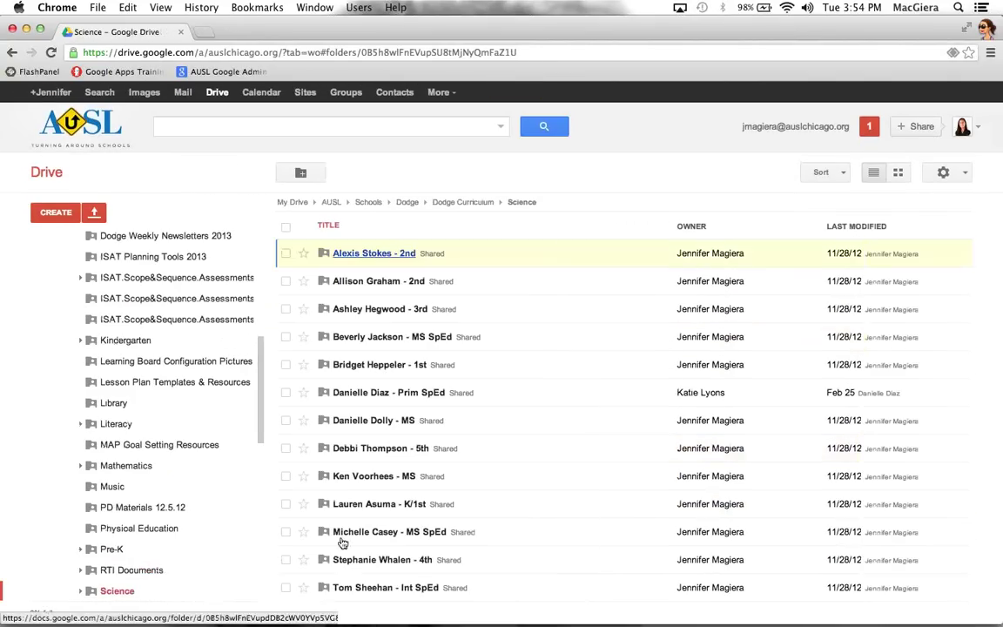
click(409, 204)
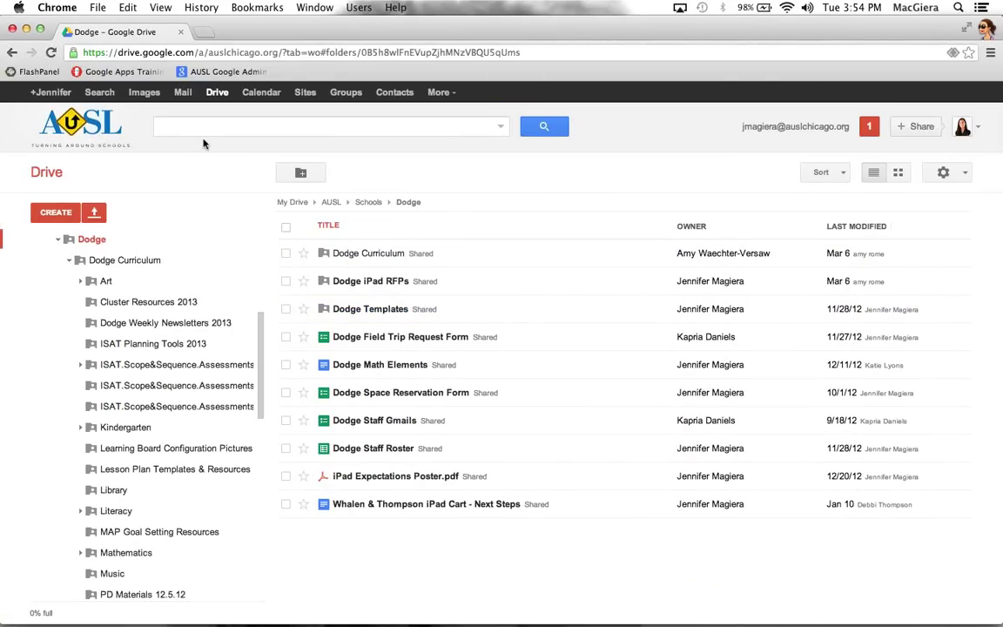
click(57, 209)
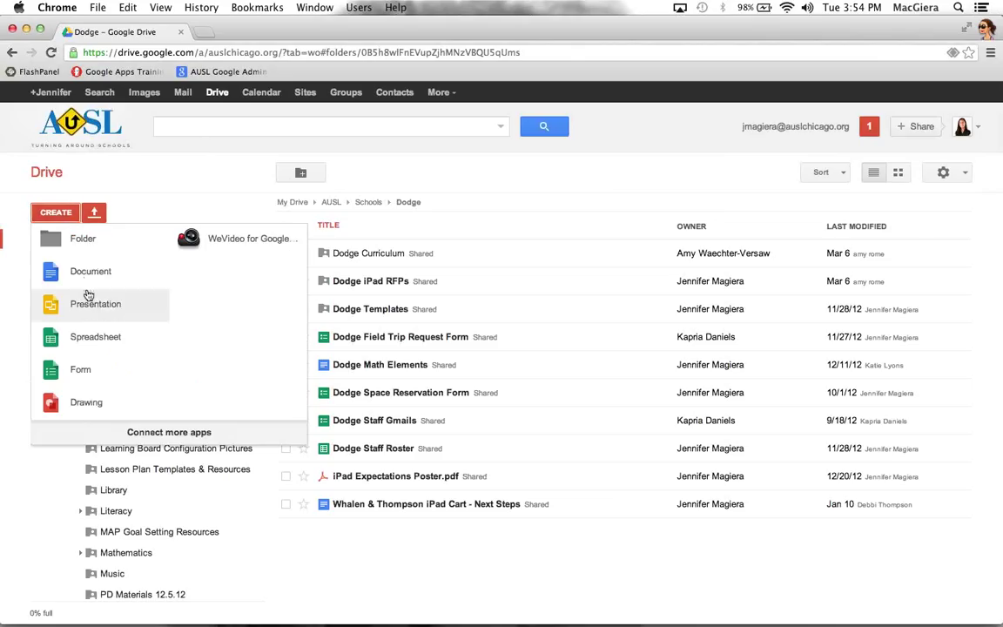
click(616, 180)
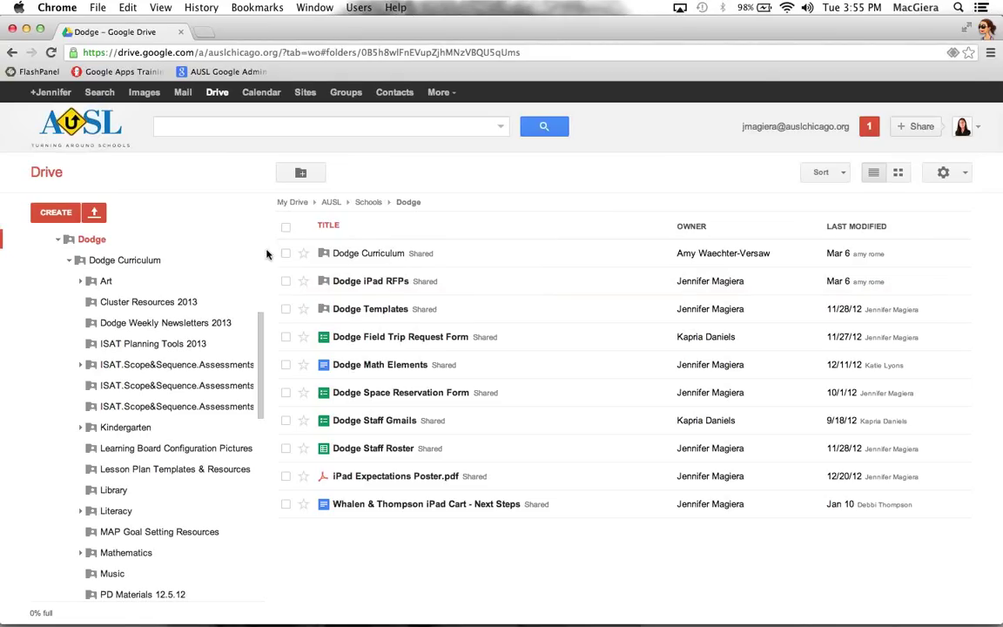
click(292, 203)
click(44, 214)
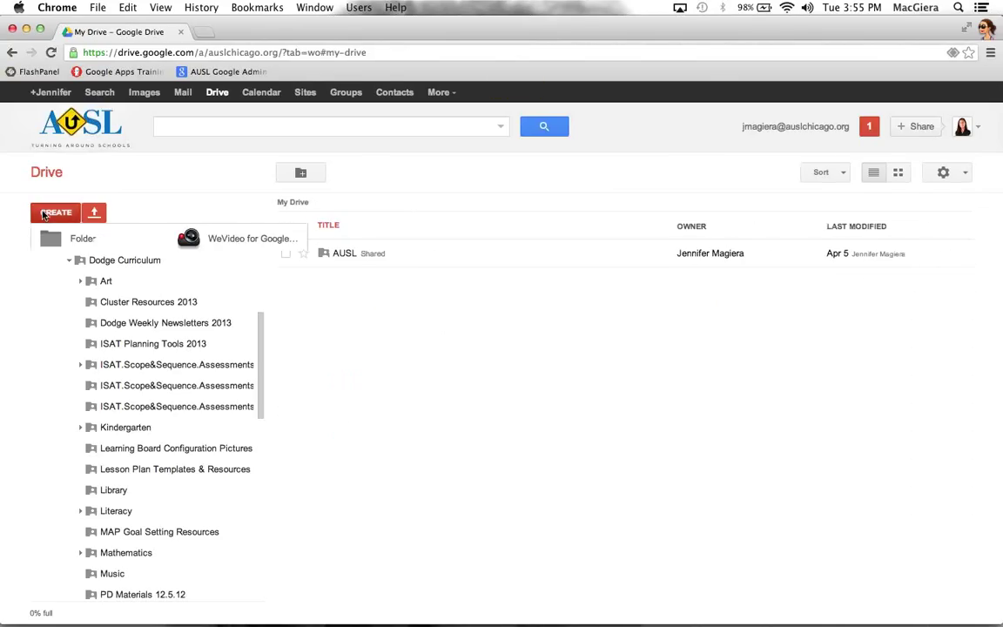
Create a blank document titled 'lesson plan' with a 'lesson blah blah' line below
click(117, 274)
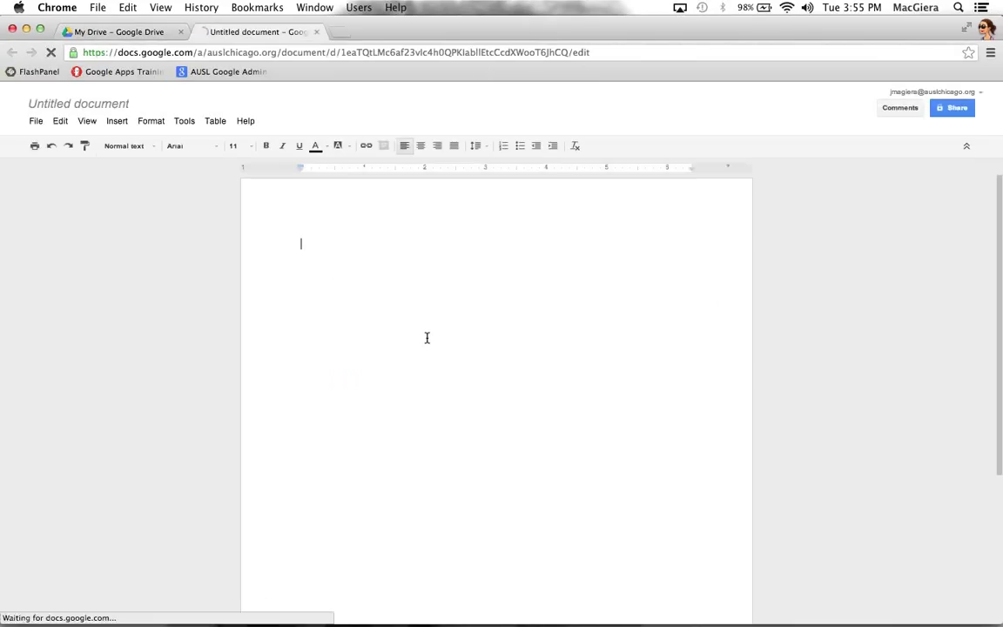
text(lesson plan)
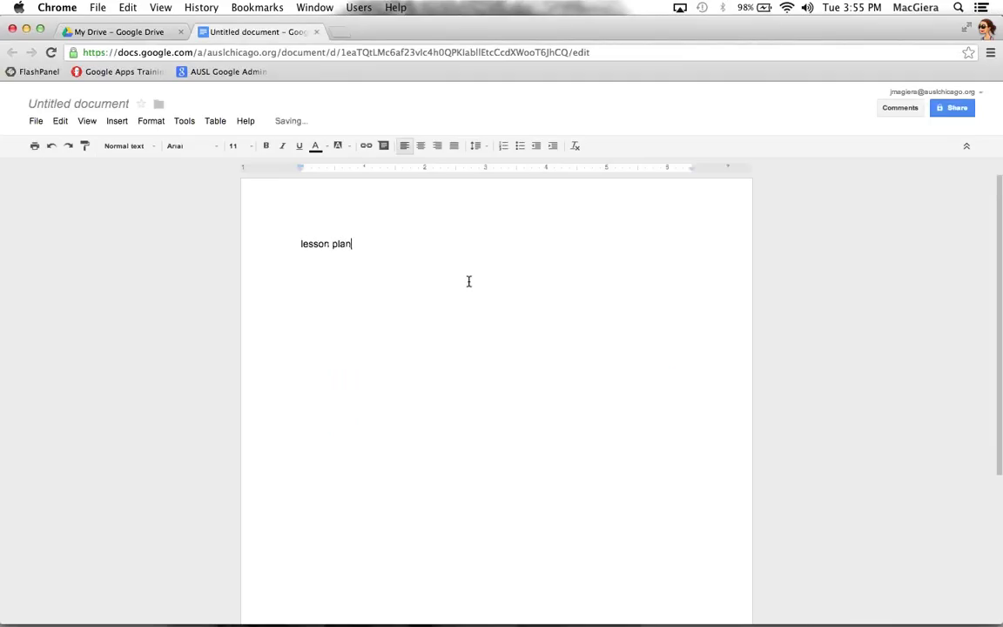
key(Return)
key(Return)
text(lesson blah blah)
Duplicate the 'lesson blah blah' line several times by copying and pasting it
triple_click(380, 269)
key(super+c)
key(Right)
key(super+v)
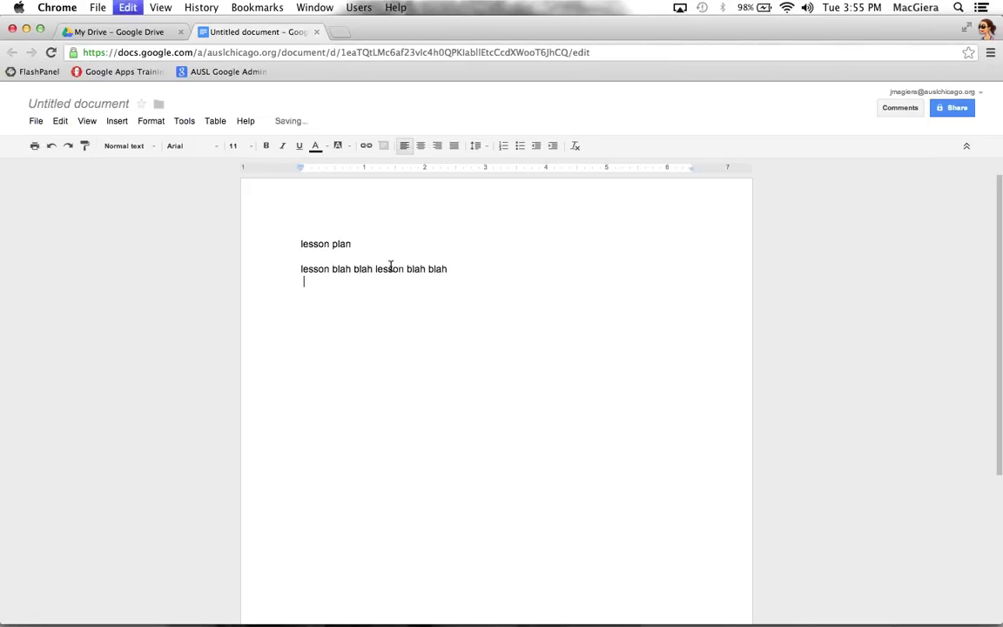
key(super+v)
key(super+v)
key(super+v)
key(super+v)
key(super+v)
key(super+v)
key(super+v)
key(super+v)
key(super+v)
key(super+v)
key(super+v)
key(super+v)
key(super+v)
key(super+v)
key(super+v)
key(super+v)
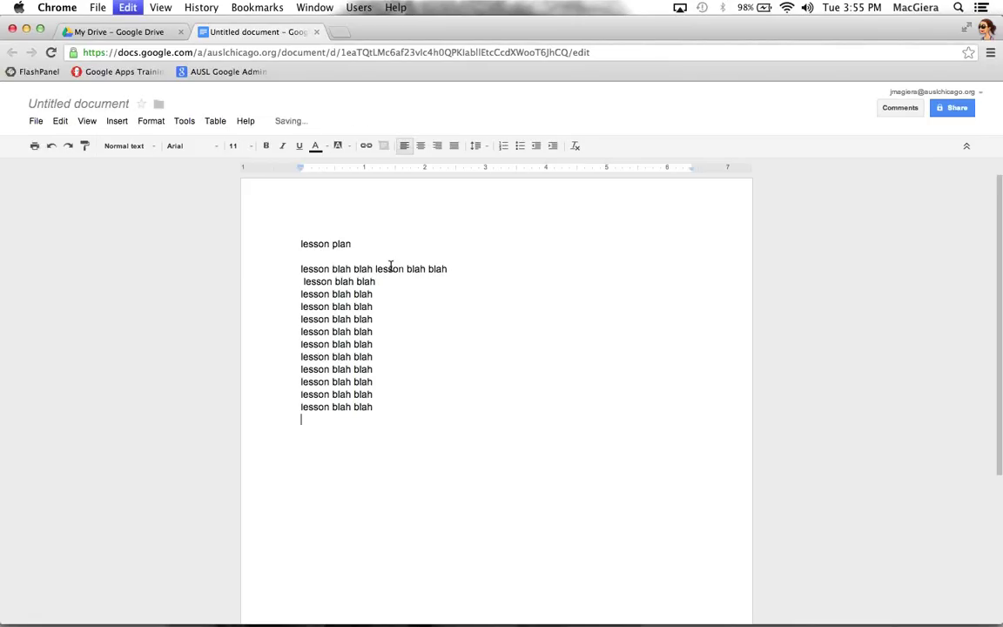
Comment 'What is the CCSS alignment for this' on one lesson blah blah line
click(399, 342)
drag(295, 333, 374, 333)
click(381, 150)
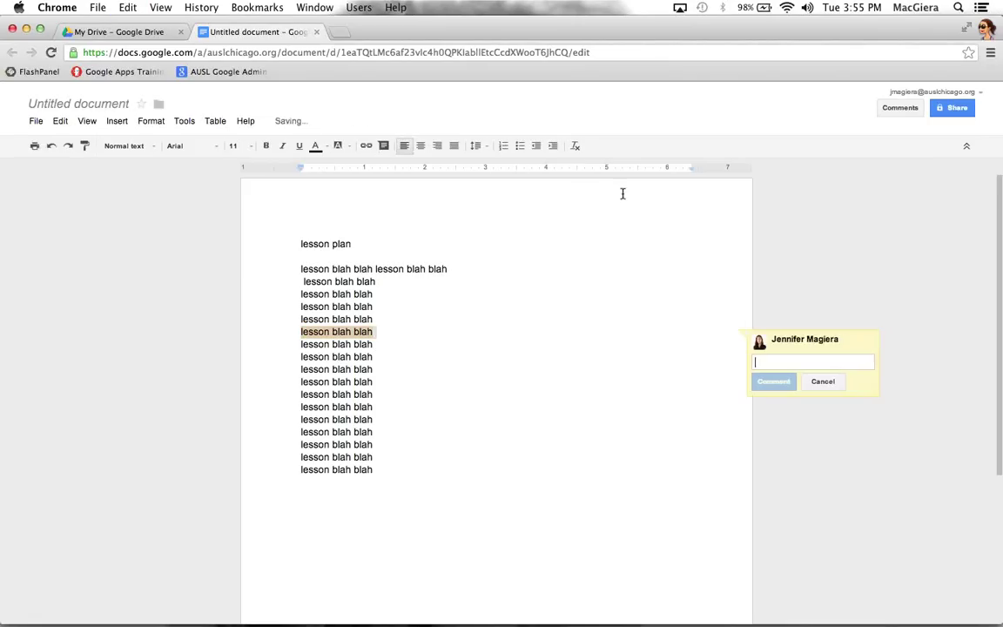
text(What is the CCSS)
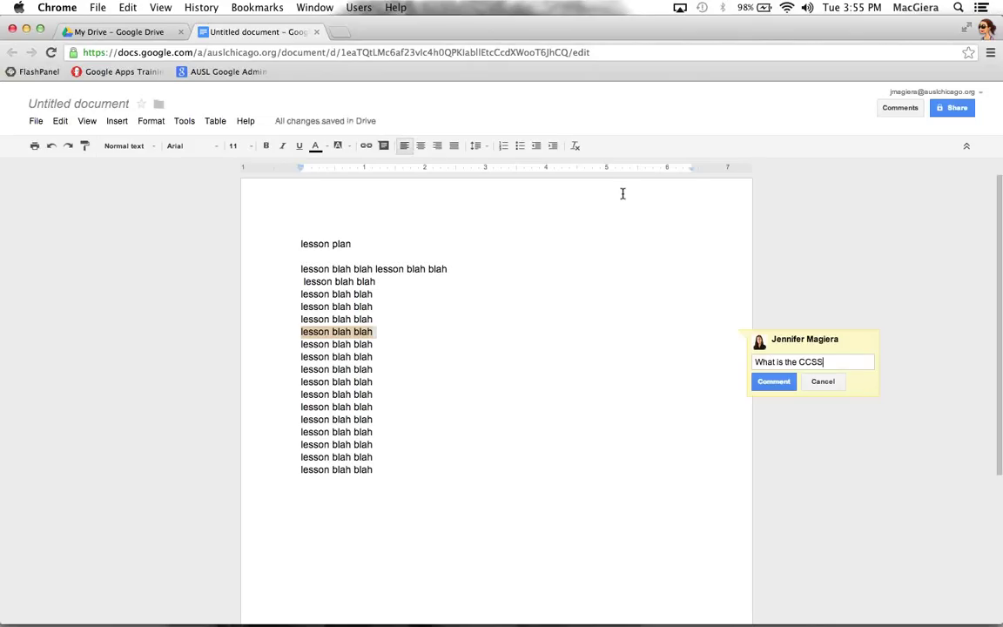
text( alignment for this?)
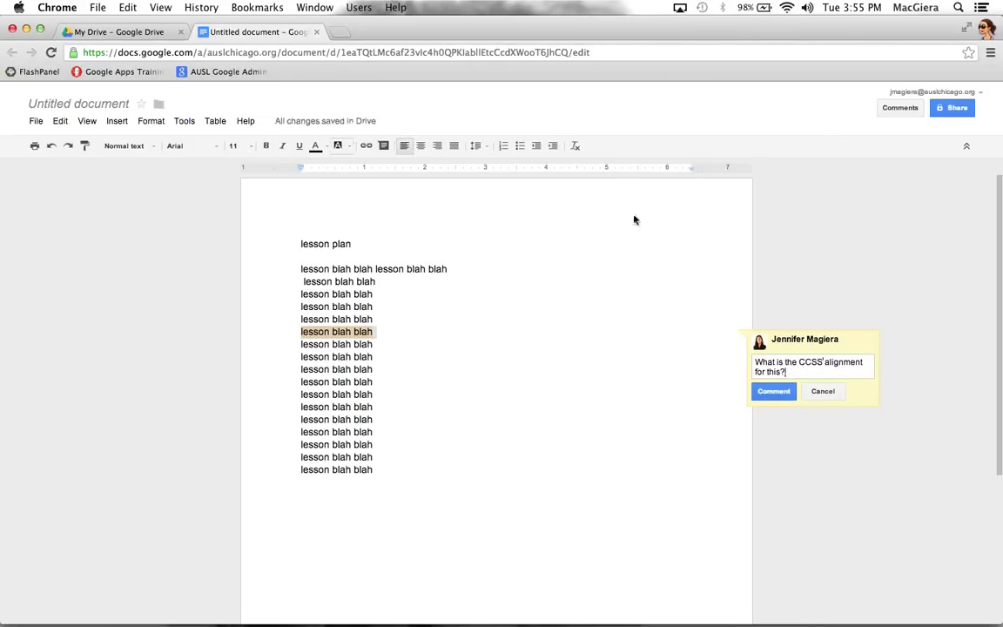
click(774, 394)
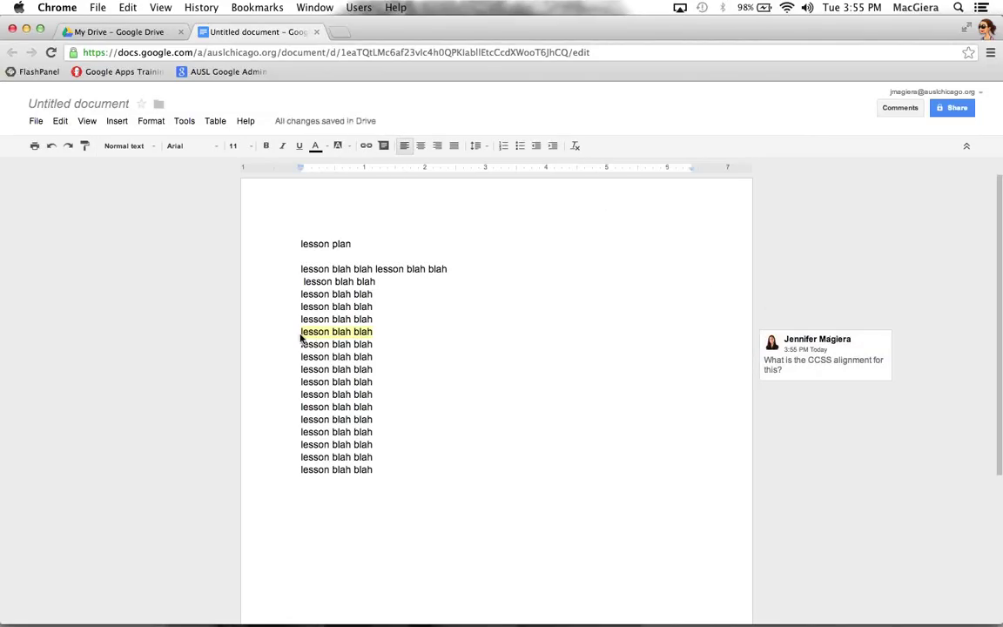
View the new comment card, then select the ten lesson lines below it
click(493, 348)
click(322, 331)
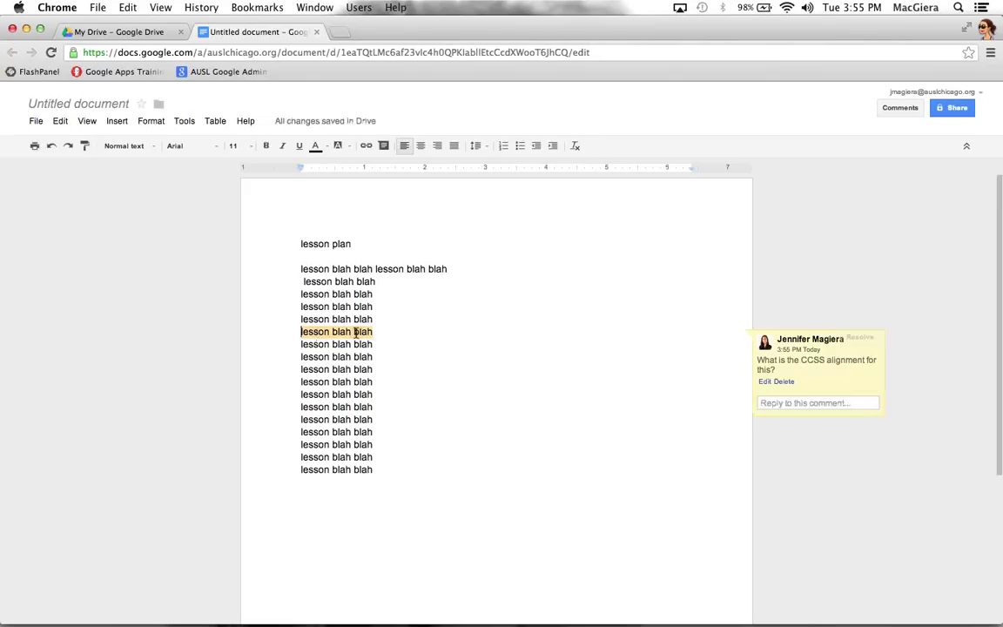
click(383, 355)
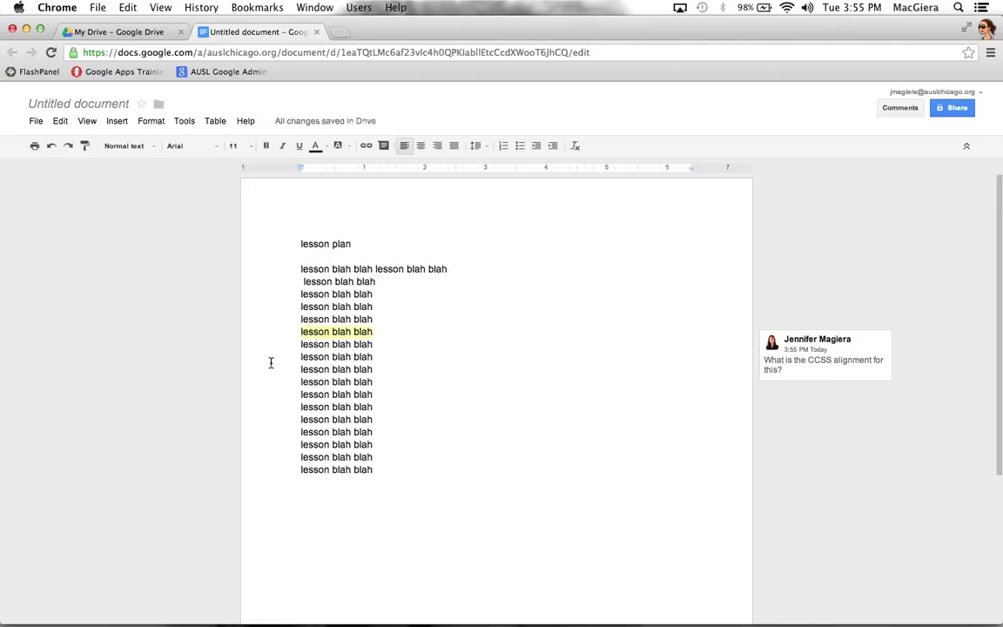
drag(270, 362, 270, 358)
Copy the ten lesson lines and paste them three times at the document's end
key(super+c)
click(362, 517)
key(Return)
key(super+v)
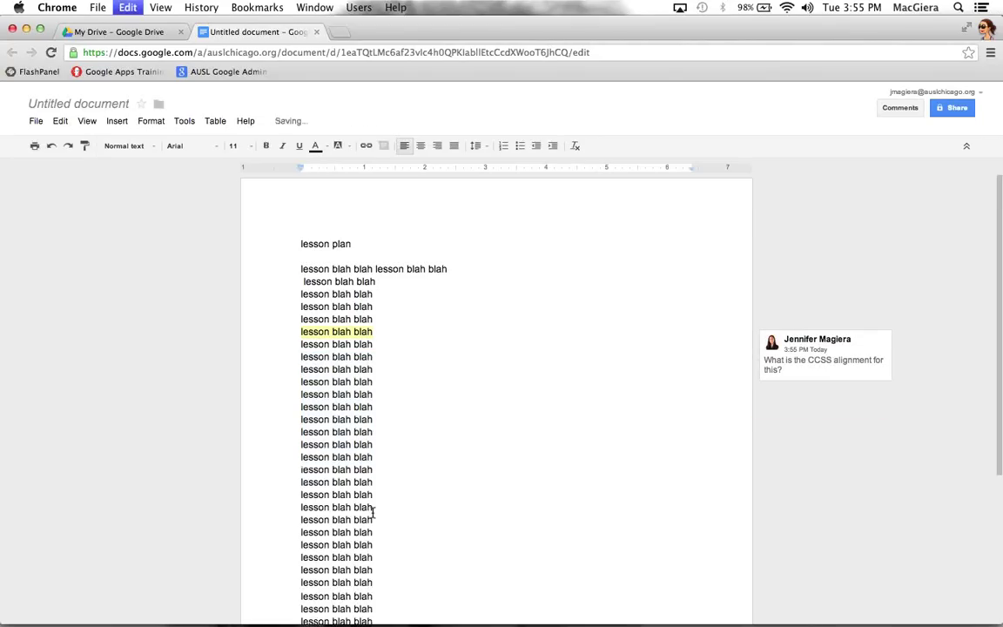
key(super+v)
key(super+v)
key(super+v)
key(super+v)
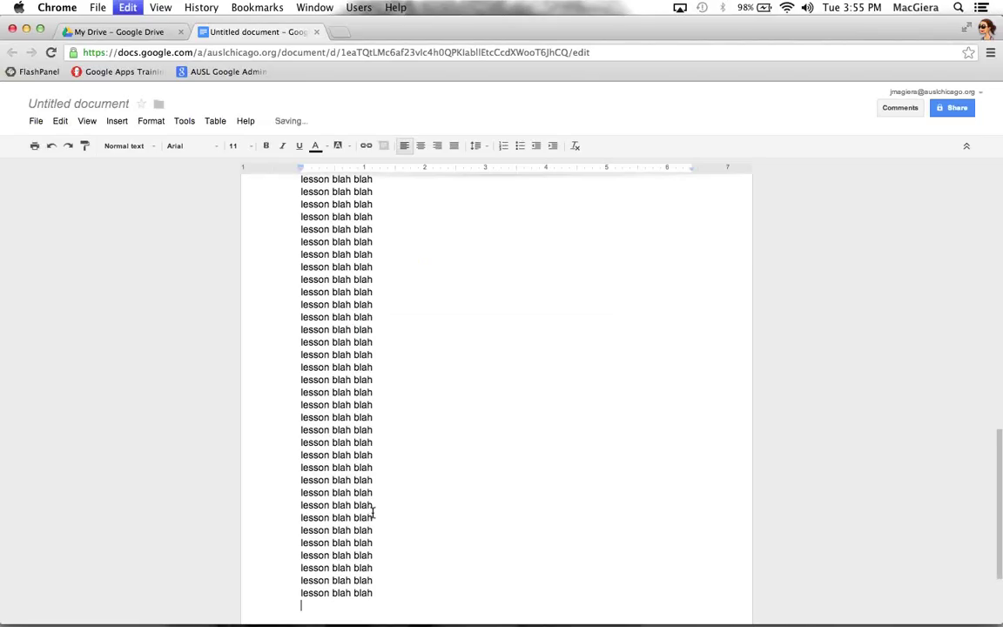
key(super+v)
key(super+v)
Comment 'Please add more detail' on a lesson line on page two
triple_click(333, 513)
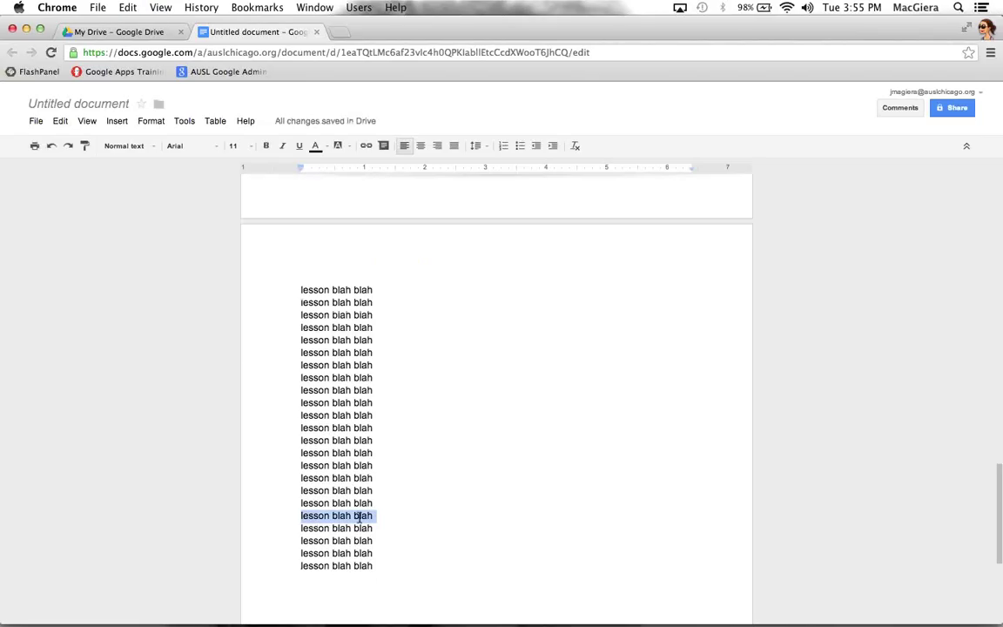
click(383, 146)
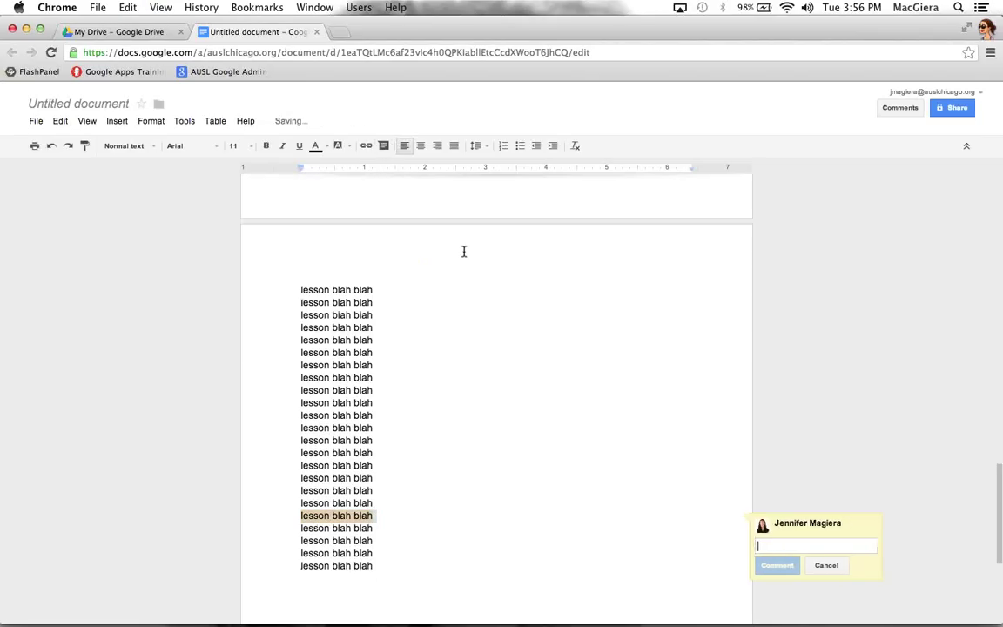
text(Pleas)
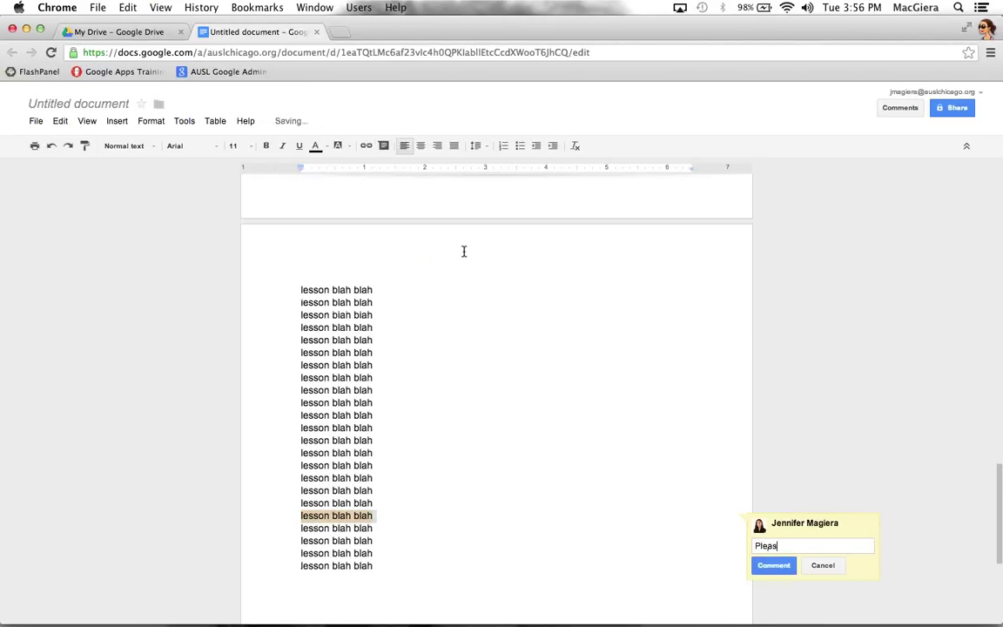
text(e ad)
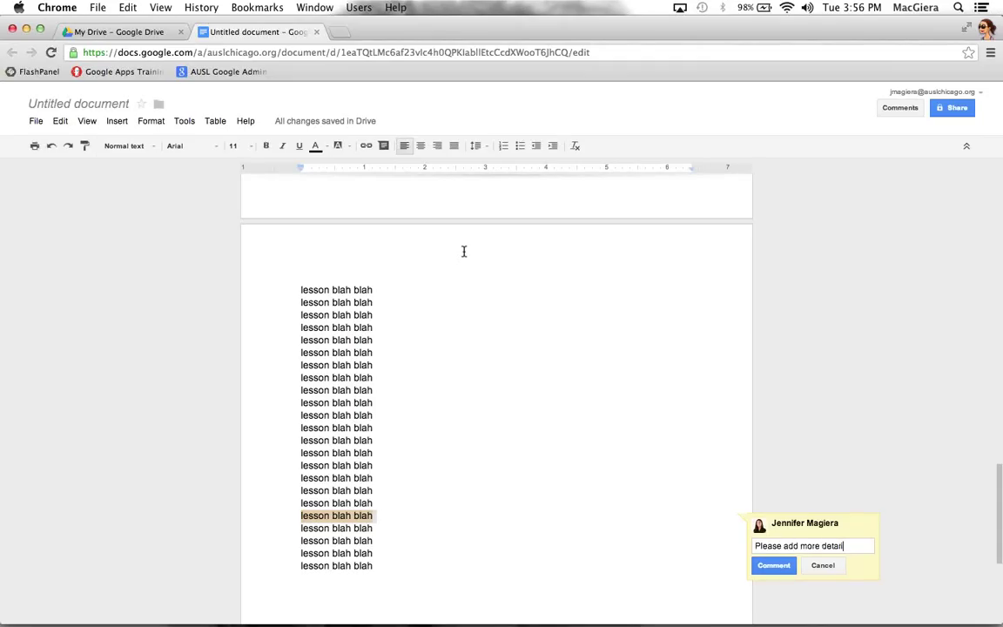
text(d more detail)
click(772, 565)
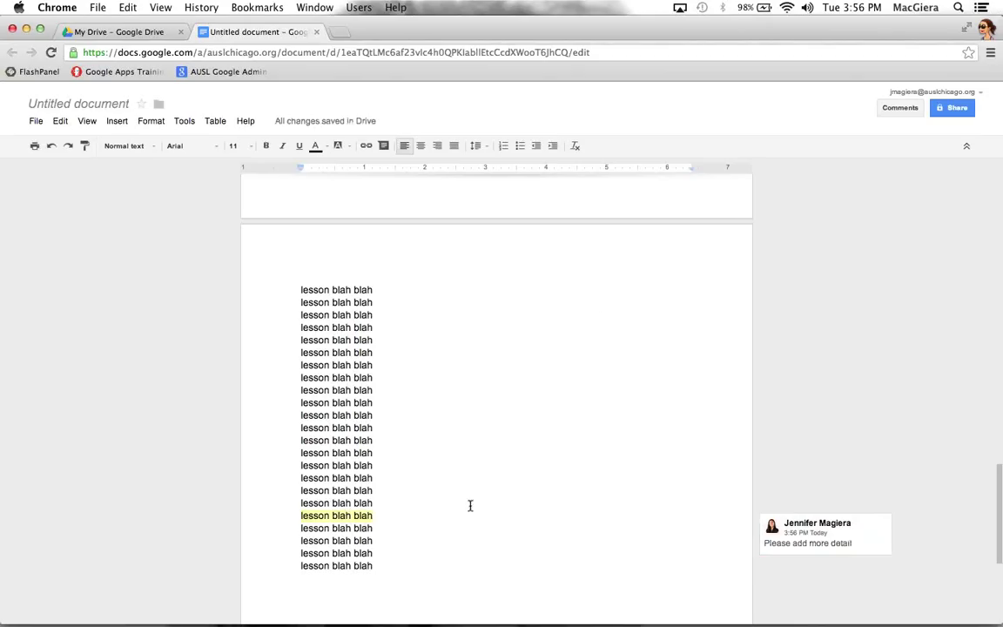
Open the 'Please add more detail' thread and post the reply 'I added more detail, please check.'
scroll(482, 519, up, 15)
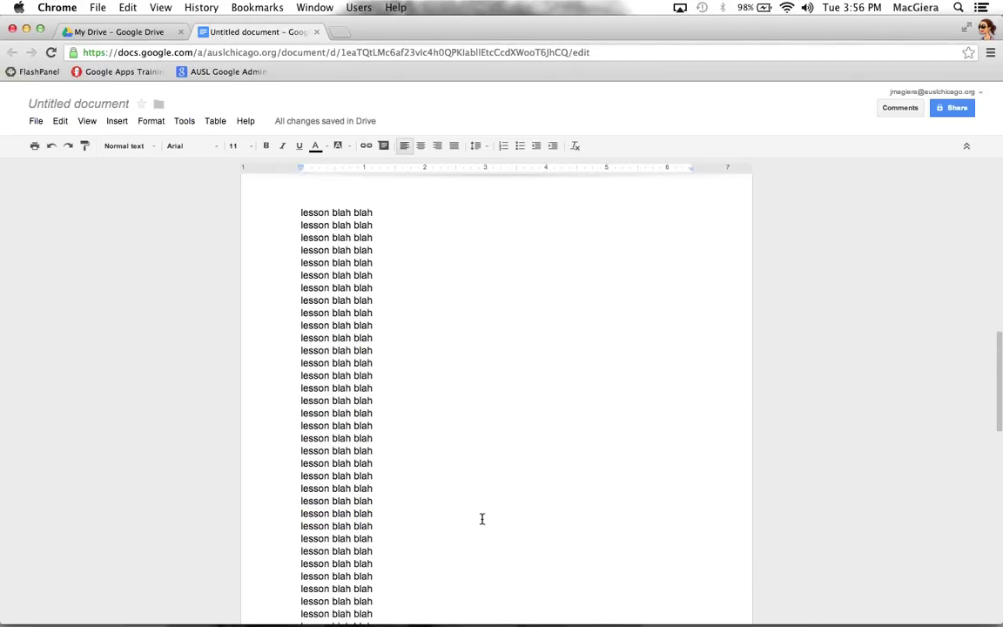
scroll(481, 519, up, 2)
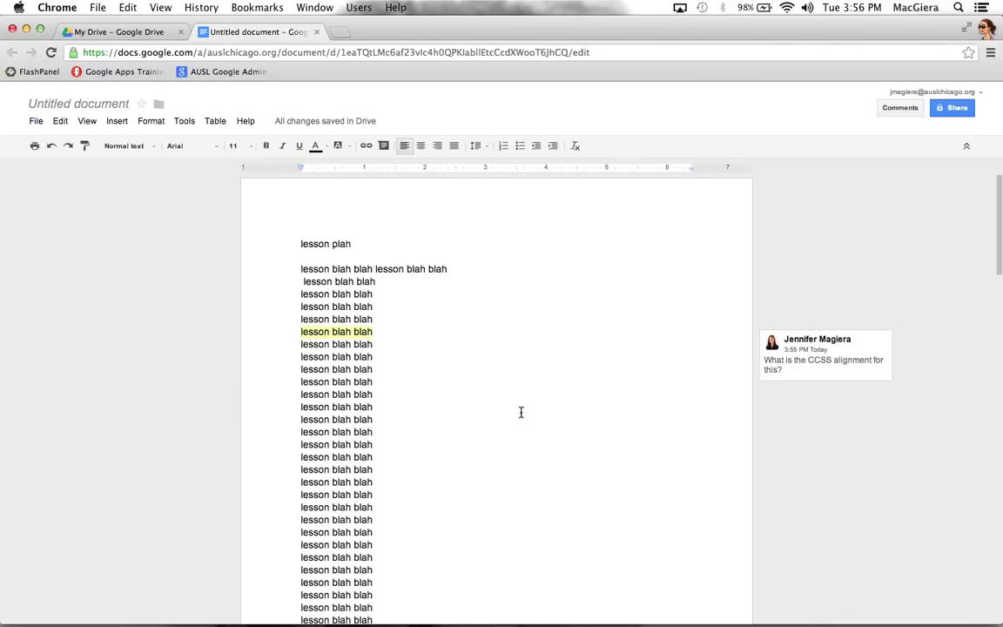
scroll(521, 411, down, 15)
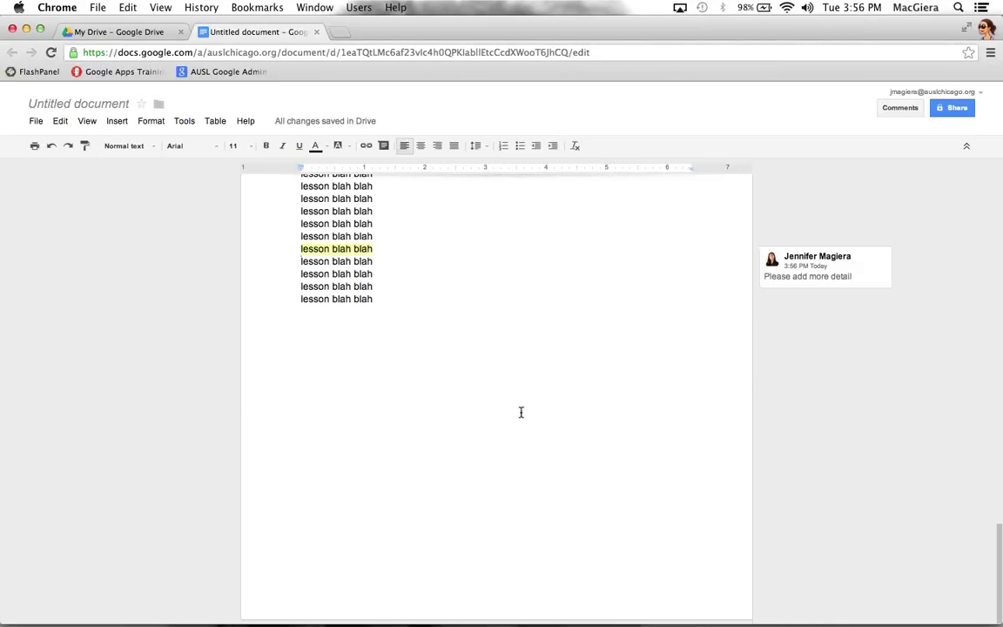
click(822, 272)
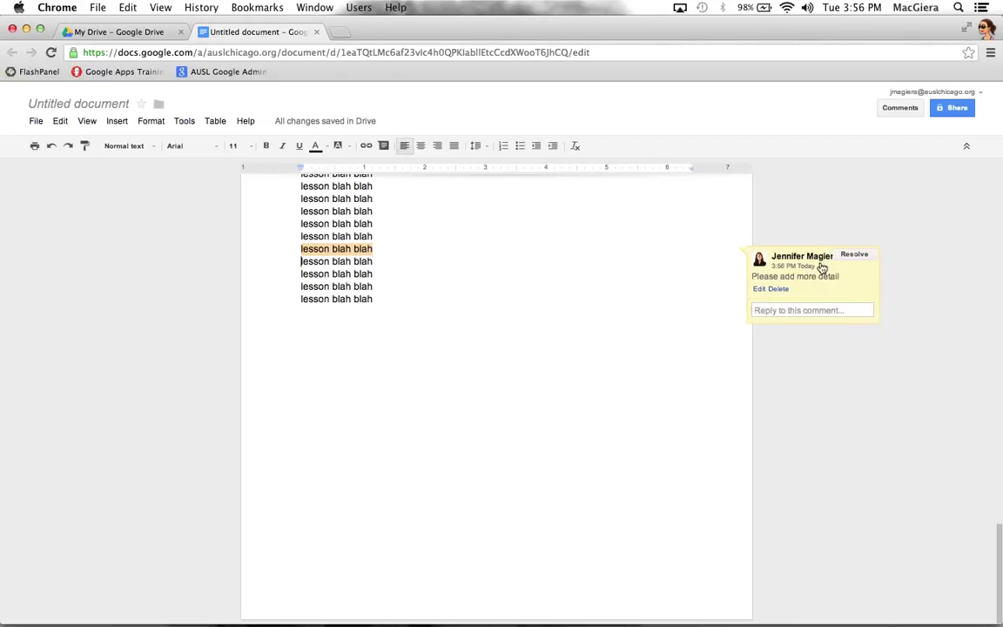
click(814, 307)
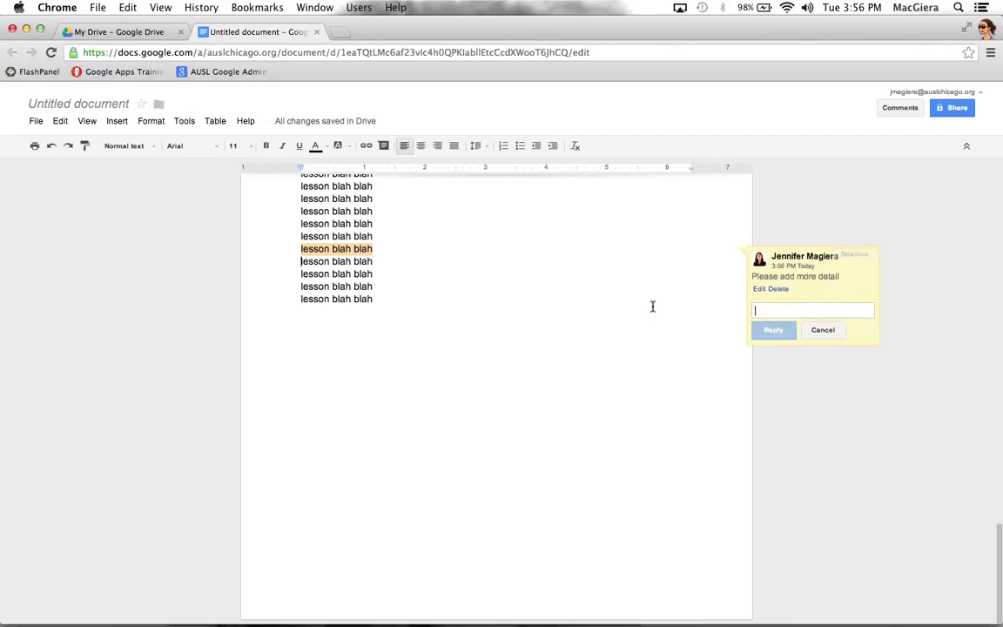
text(tail pleas)
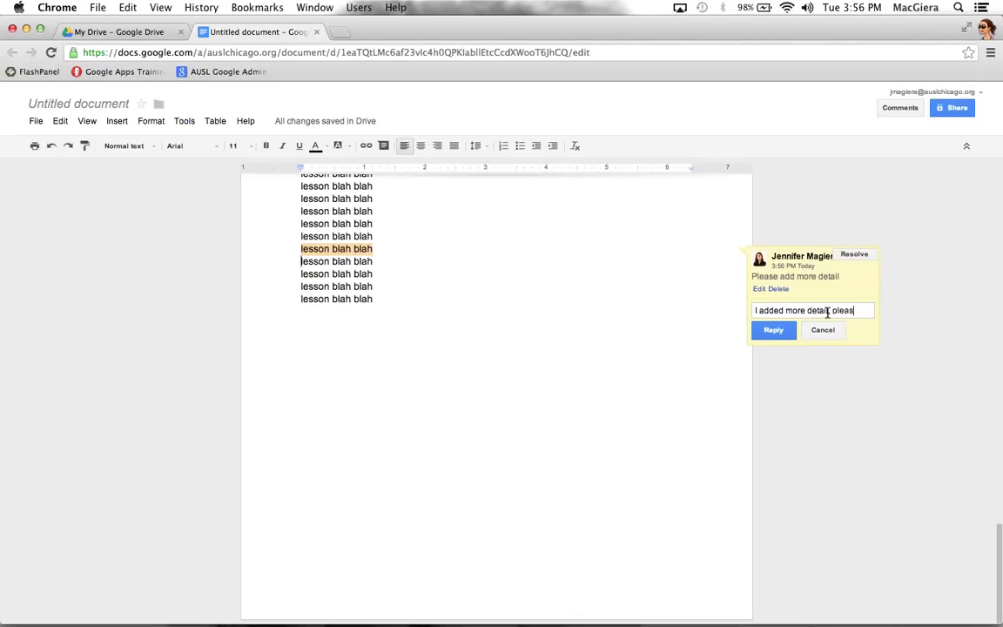
text(added more detail, please check)
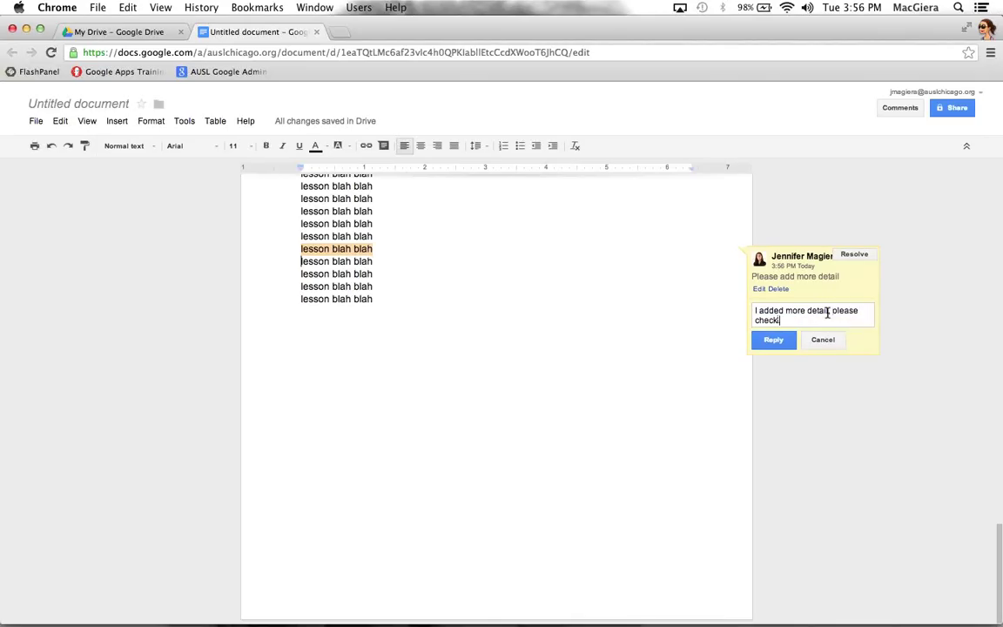
text(.)
click(830, 311)
text(,)
click(773, 339)
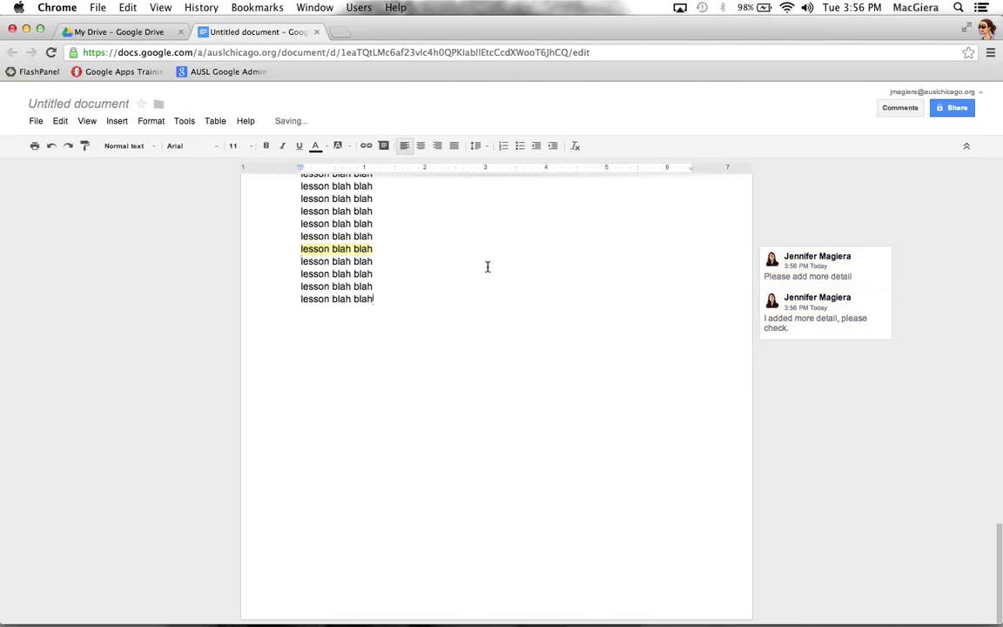
click(900, 107)
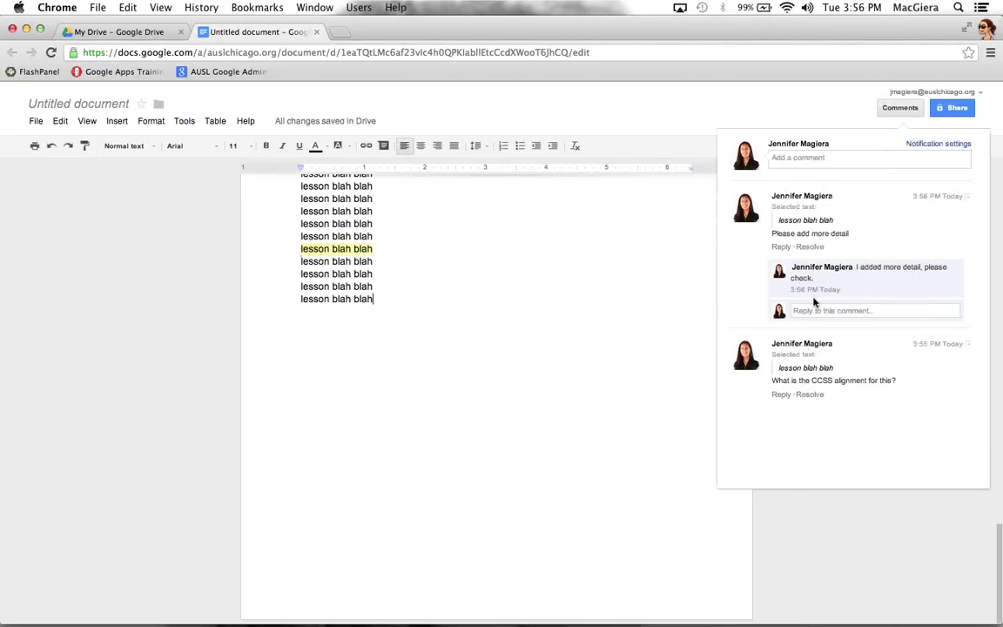
mouse_move(781, 273)
drag(827, 280, 865, 264)
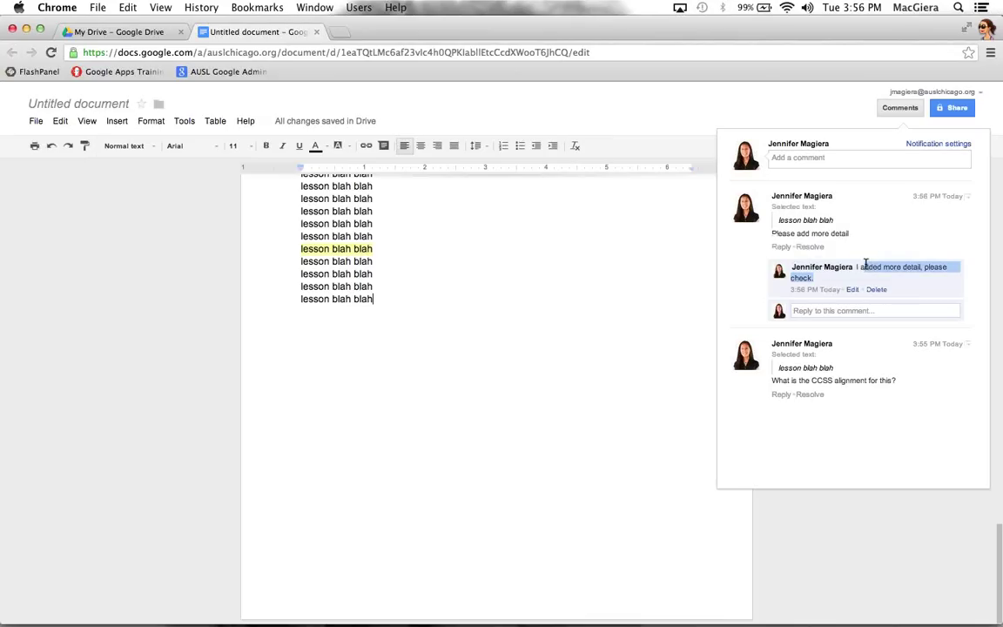
click(827, 285)
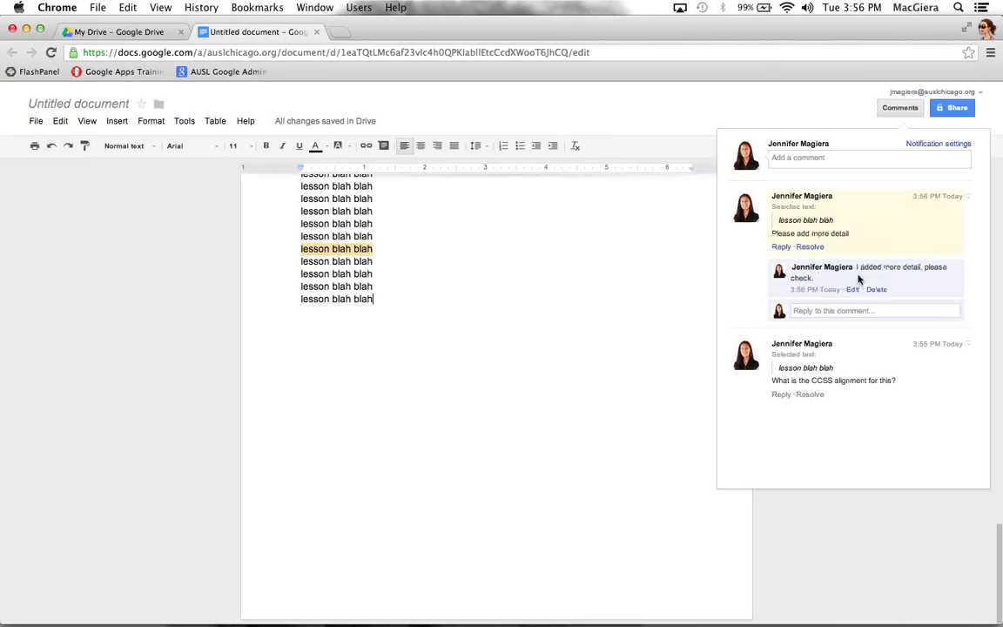
click(669, 313)
key(Return)
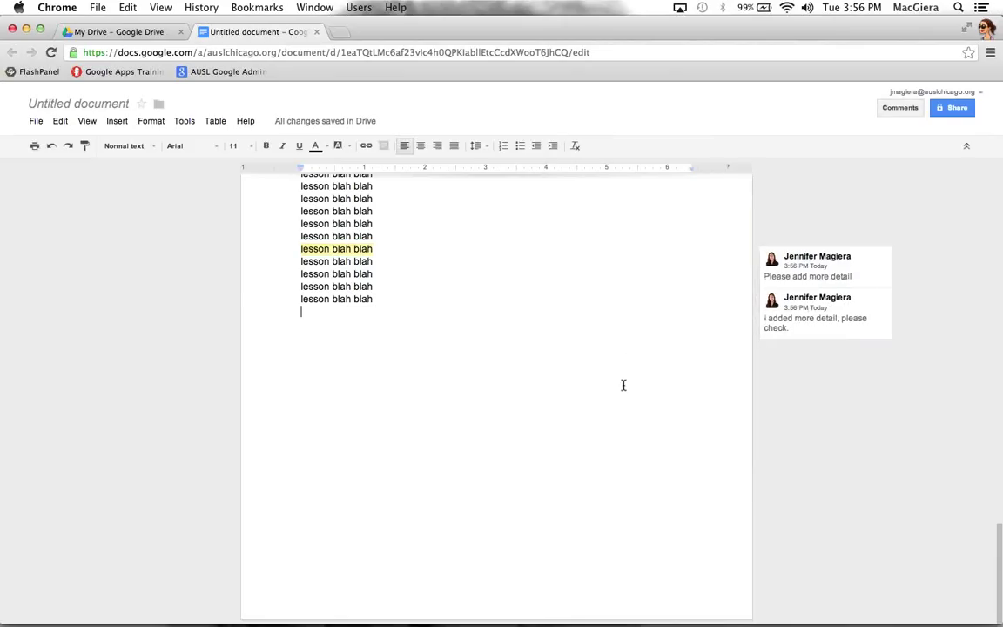
scroll(623, 382, up, 20)
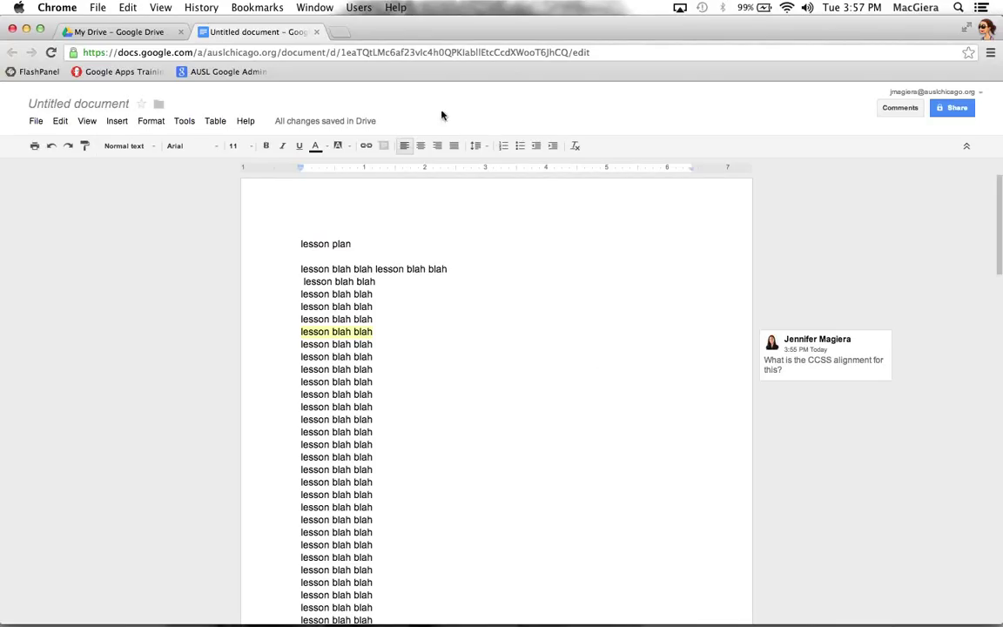
Close the Untitled lesson plan document tab and the My Drive tab
click(317, 32)
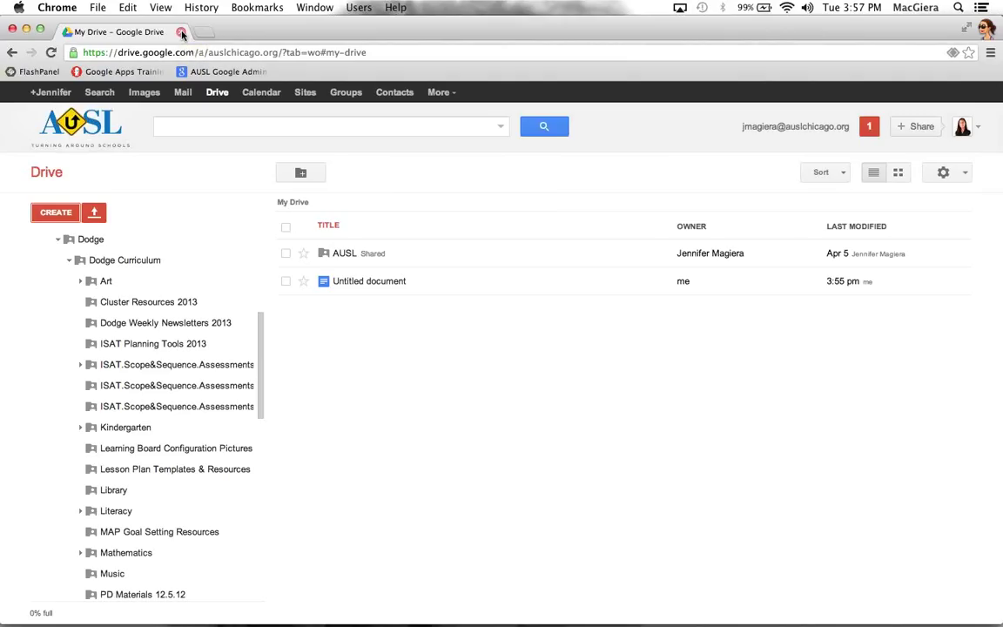
click(181, 33)
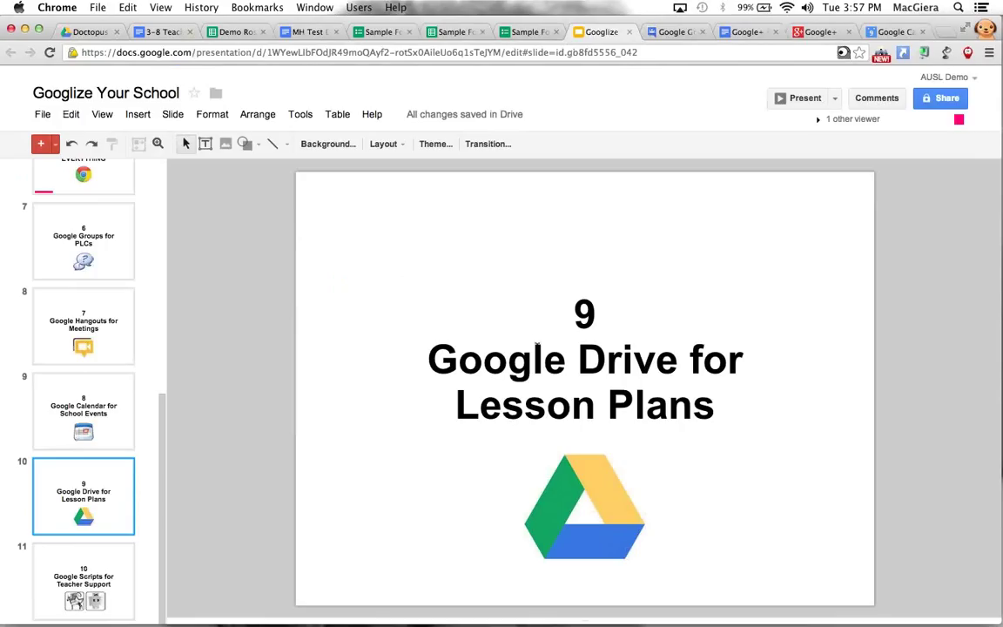